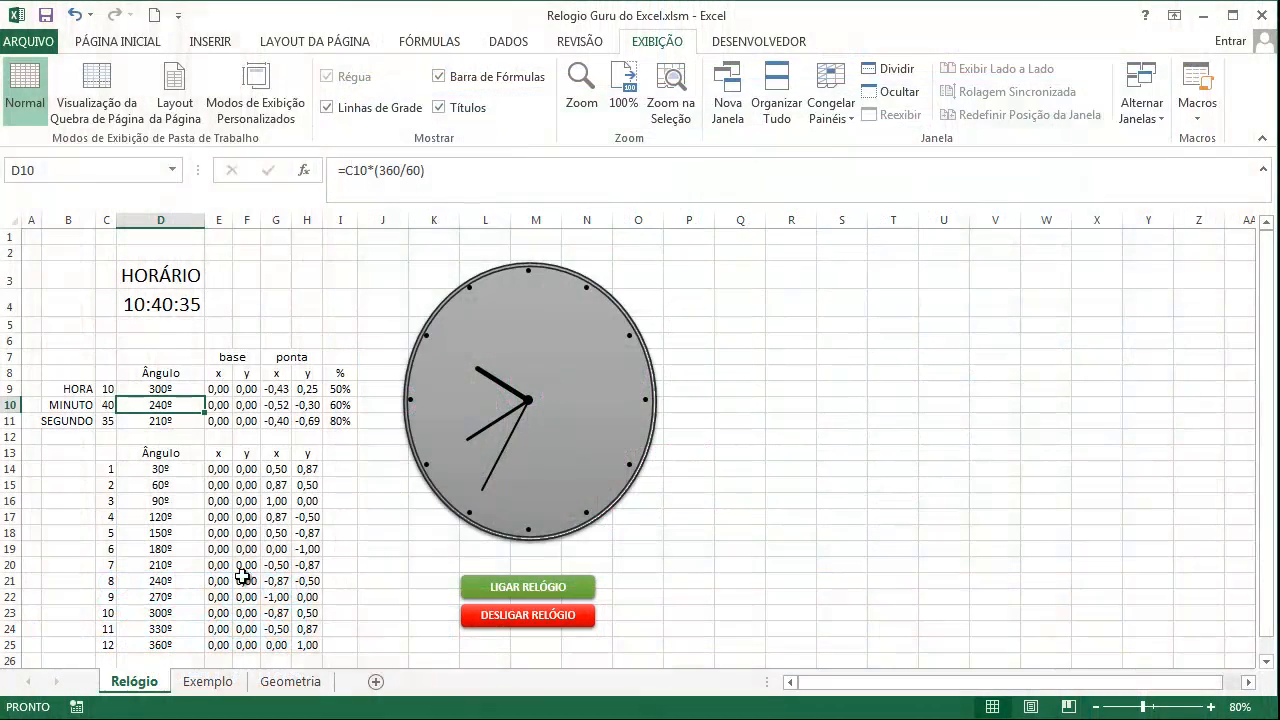
Examine how the HORA row's angle, base and ponta coordinates on the Relógio sheet feed the clock chart's hour-hand series
click(176, 355)
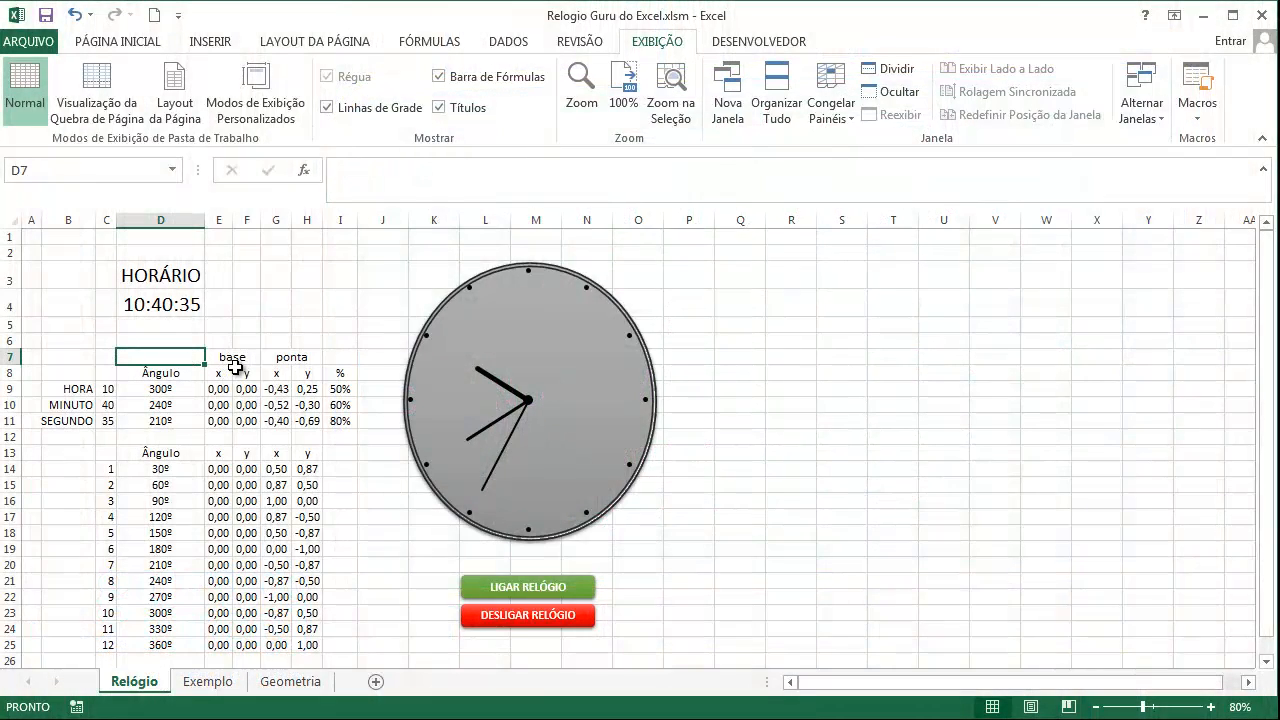
click(216, 356)
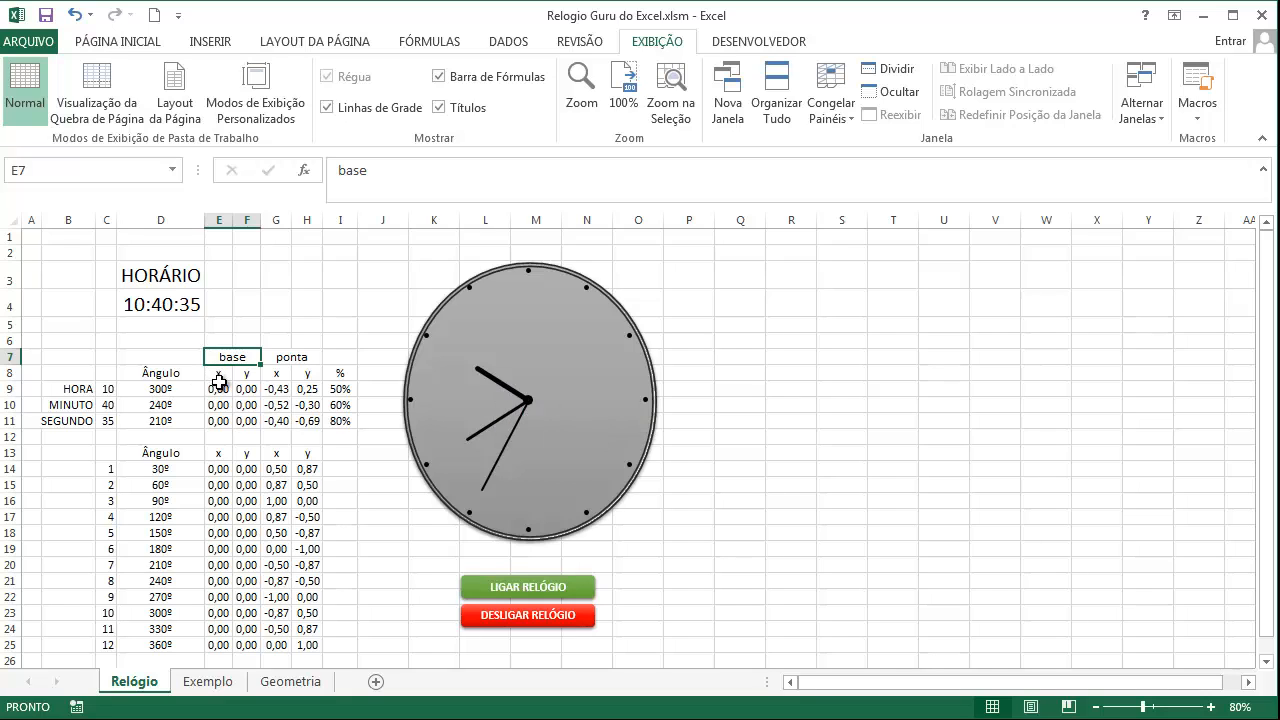
mouse_move(477, 374)
click(528, 397)
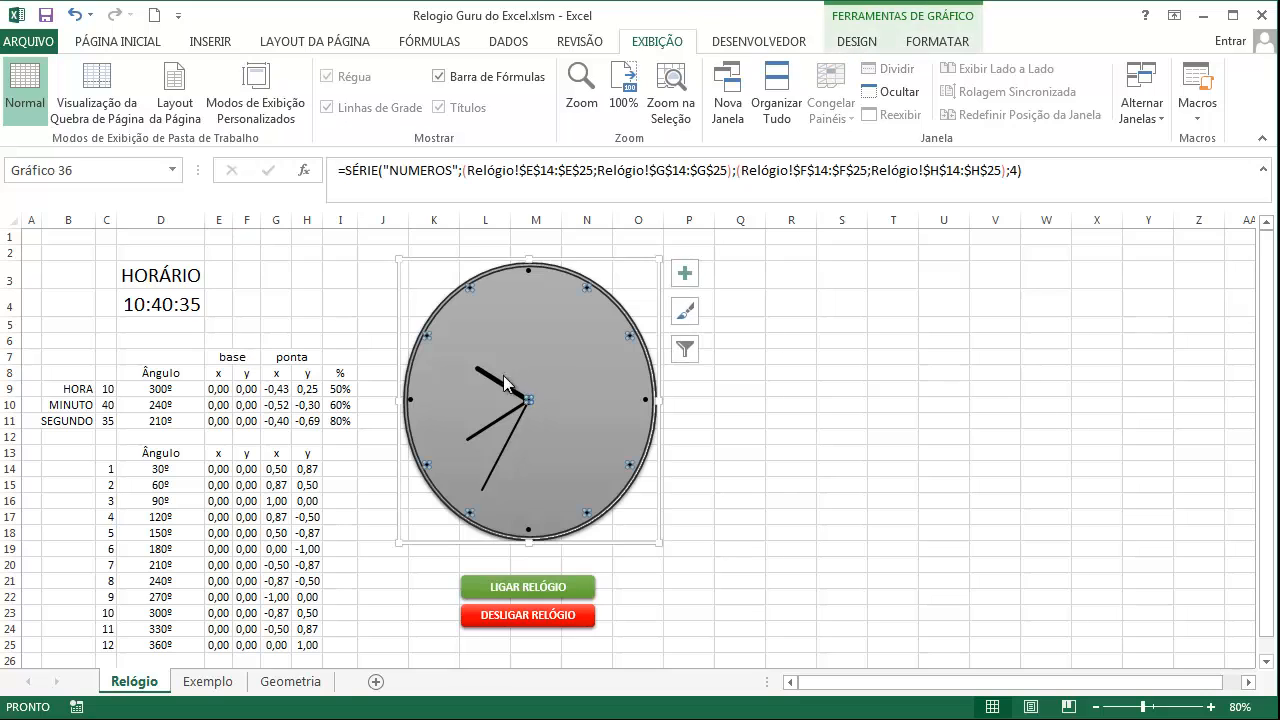
click(342, 342)
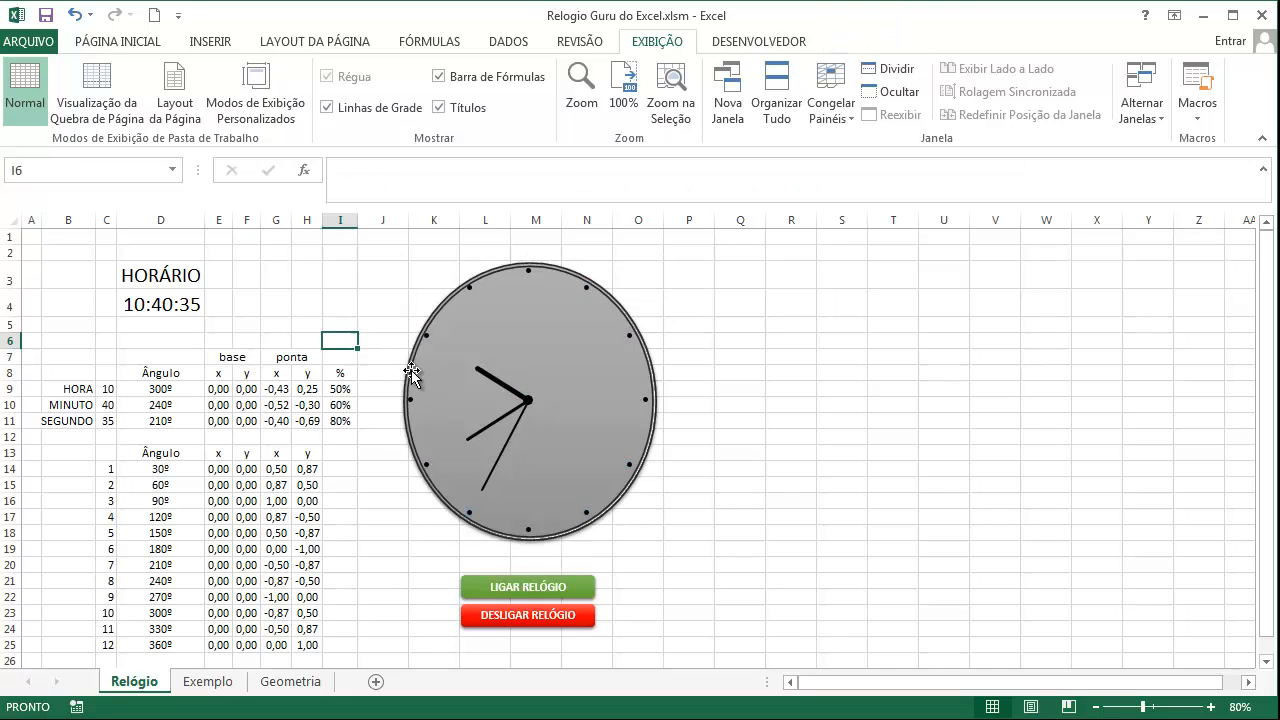
click(527, 398)
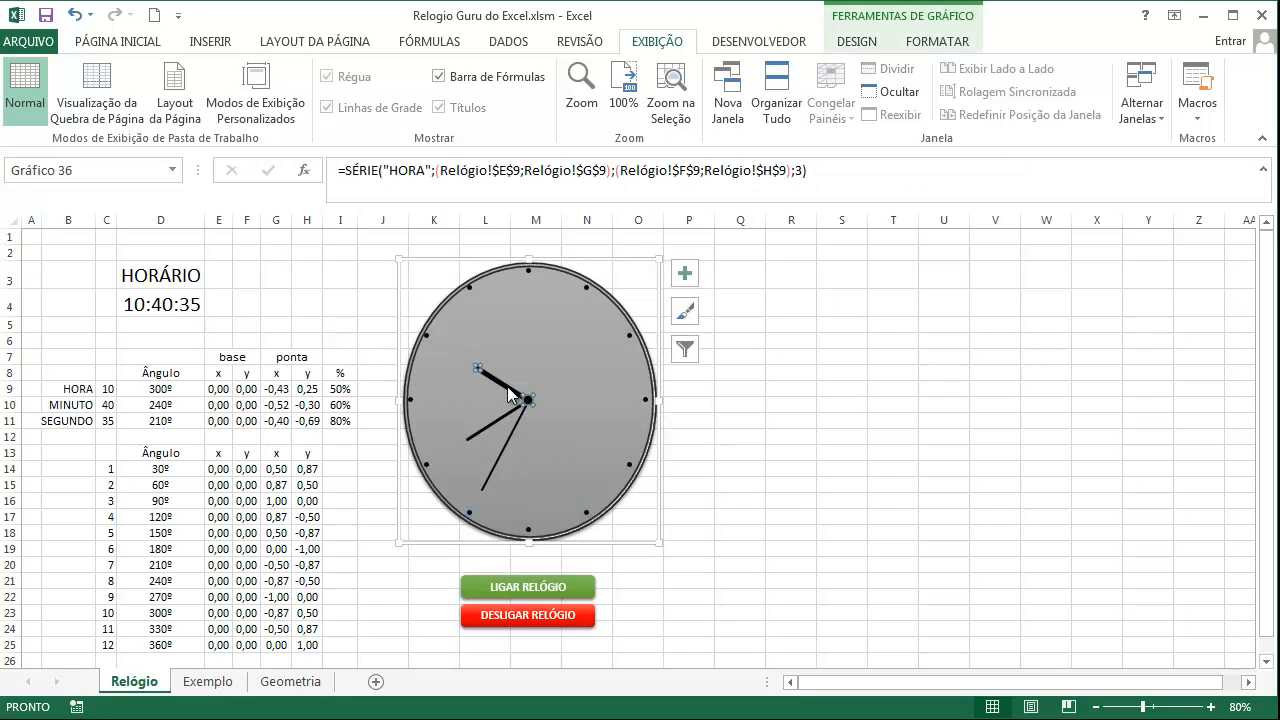
click(478, 368)
click(82, 389)
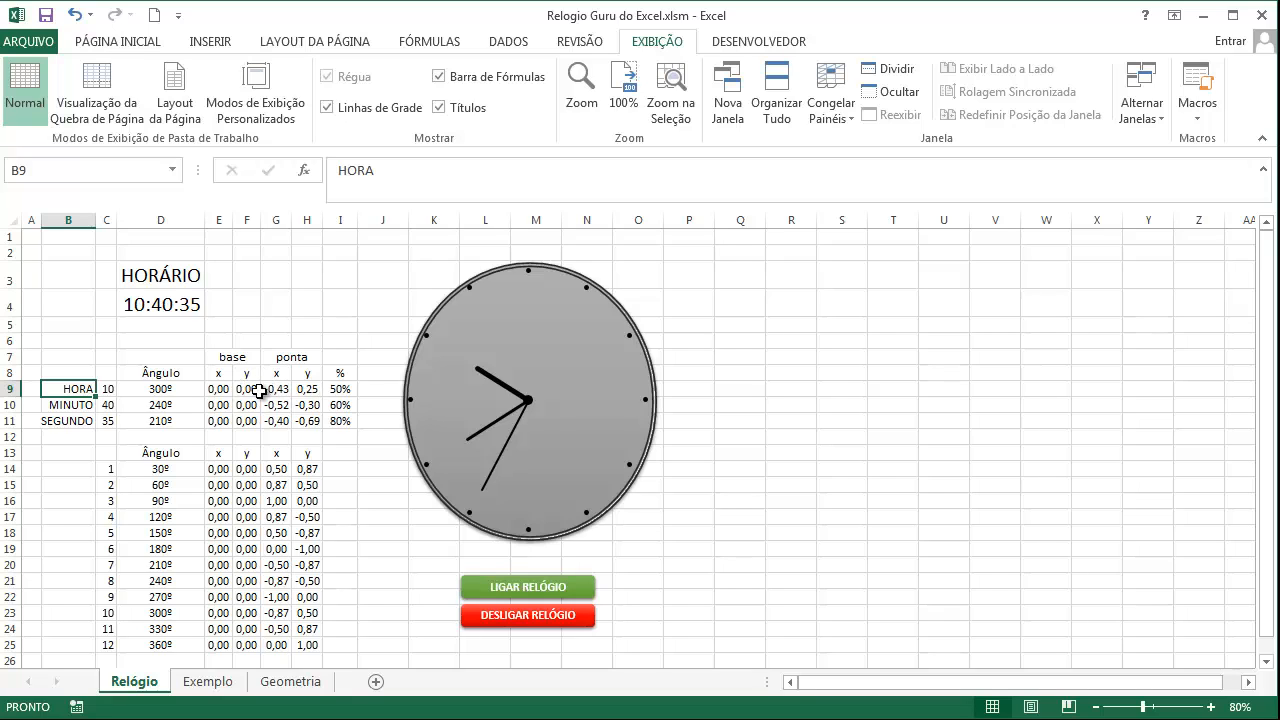
click(528, 401)
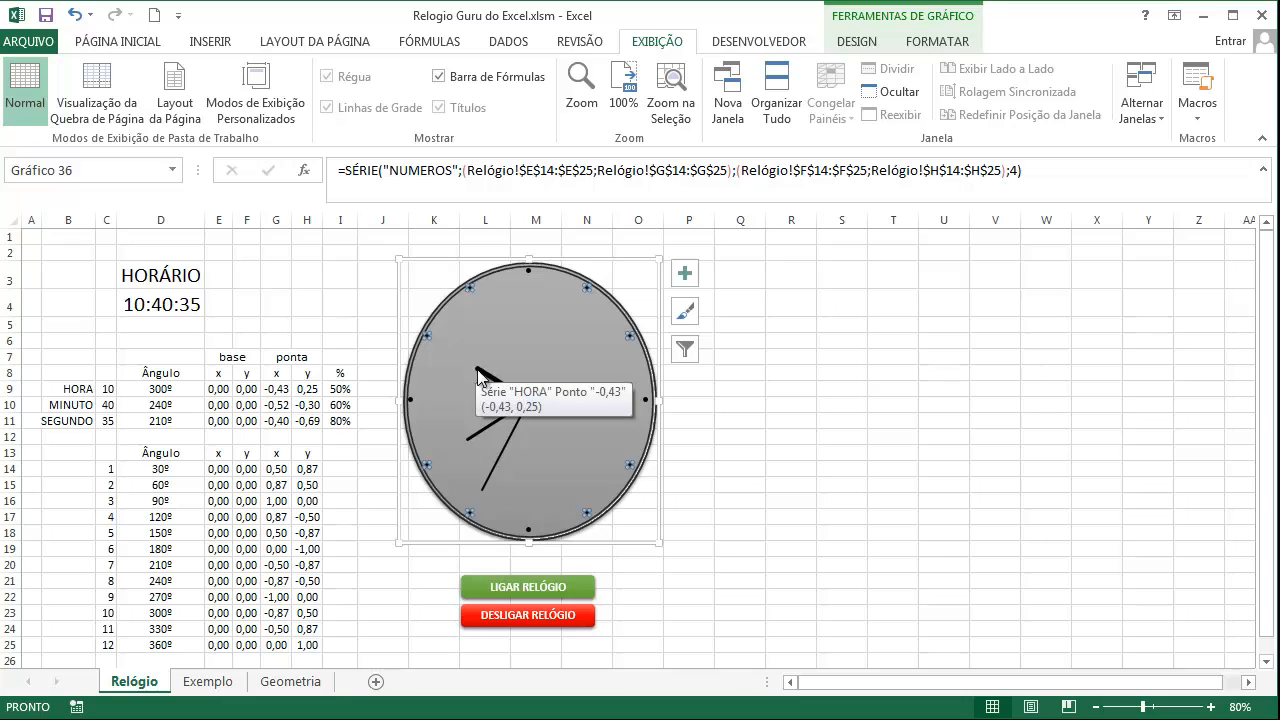
click(272, 388)
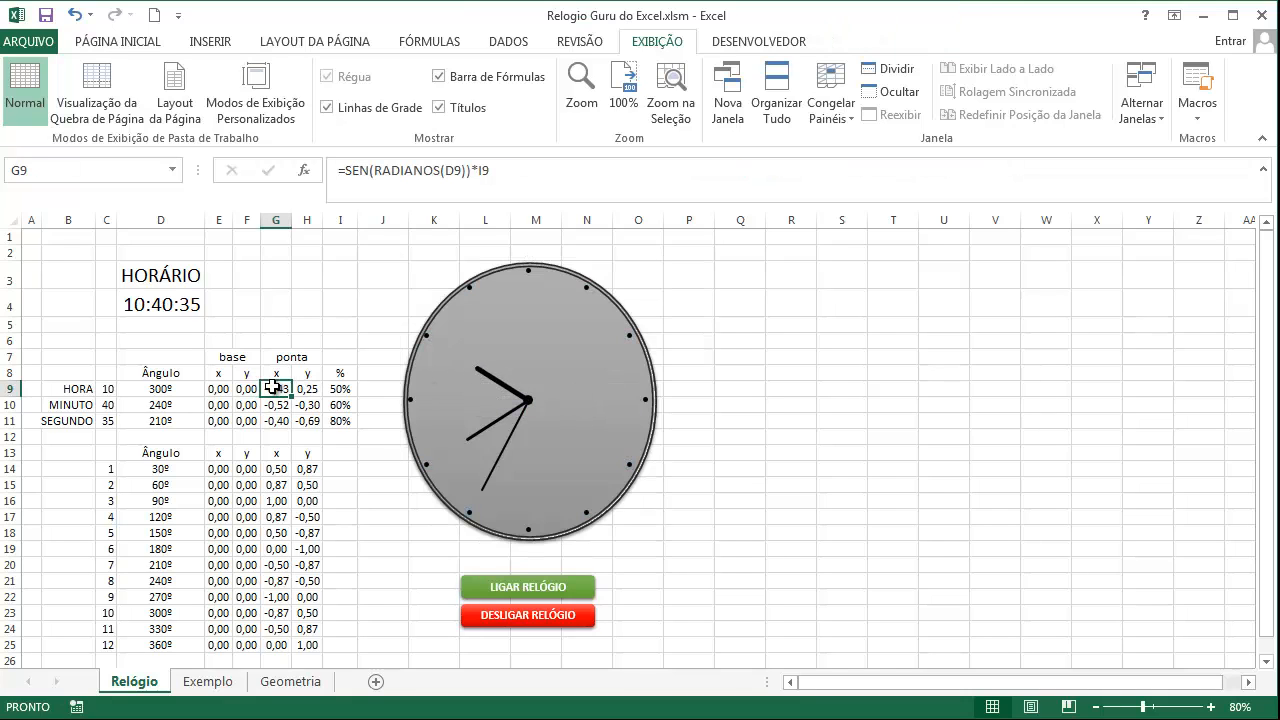
click(152, 390)
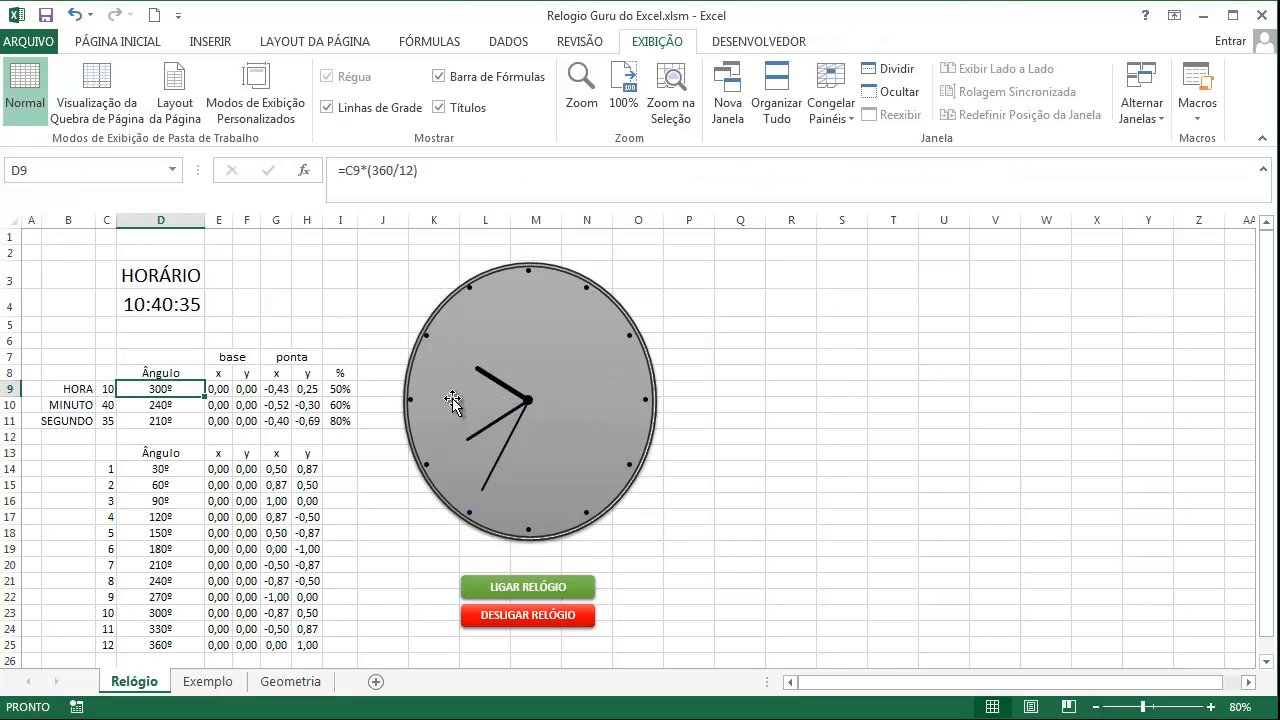
click(240, 388)
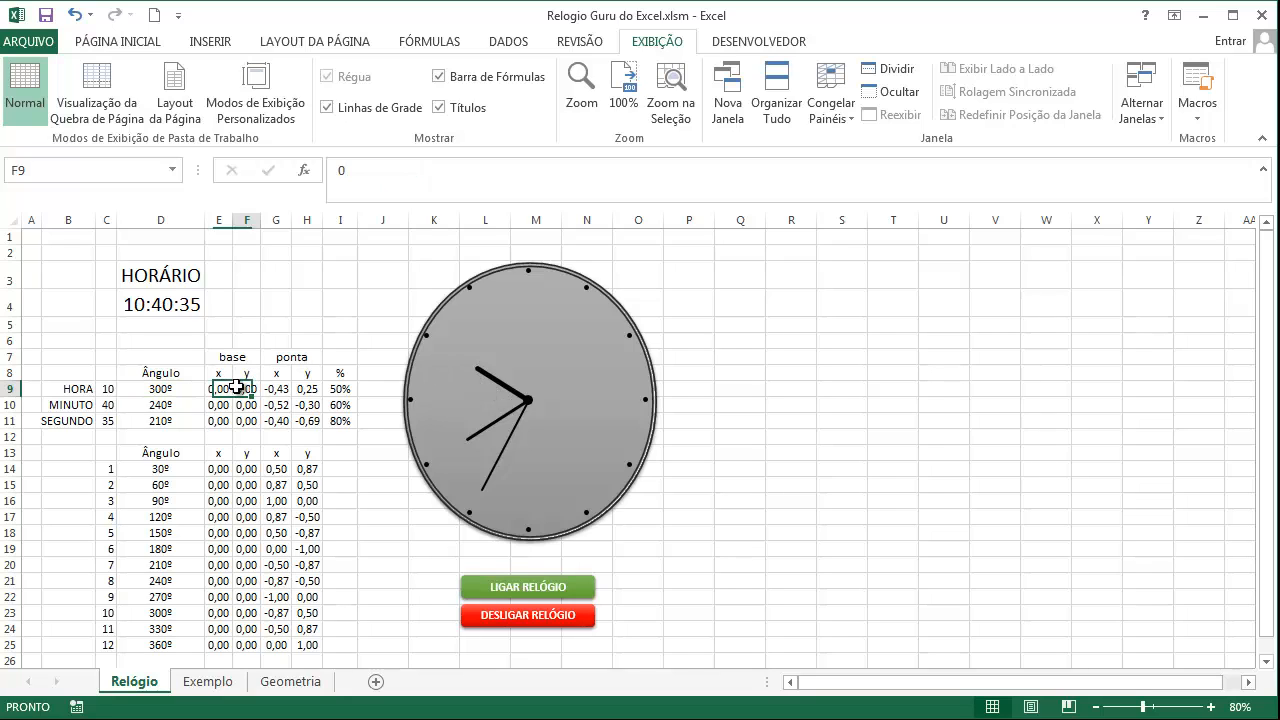
click(300, 374)
click(218, 392)
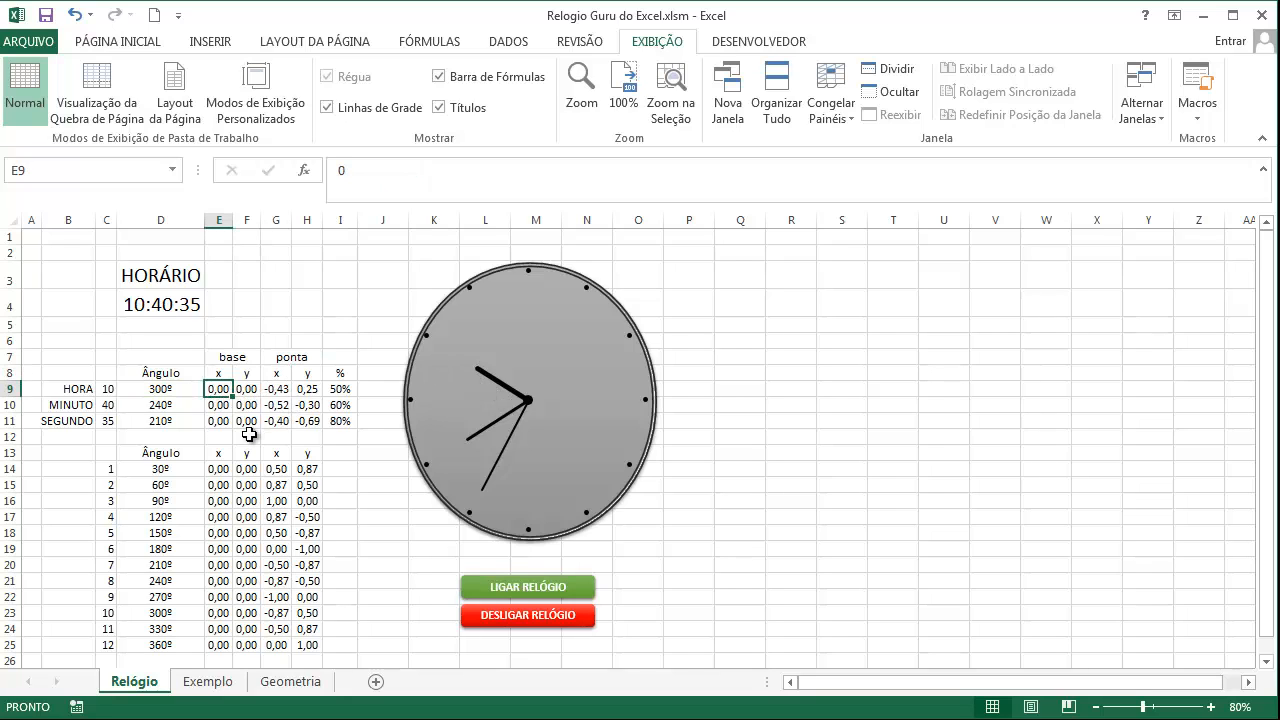
On the Exemplo sheet, enter the formula =AGORA() in cell D2 under the HORÁRIO heading
click(210, 682)
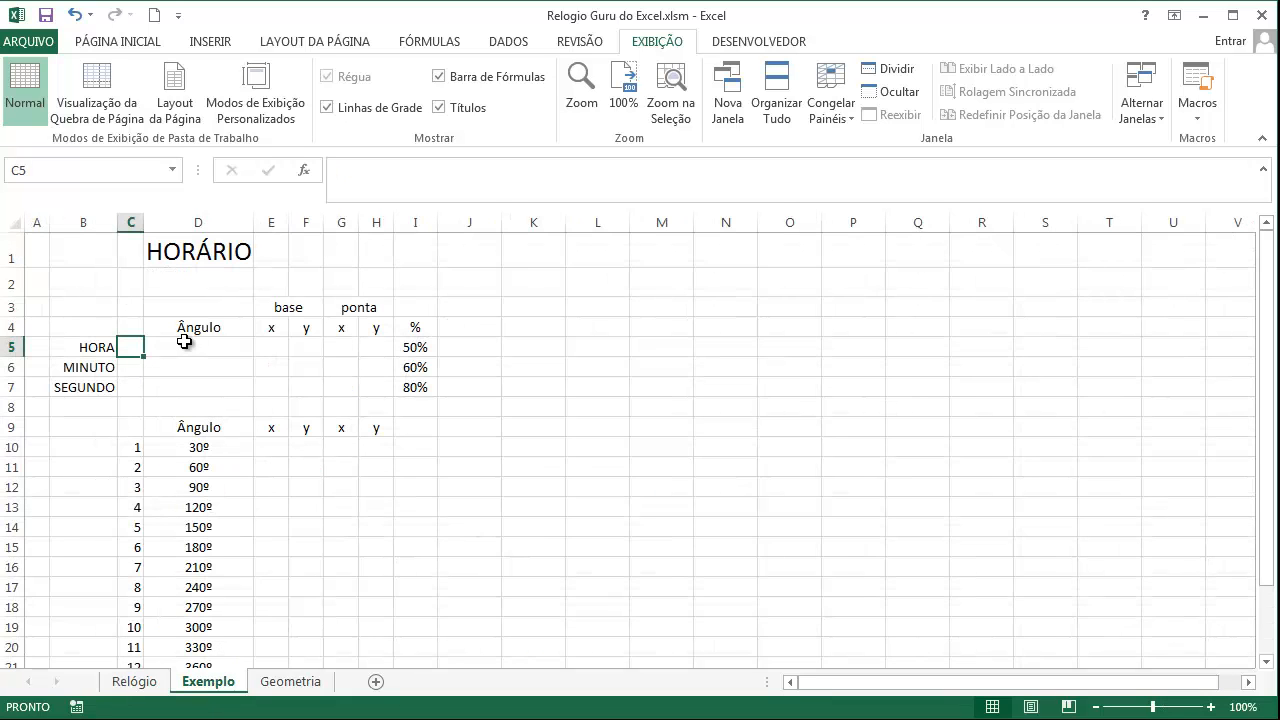
click(236, 289)
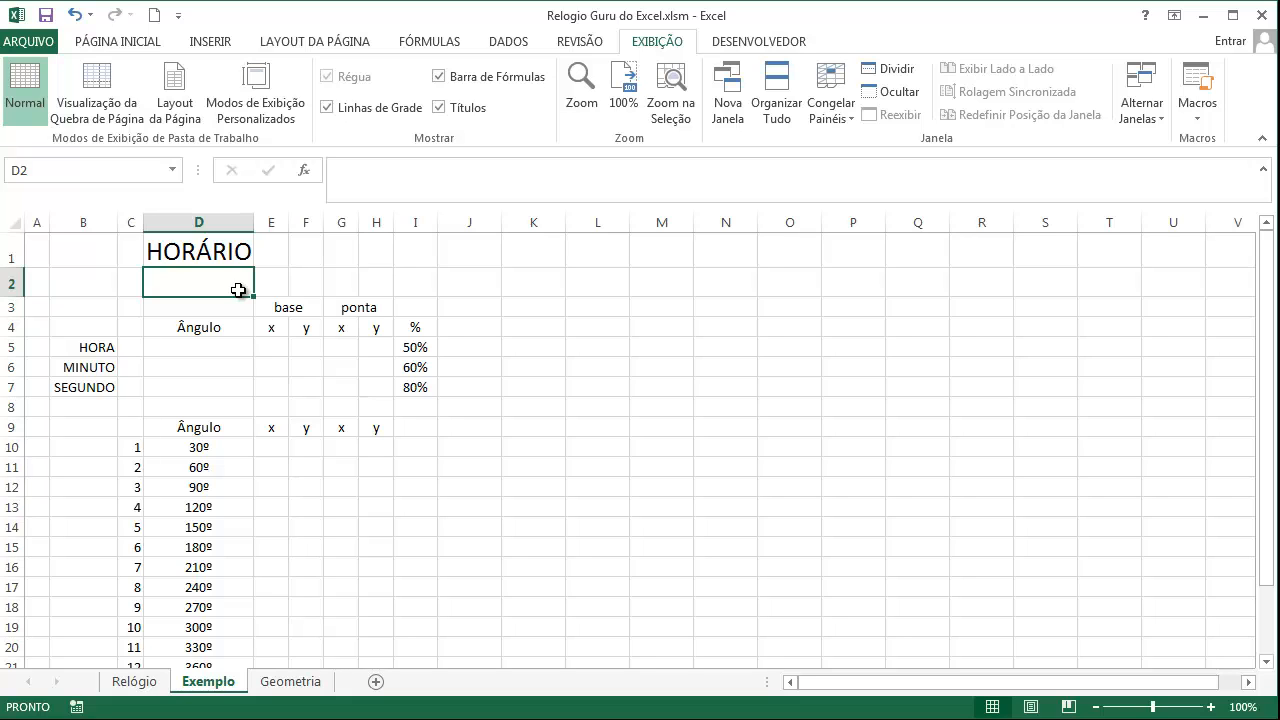
text(=)
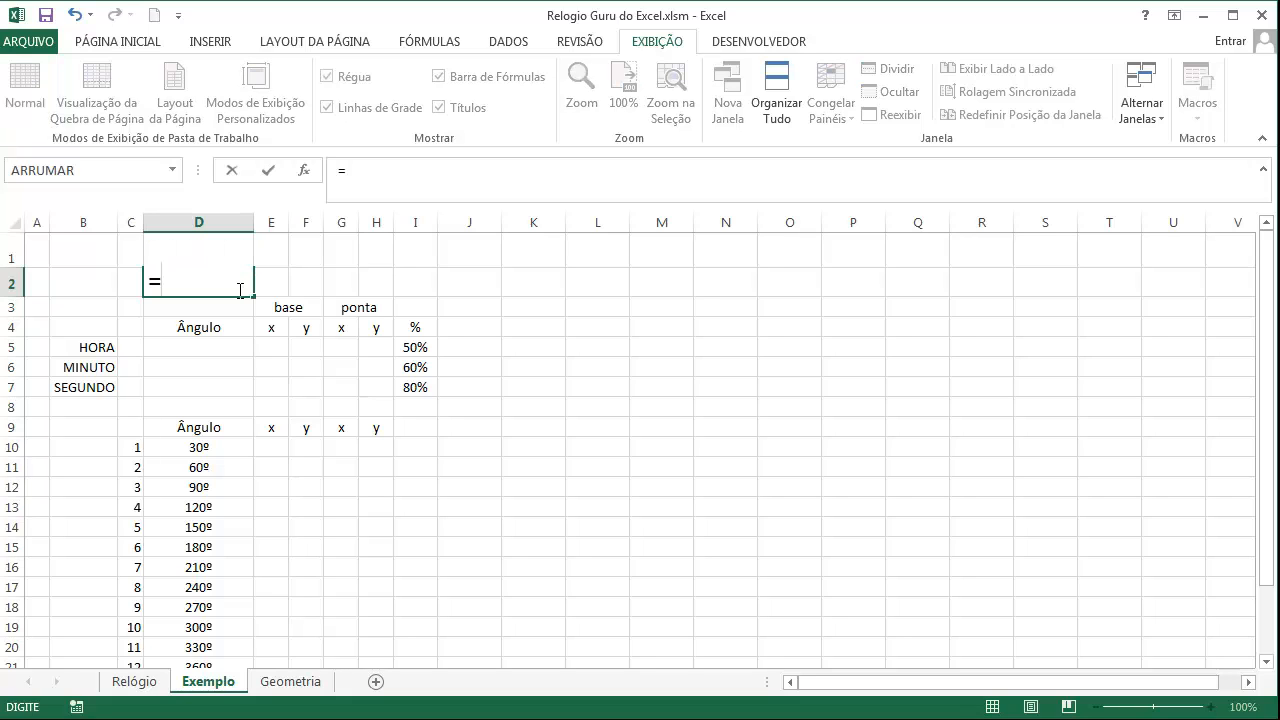
text(AGORA())
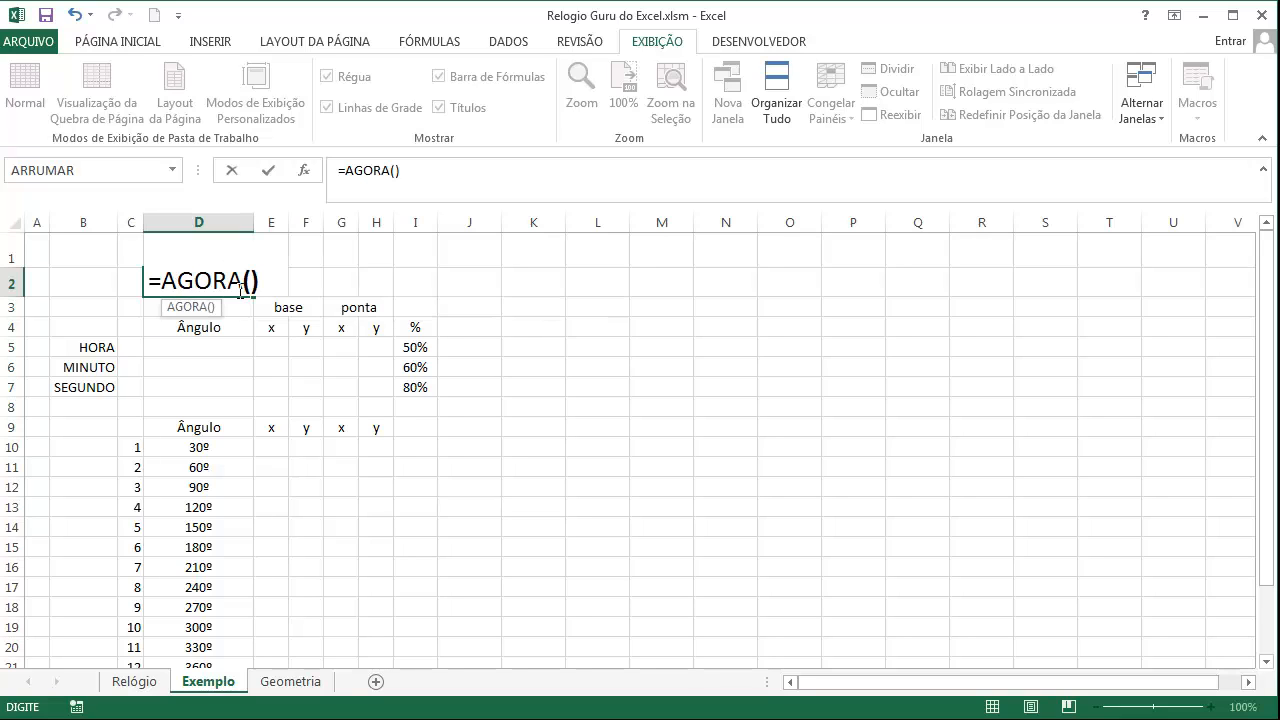
key(Return)
click(240, 289)
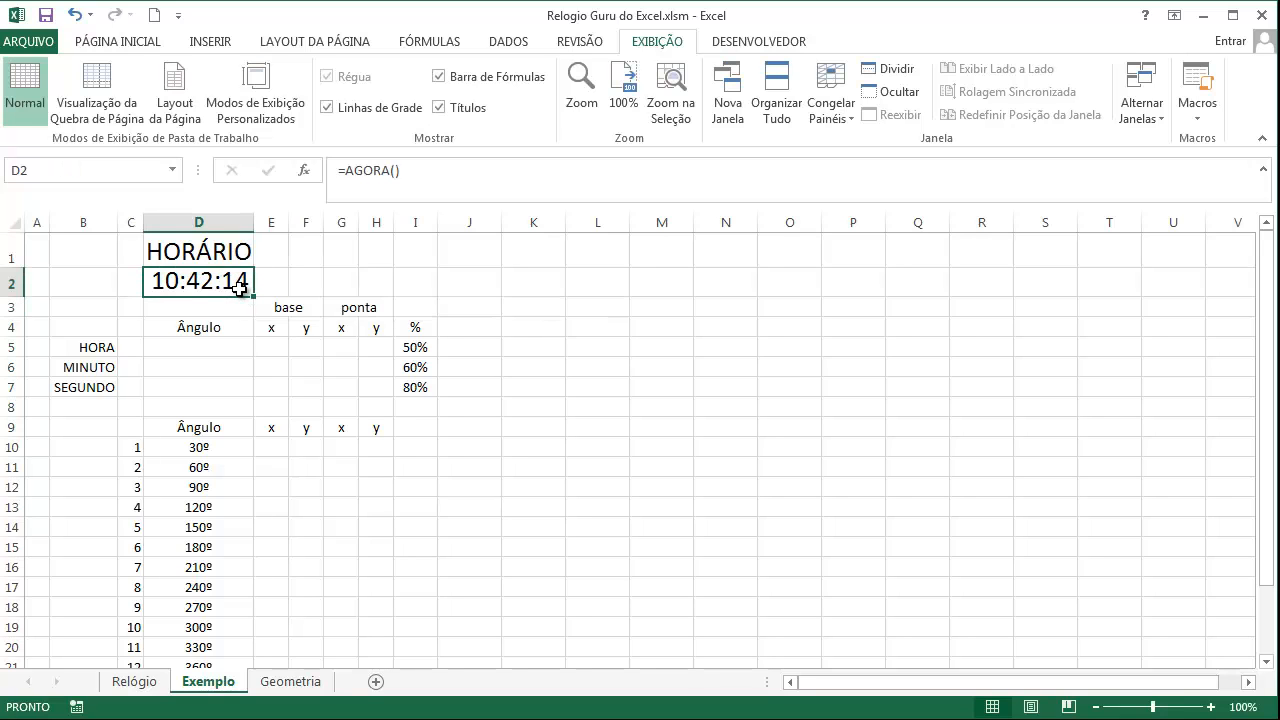
key(Down)
key(Down)
key(Down)
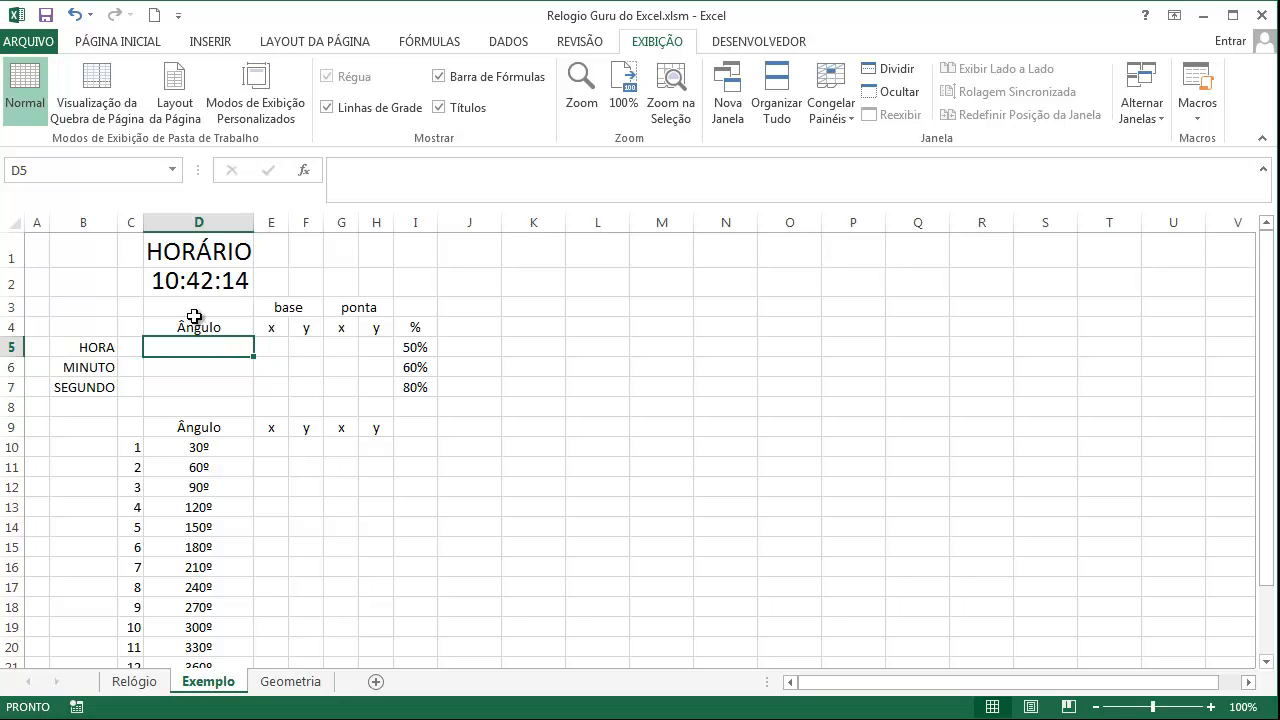
click(200, 284)
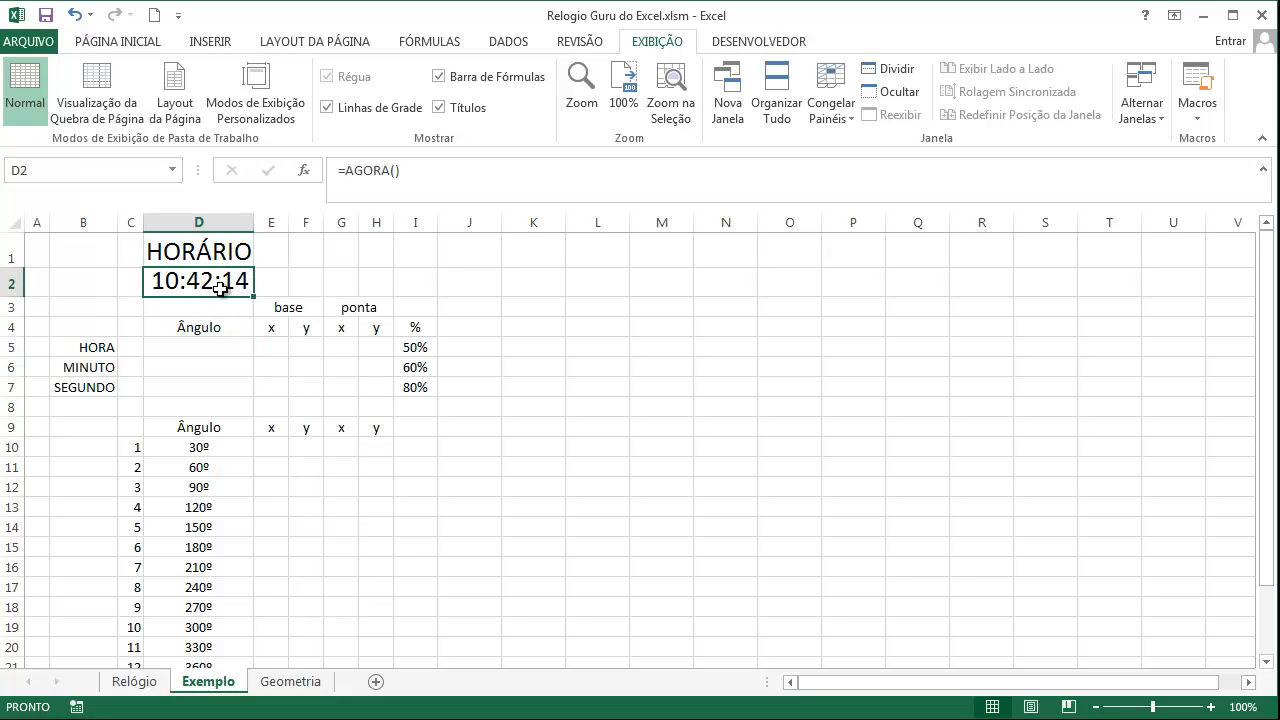
click(201, 343)
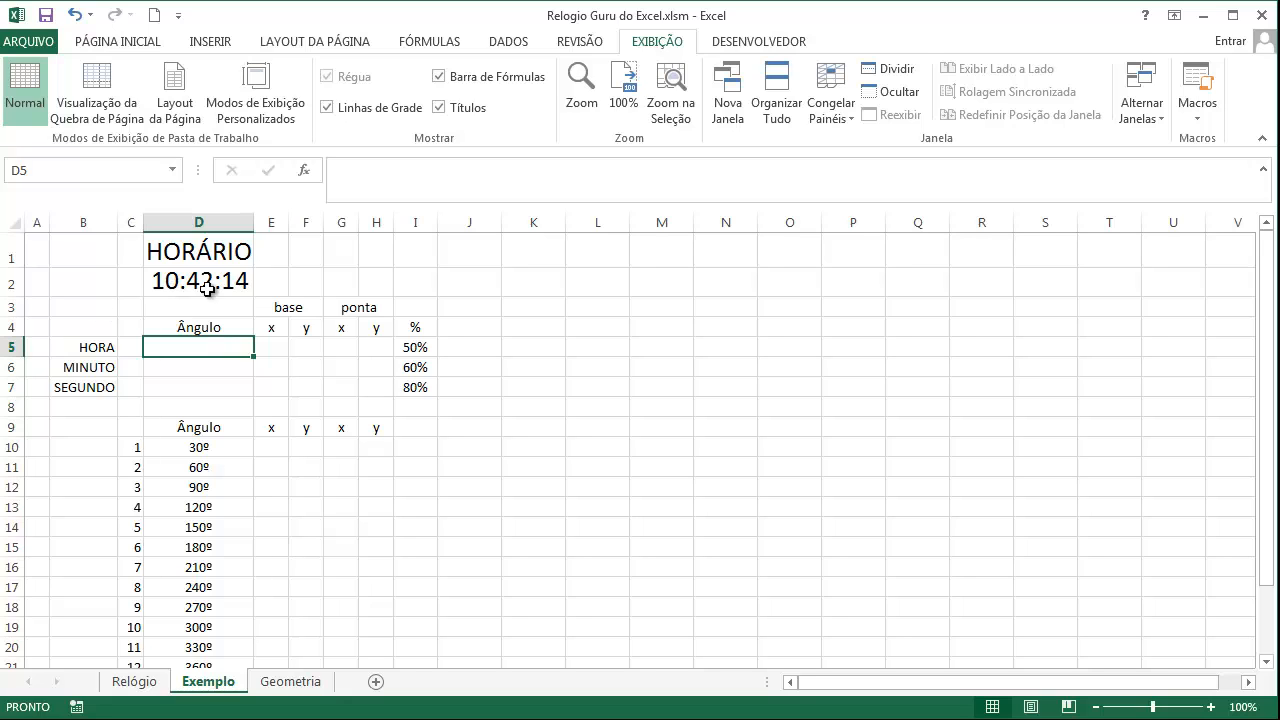
Return to the Relógio sheet and run the clock briefly, then stop it
click(137, 684)
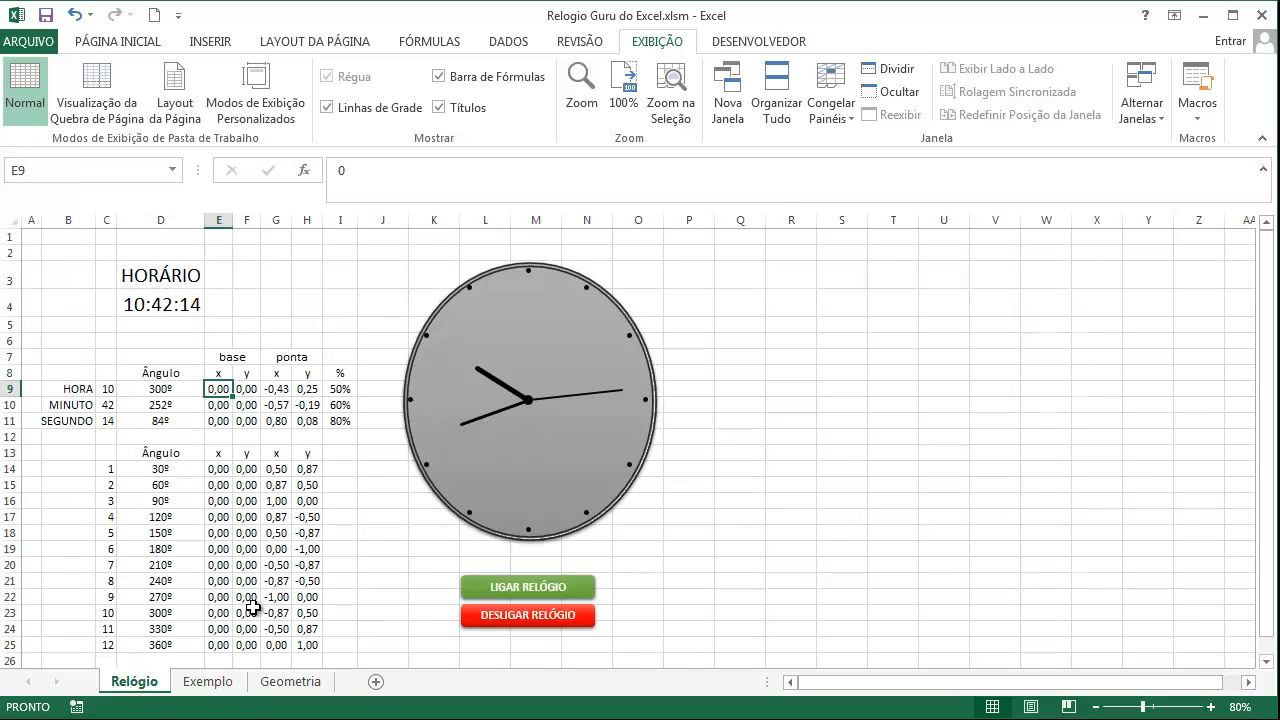
click(525, 590)
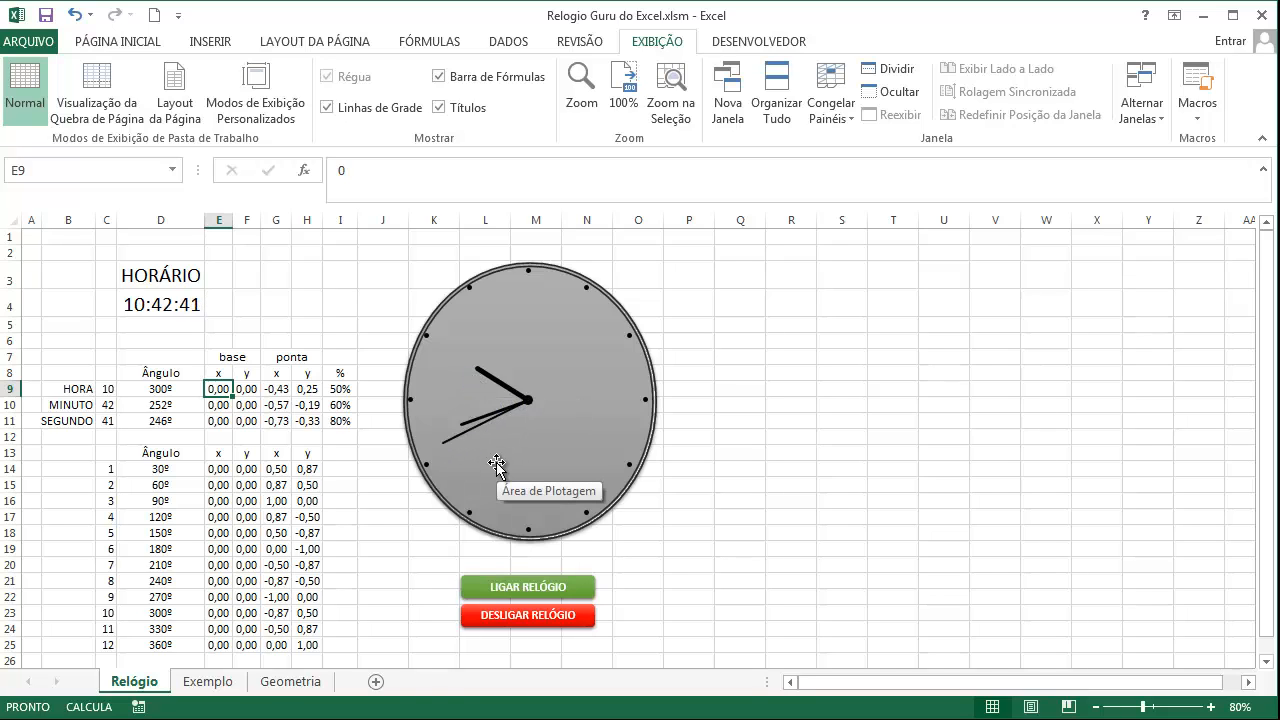
click(507, 616)
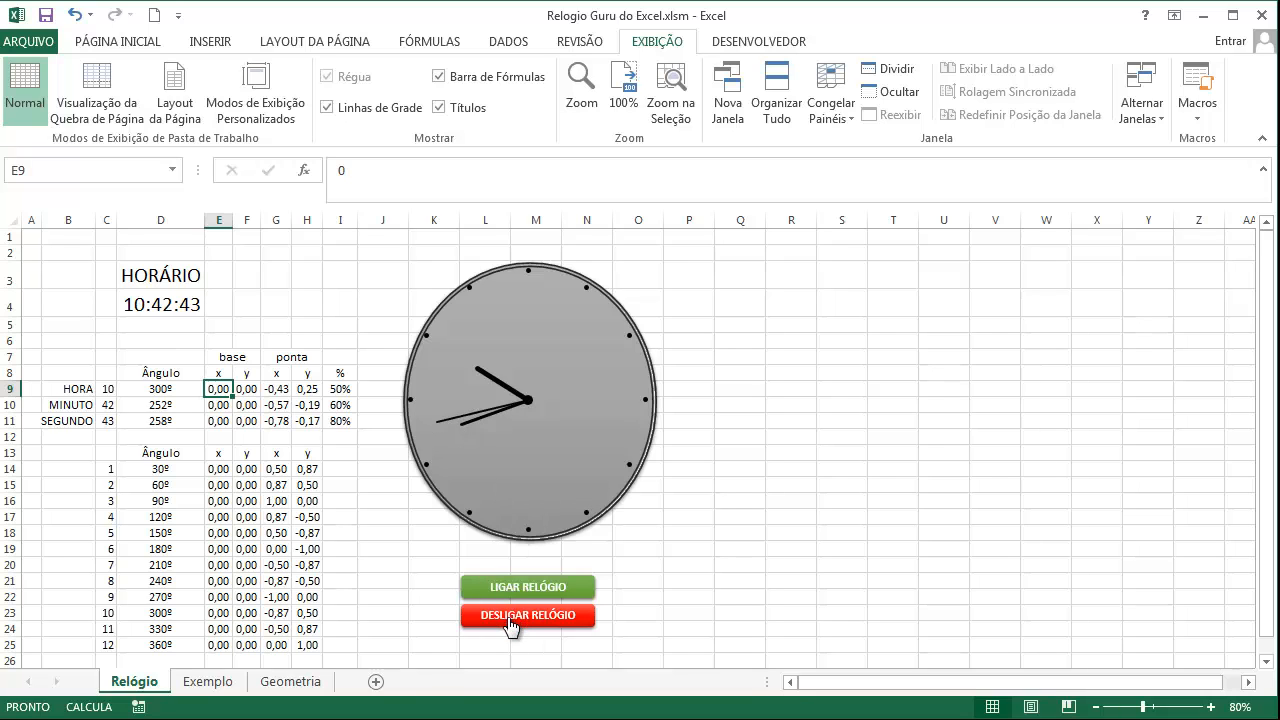
On the Exemplo sheet, extract the hour into cell C5 with the formula =HORA(D2)
click(215, 686)
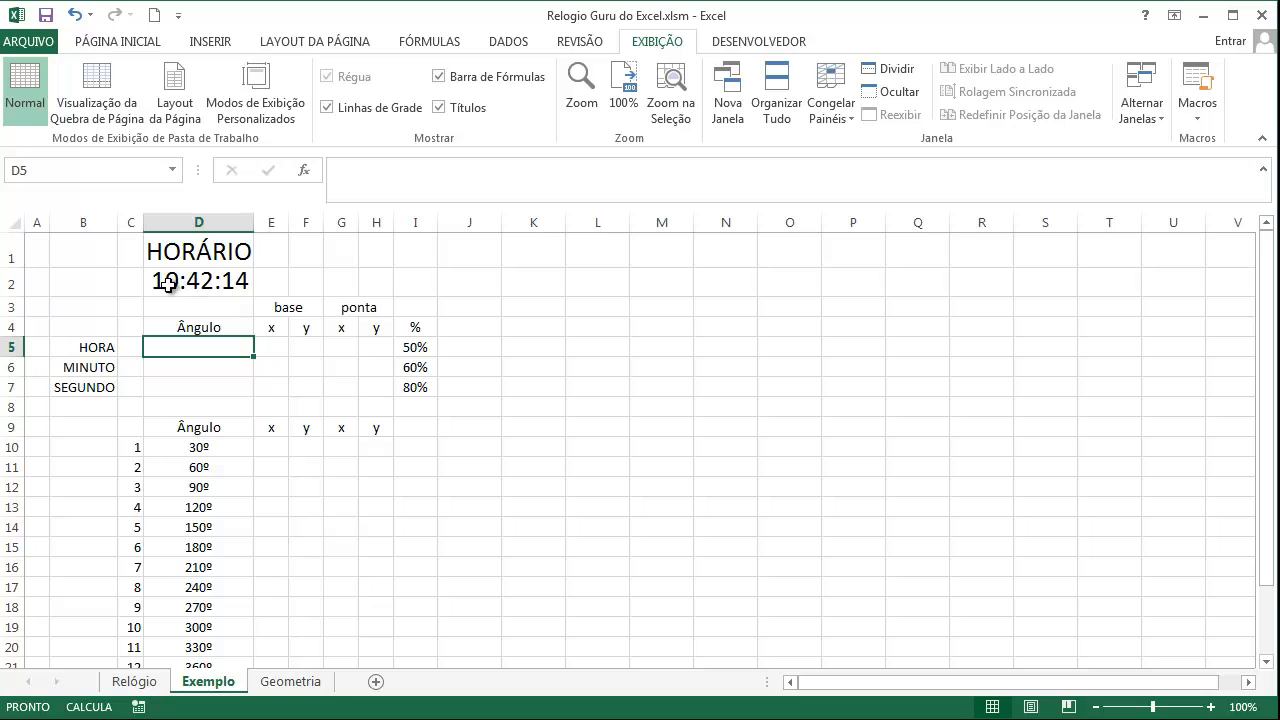
click(131, 347)
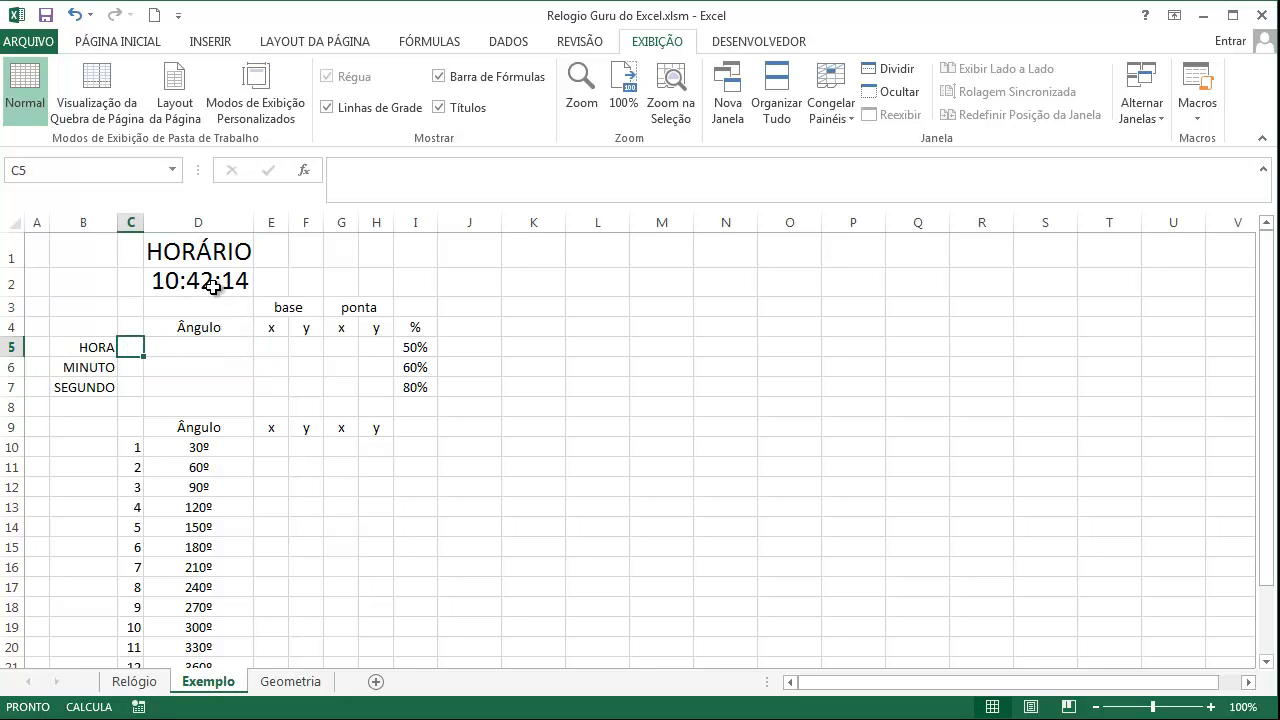
click(212, 282)
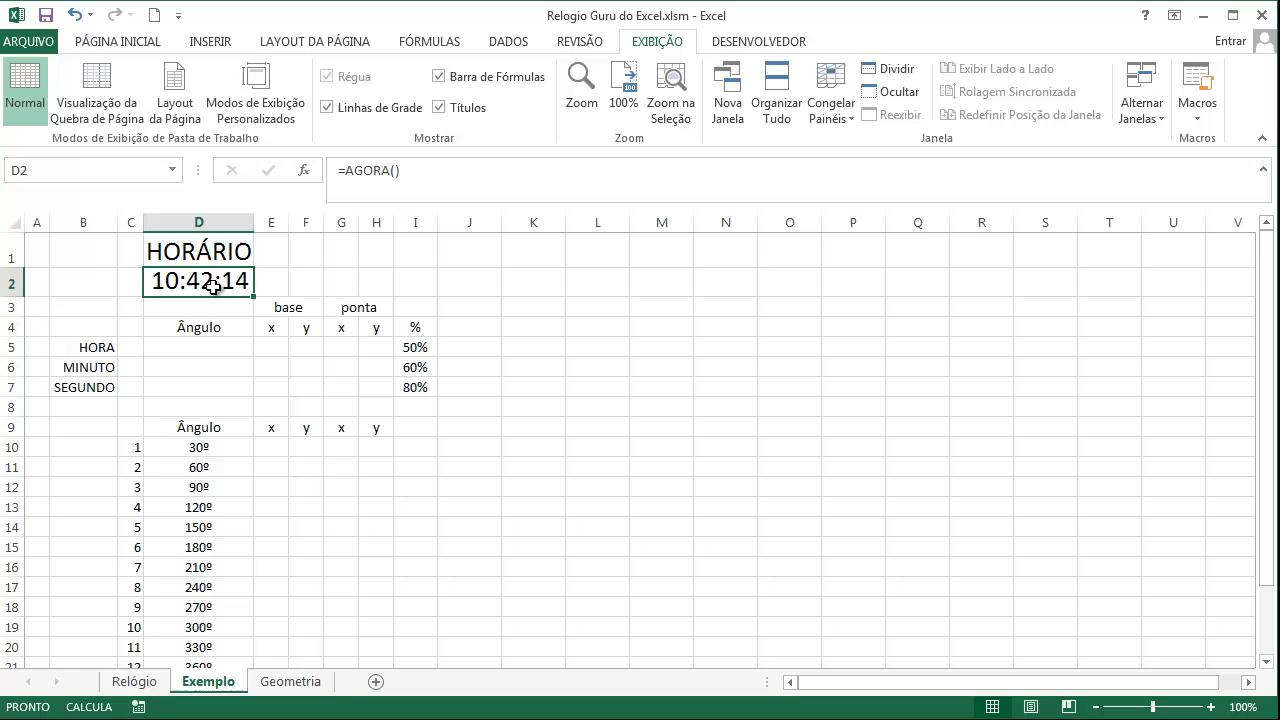
click(128, 346)
click(180, 350)
click(129, 349)
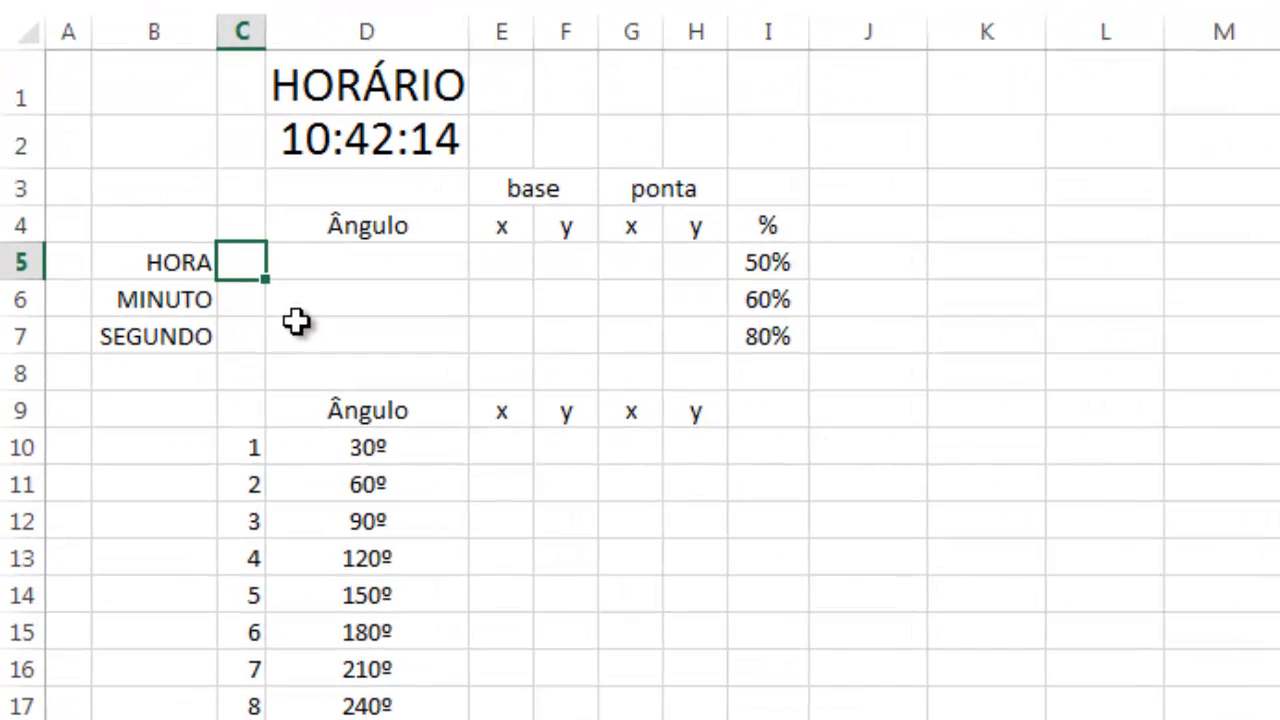
text(=HOR)
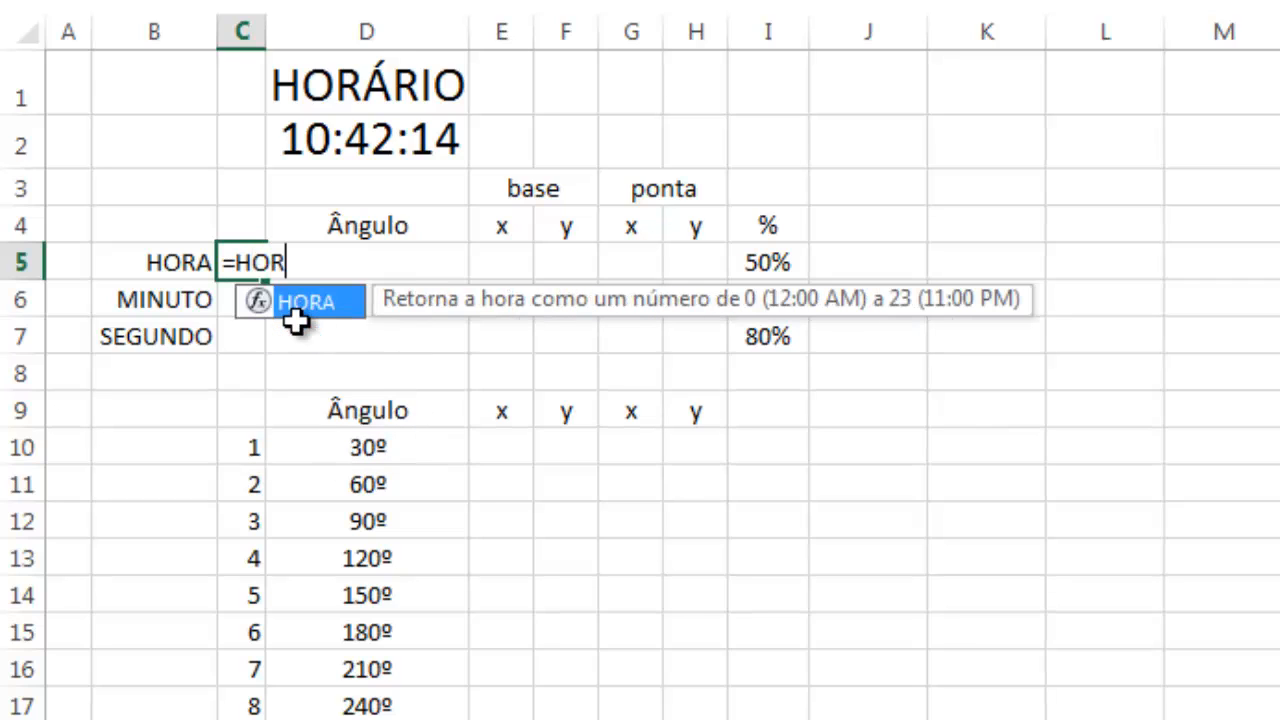
text(A()
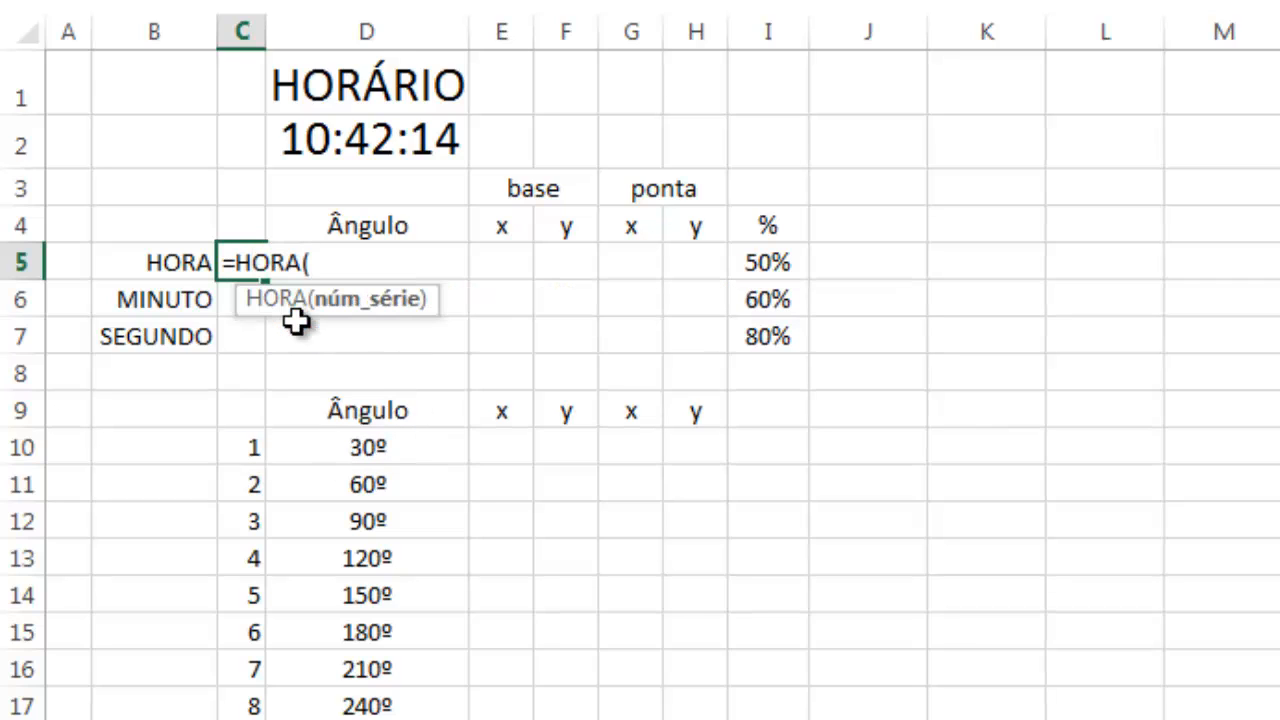
click(425, 142)
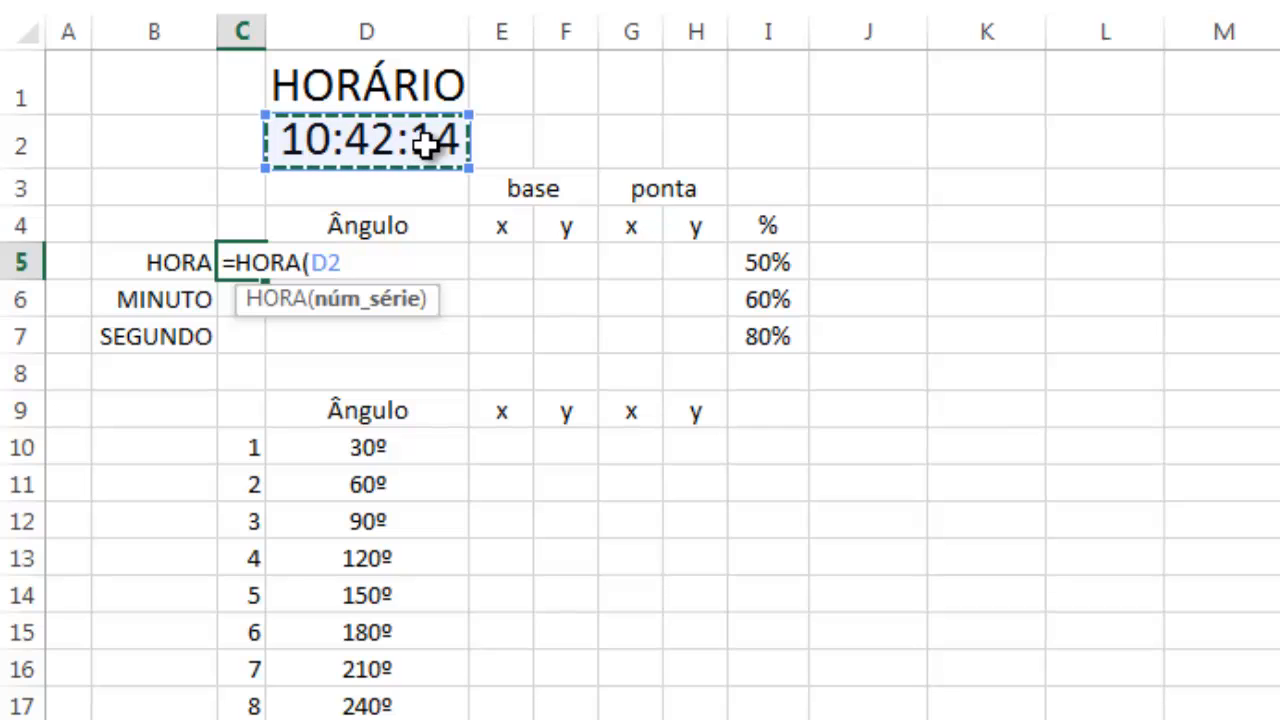
text())
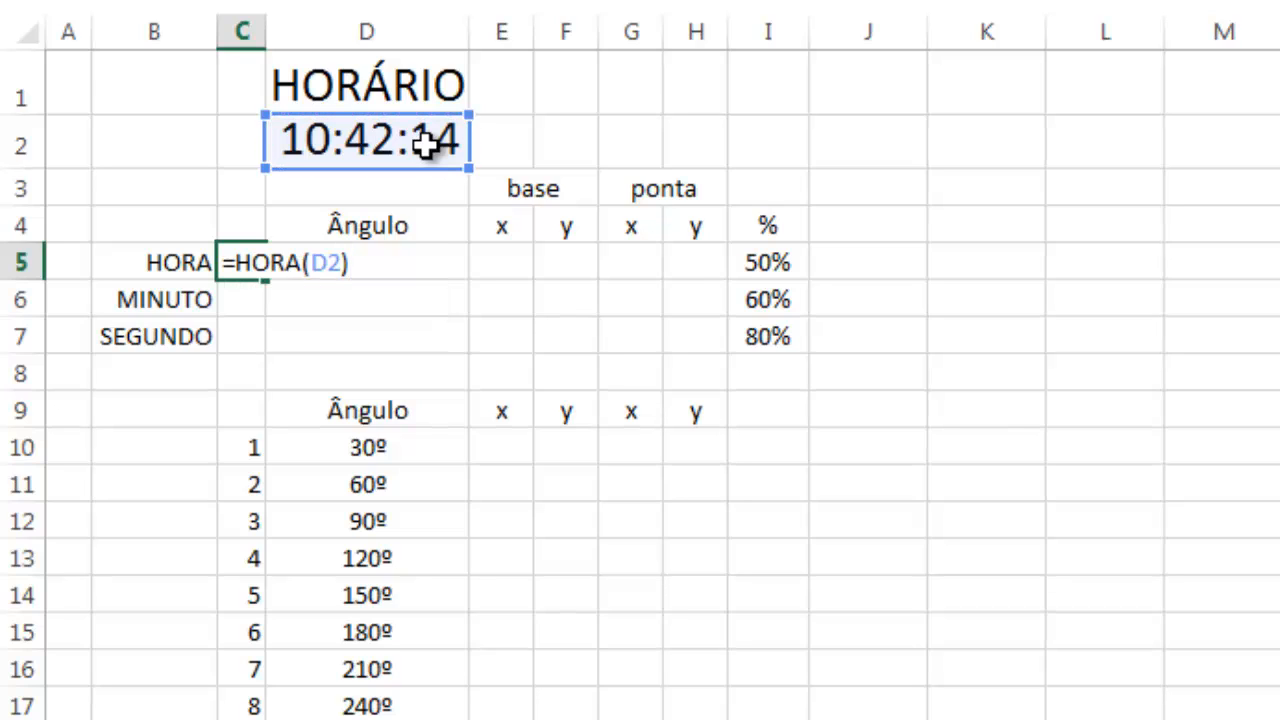
key(Return)
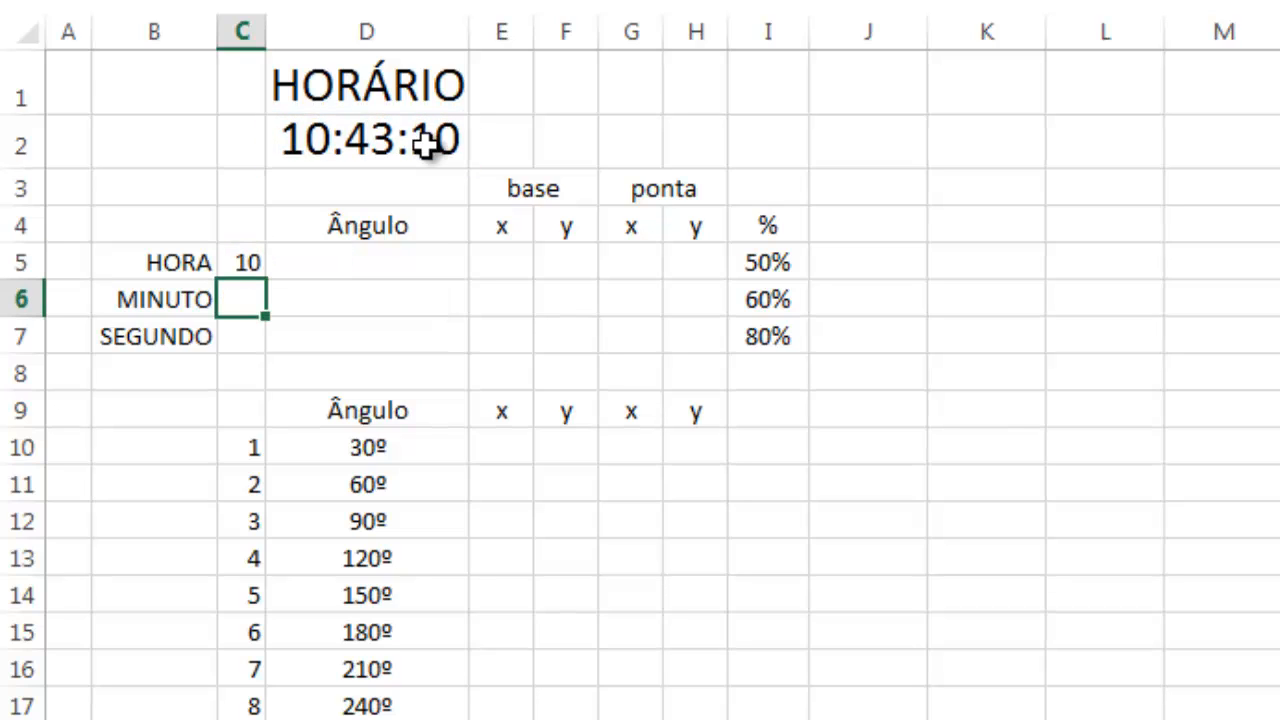
Extract the minutes into cell C6 with the formula =MINUTO(D2)
text(=MINUTO()
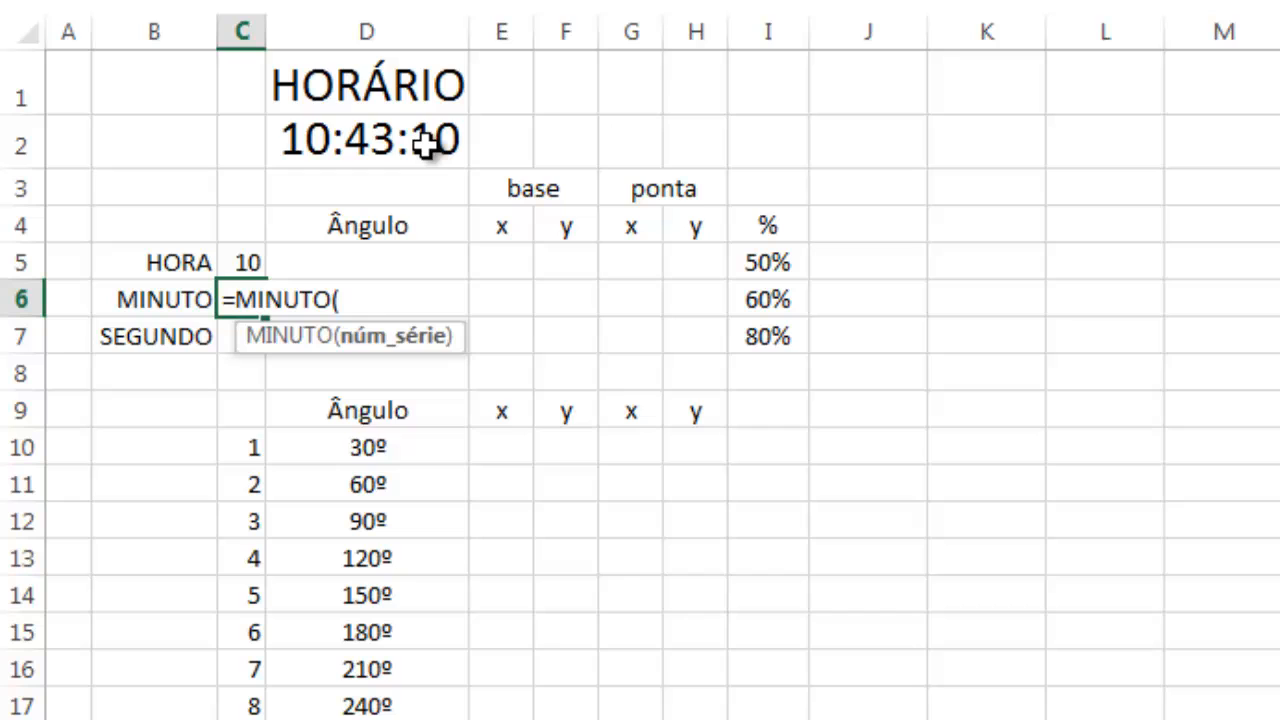
click(425, 143)
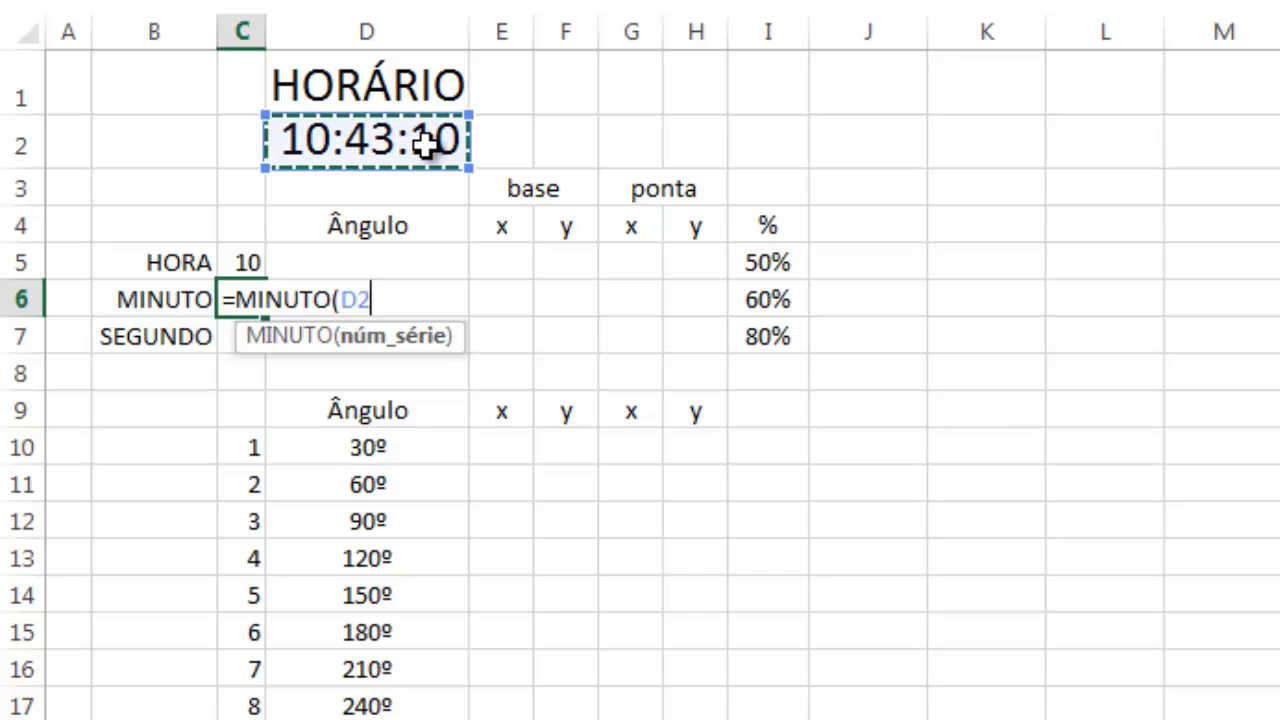
text())
key(Return)
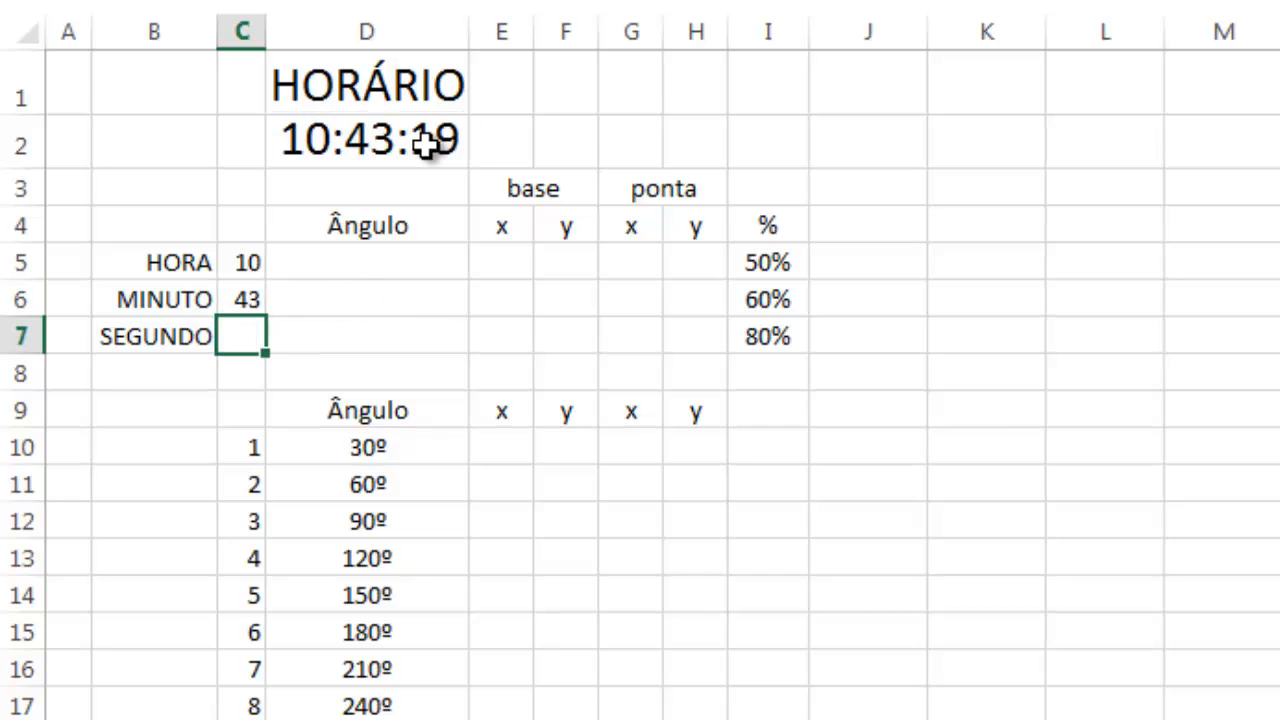
Extract the seconds into cell C7 with the formula =SEGUNDO(D2)
text(=SEGUNDO()
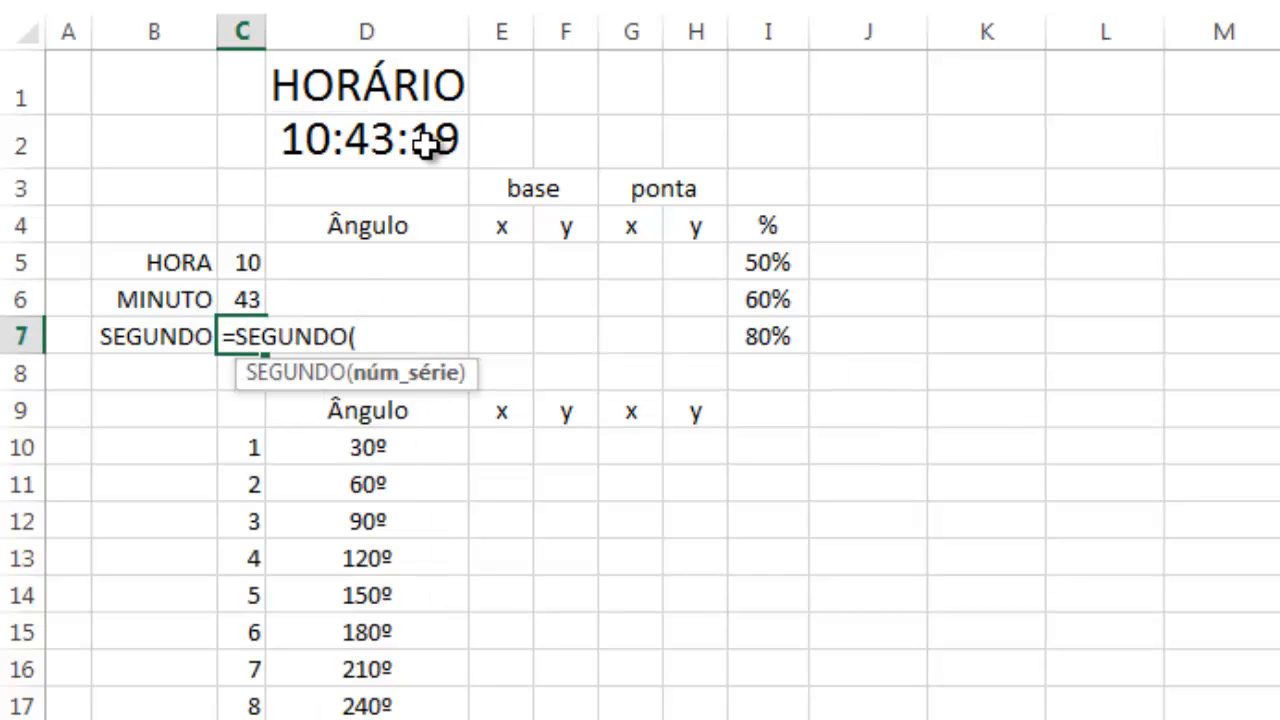
click(425, 143)
text())
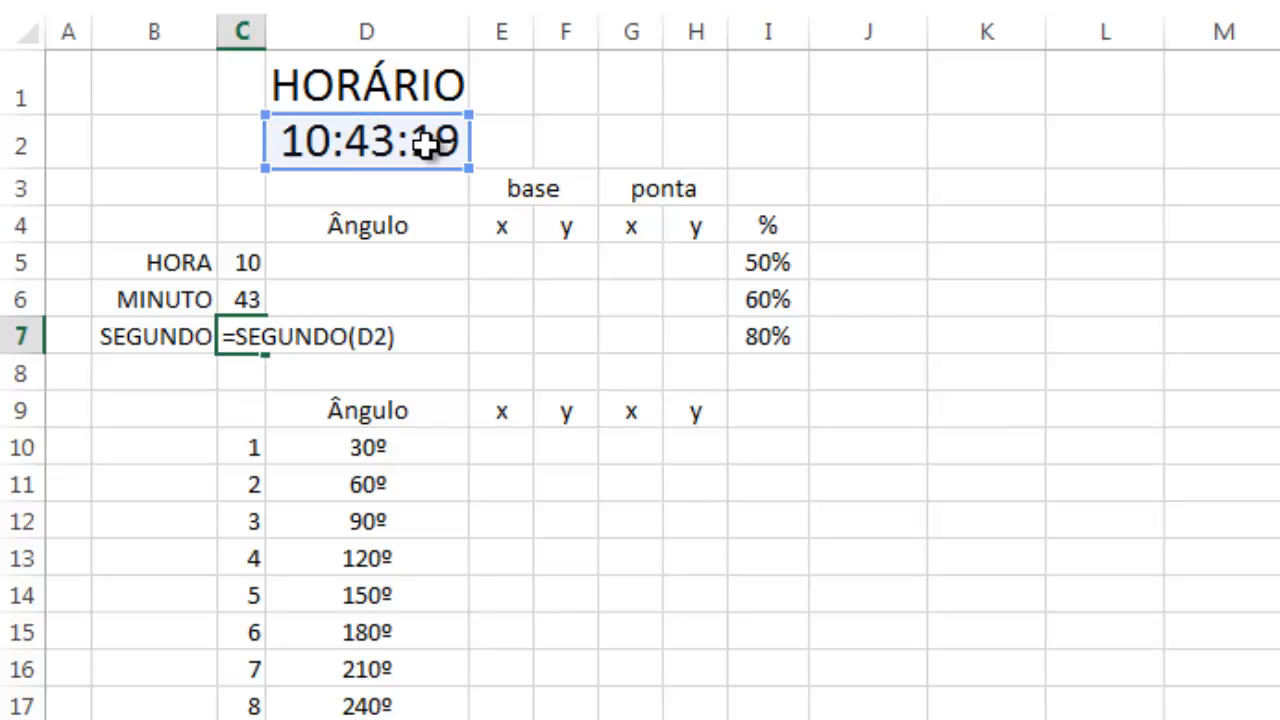
key(Return)
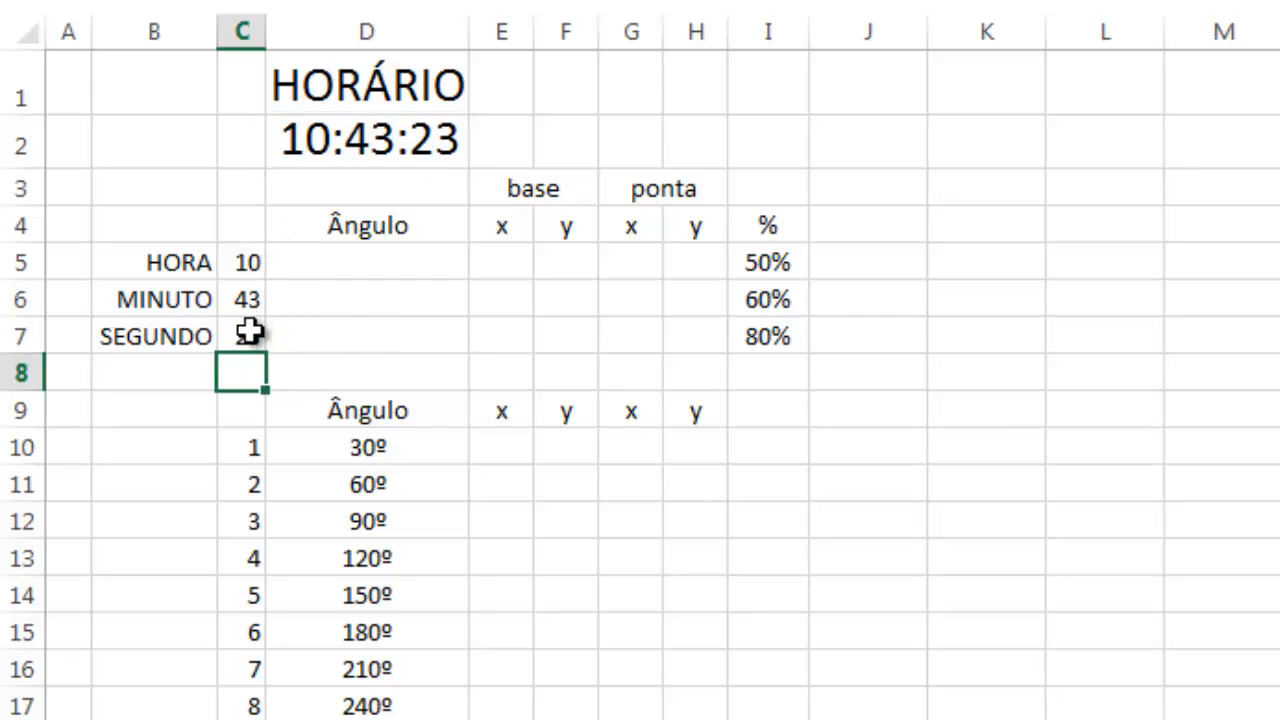
Calculate the hour hand's angle in cell D5 with the formula =C5*(360/12)
click(330, 262)
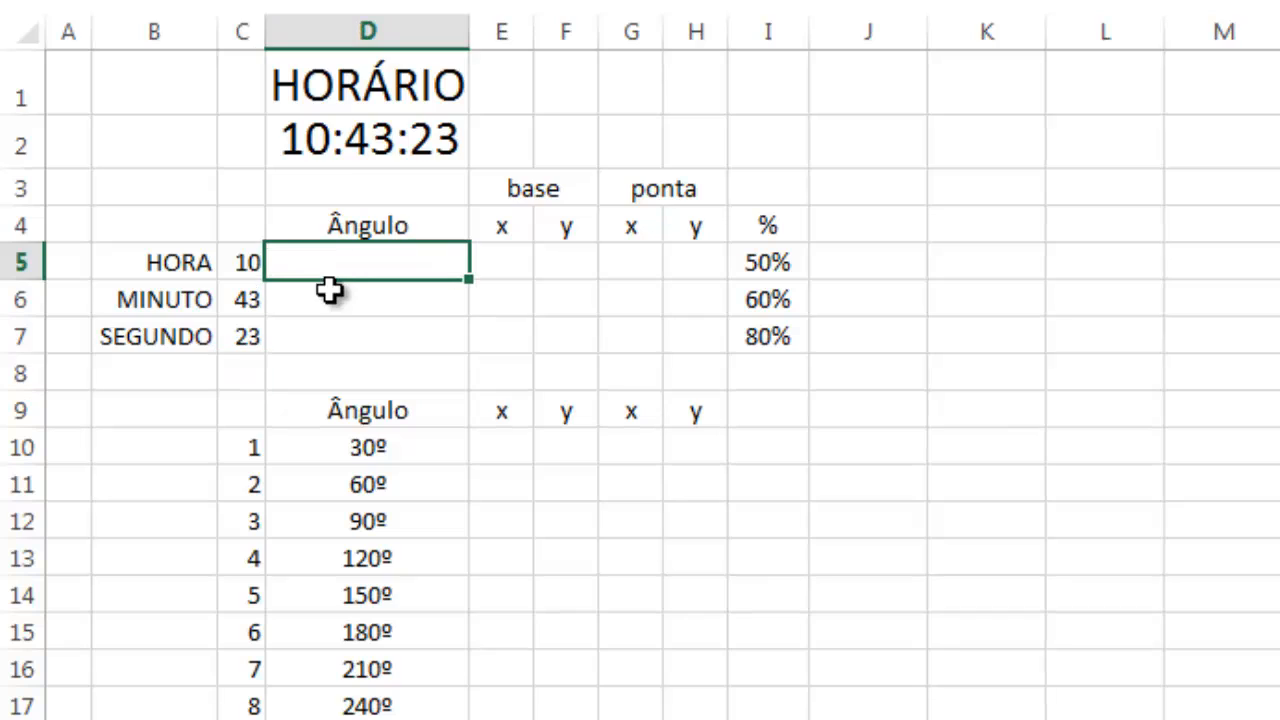
click(240, 258)
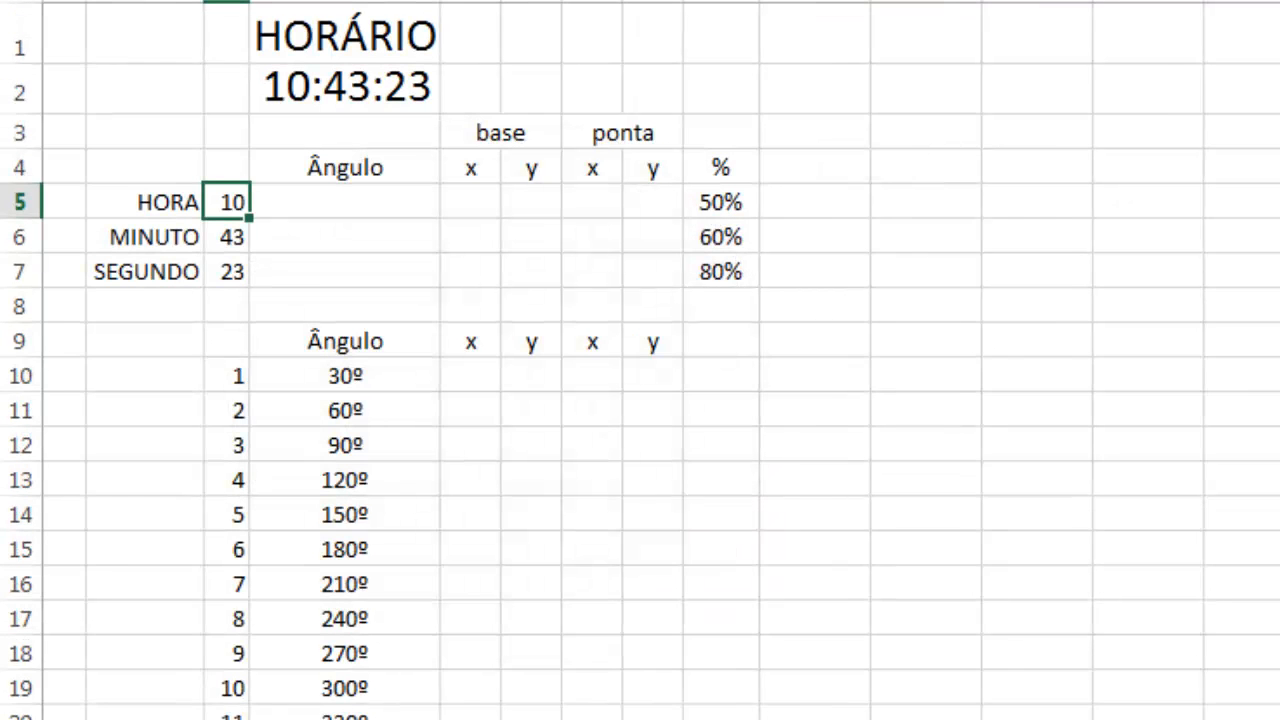
click(335, 207)
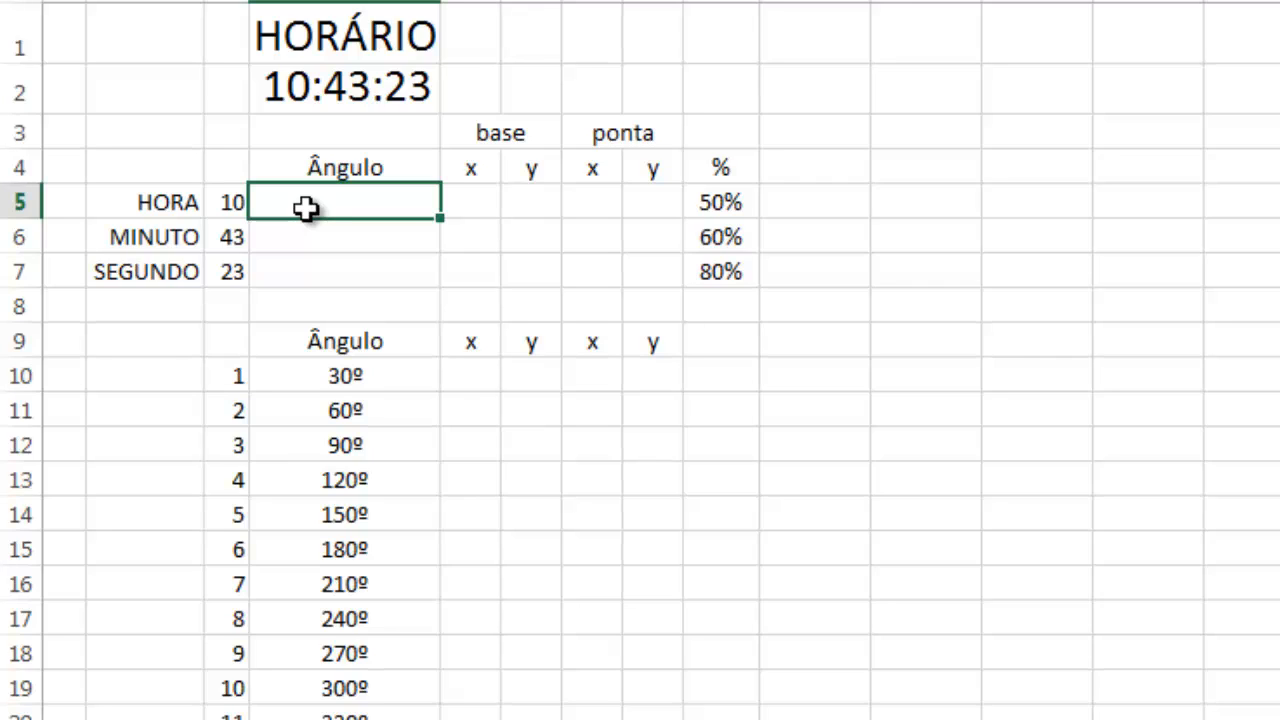
text(=)
key(Left)
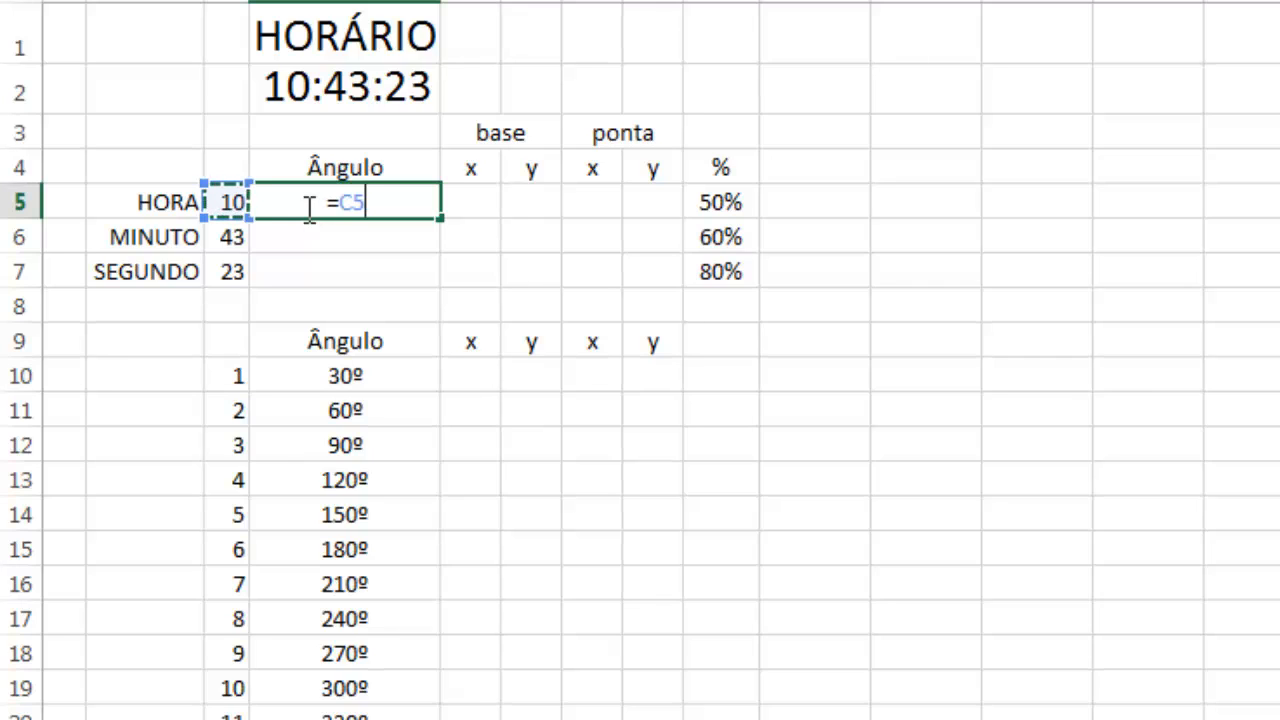
text(*)
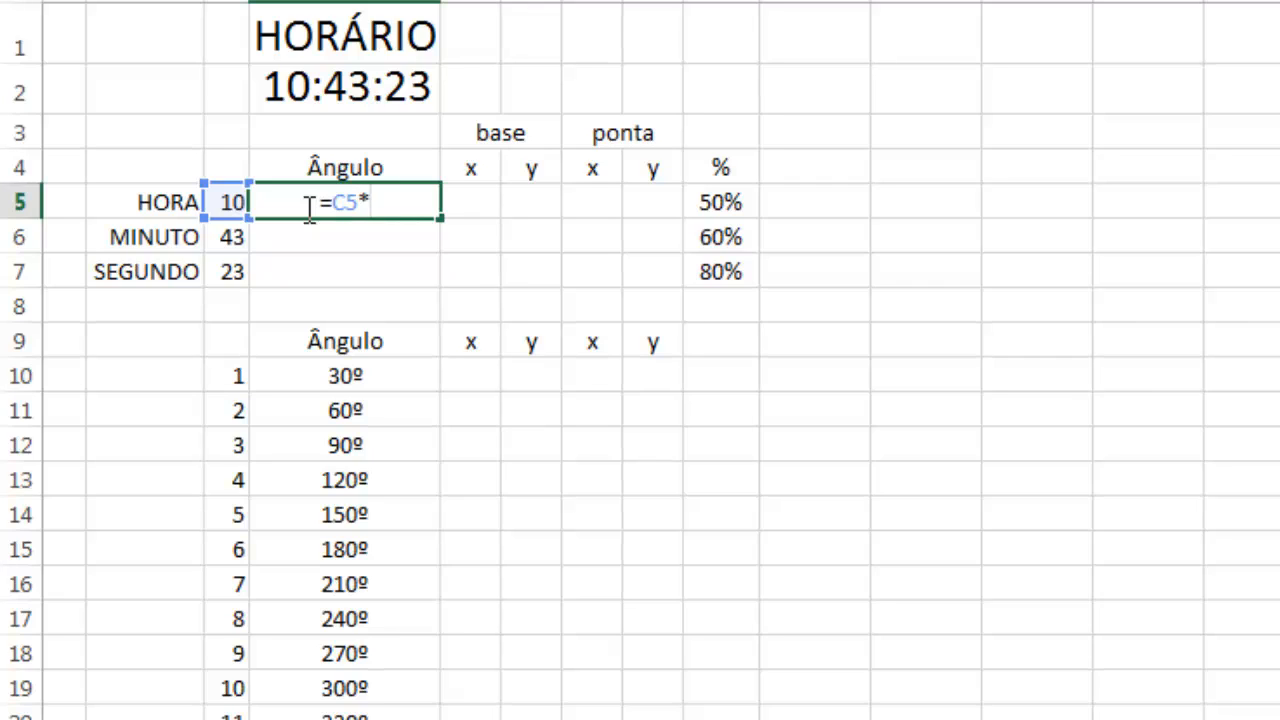
text((360/)
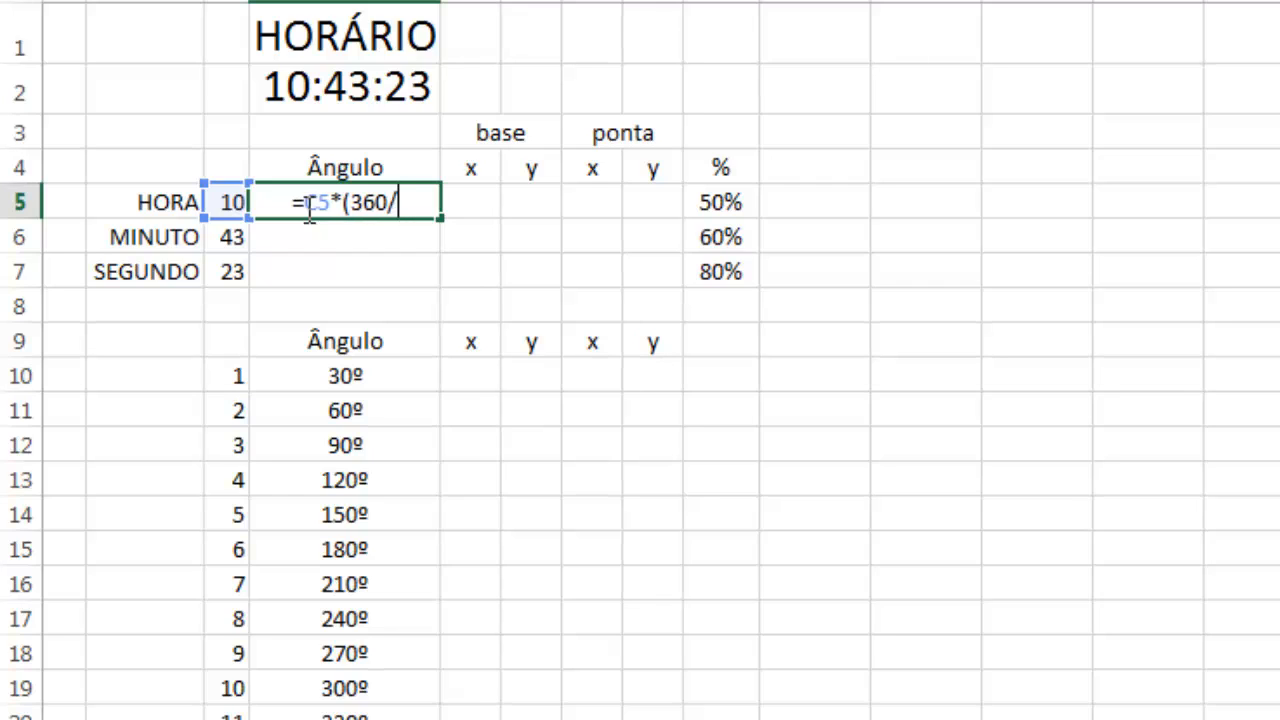
text(12))
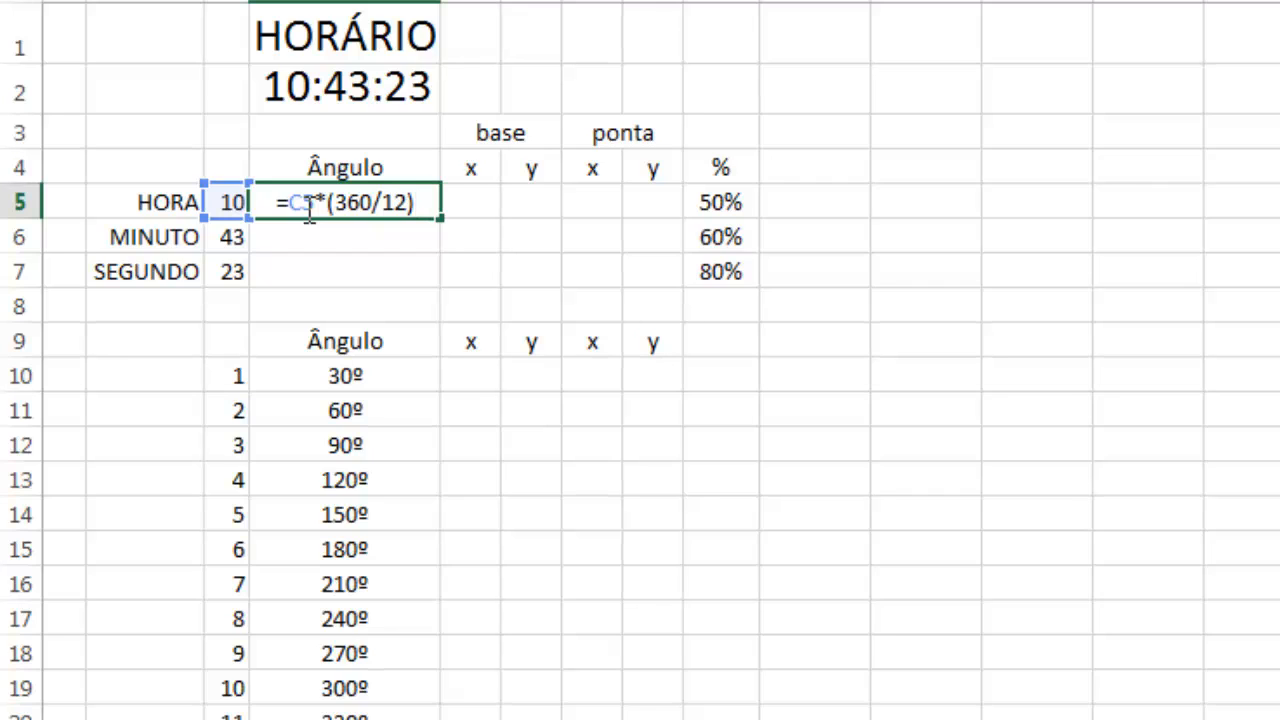
key(Return)
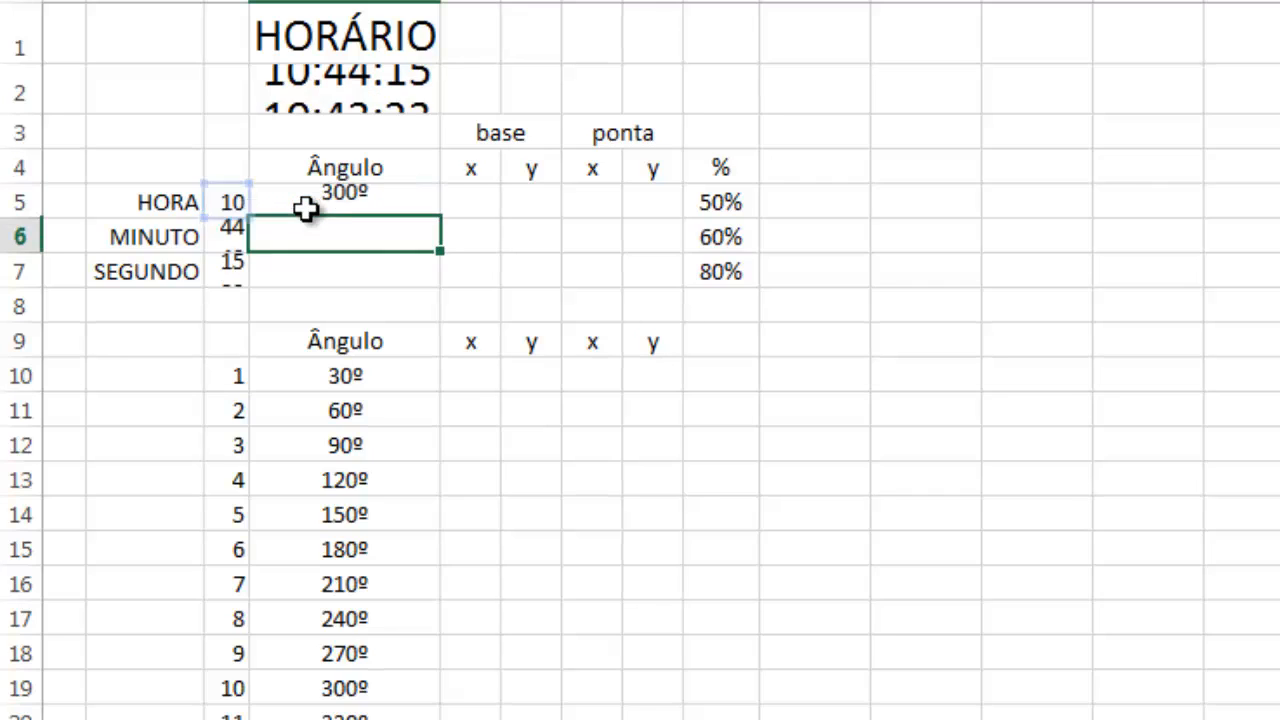
click(229, 199)
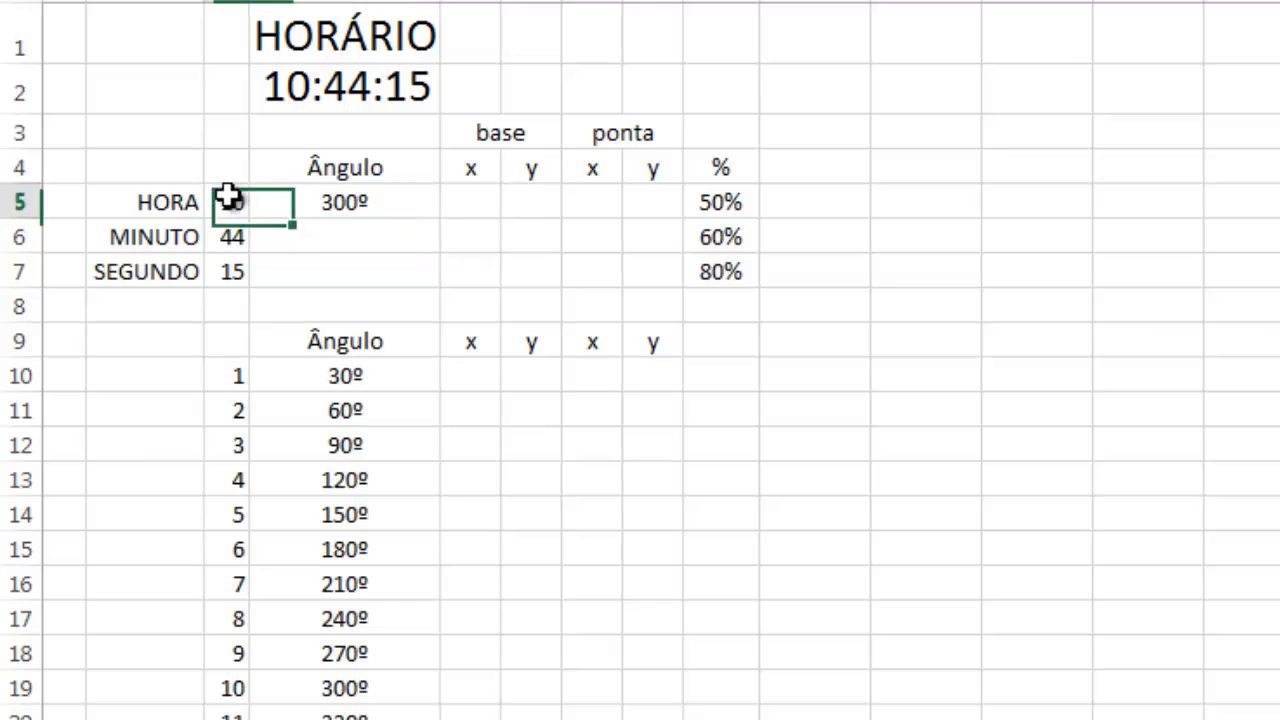
click(340, 202)
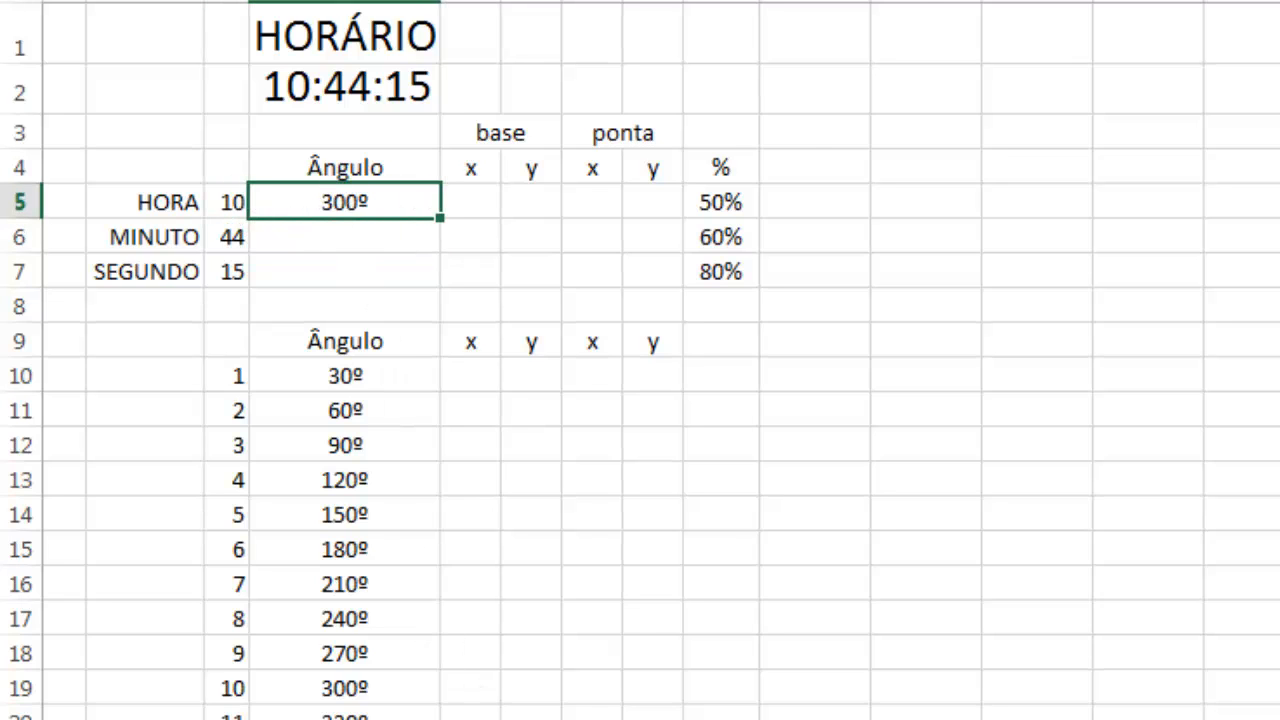
Calculate the minute hand's angle in cell D6 with the formula =C6*(360/60)
key(ctrl+Page_Down)
click(347, 237)
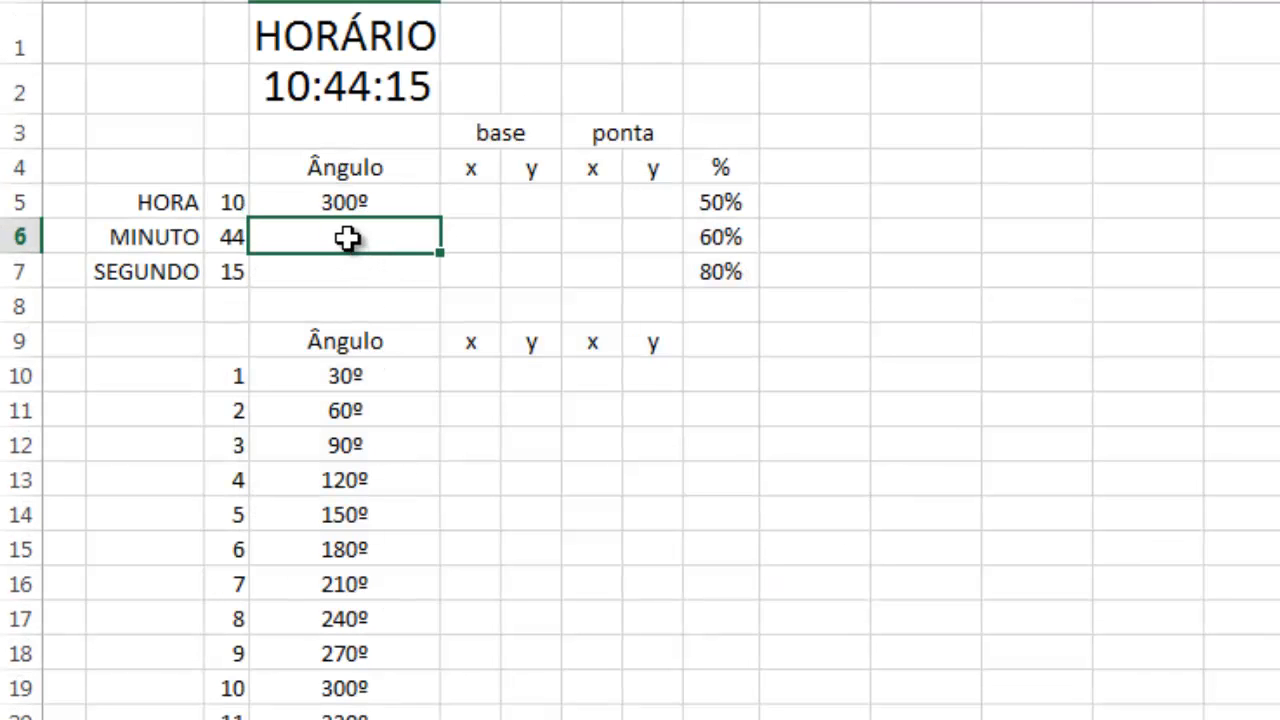
text(=)
key(Left)
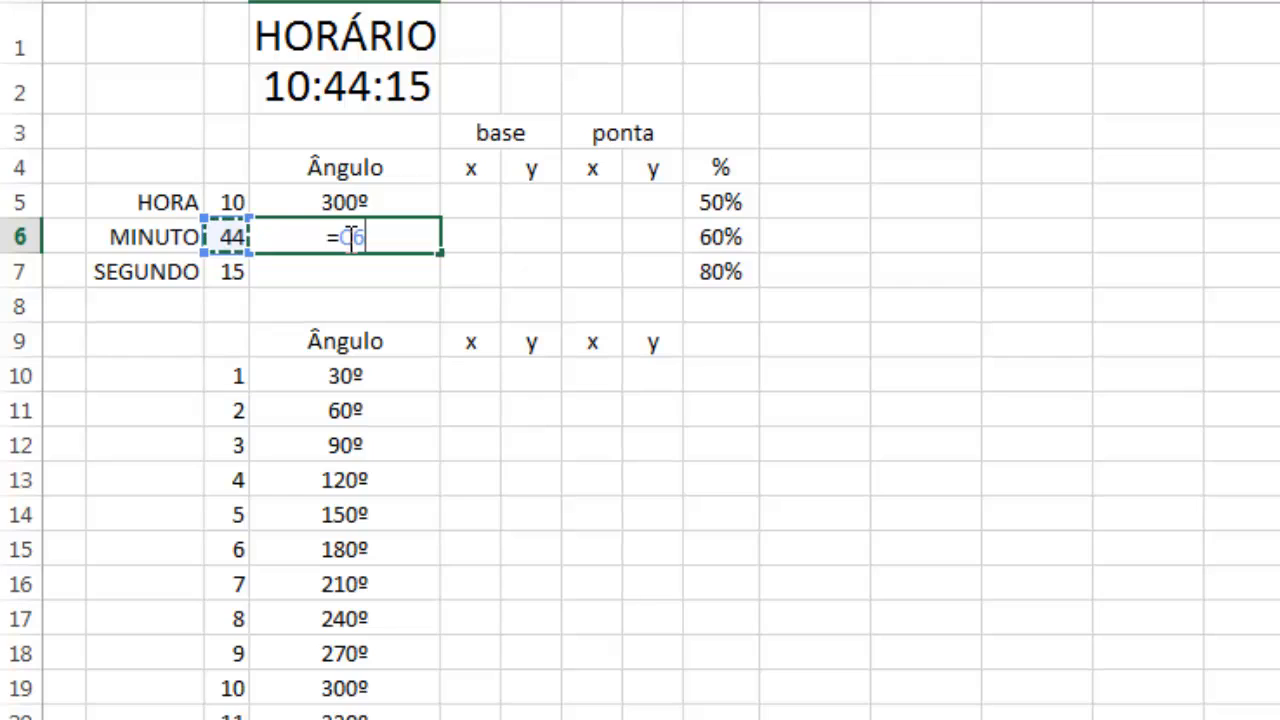
text(*)
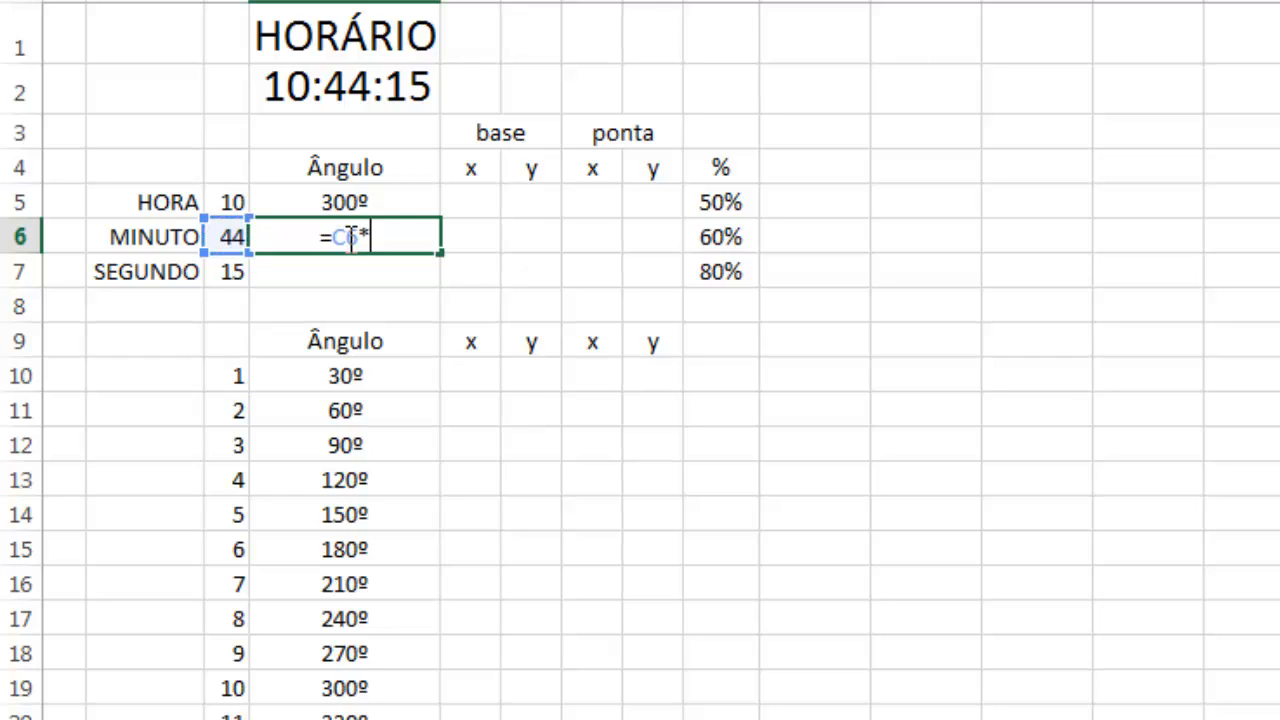
text((360)
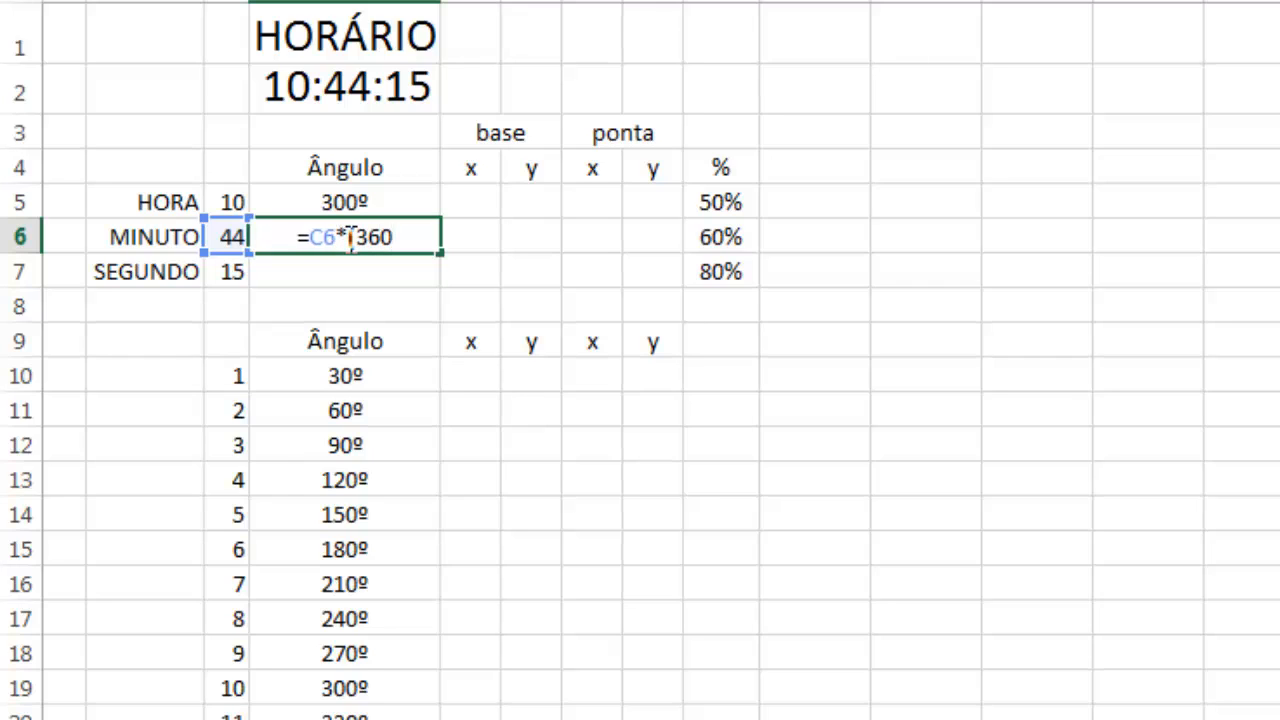
text(/60)
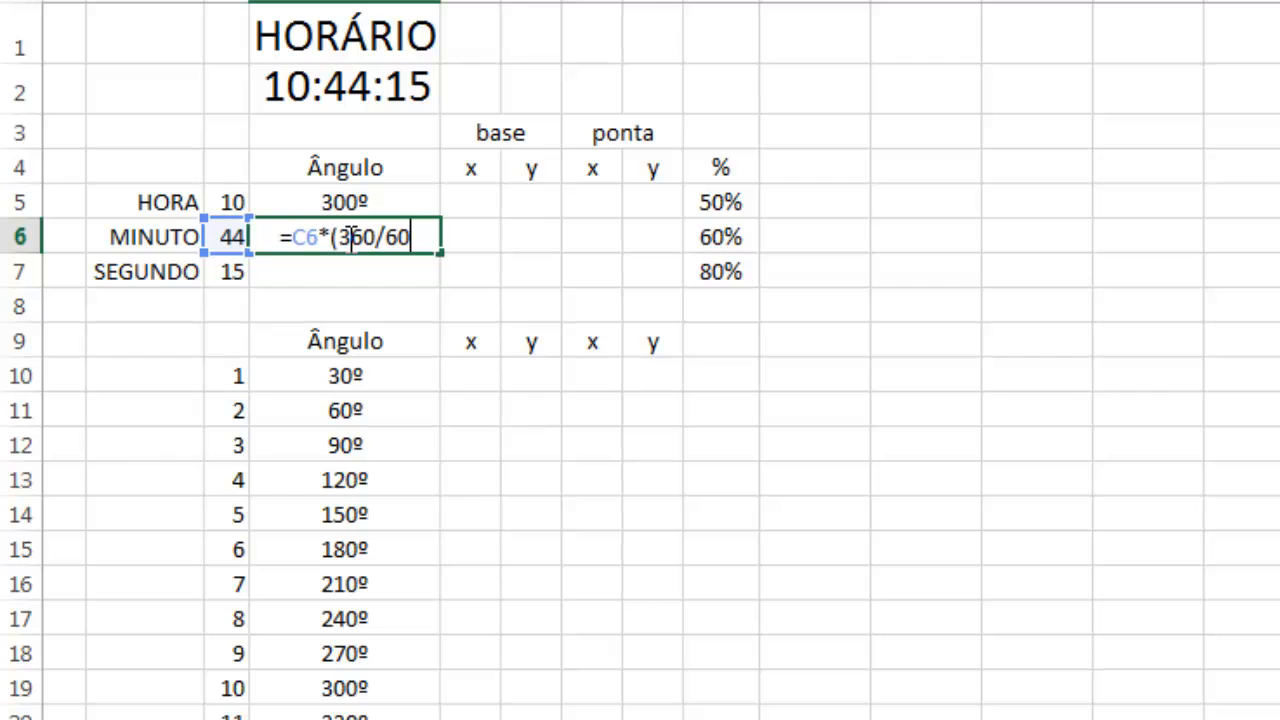
text())
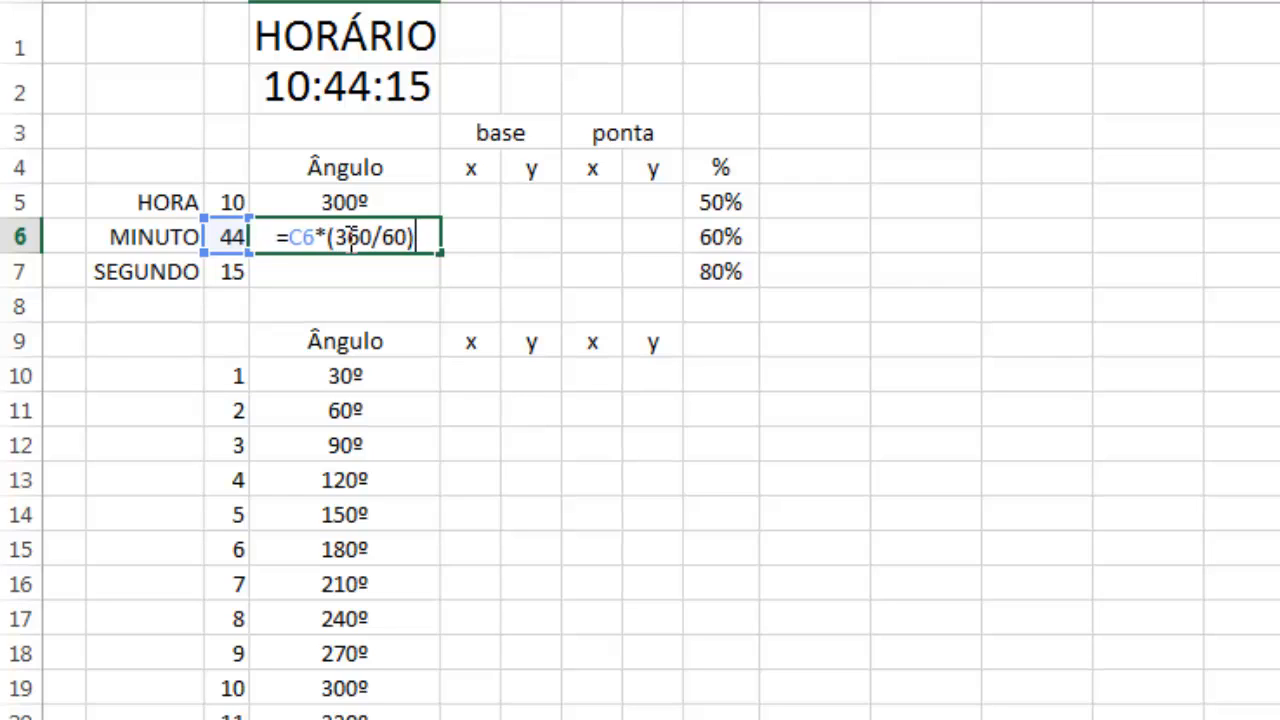
key(Return)
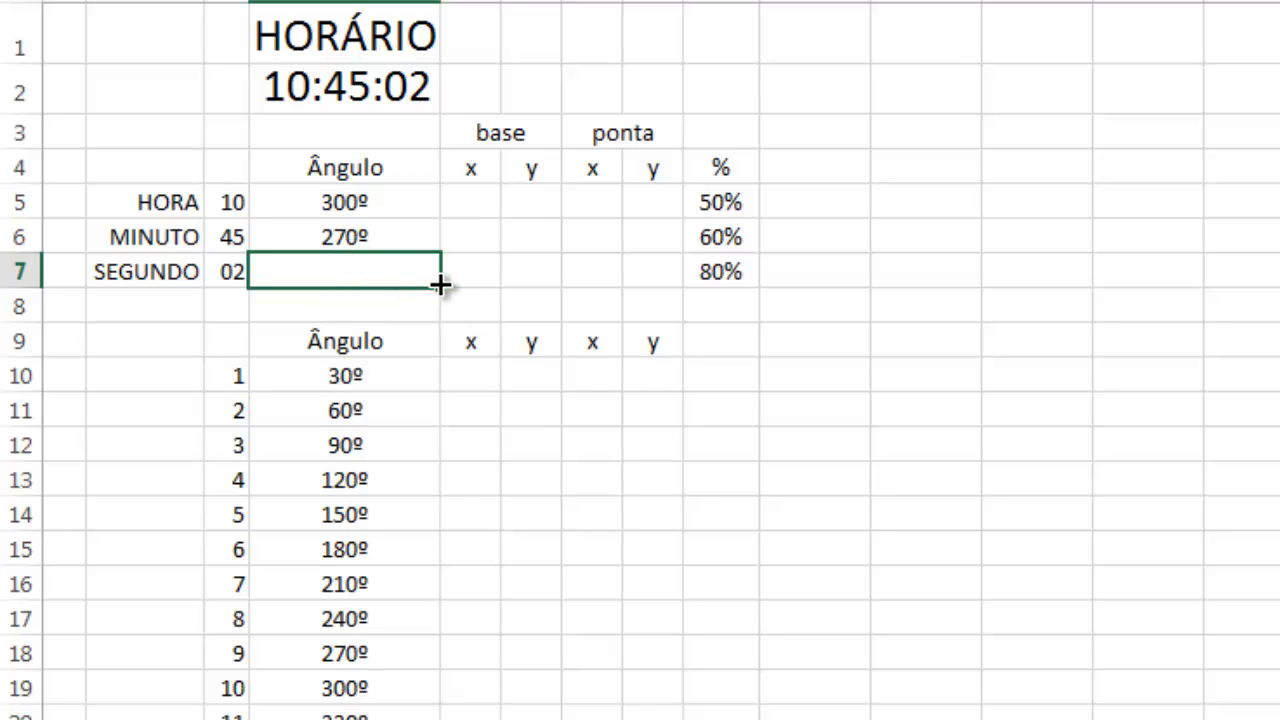
click(232, 234)
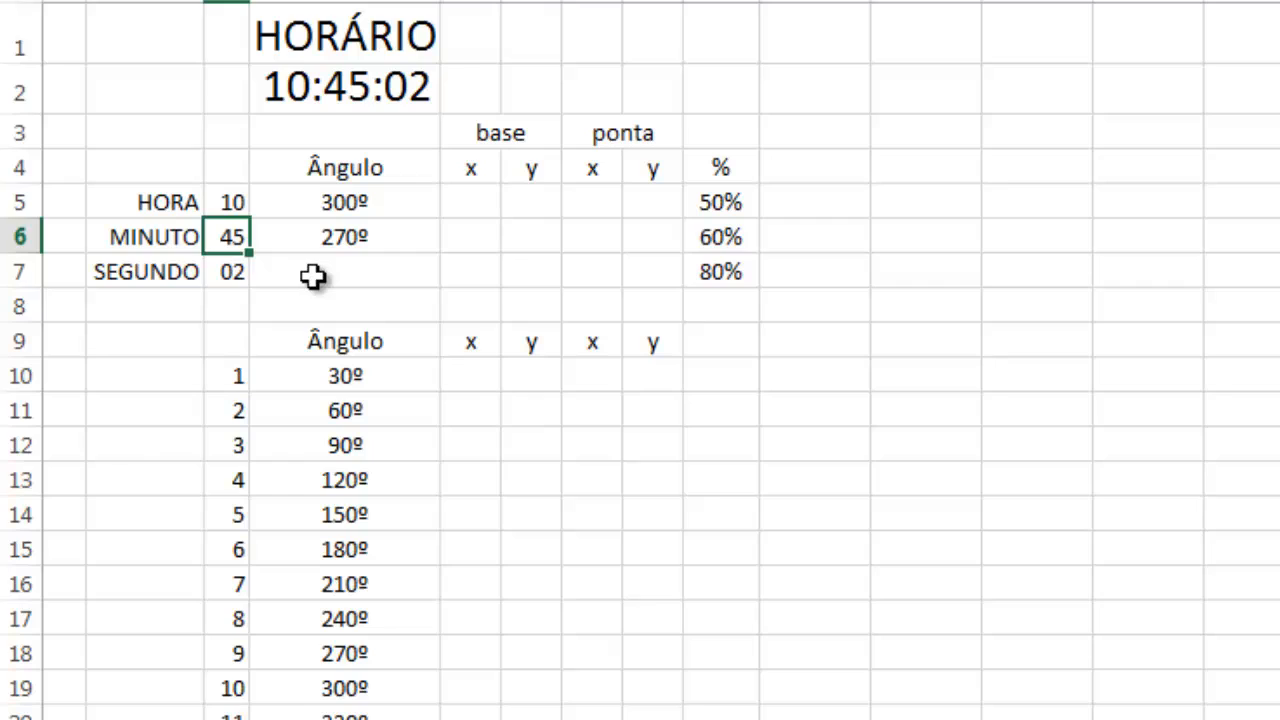
Calculate the second hand's angle in cell D7 with the formula =C7*(360/60)
click(317, 266)
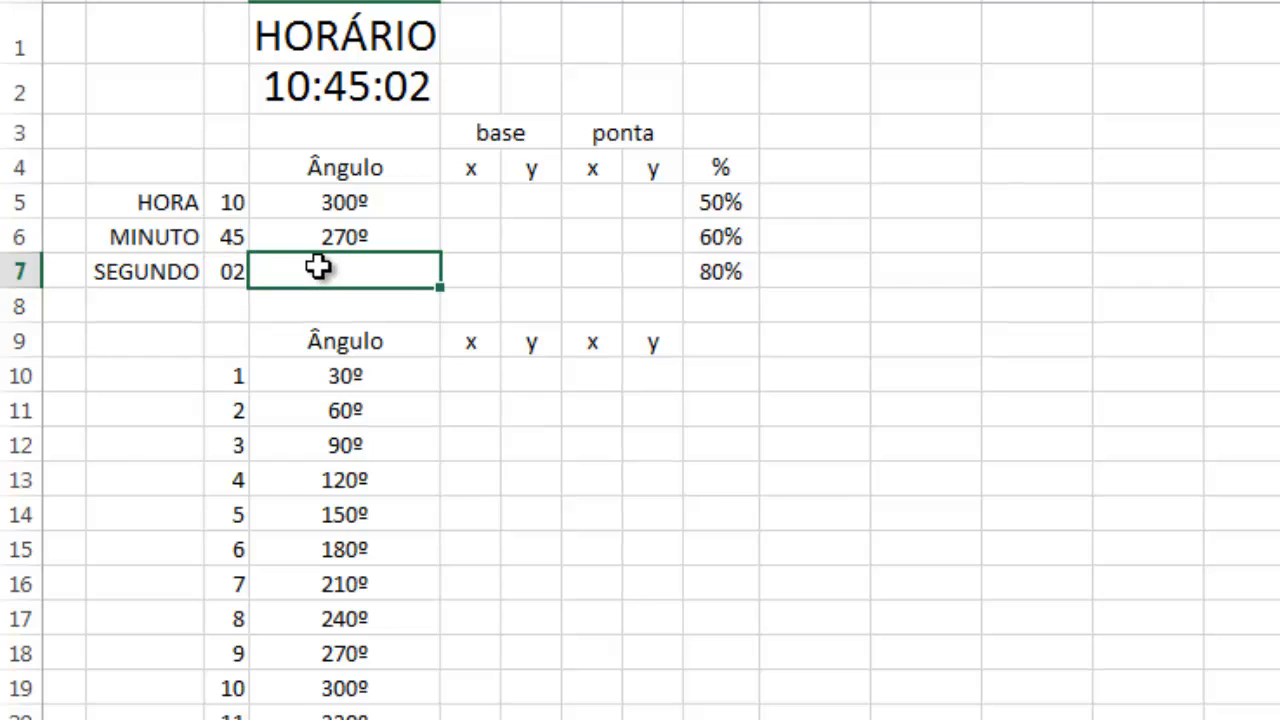
double_click(317, 266)
text(=)
key(Left)
text(*)
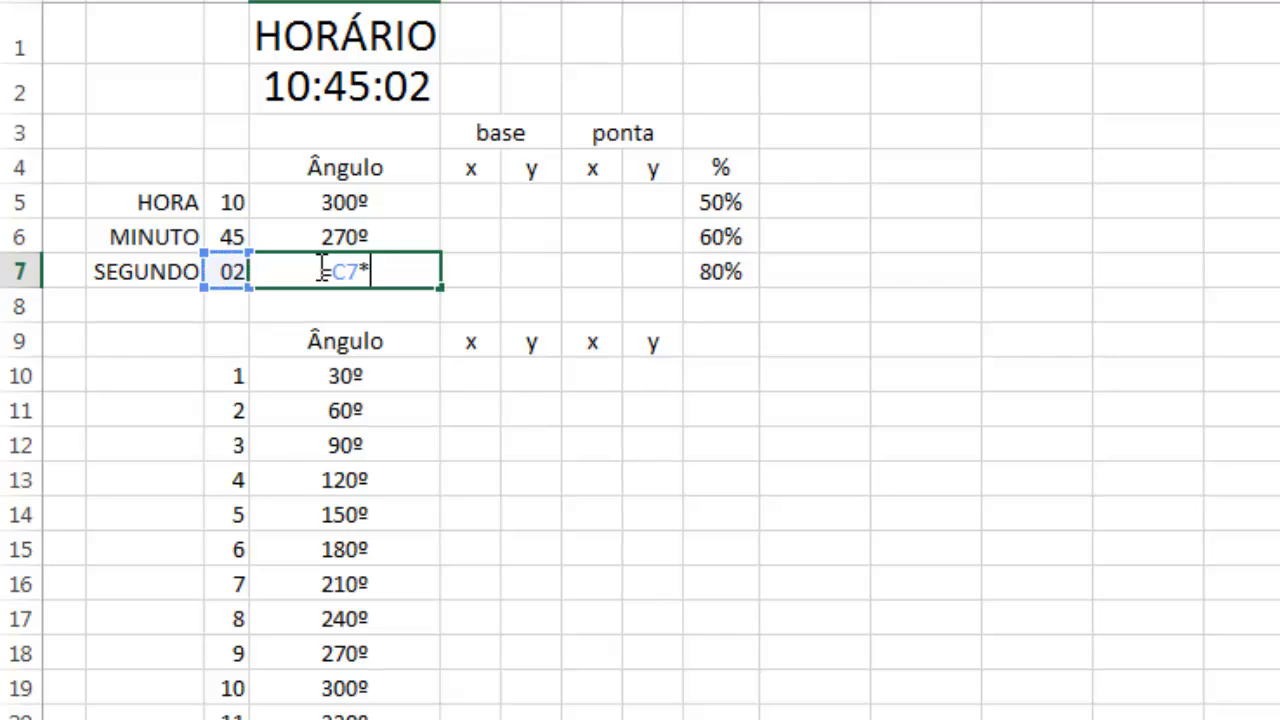
text((360/60))
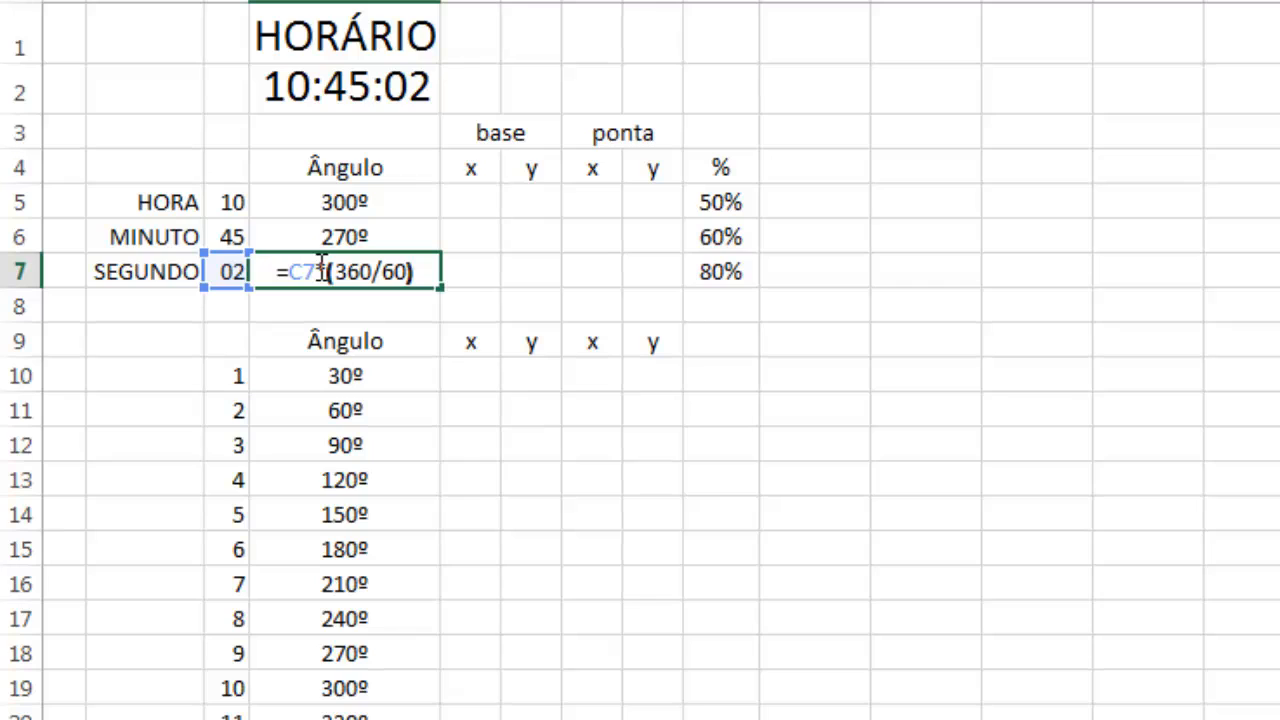
key(Return)
click(318, 265)
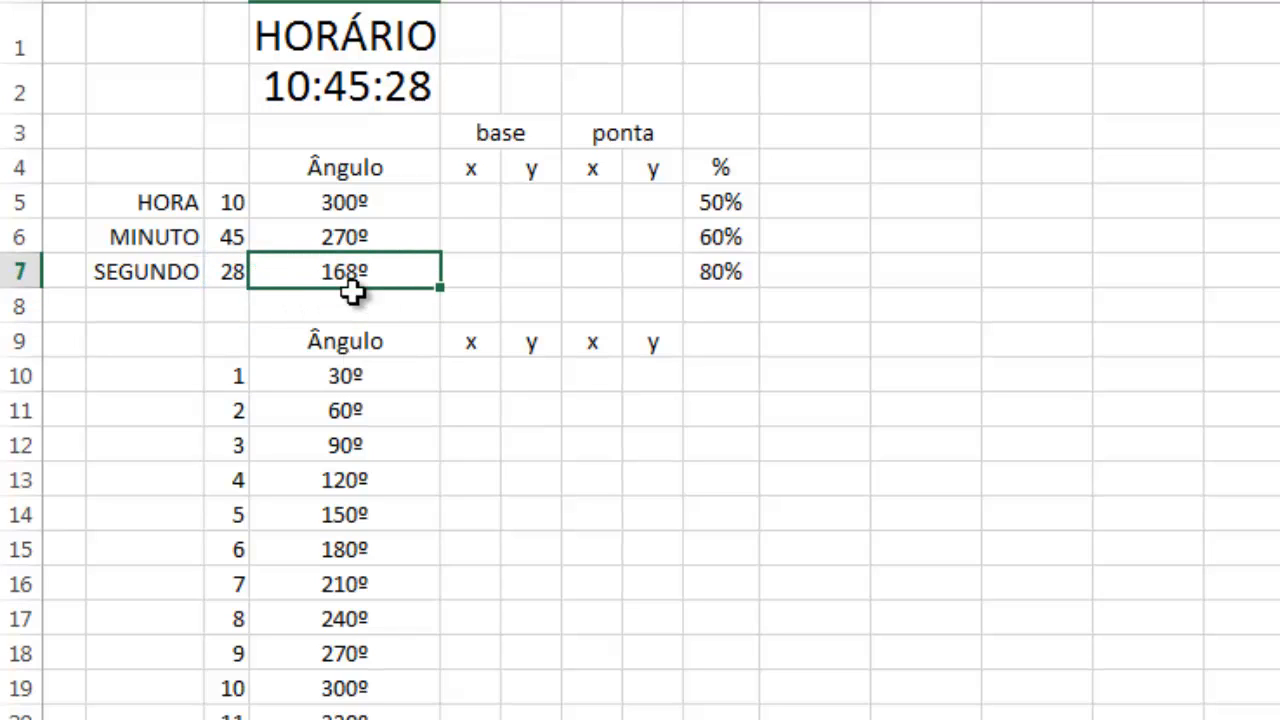
Enter 0 for the base x and y coordinates of the hour, minute and second hands in cells E5 to F7
click(457, 204)
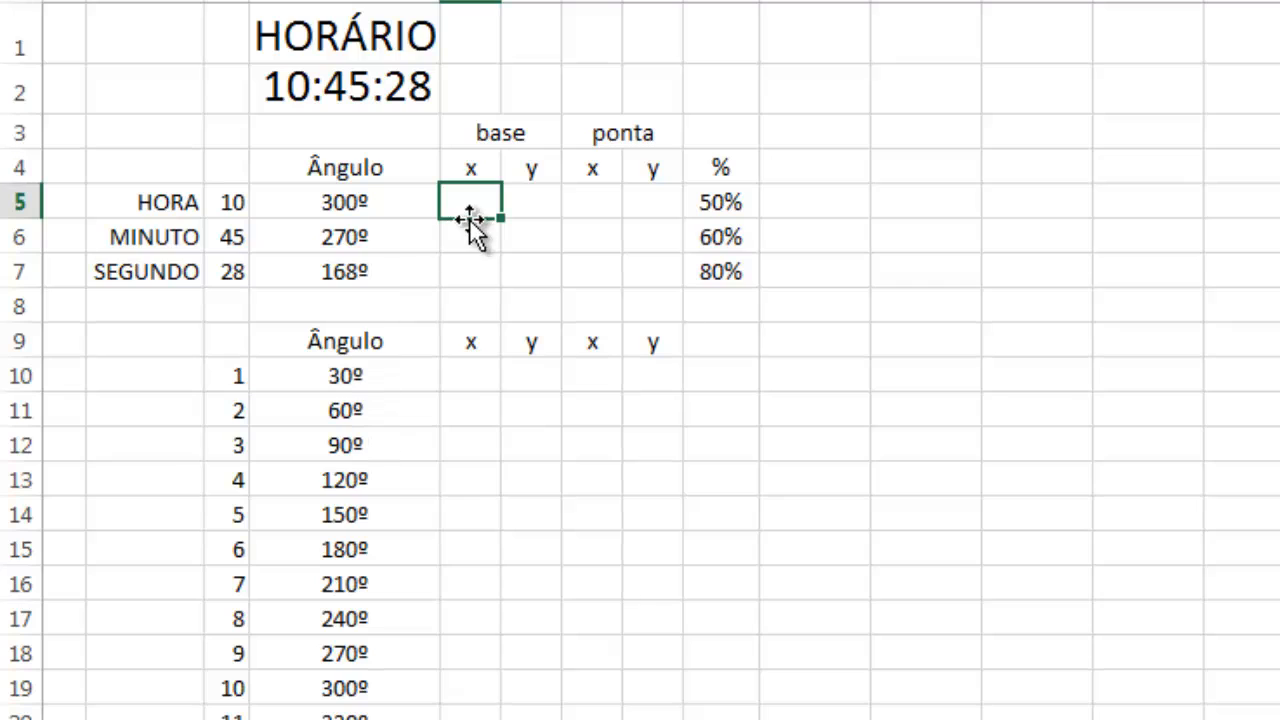
text(0)
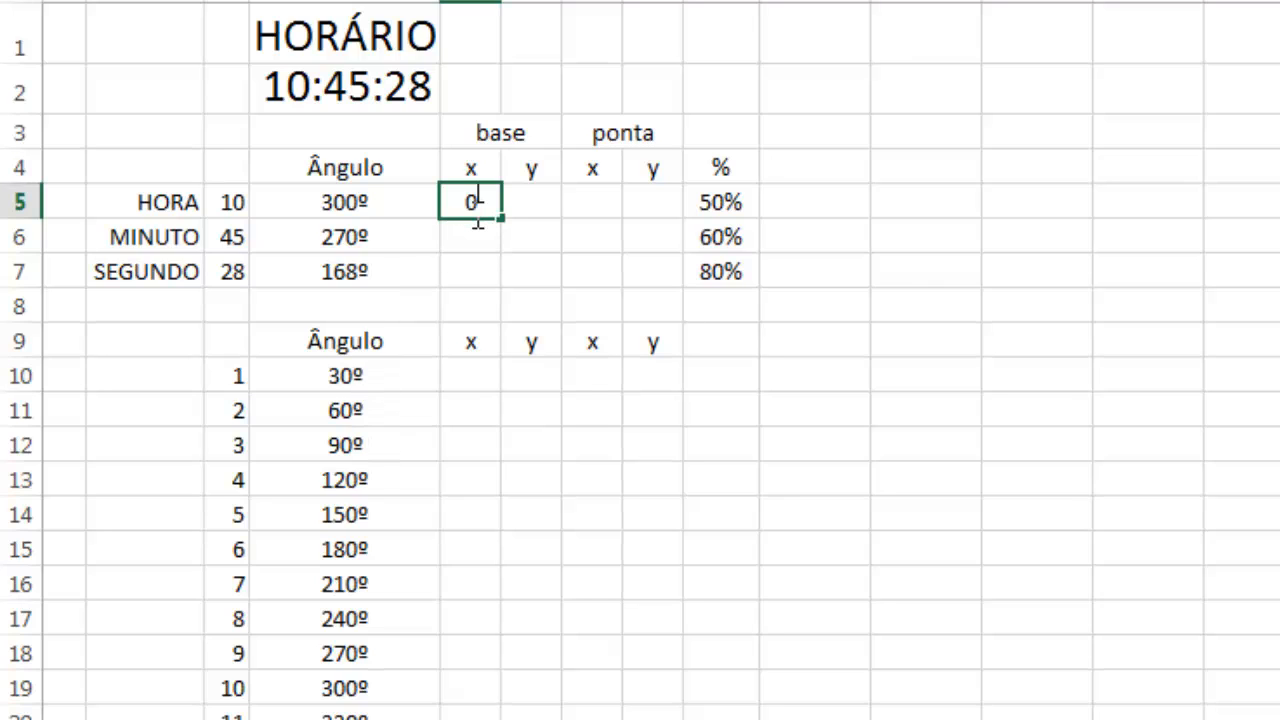
key(Tab)
text(0)
key(Return)
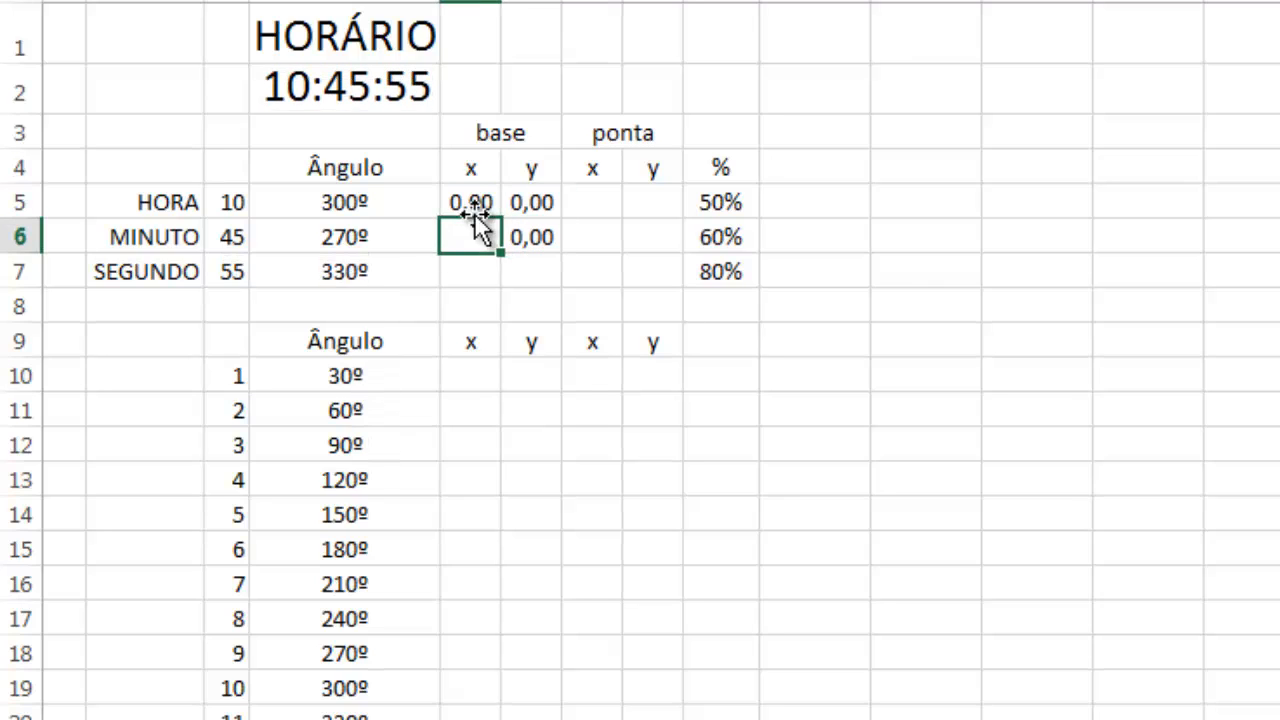
text(0)
key(Return)
text(00)
key(Tab)
text(0)
key(Up)
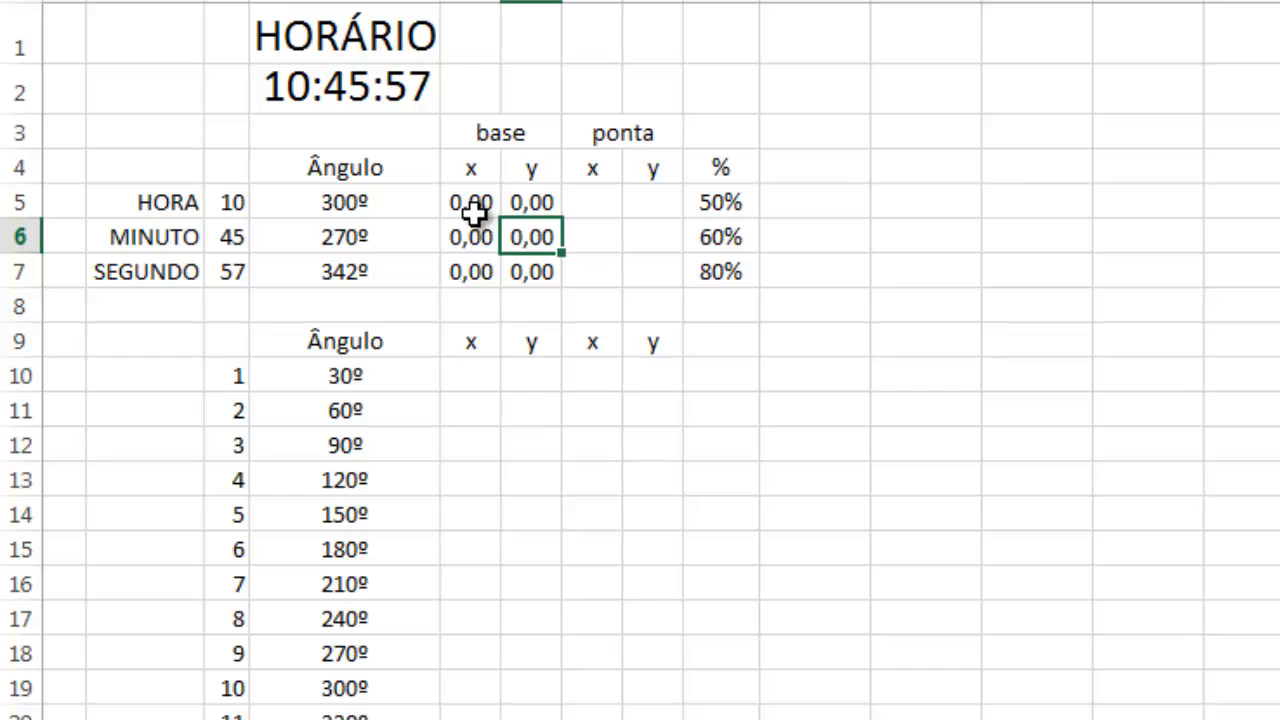
Calculate the x coordinate of the hour hand's tip in cell G5 with the formula =SEN(RADIANOS(D5))
click(609, 196)
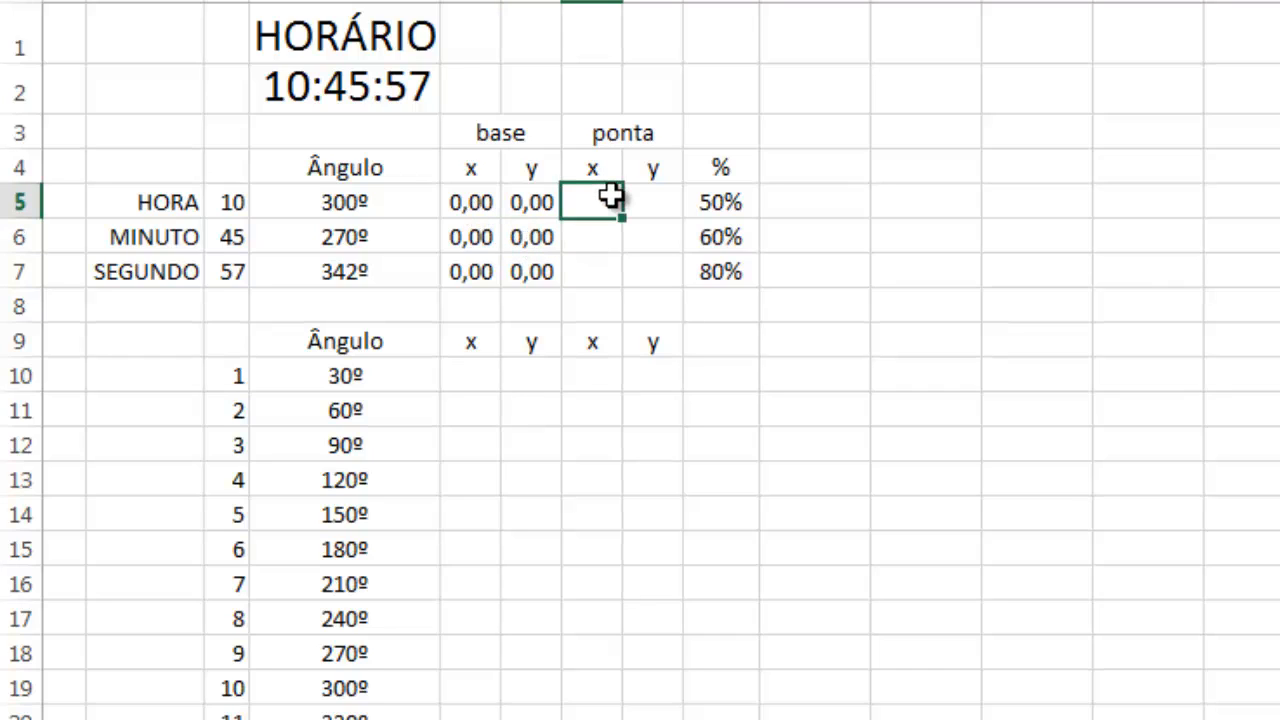
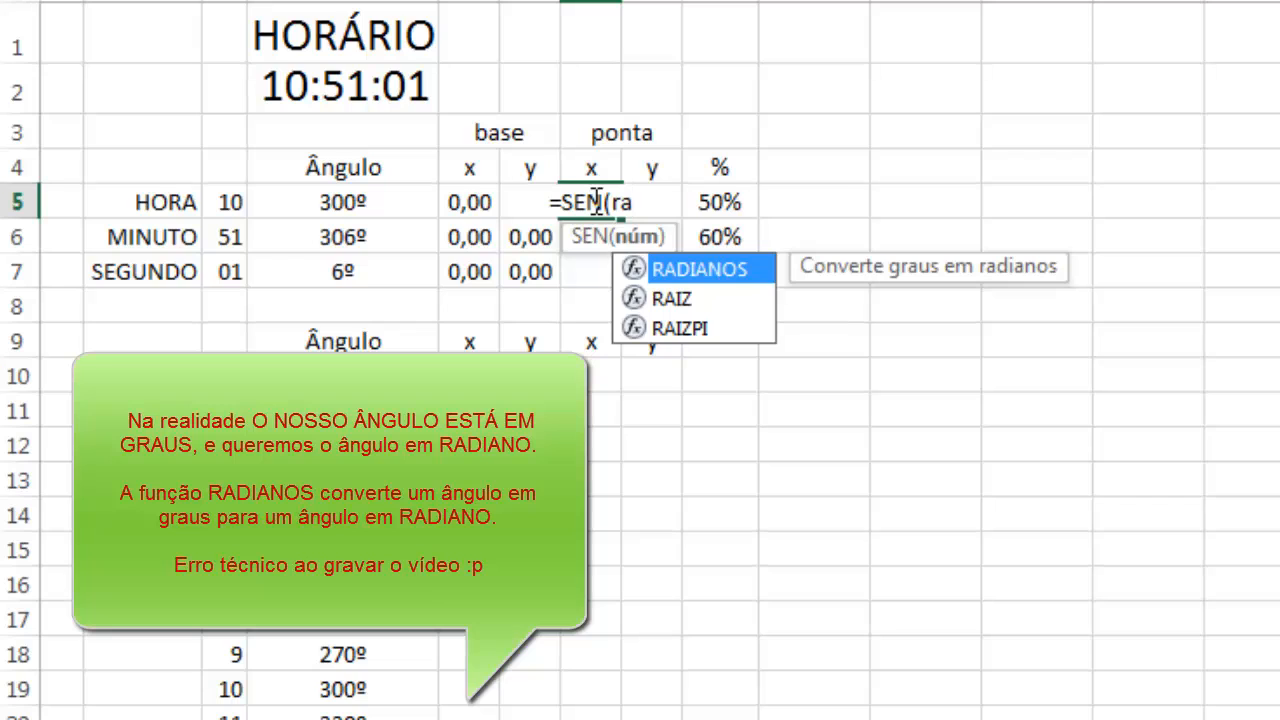
key(Tab)
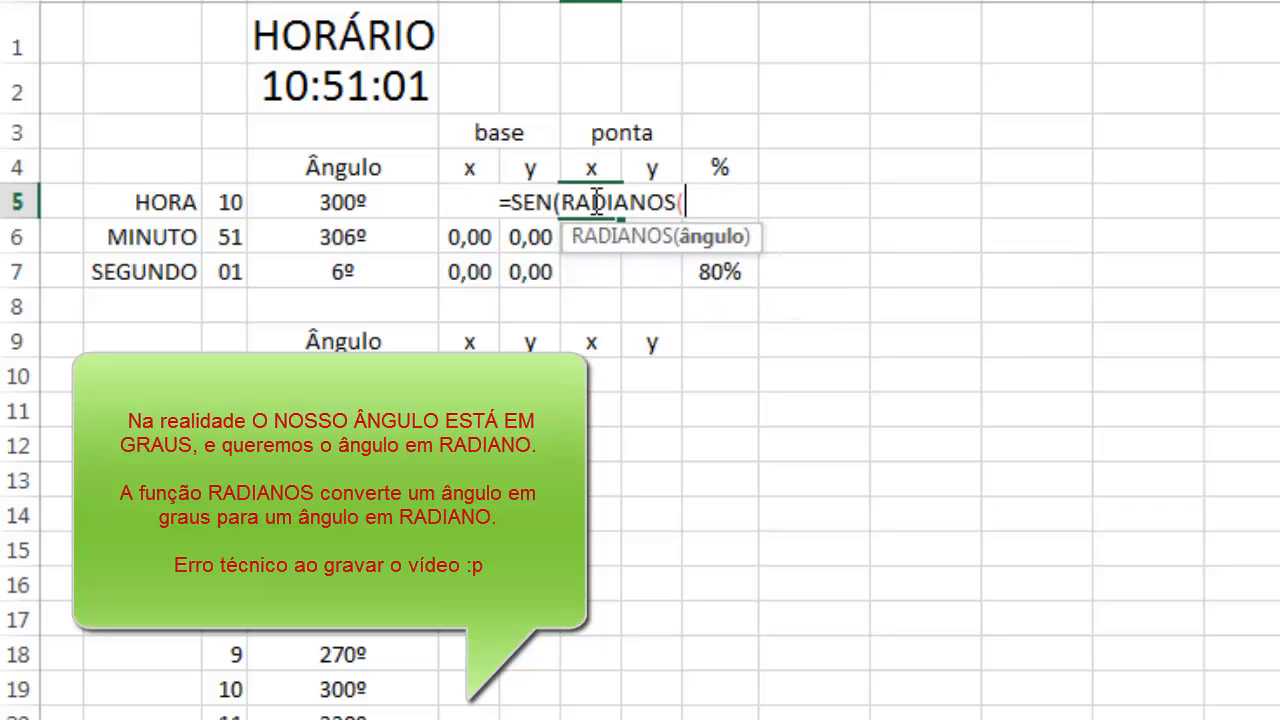
click(330, 201)
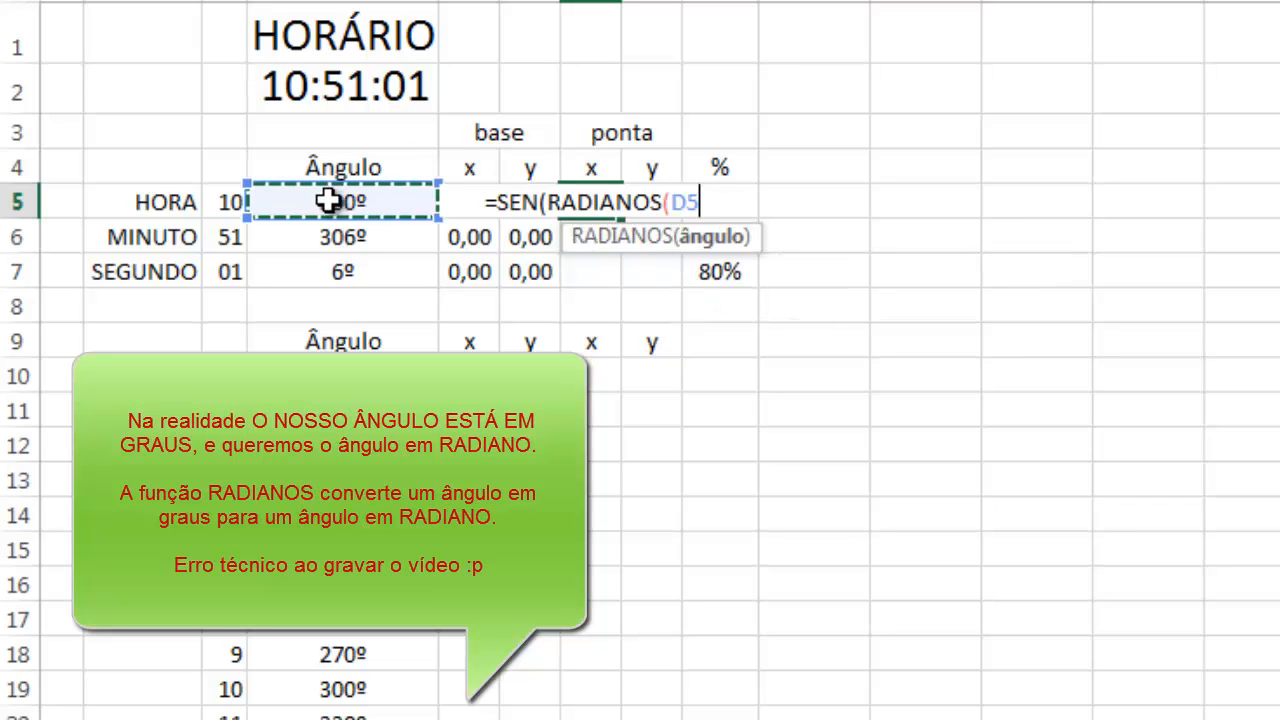
text()))
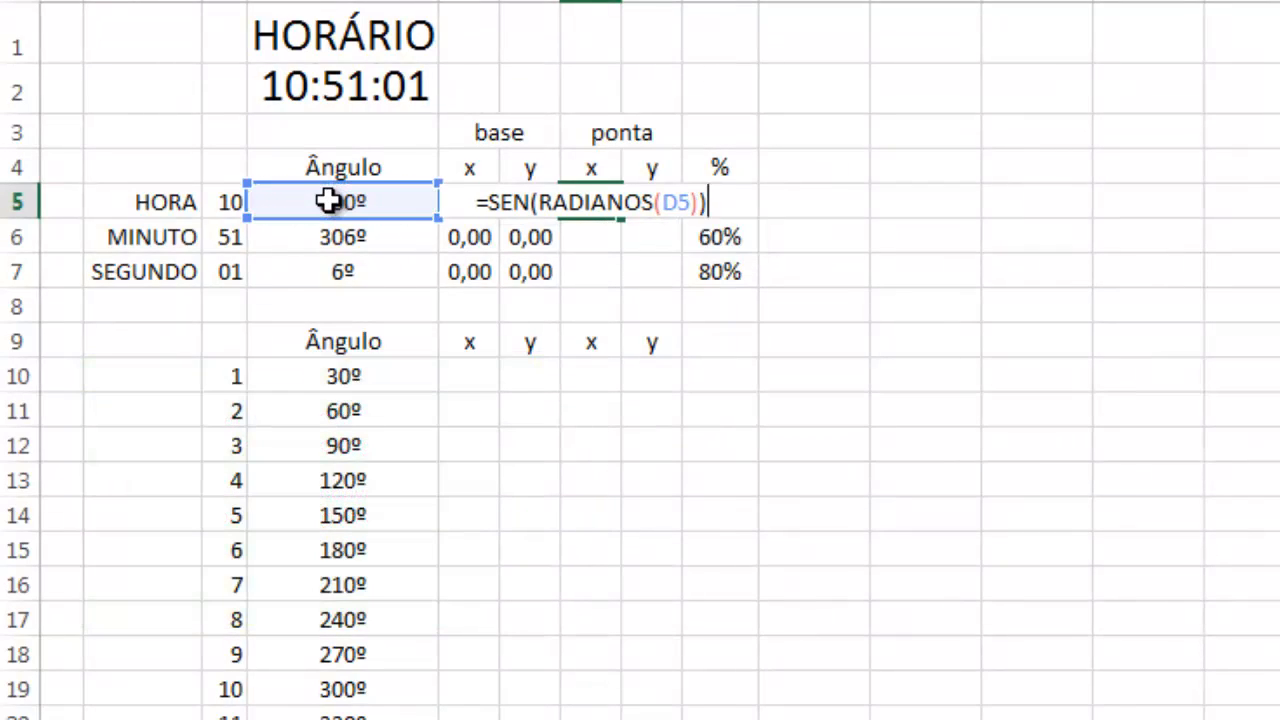
key(Return)
key(Up)
key(Right)
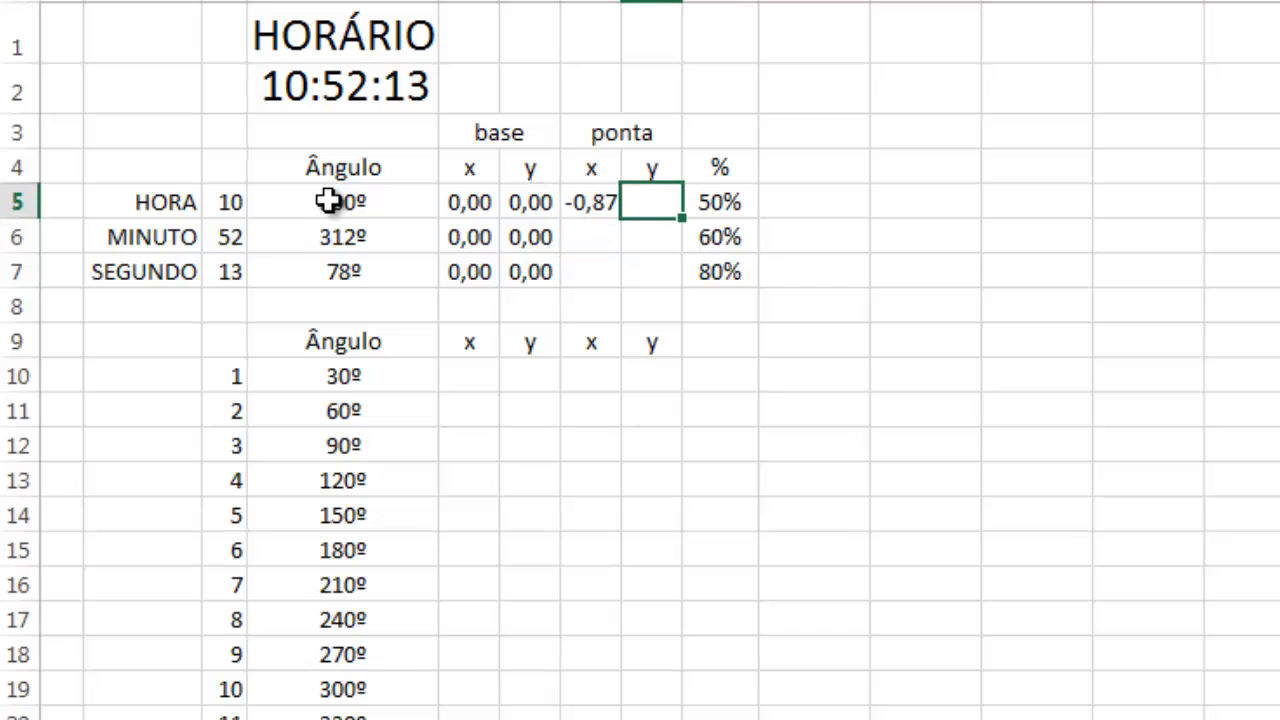
Calculate the y coordinate of the hour hand's tip in cell H5 with the formula =COS(RADIANOS(D5))
text(=)
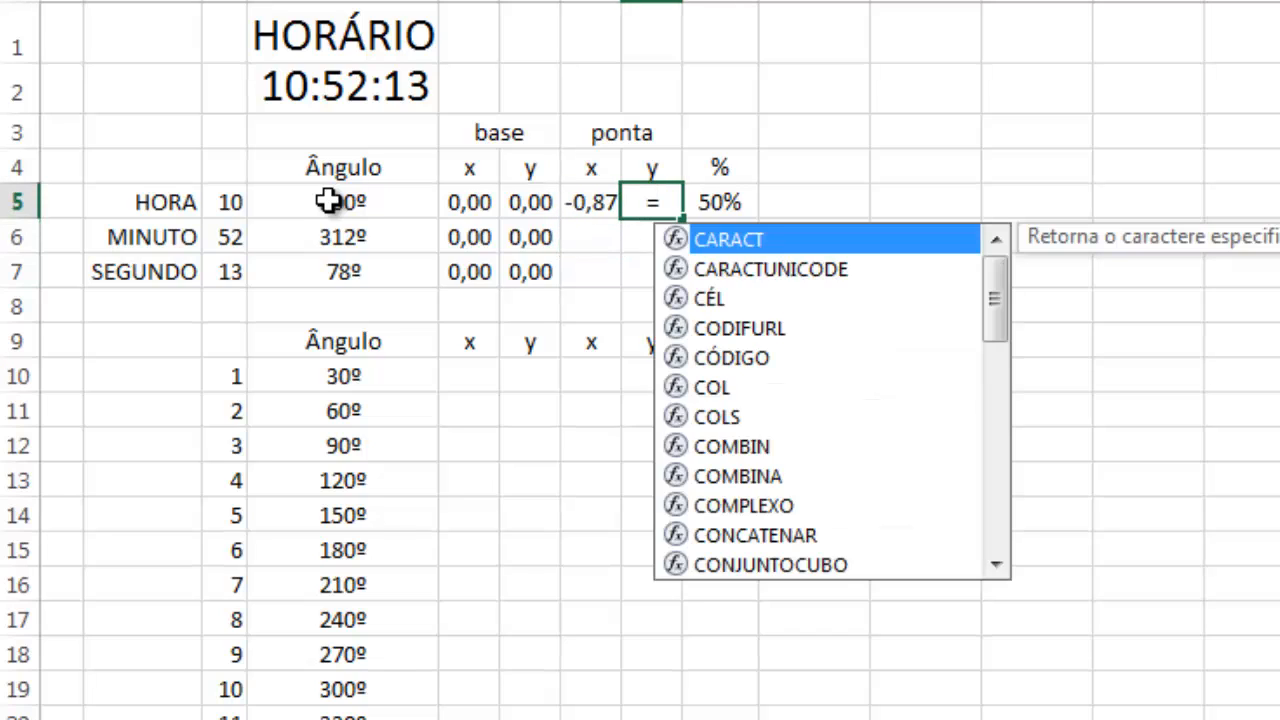
text(cos(ra)
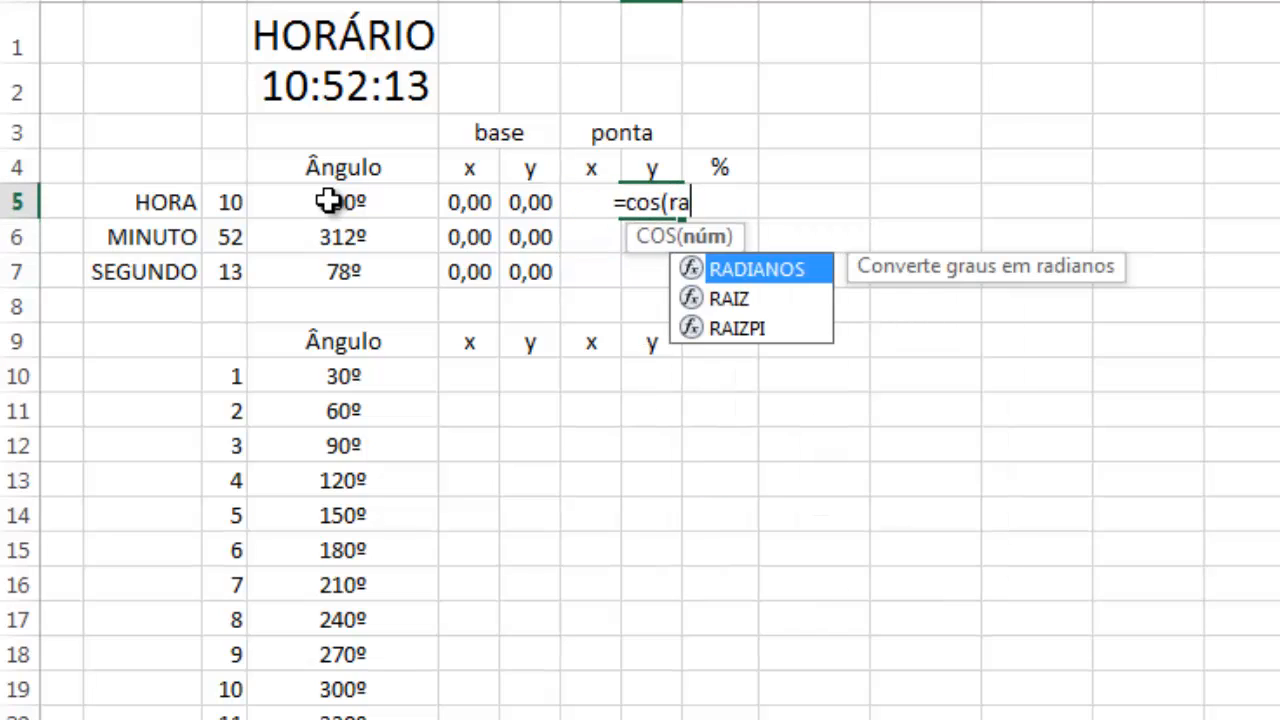
key(Tab)
click(330, 202)
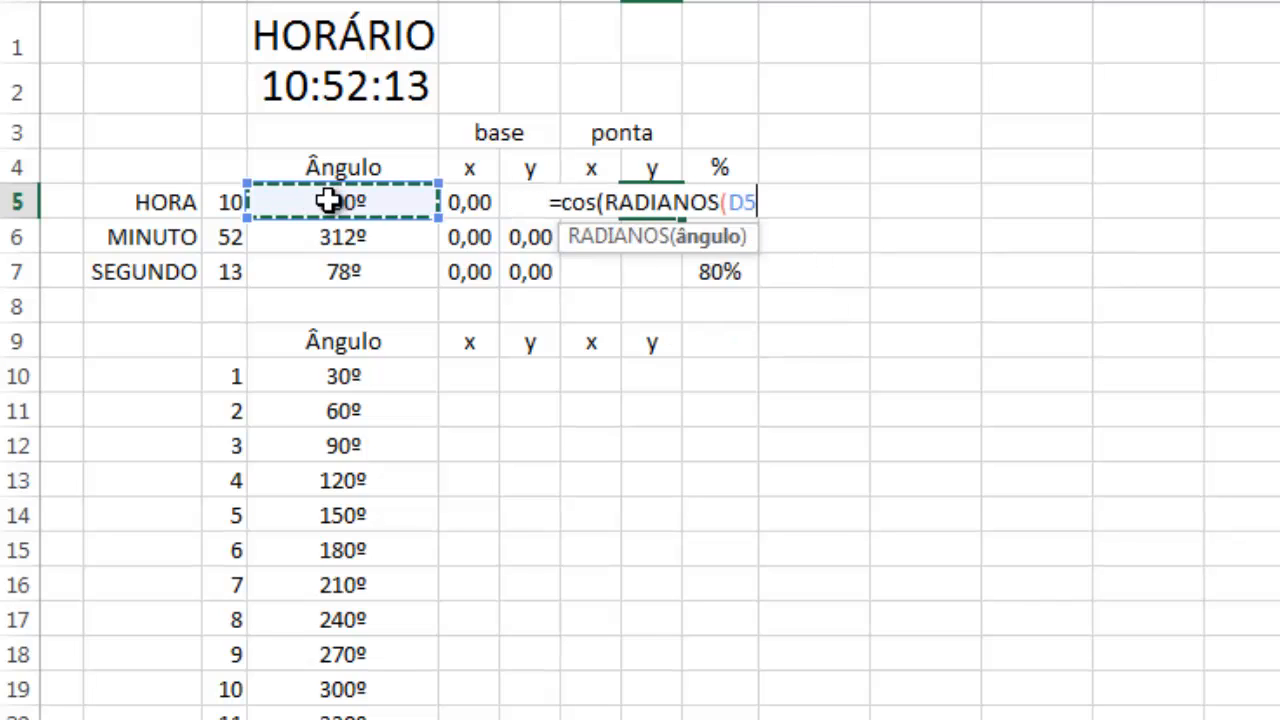
text())
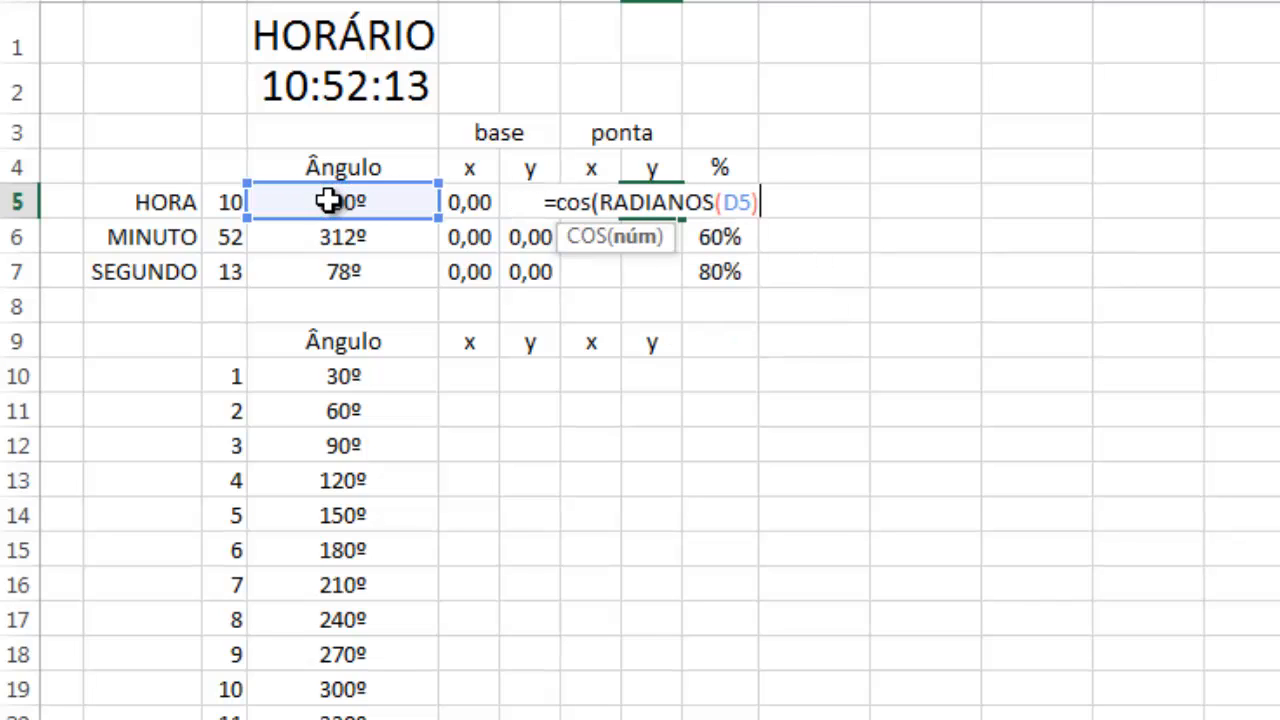
key(Return)
key(Up)
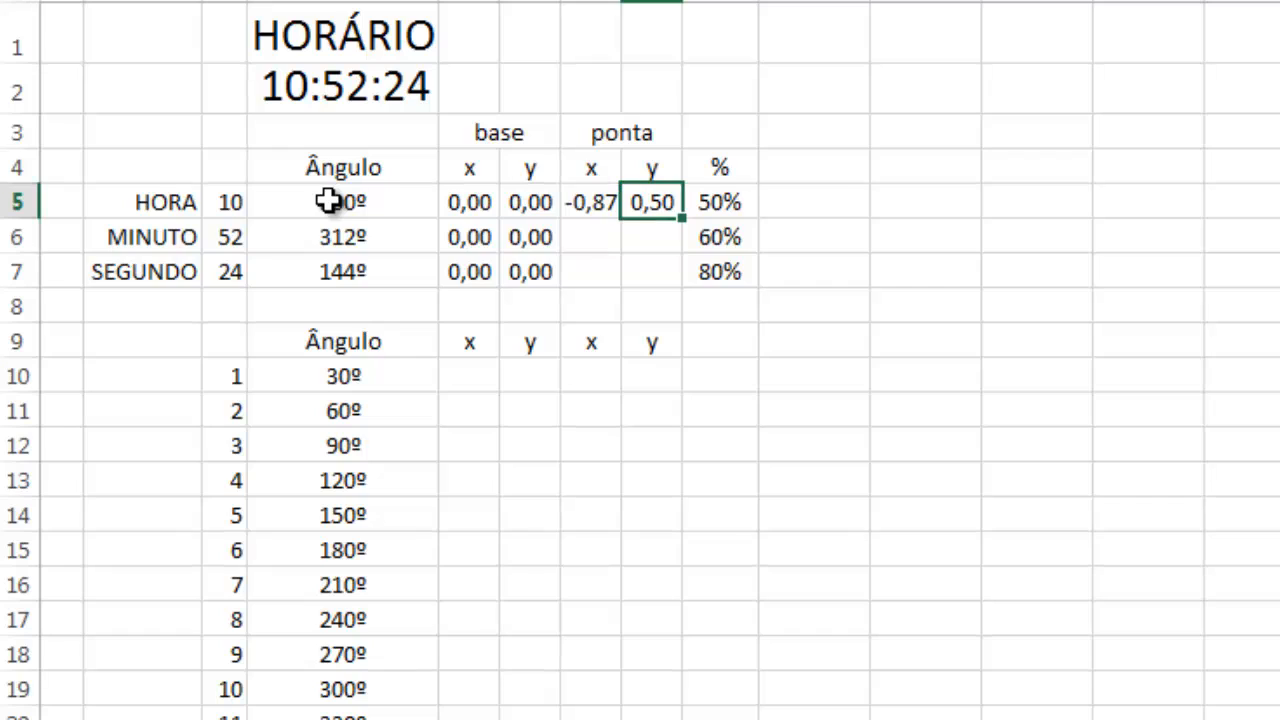
key(Left)
key(Right)
key(Right)
key(Up)
key(Down)
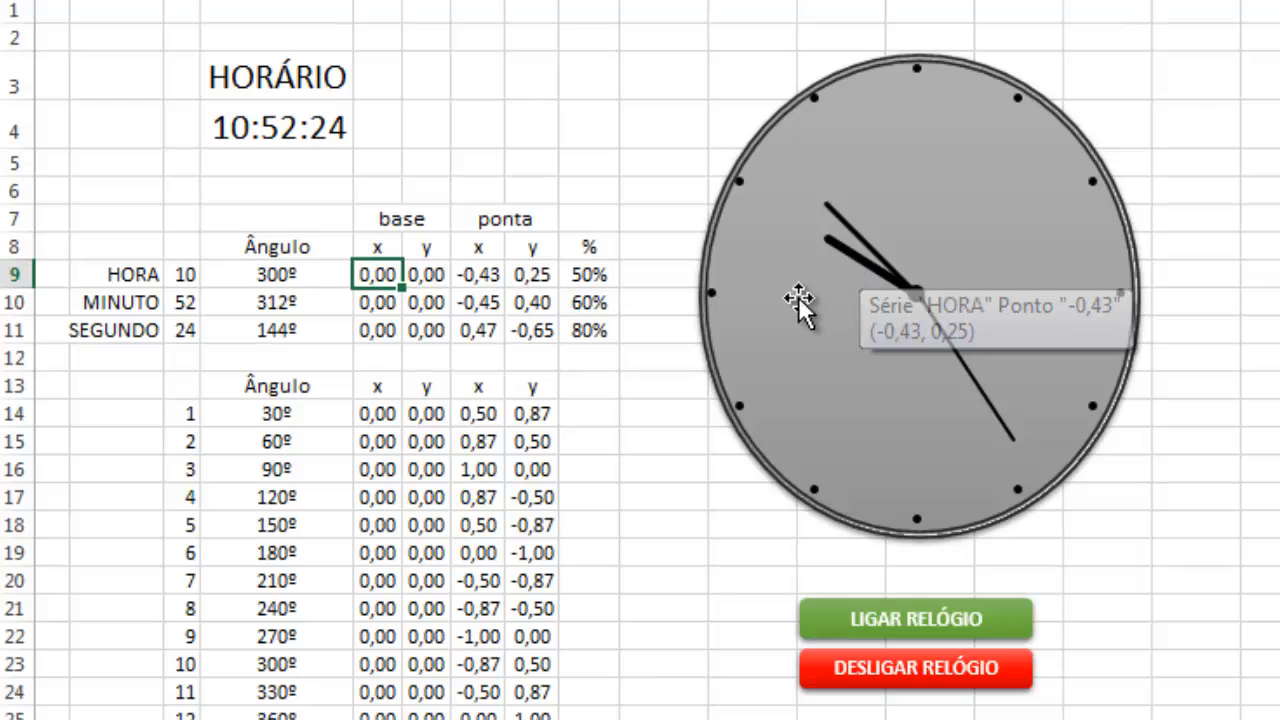
On the Relógio sheet, set the hour hand's percentage to 100% in the HORA row
click(577, 276)
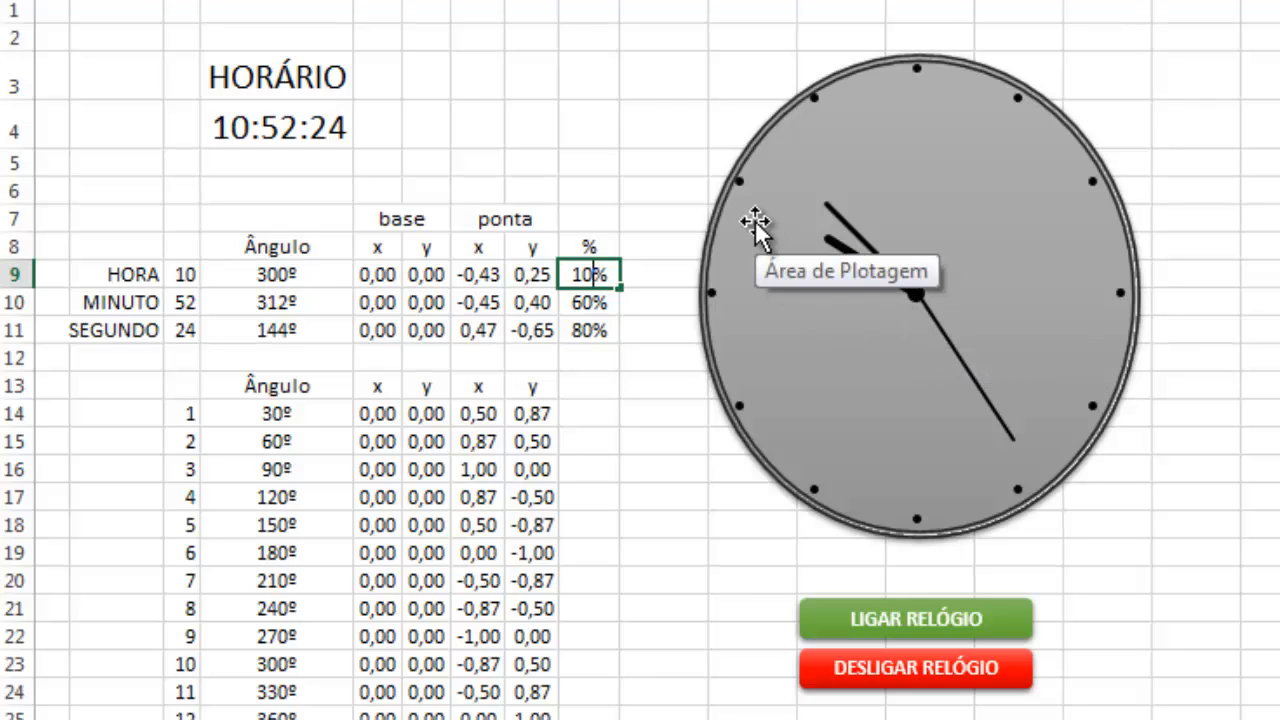
text(100)
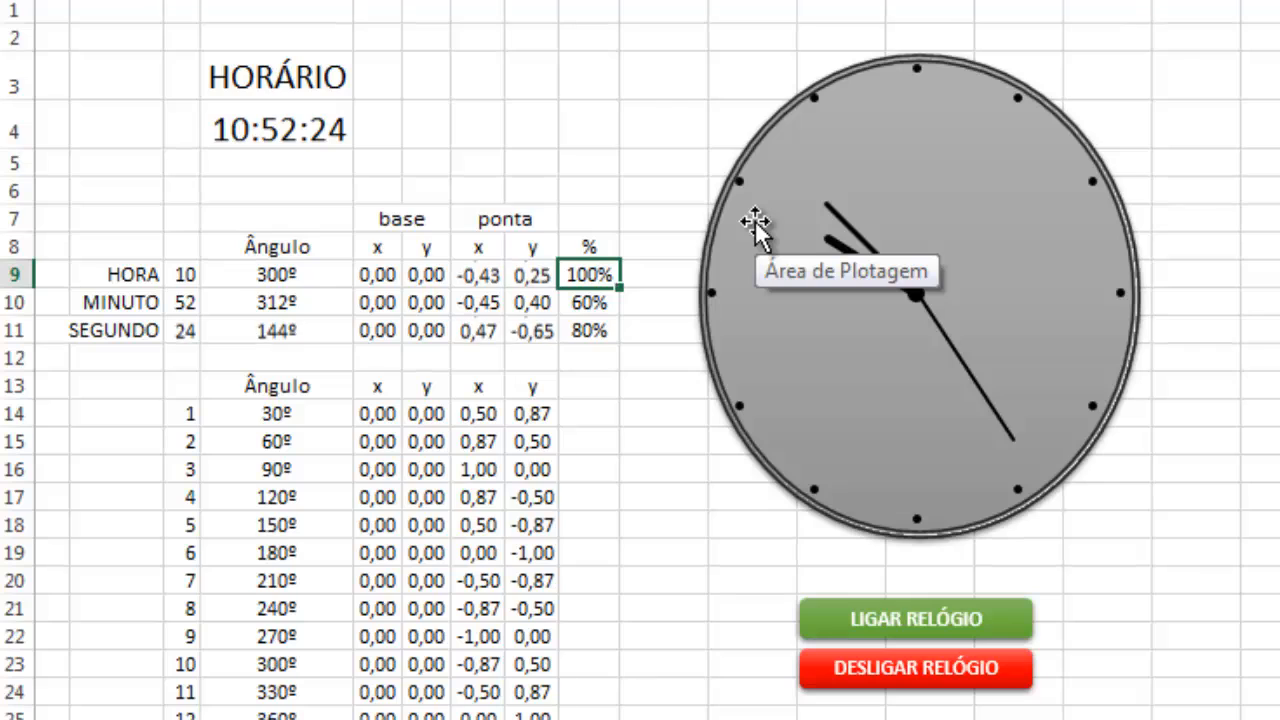
key(Return)
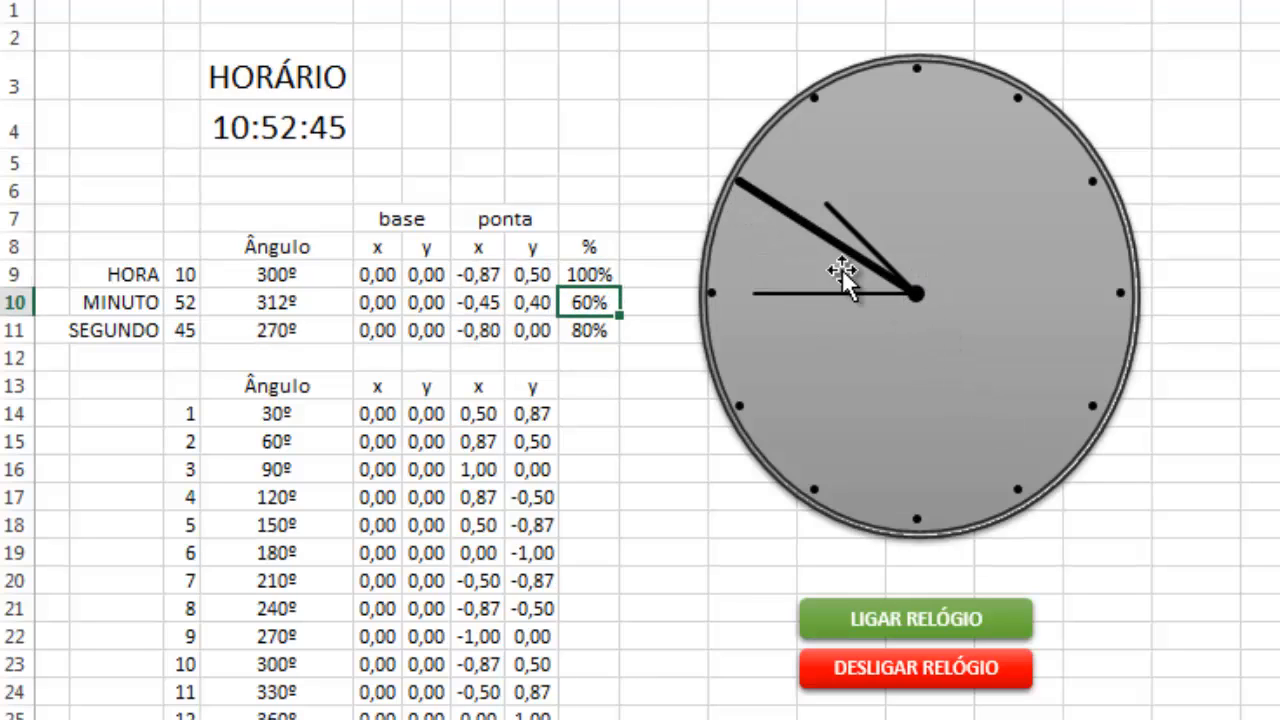
mouse_move(734, 182)
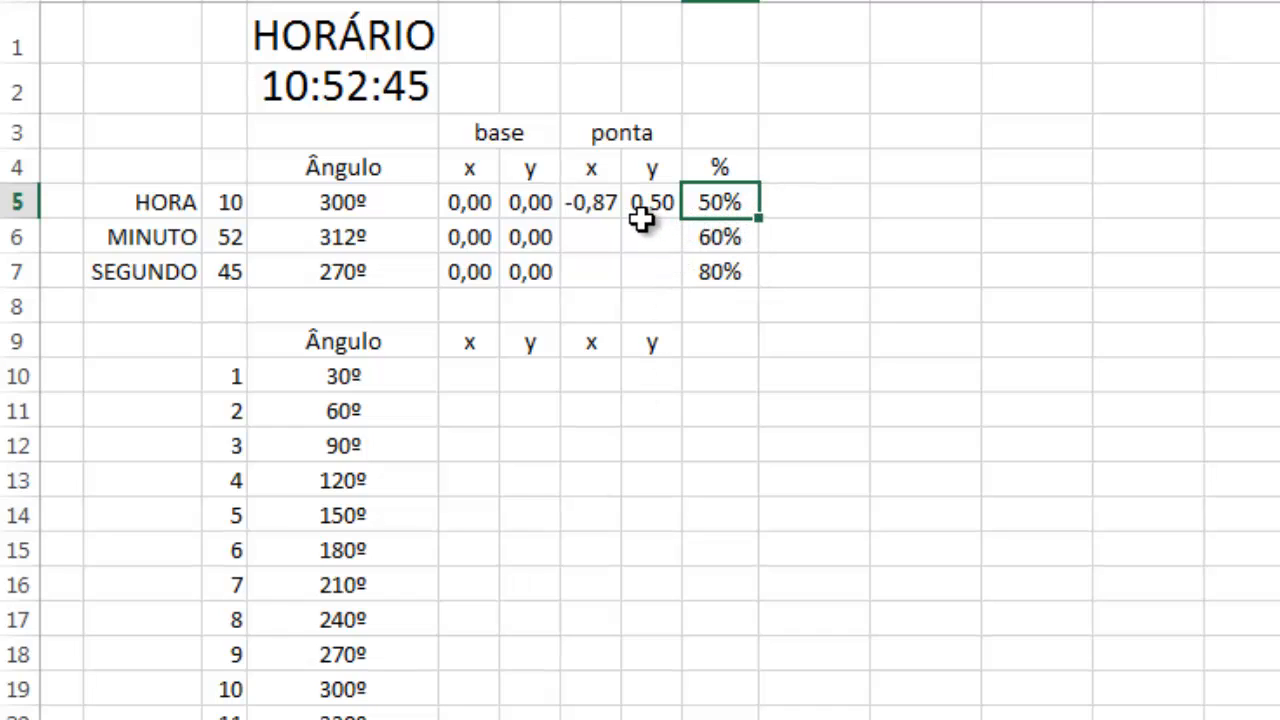
On the Exemplo sheet, scale the hour hand's tip x formula in cell G5 by its percentage, making it =SEN(RADIANOS(D5))*I5
click(596, 203)
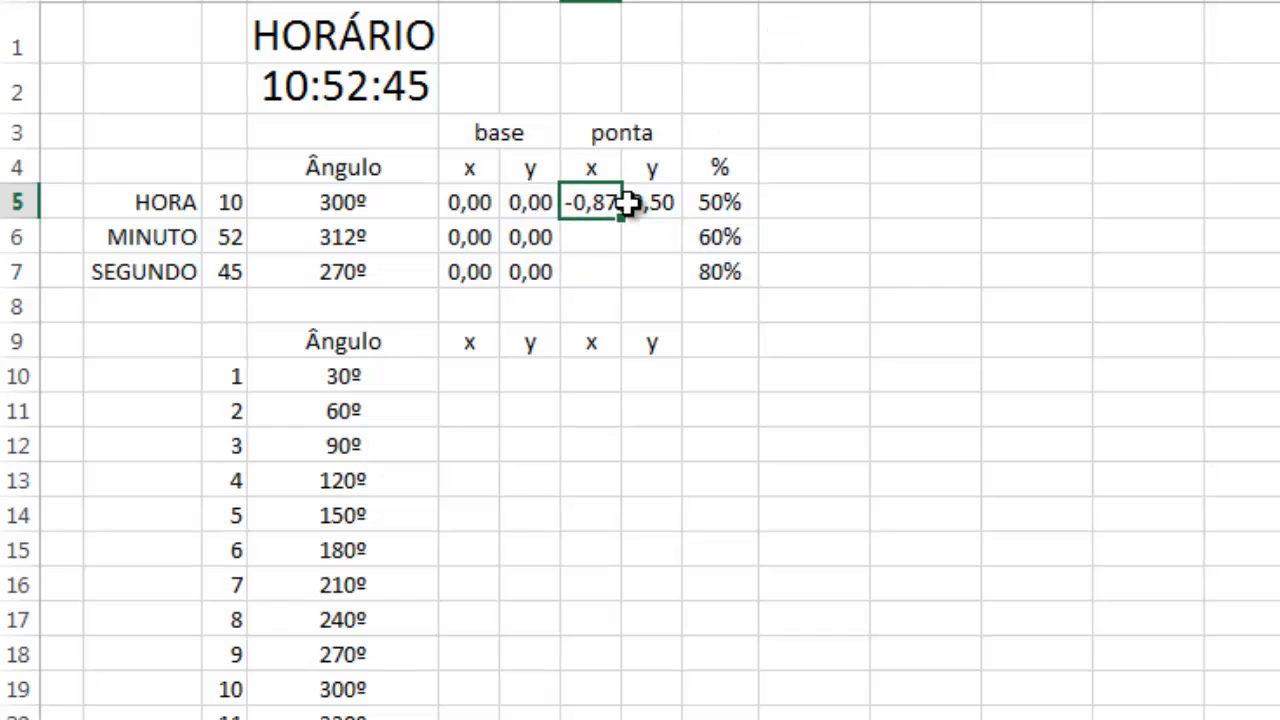
key(F2)
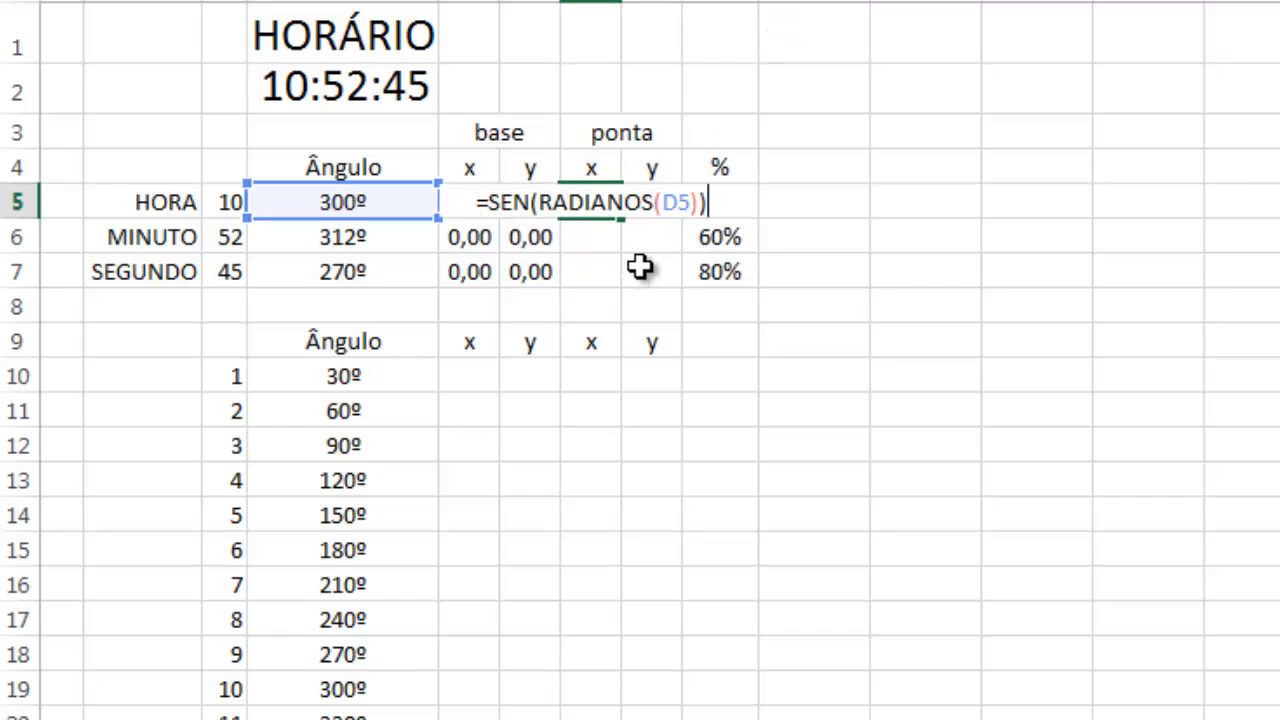
text(*)
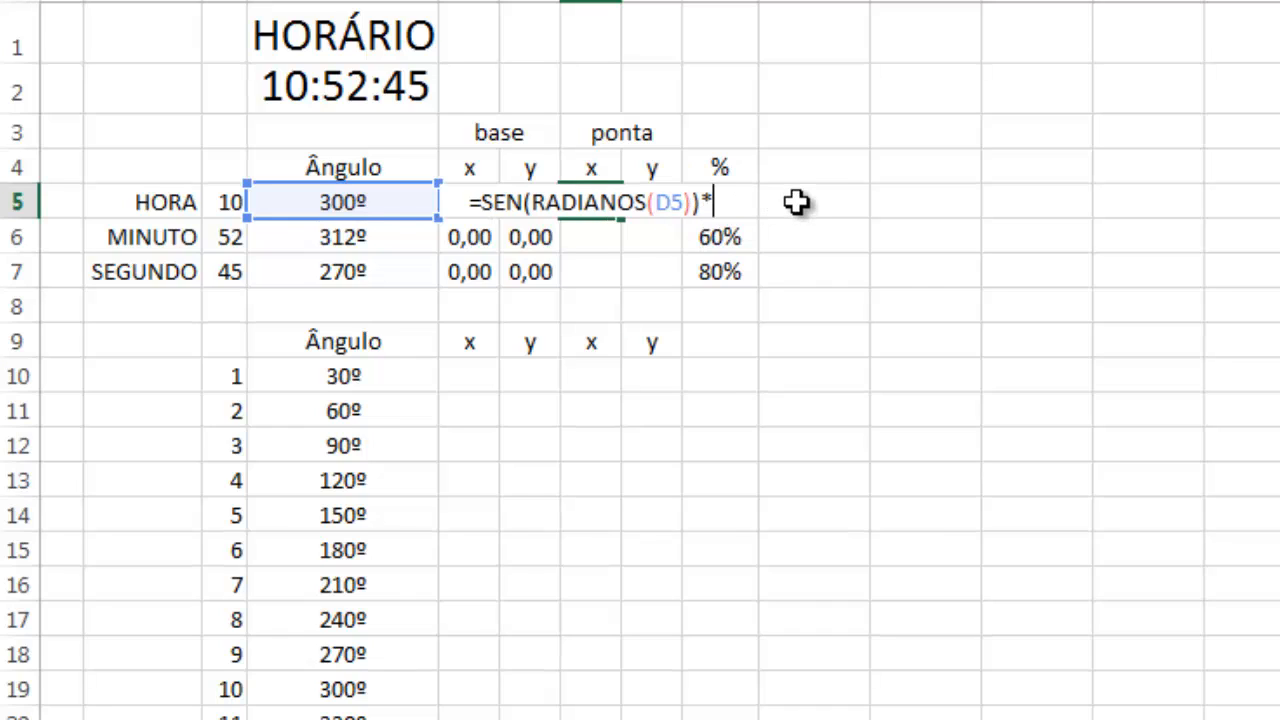
key(Right)
key(Right)
key(Right)
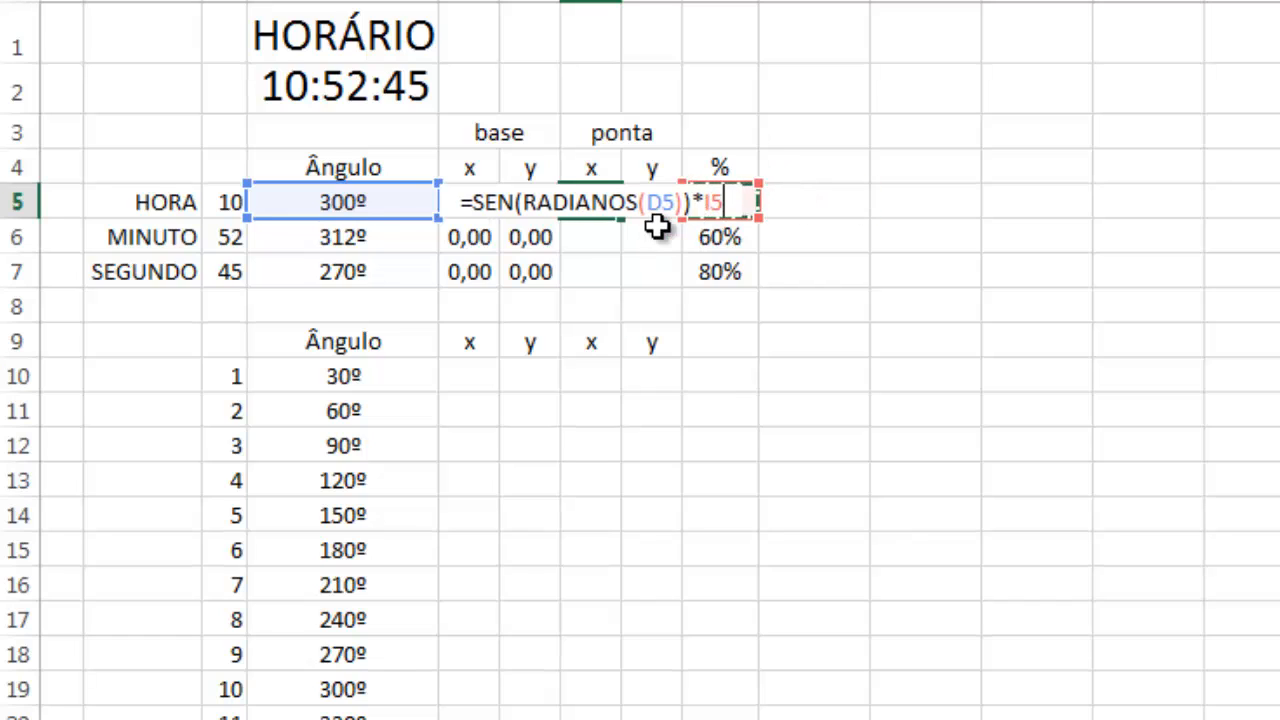
key(Return)
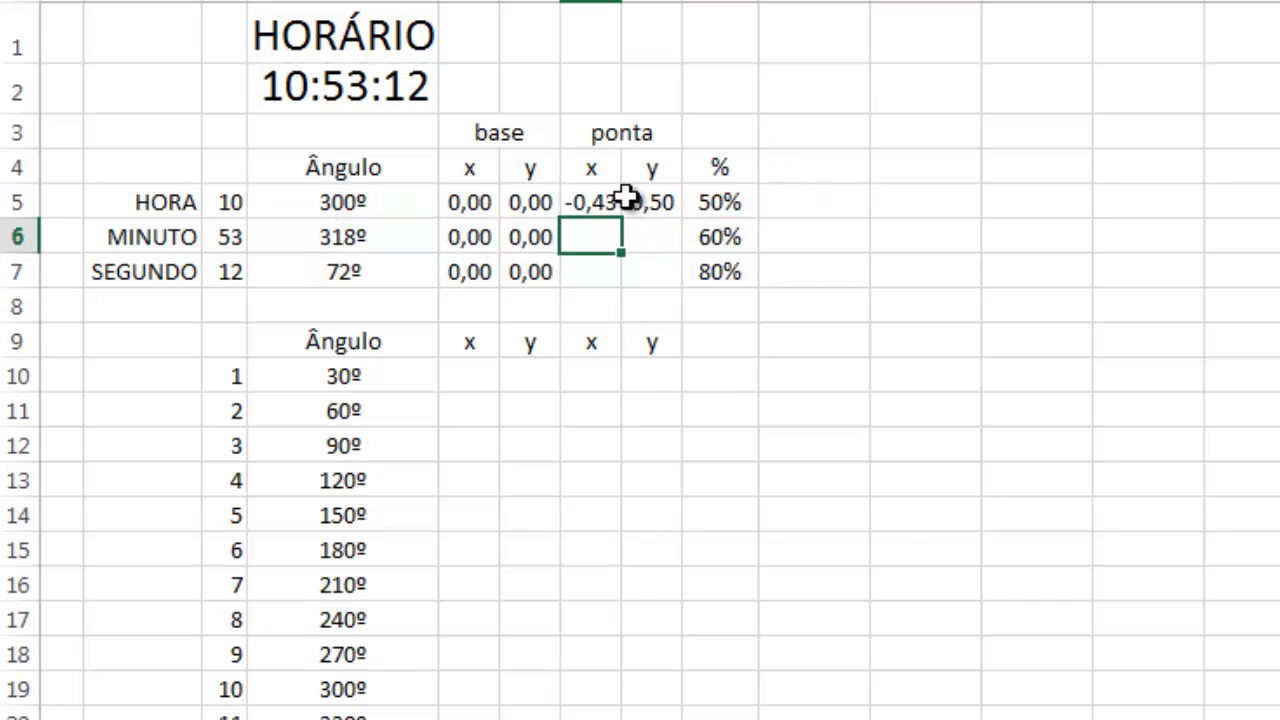
Scale the hour hand's tip y formula in cell H5 by its percentage, making it =COS(RADIANOS(D5))*I5
click(665, 203)
key(F2)
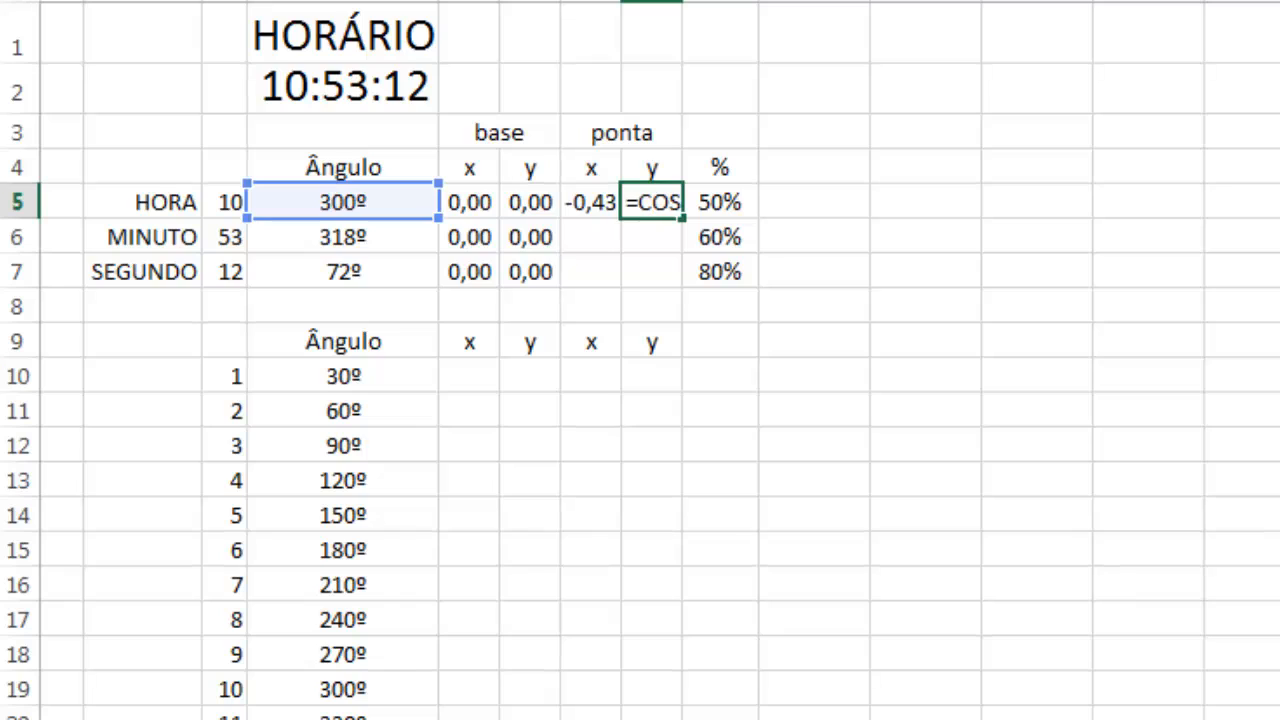
text(*)
click(724, 198)
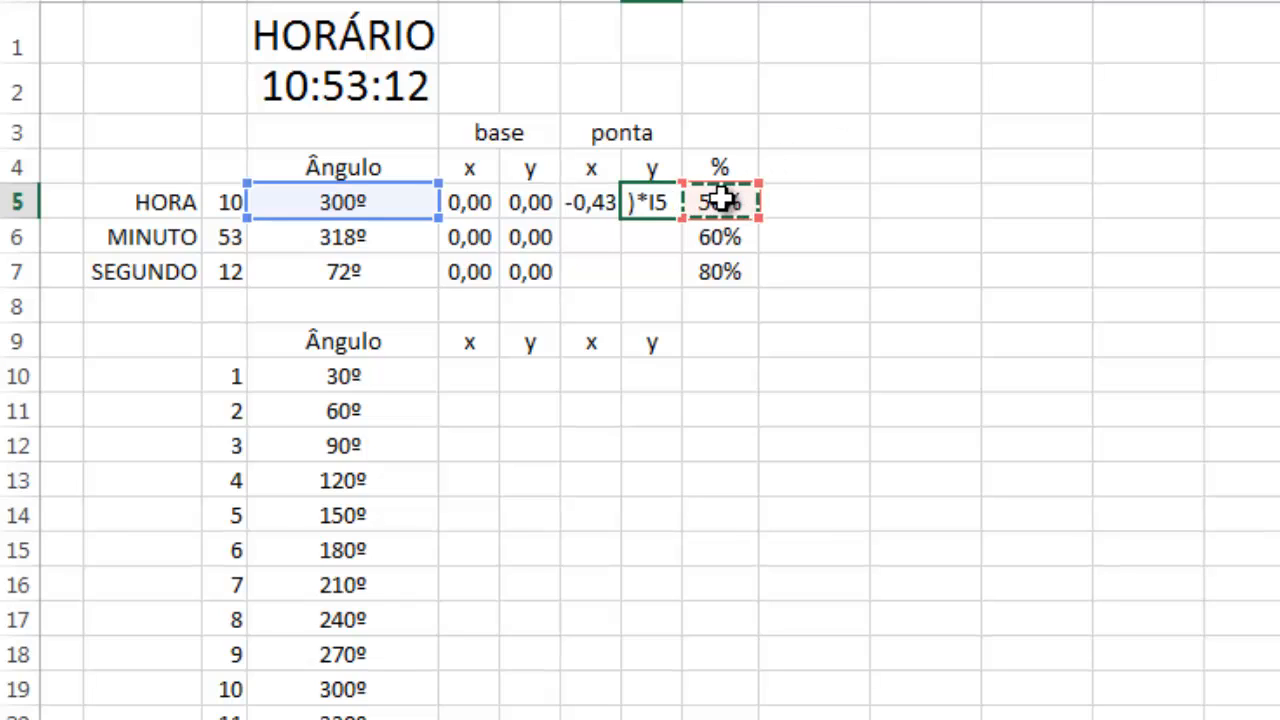
key(Return)
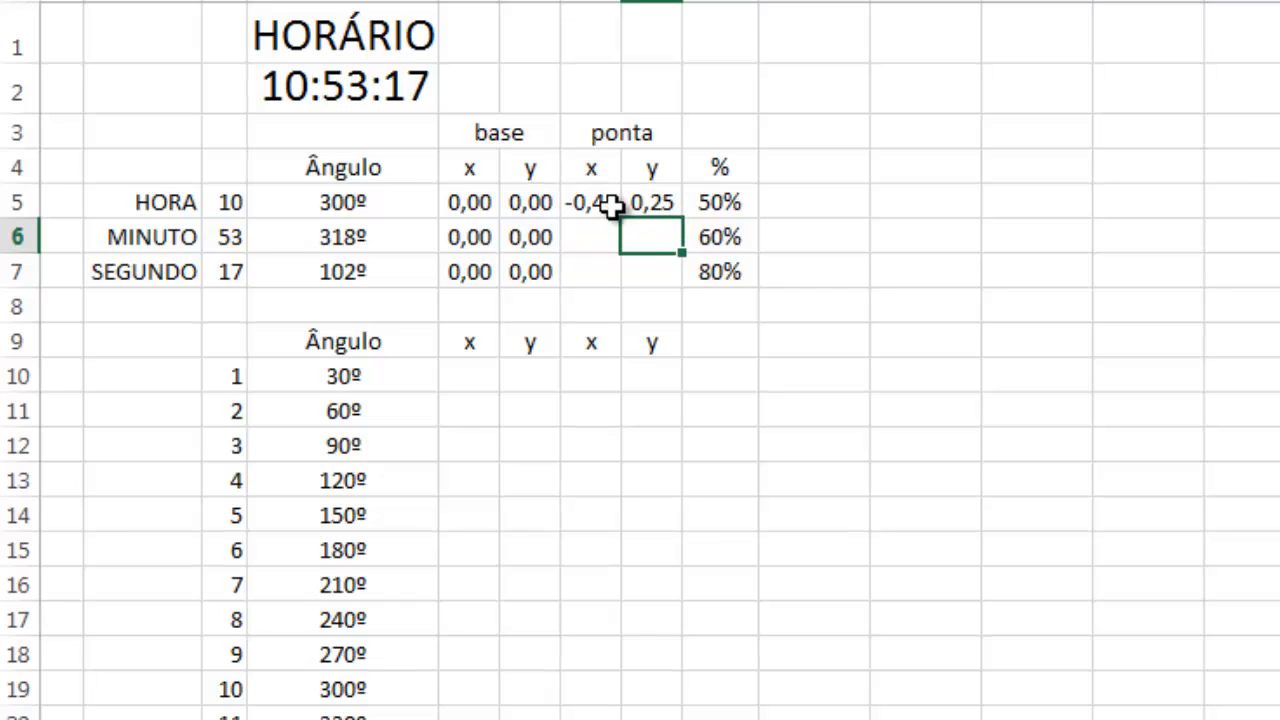
Test the hour hand's percentage in cell I5 at 100% and set it back to 50%
click(716, 205)
text(100)
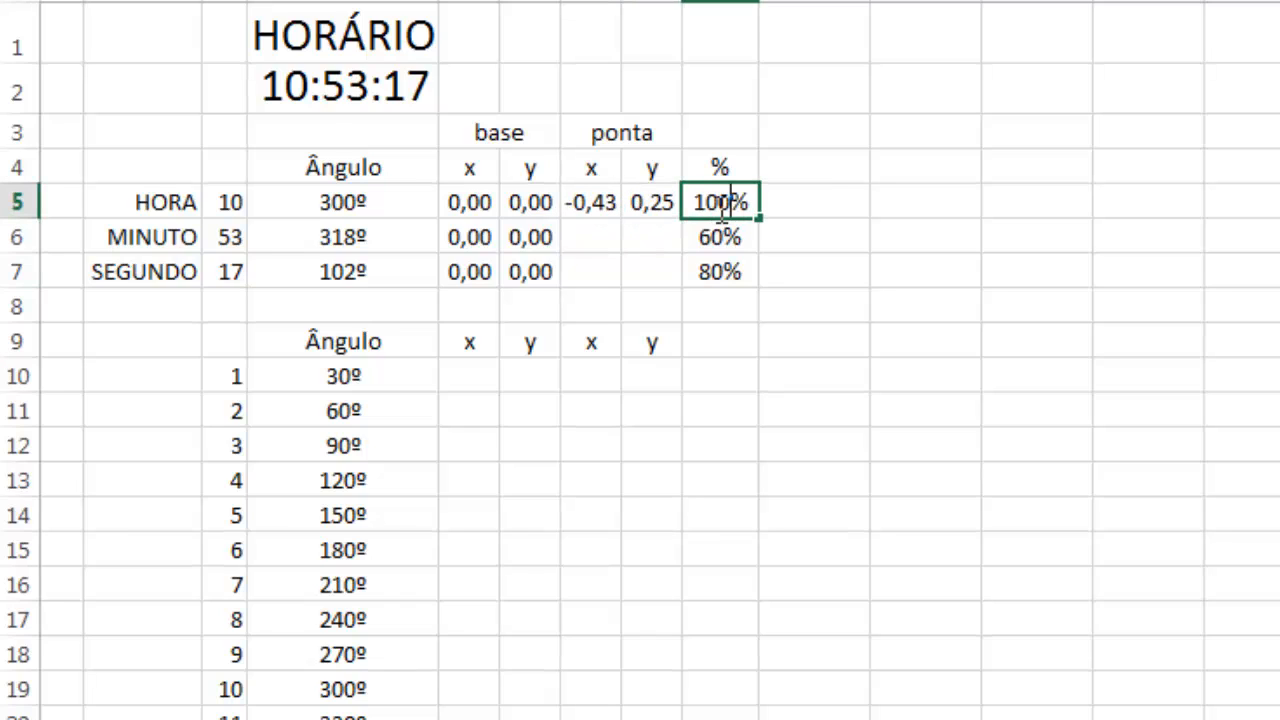
key(Return)
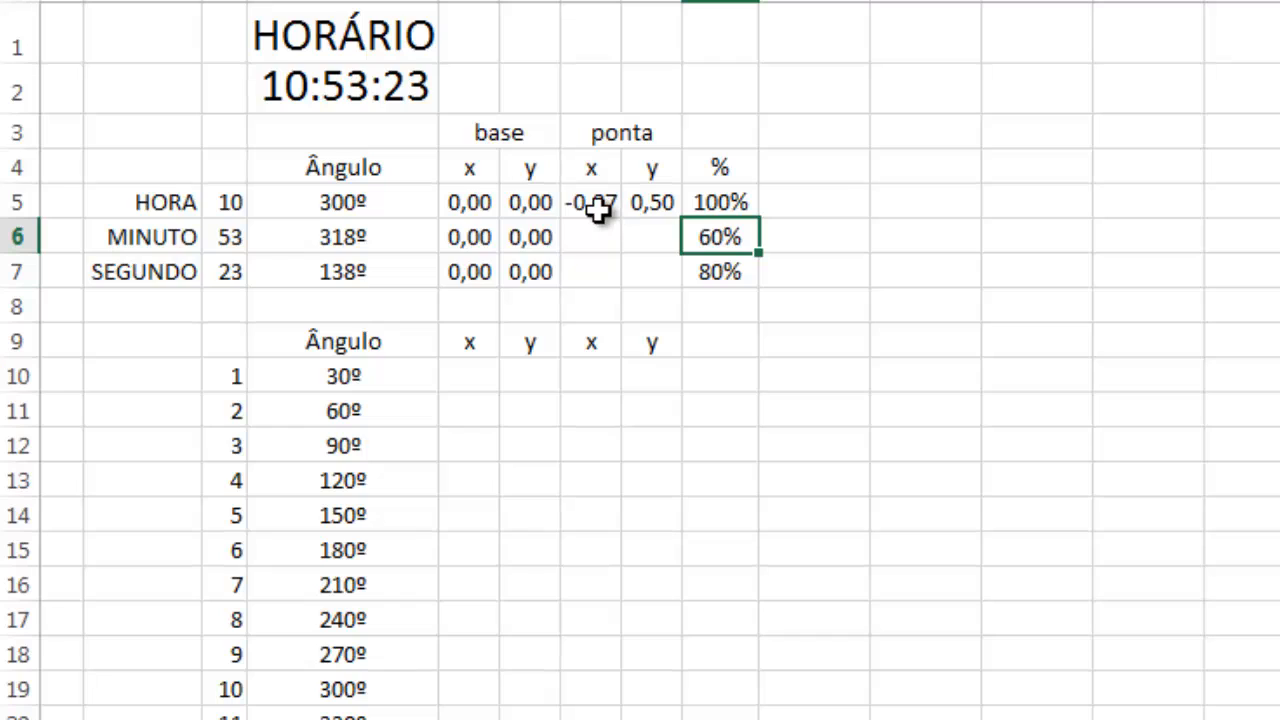
click(724, 202)
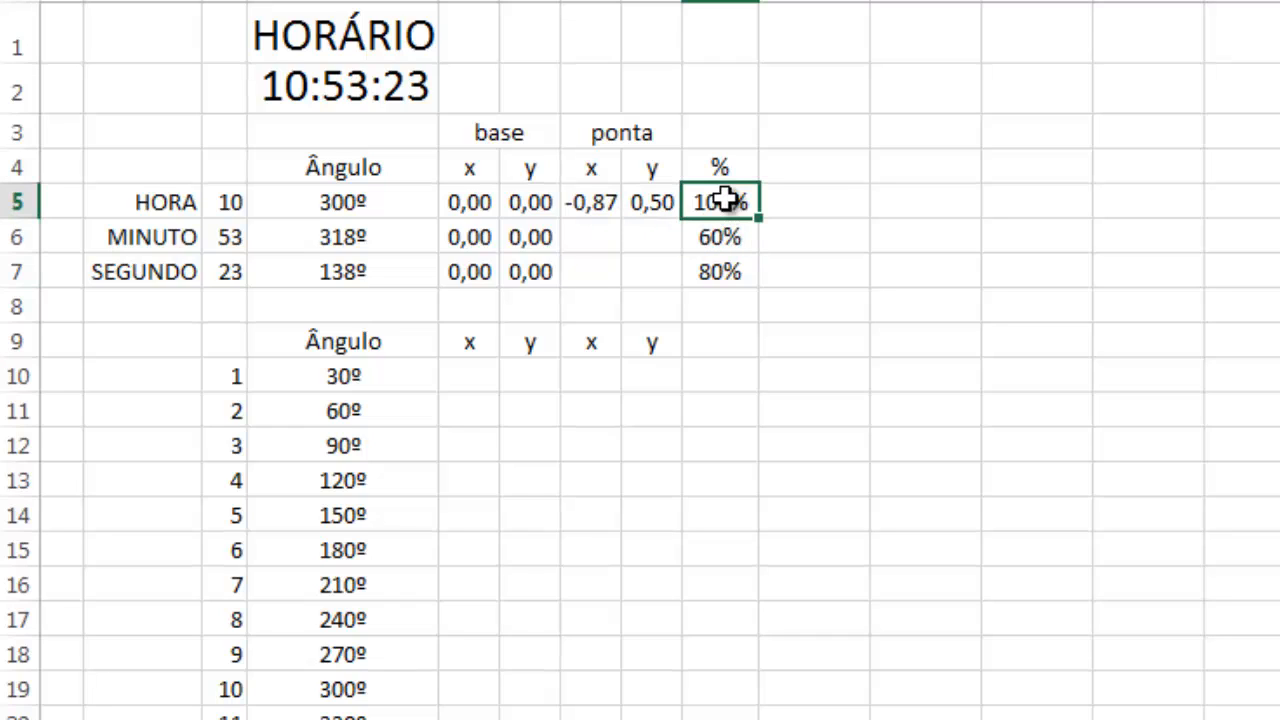
text(50)
key(Return)
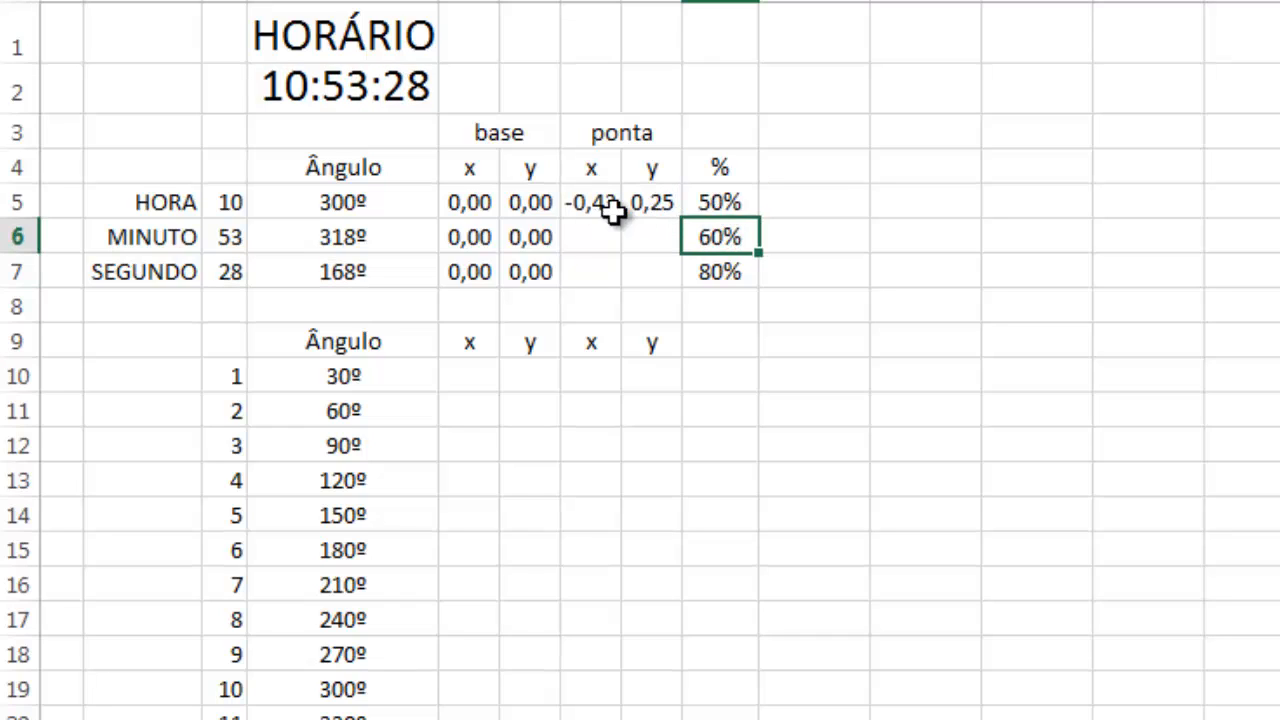
Fill the tip coordinate formulas in G5:H5 down to the minute and second rows, through G7:H7
click(548, 203)
drag(577, 209, 680, 220)
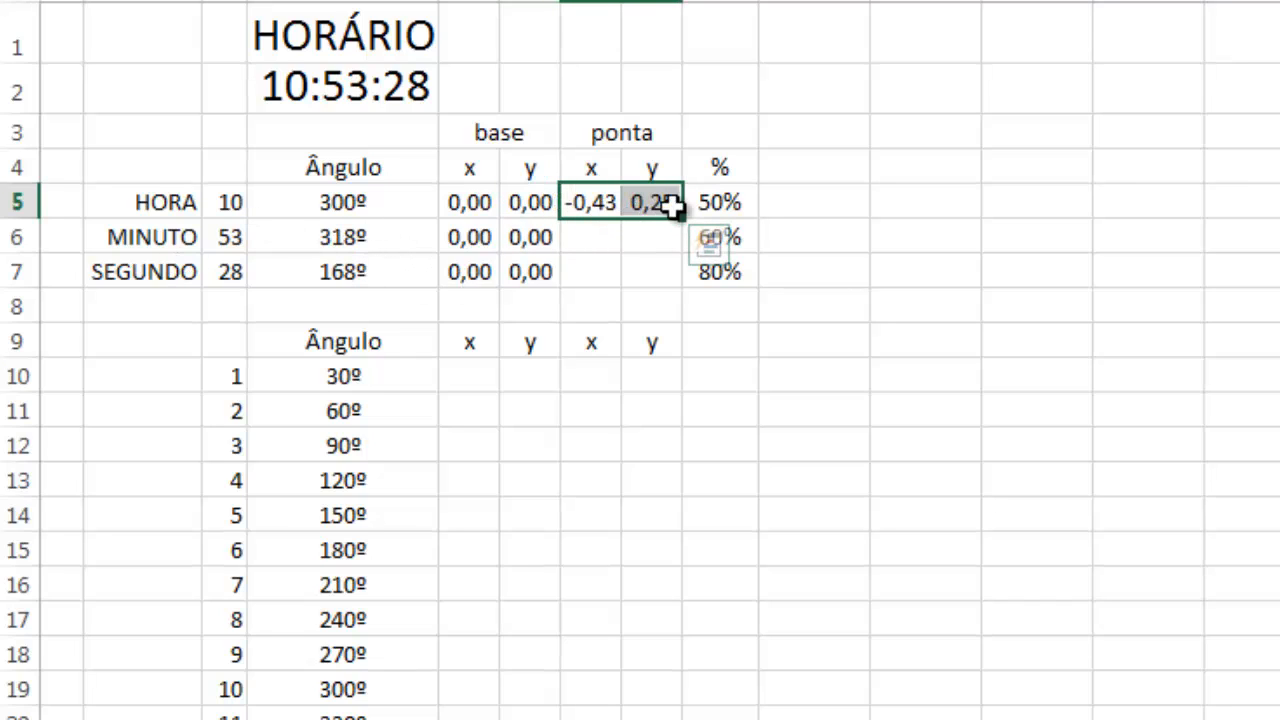
drag(681, 217, 683, 287)
Insert a scatter chart with smooth lines and markers and place it beside the coordinate table, clear of column I
click(605, 203)
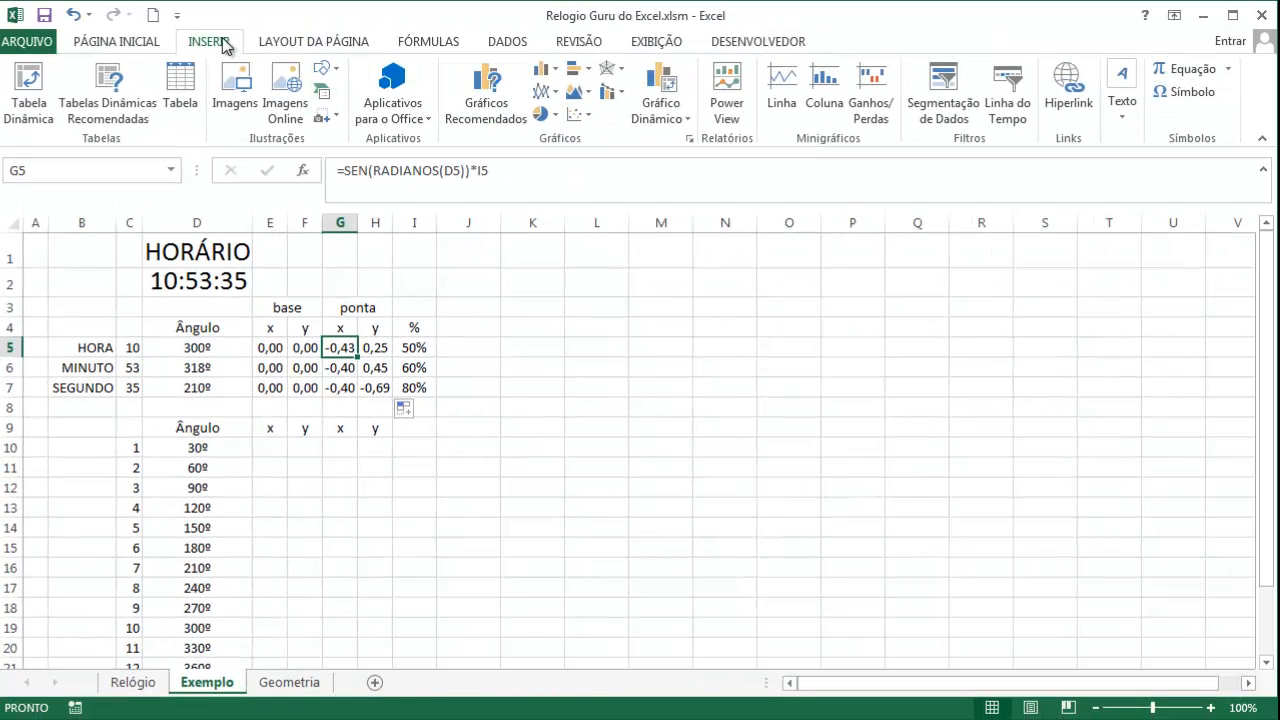
click(590, 116)
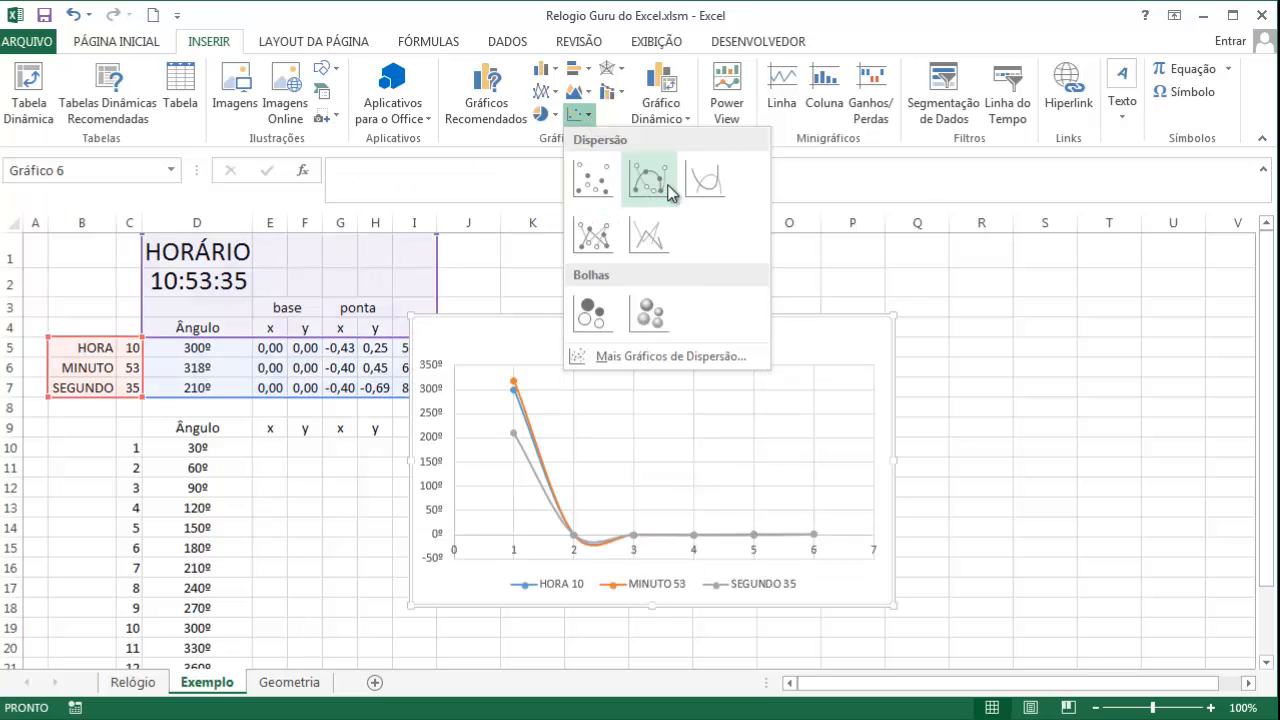
click(665, 186)
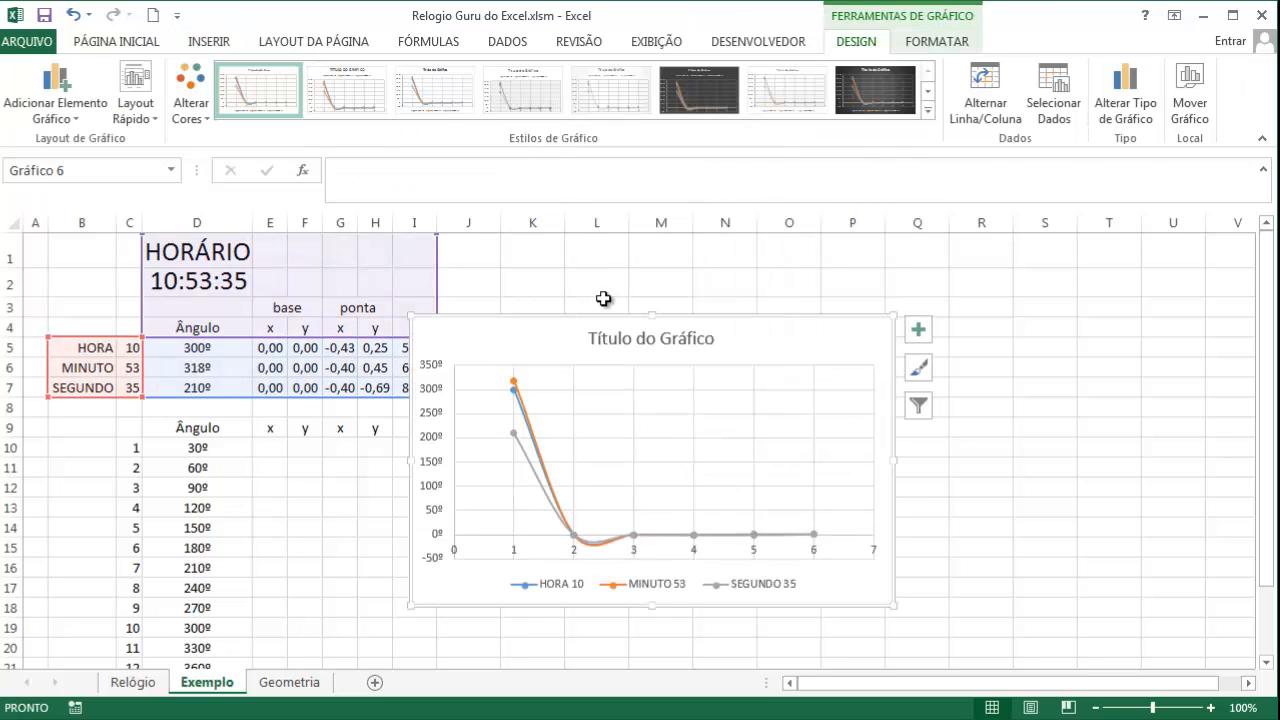
drag(567, 320, 655, 305)
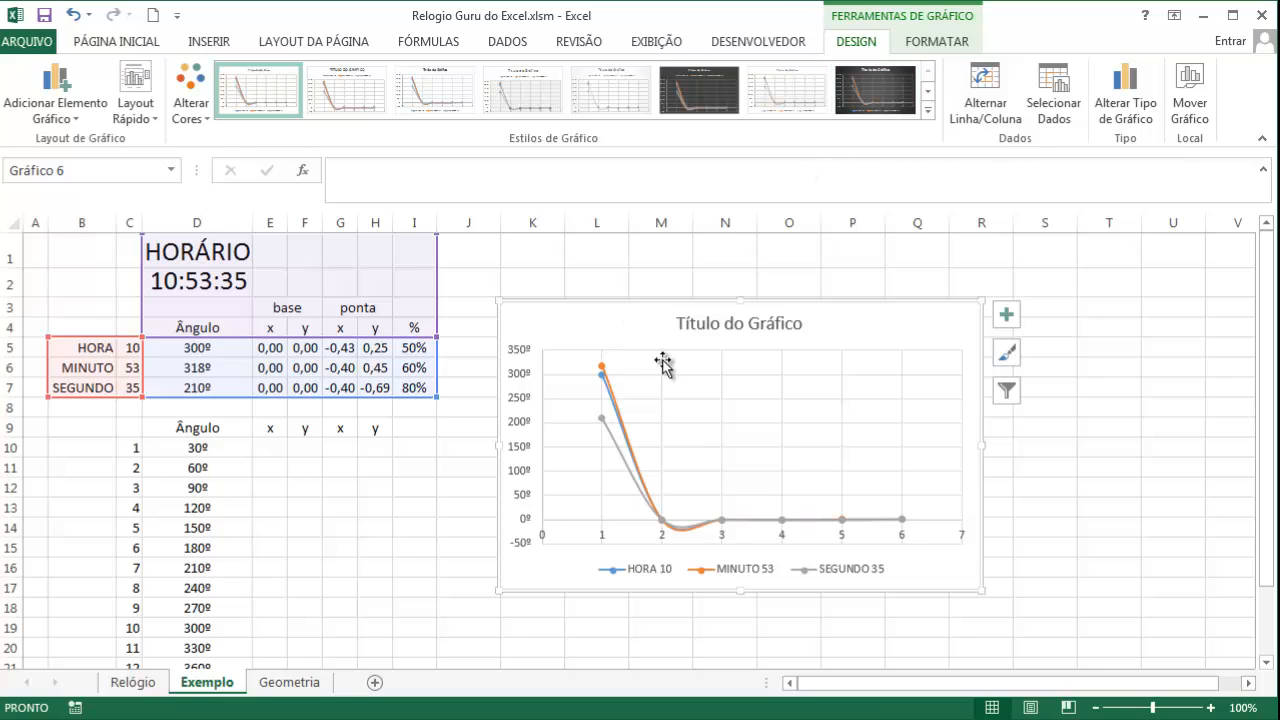
Remove the HORA, MINUTO and SEGUNDO series from the chart's data source, leaving the chart empty
click(1047, 106)
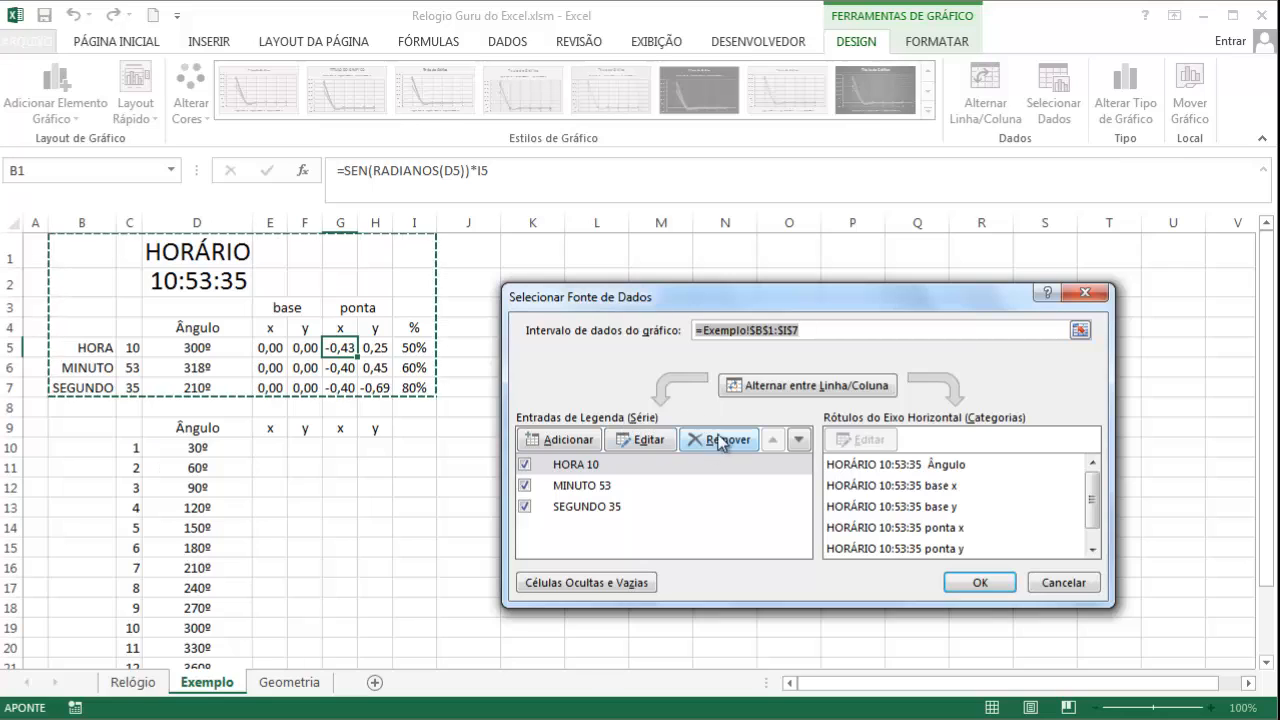
click(722, 440)
click(740, 446)
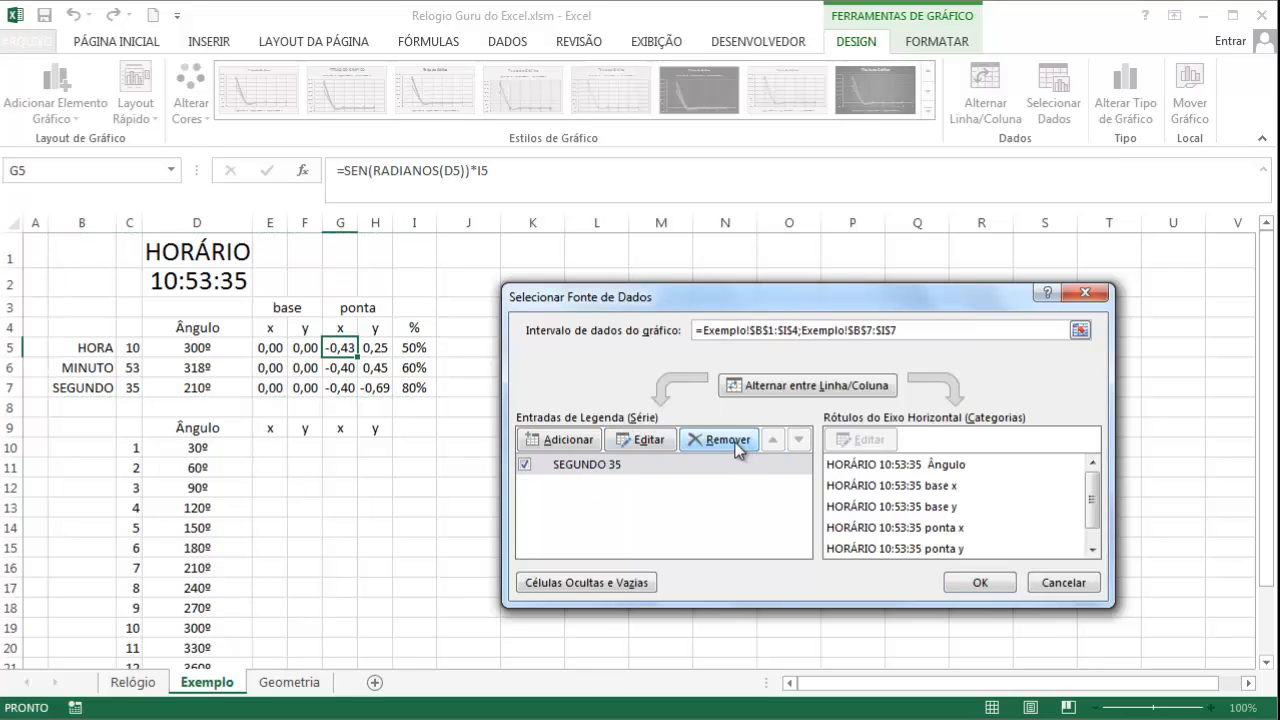
click(735, 447)
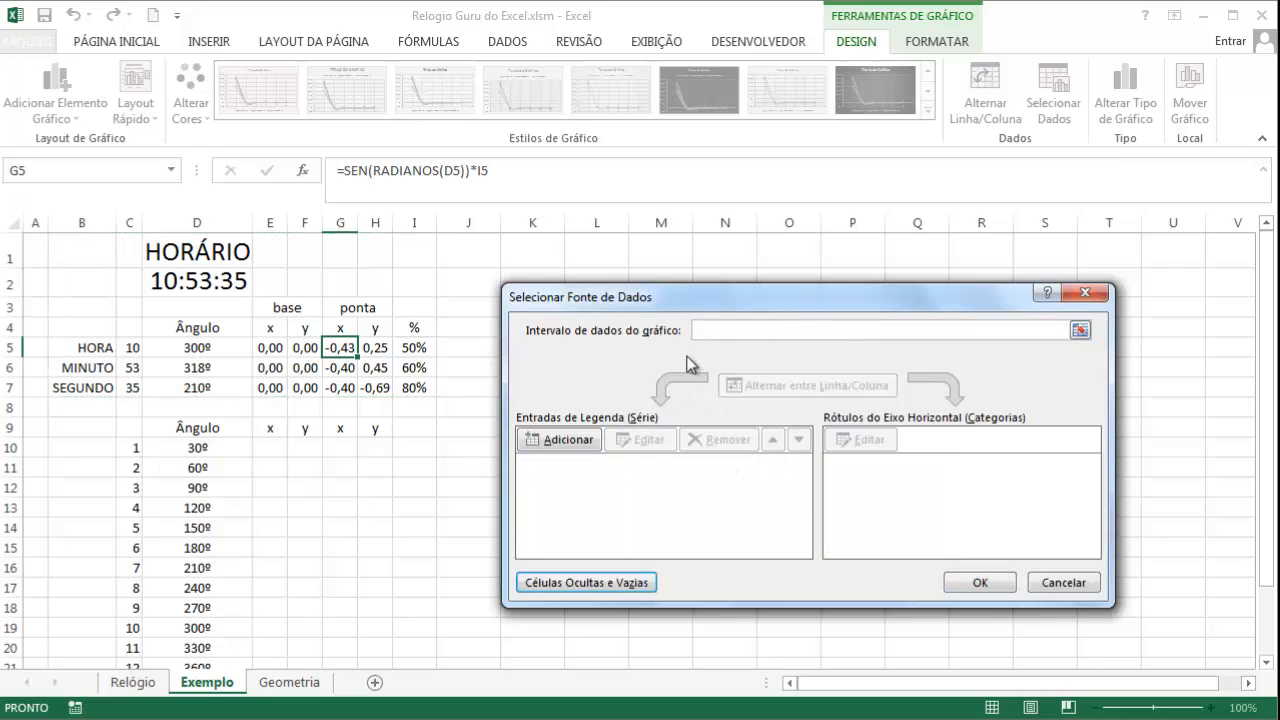
drag(688, 314, 688, 551)
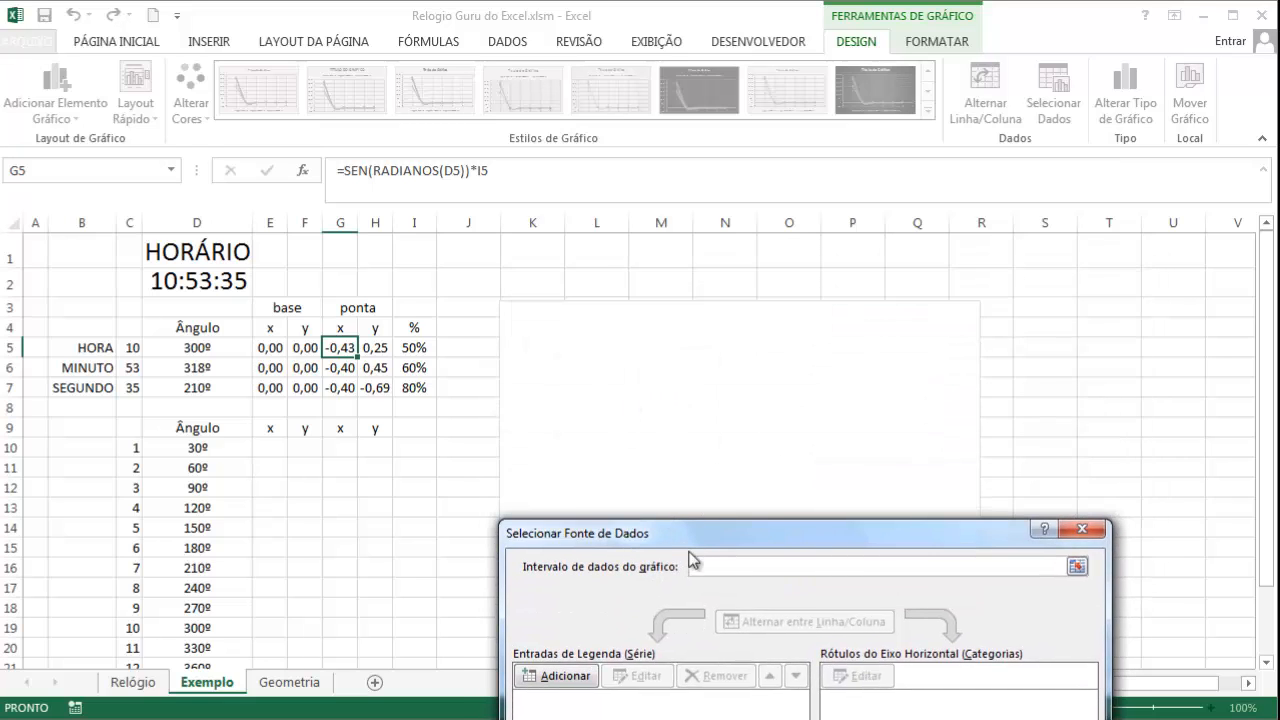
drag(690, 542, 690, 267)
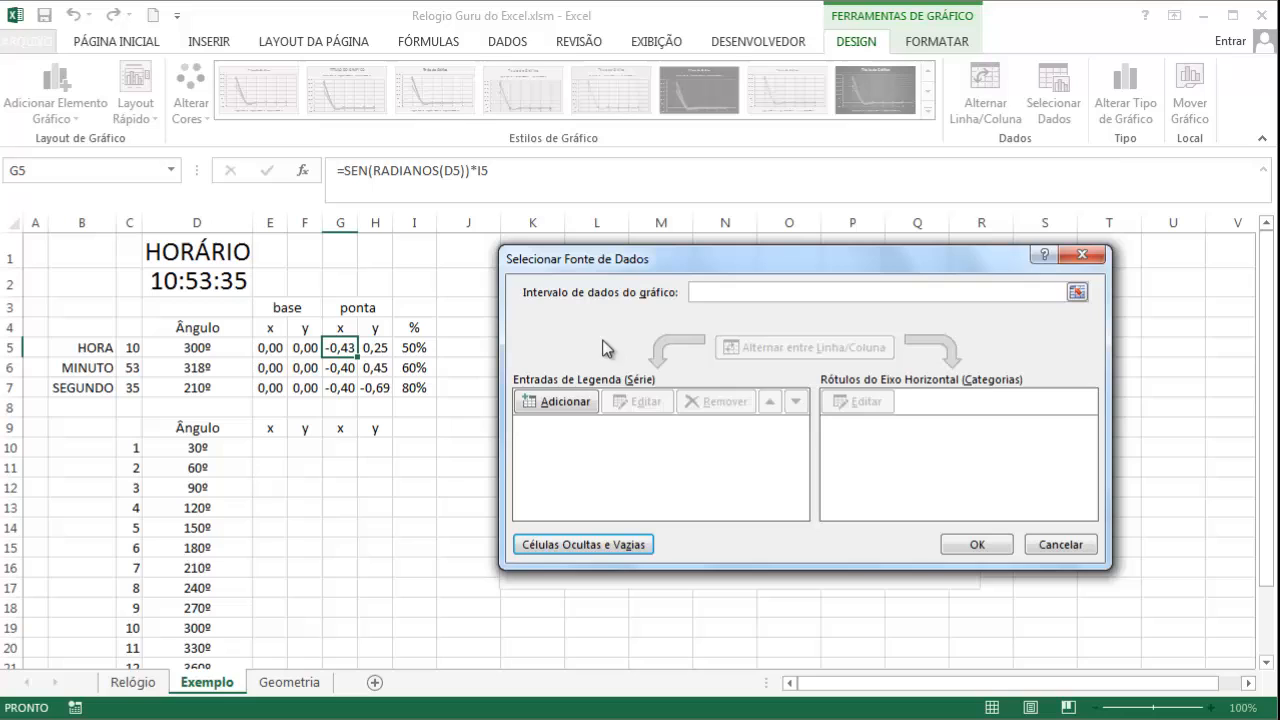
Add a chart series named HORA with X values from E5 and G5 and Y values from F5 and H5
click(551, 403)
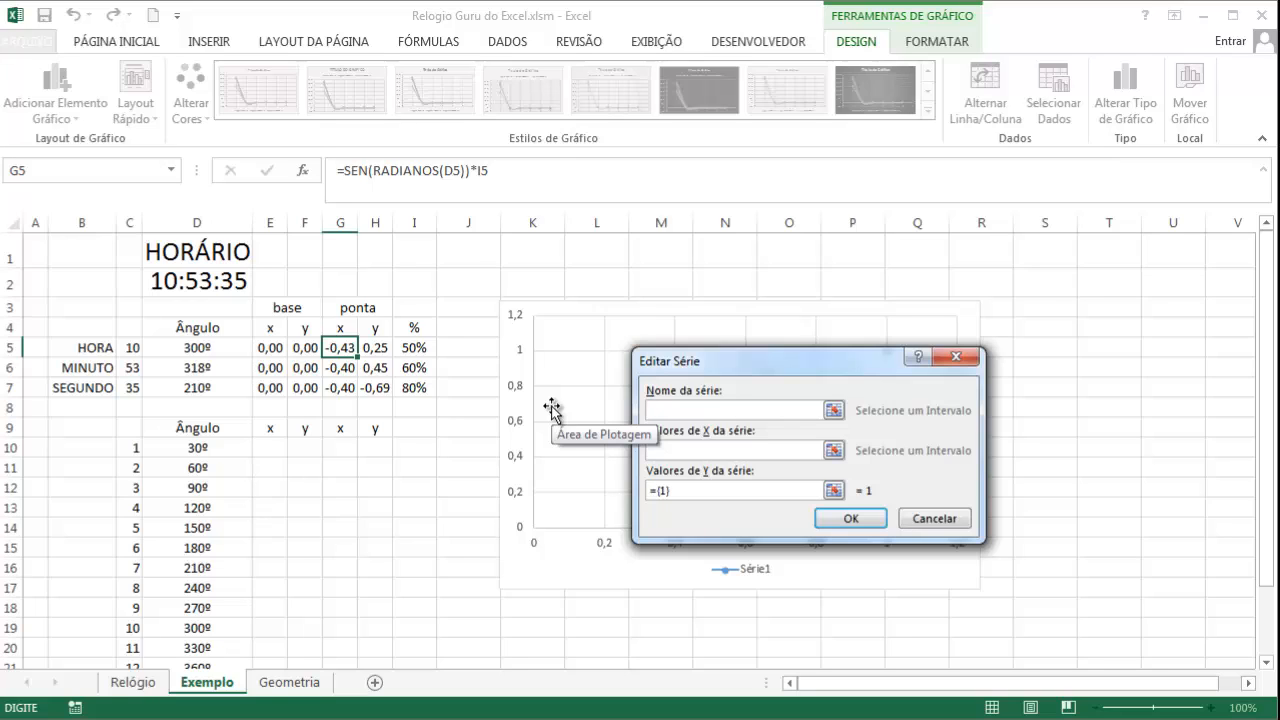
text(HORA)
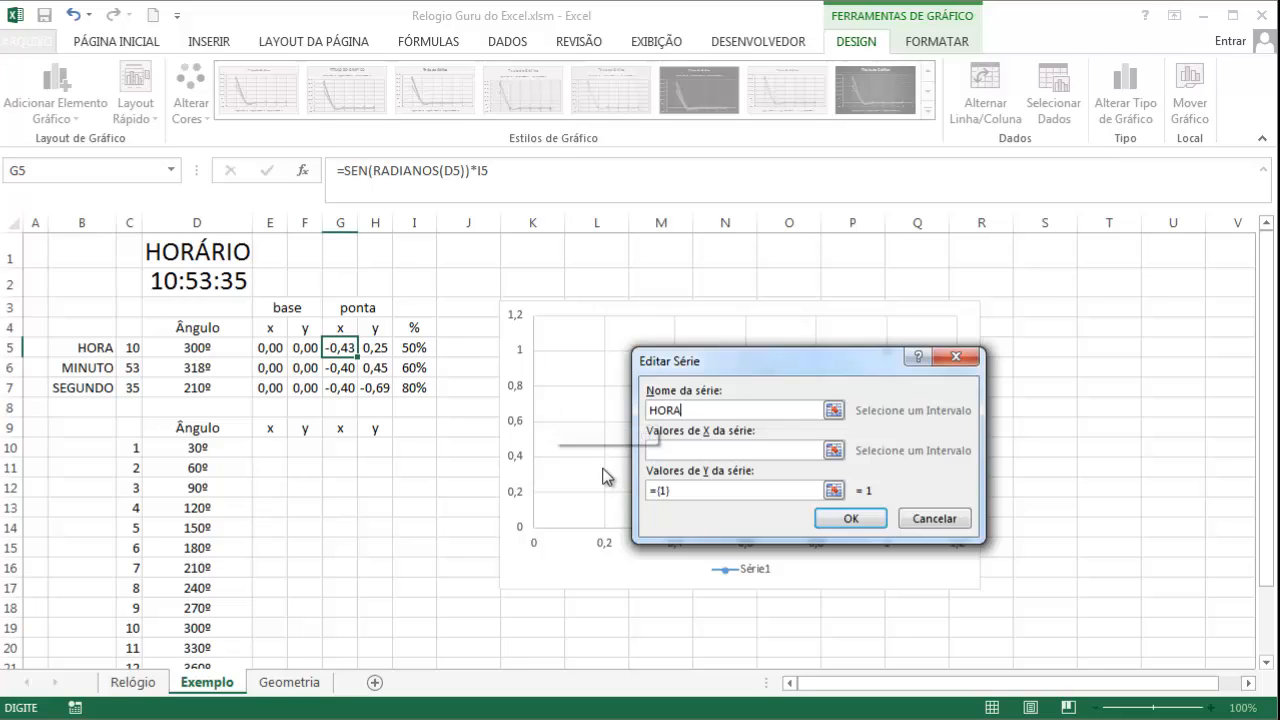
click(662, 449)
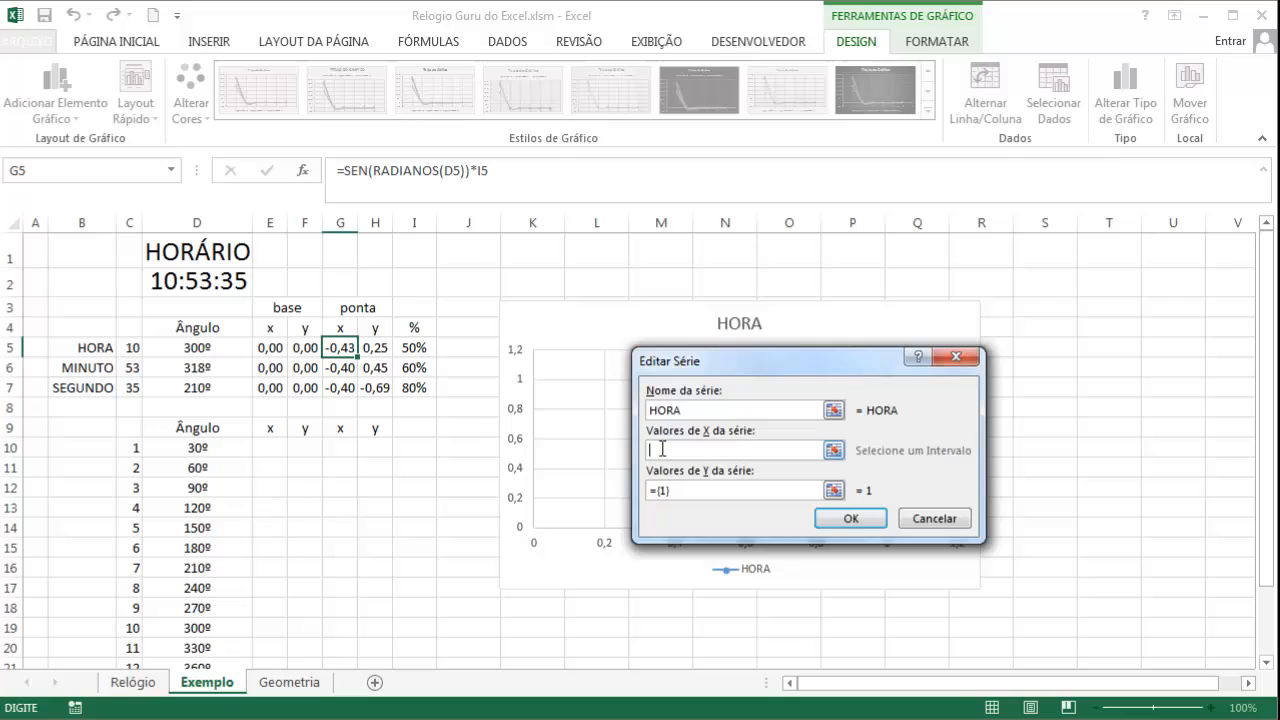
click(272, 347)
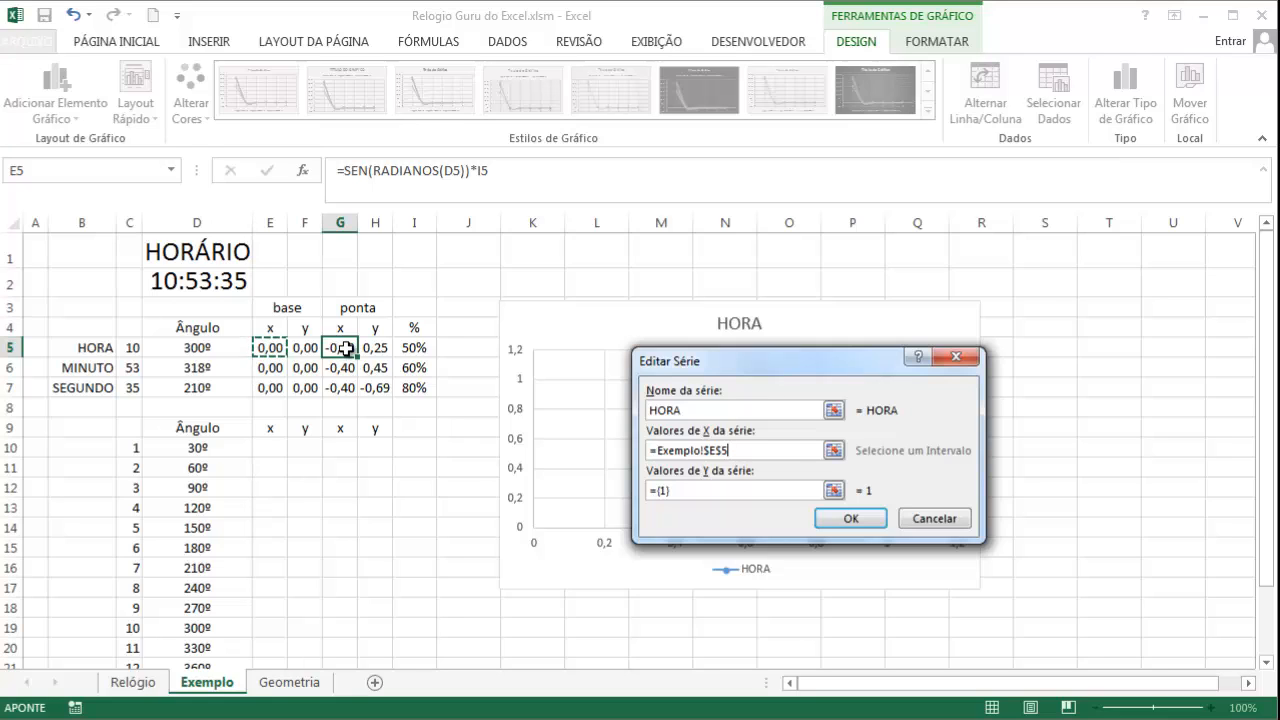
ctrl+click(345, 348)
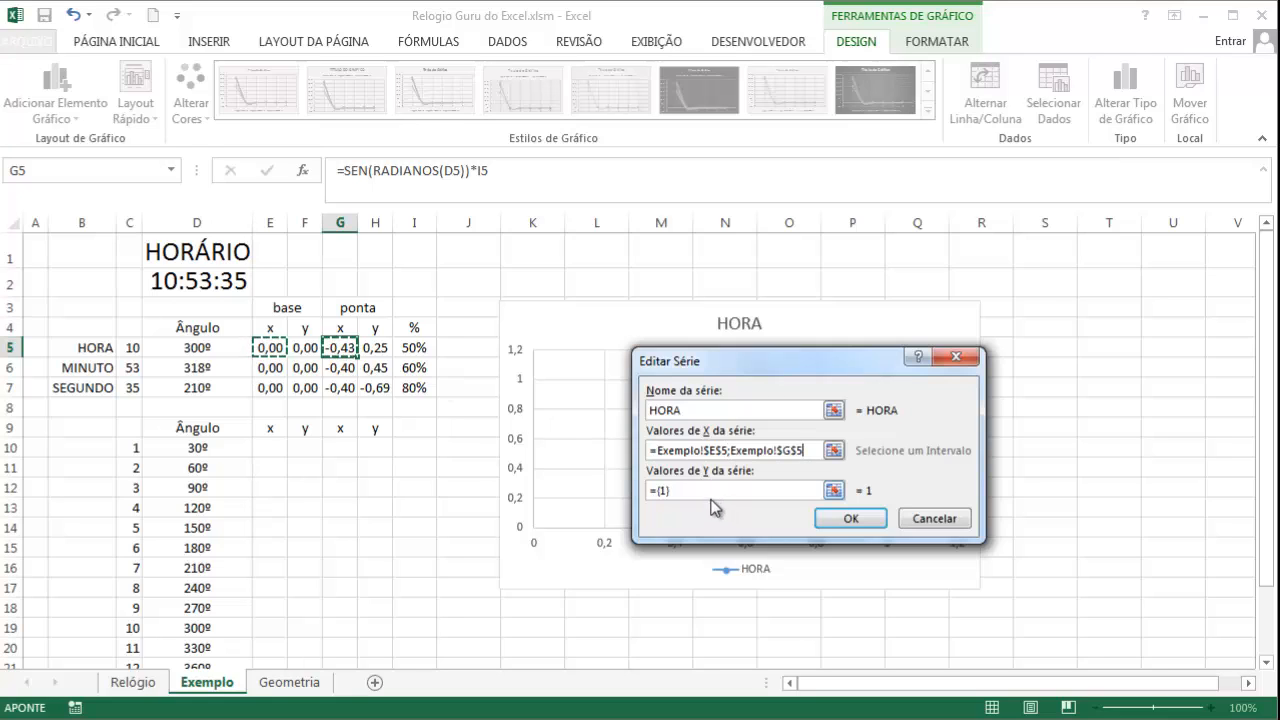
drag(700, 491, 626, 491)
key(BackSpace)
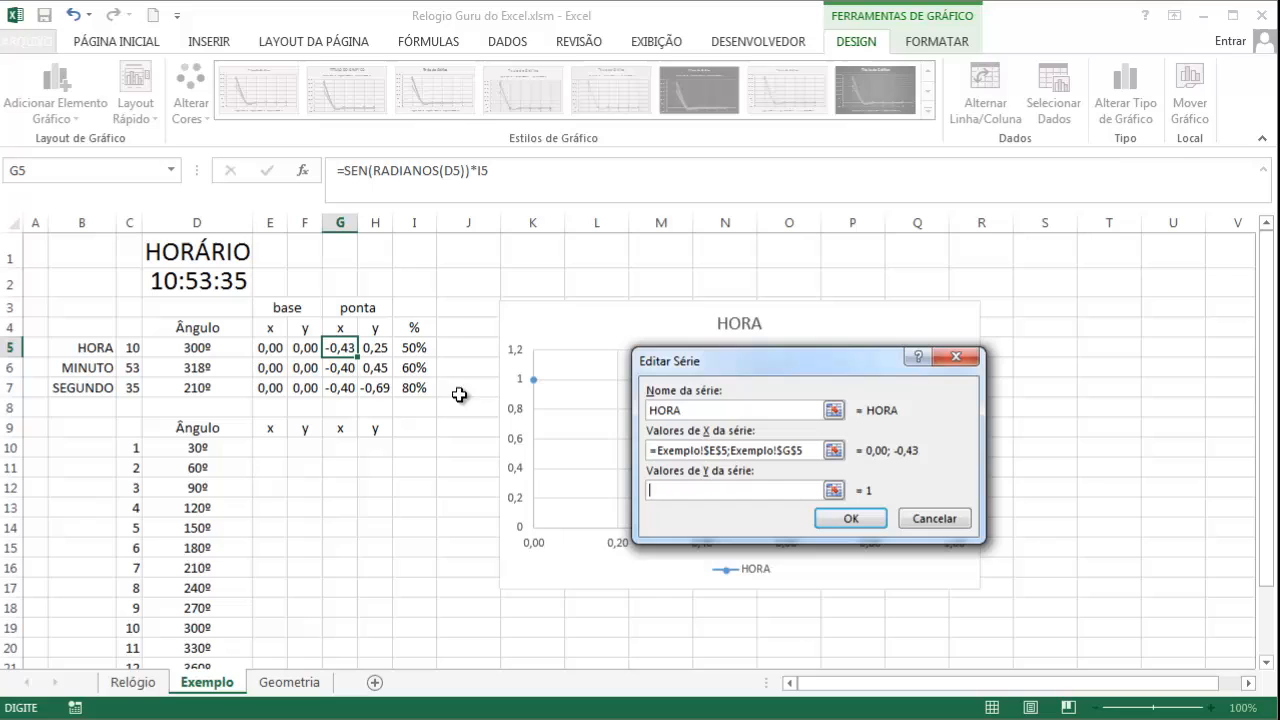
click(316, 347)
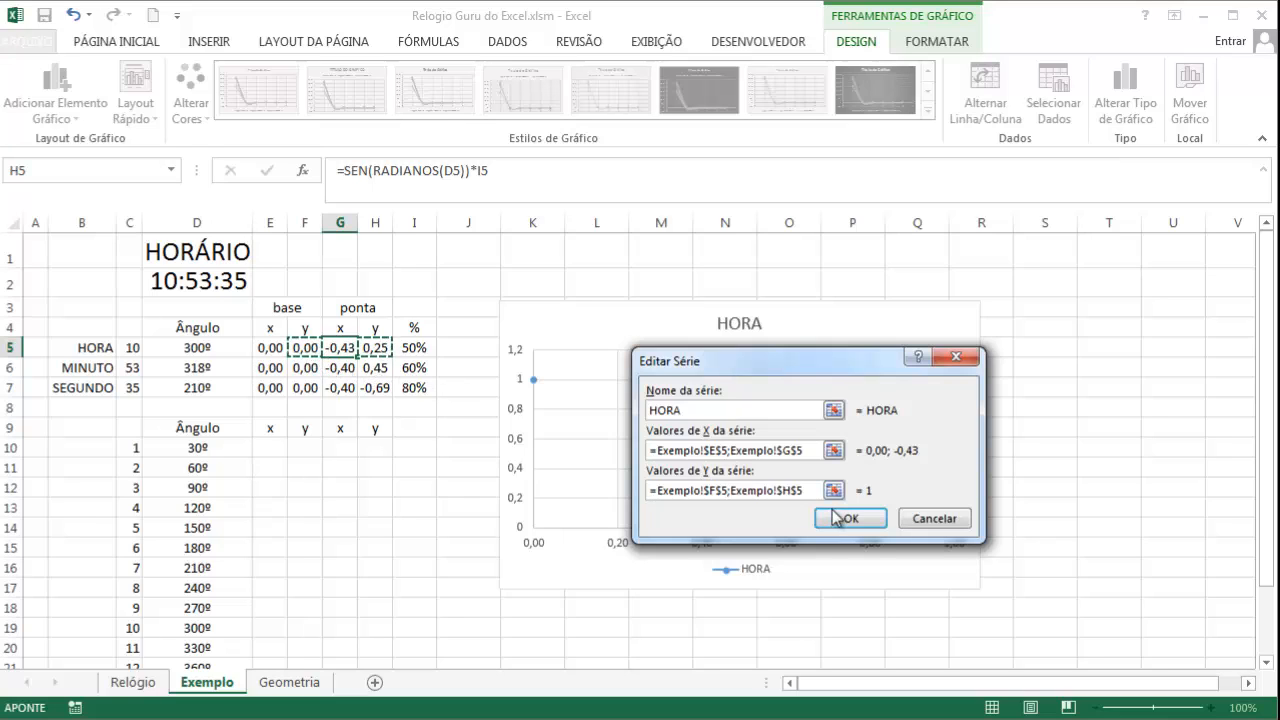
click(843, 518)
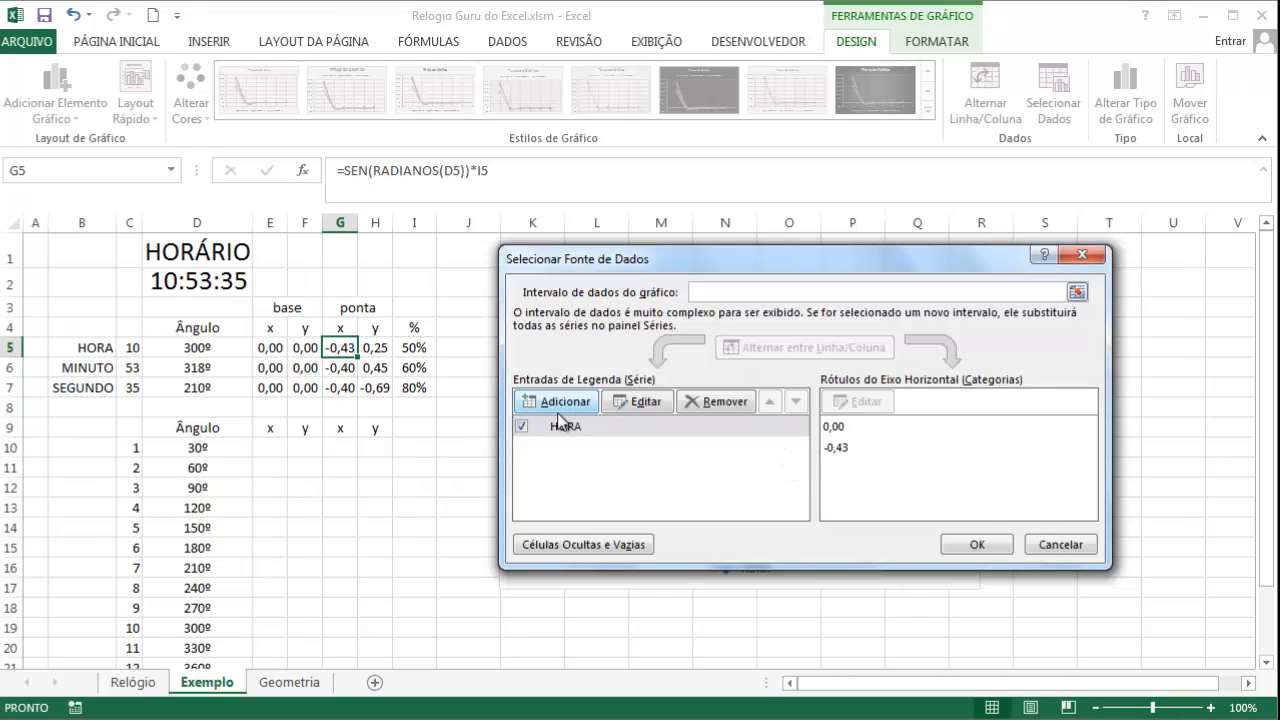
Add a chart series named MINUTO with X values from E6 and G6 and Y values from F6 and H6
click(566, 404)
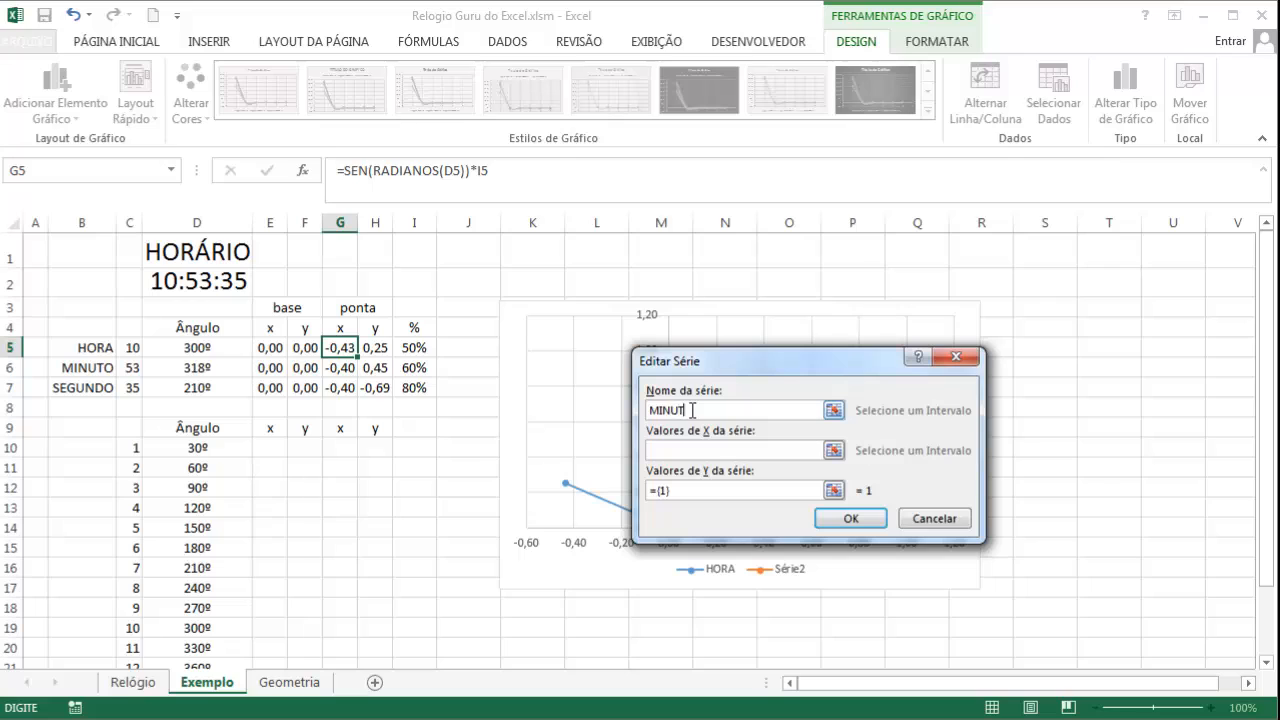
click(680, 448)
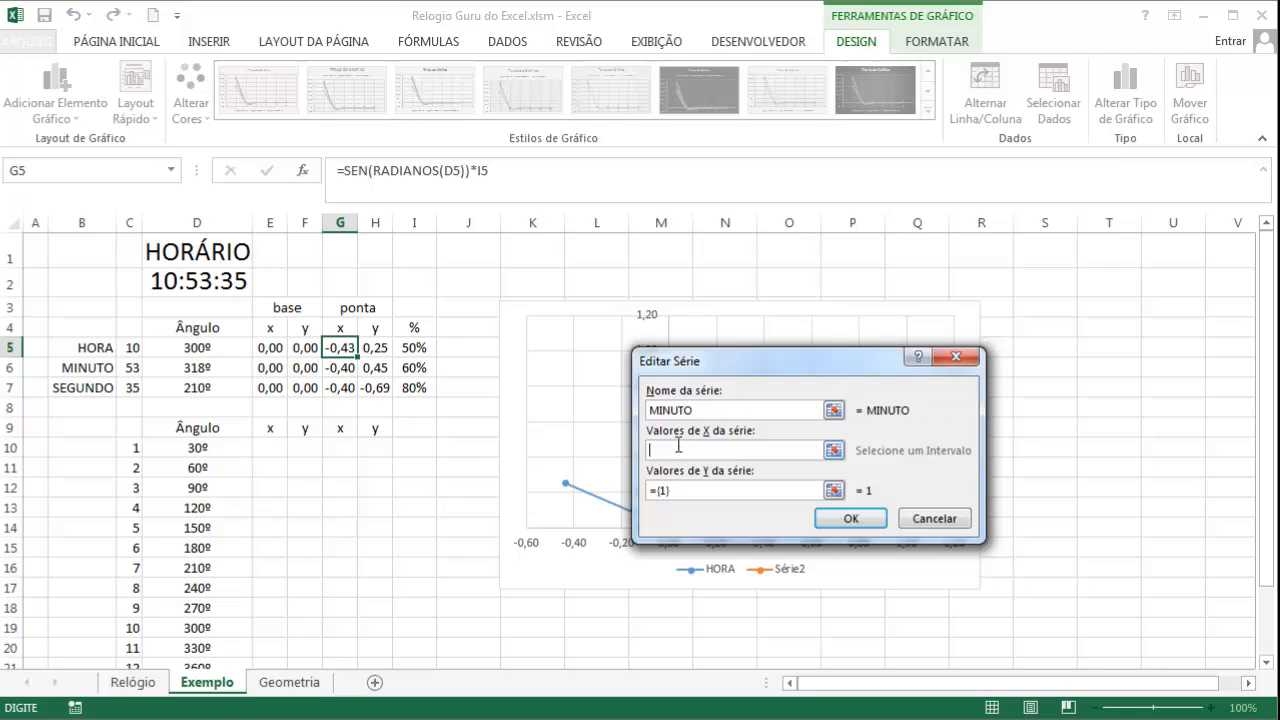
click(276, 374)
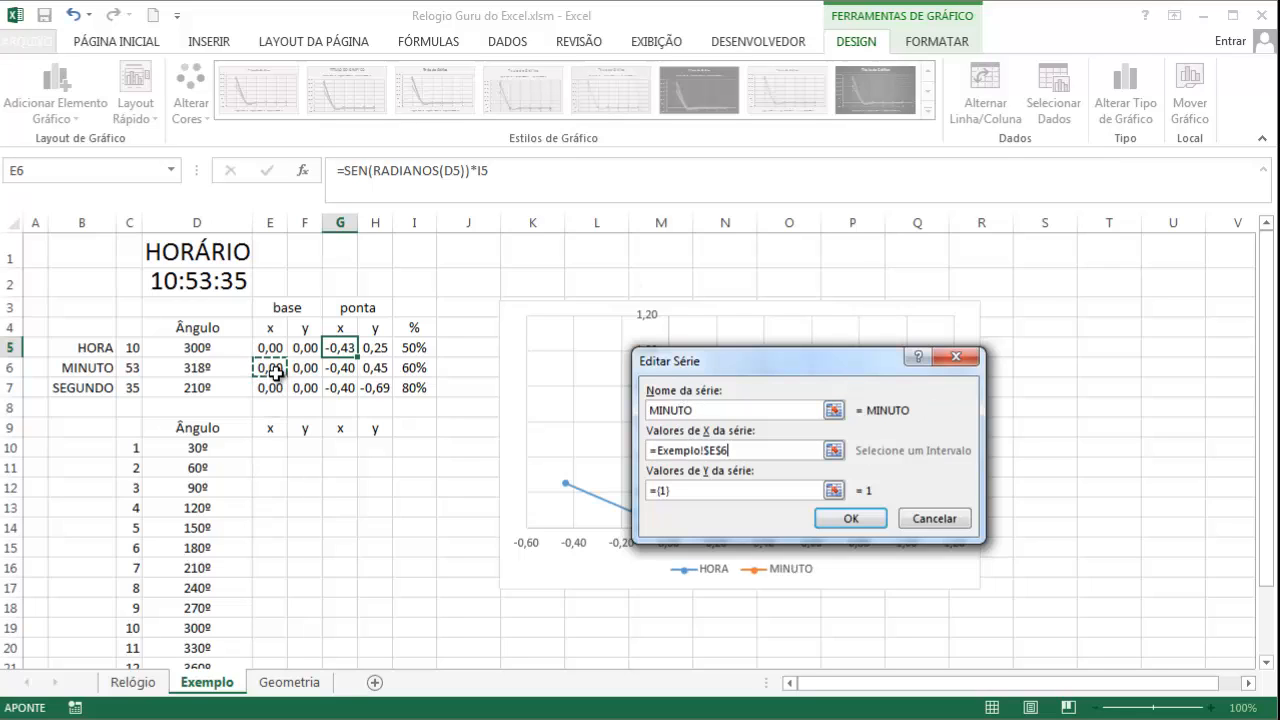
ctrl+click(340, 367)
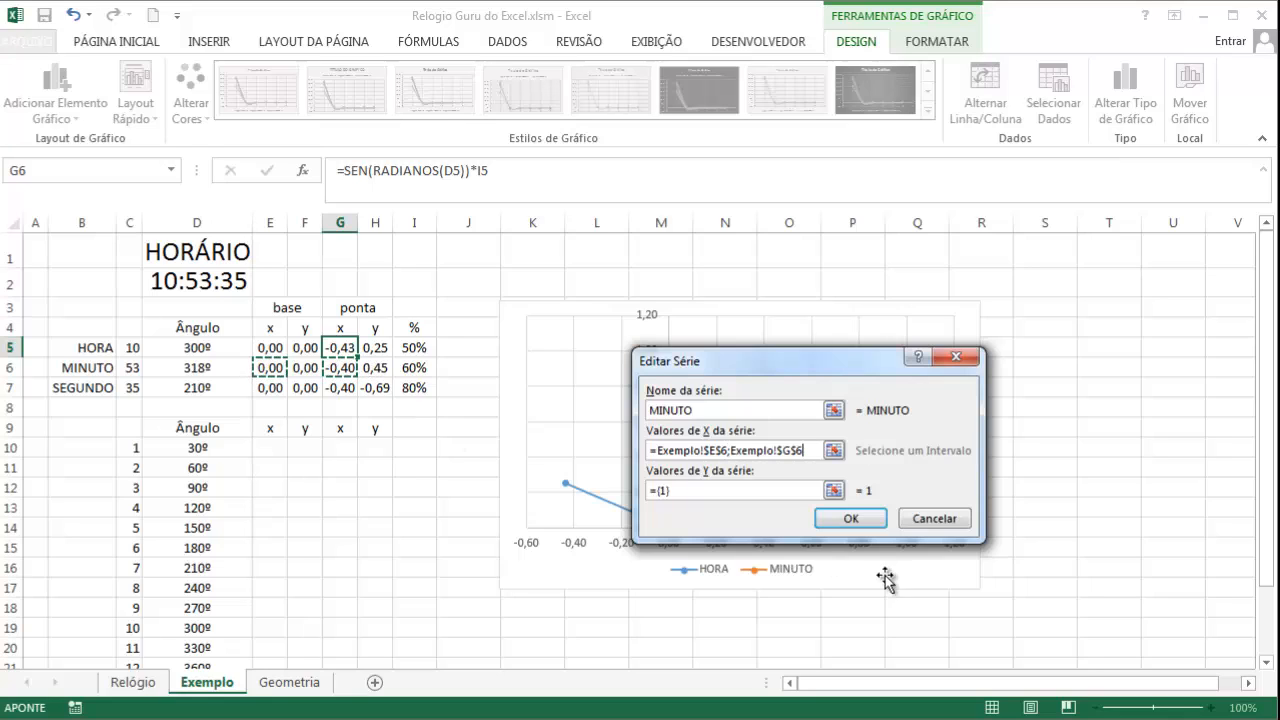
click(703, 491)
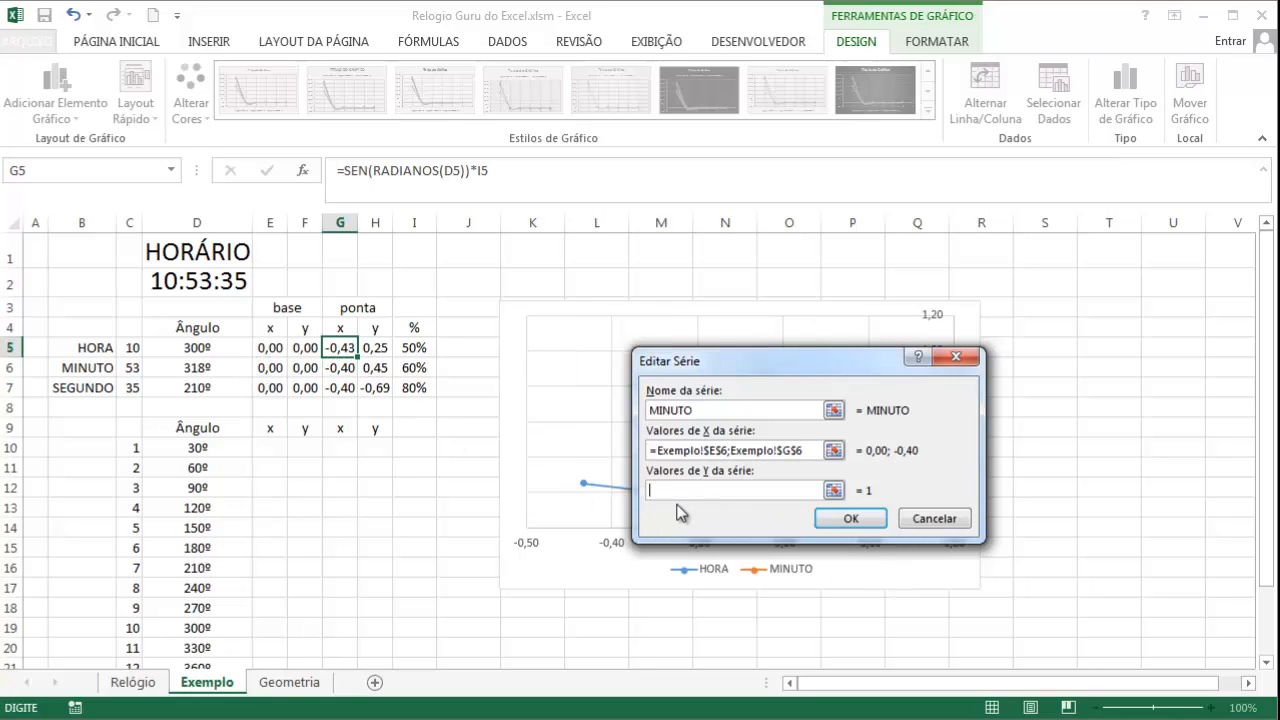
click(304, 370)
ctrl+click(376, 367)
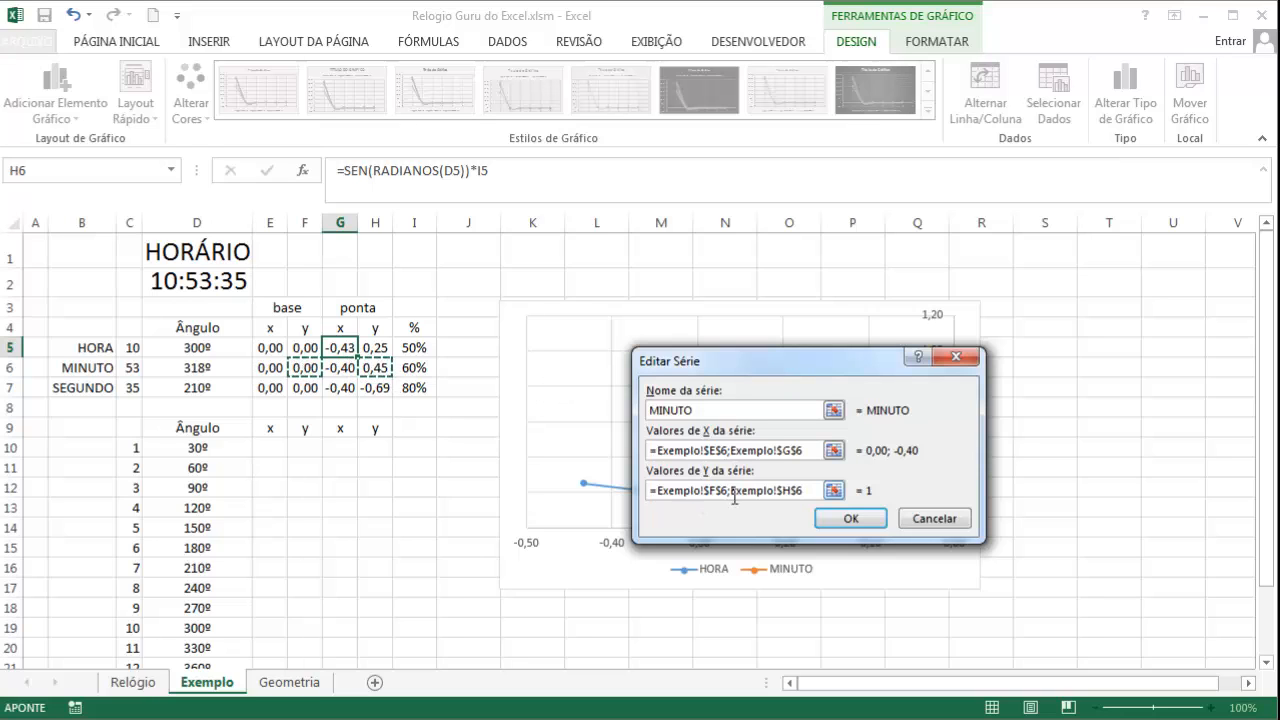
click(850, 518)
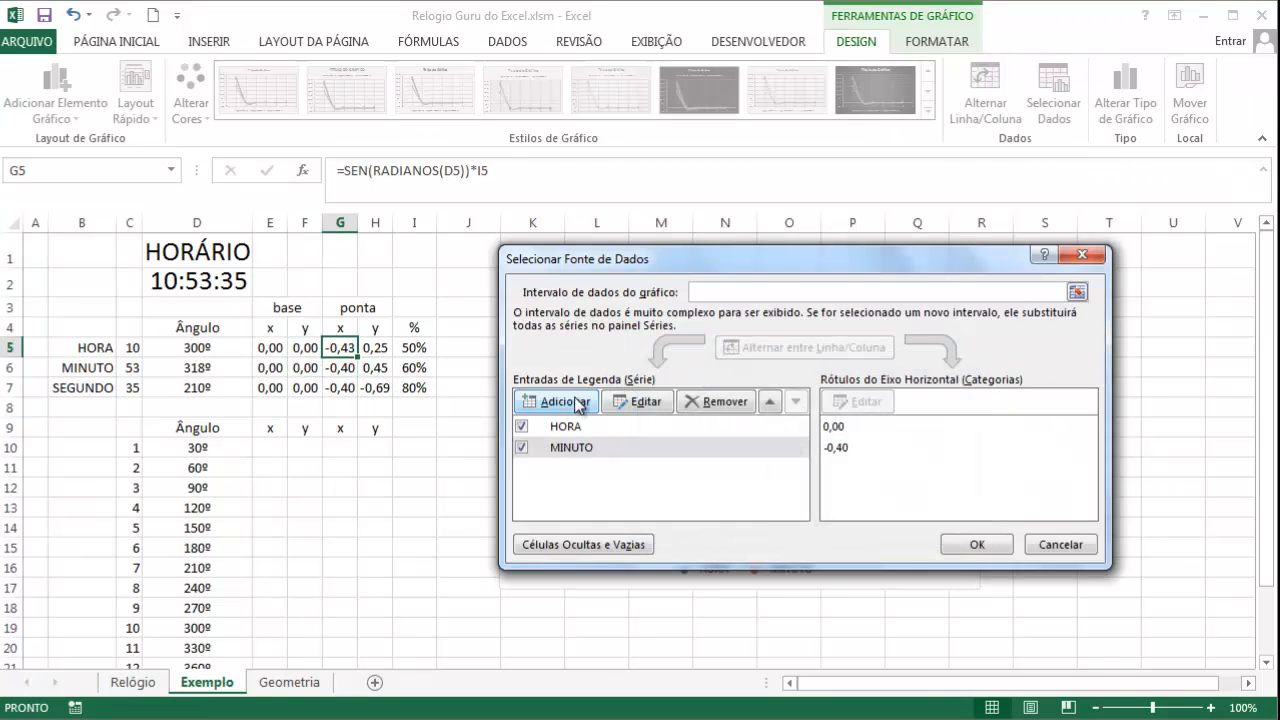
Add a chart series named SEGUNDO with X values from E7 and G7 and Y values from F7 and H7, and apply the data source
click(577, 402)
text(SEG)
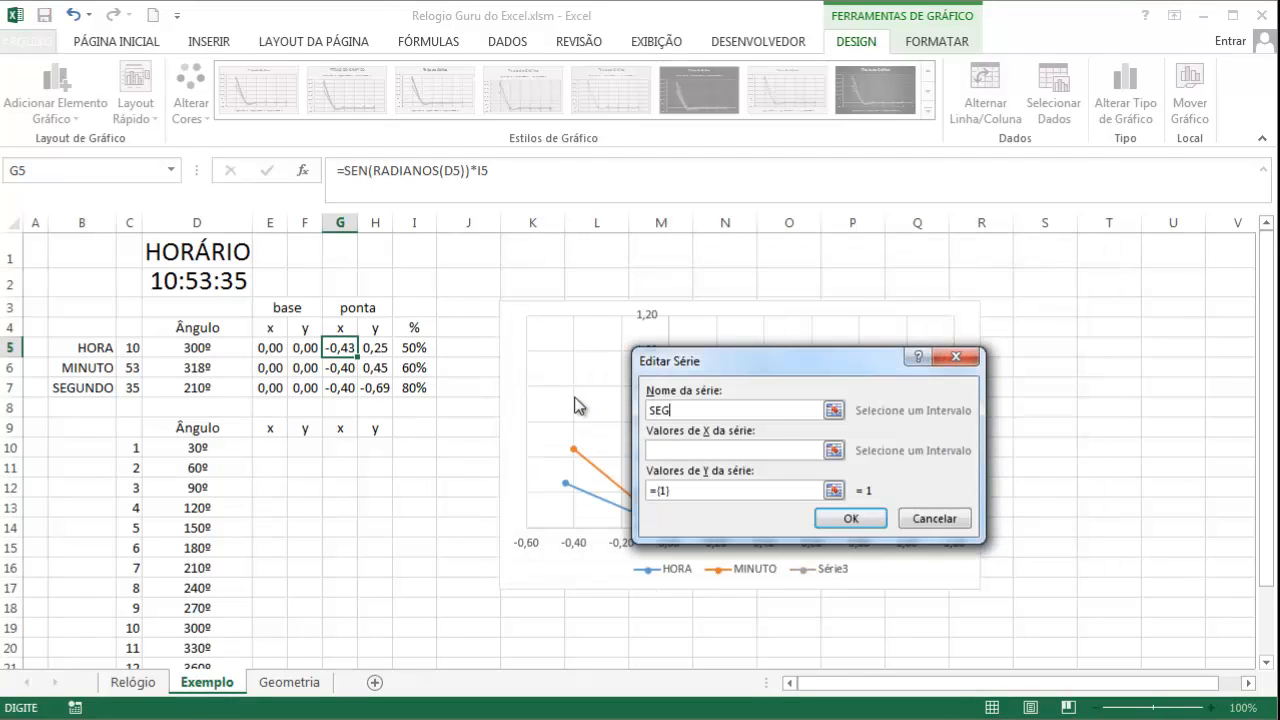
text(UNDO)
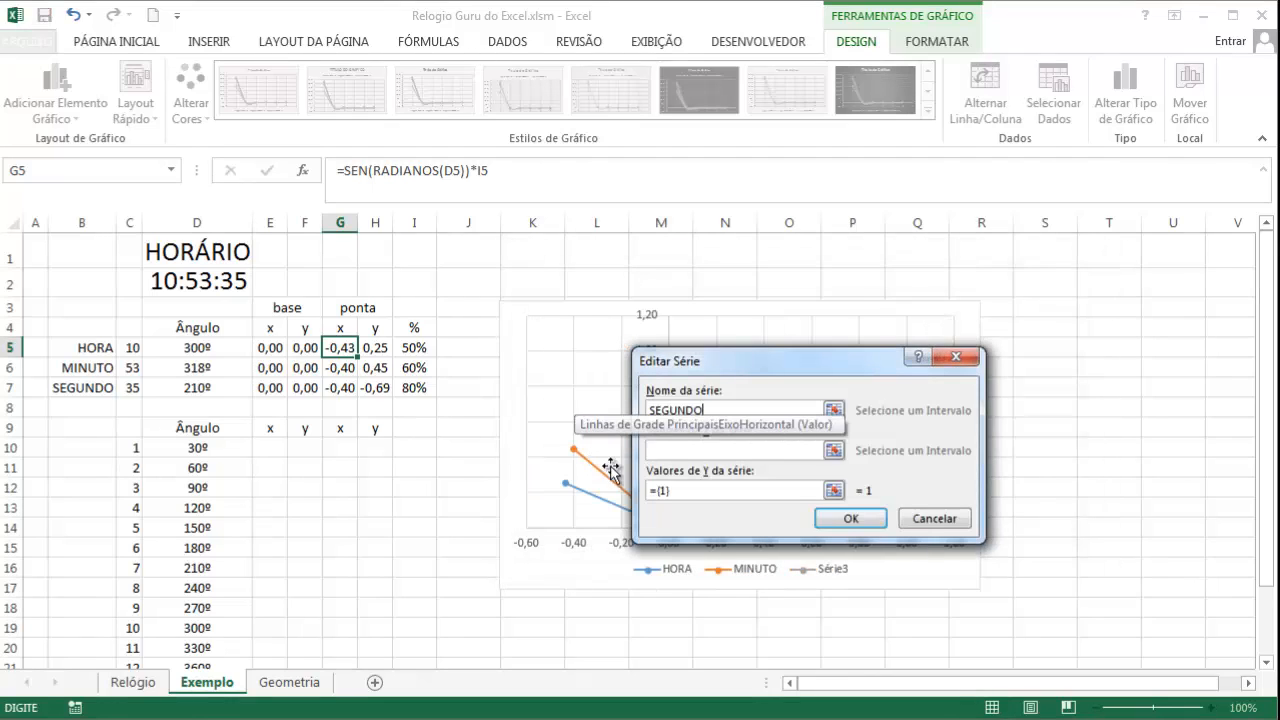
click(660, 449)
click(268, 387)
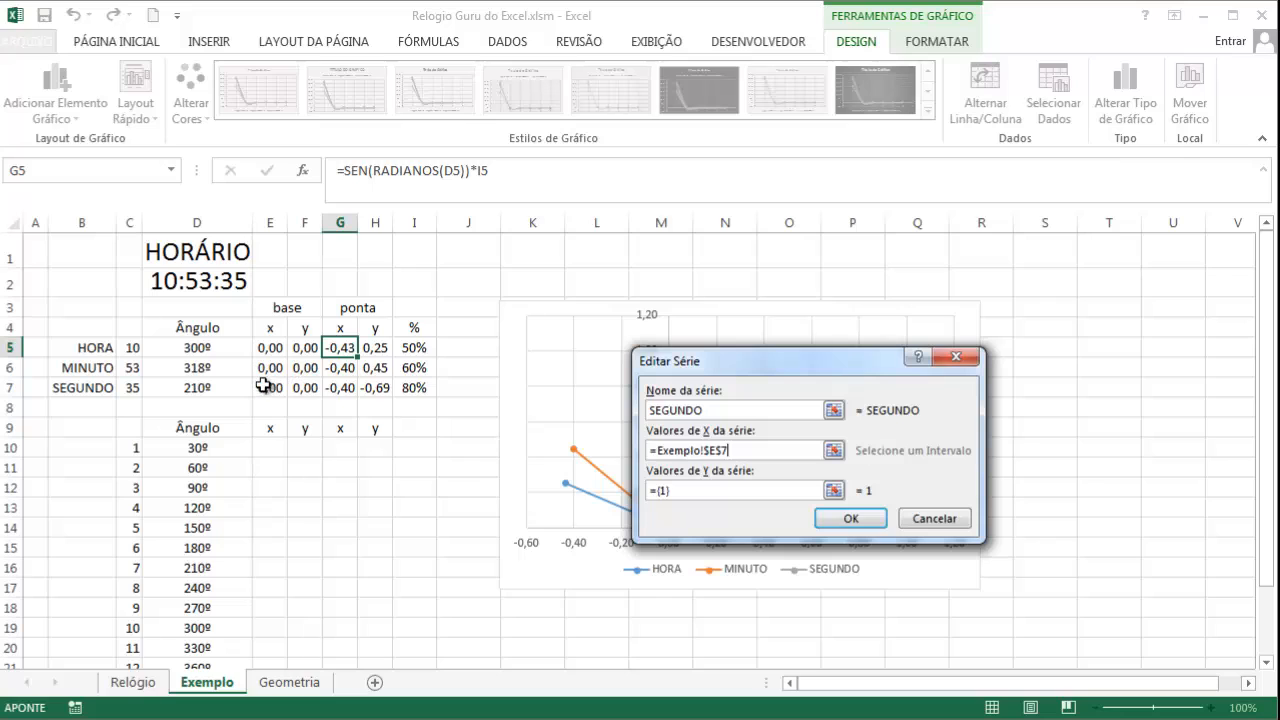
ctrl+click(343, 387)
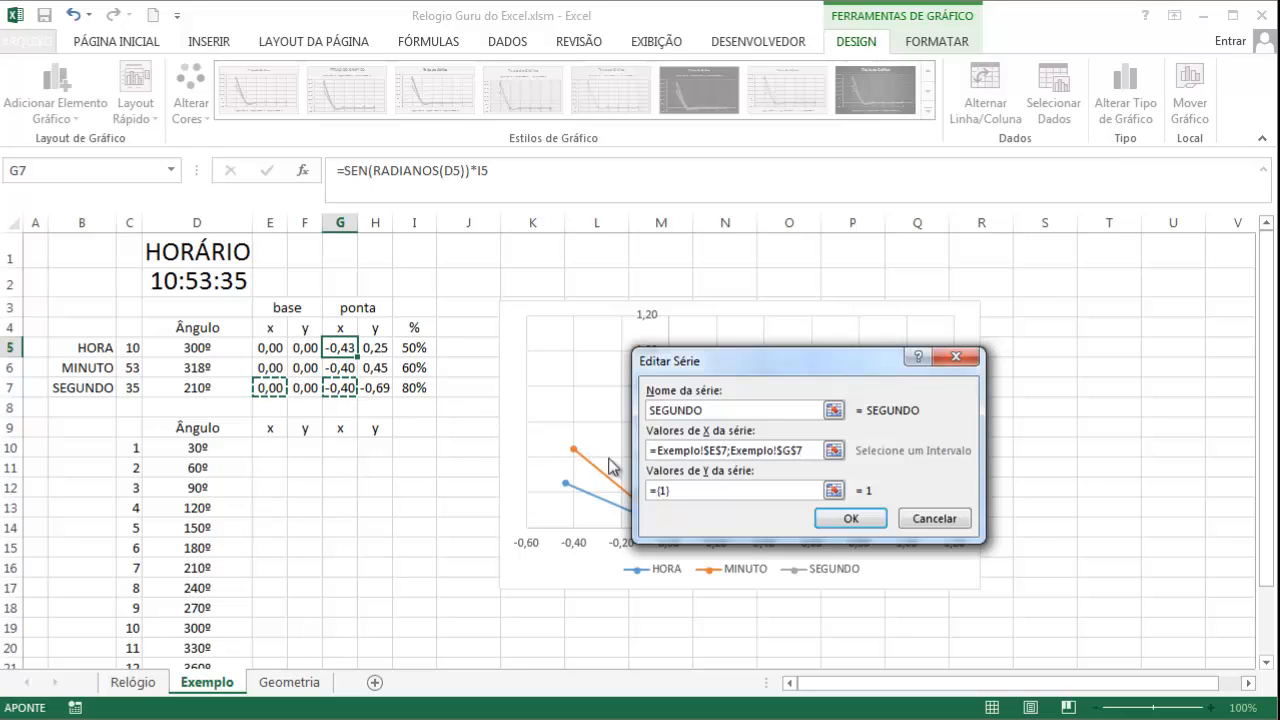
triple_click(668, 490)
key(BackSpace)
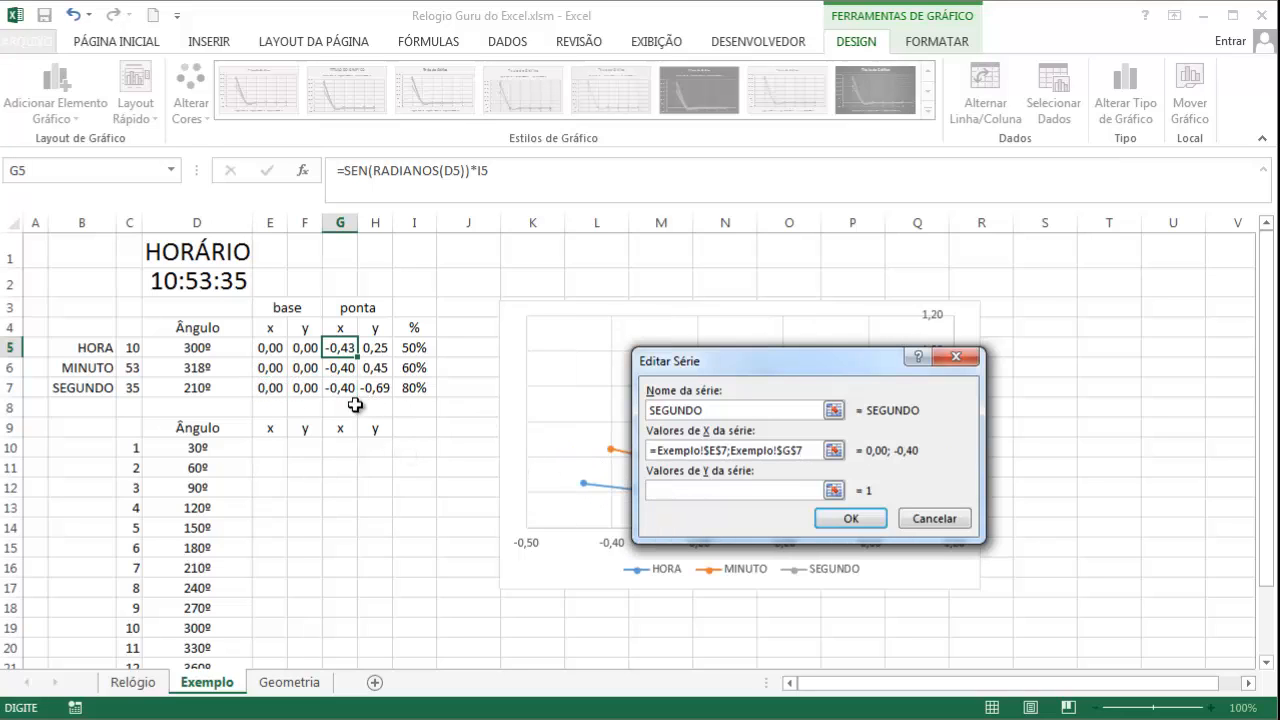
click(299, 395)
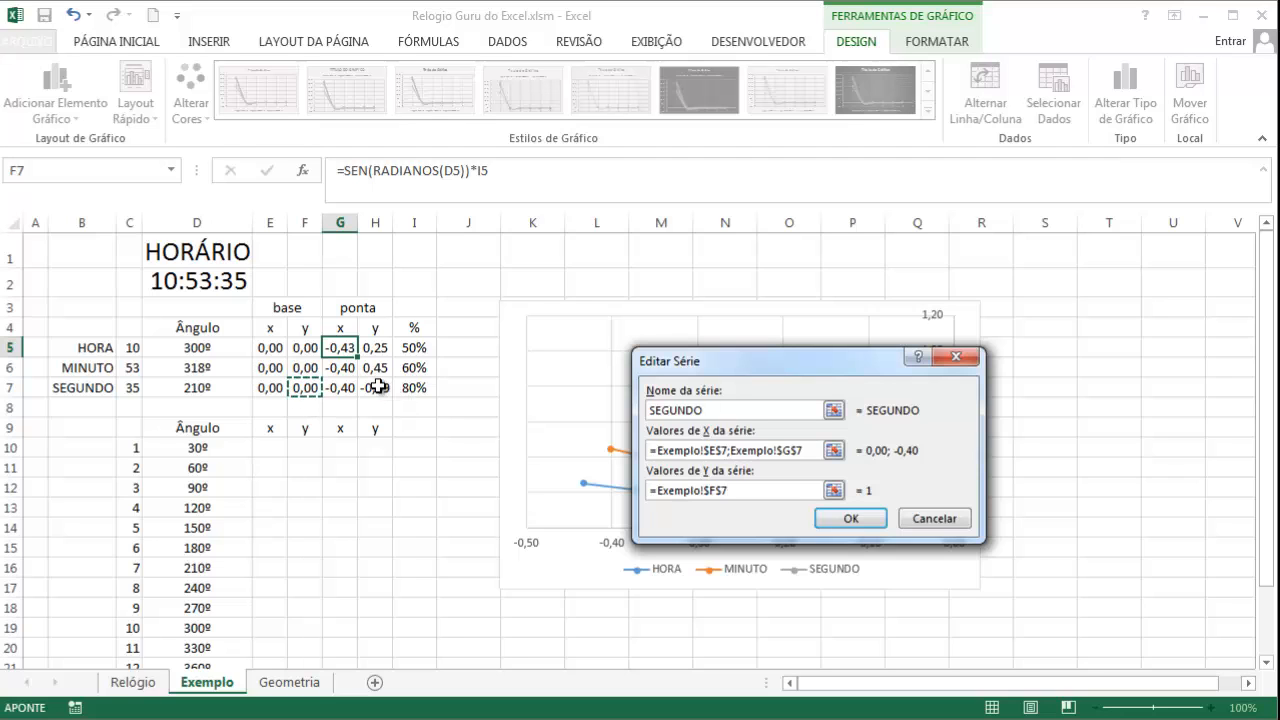
ctrl+click(376, 388)
click(833, 526)
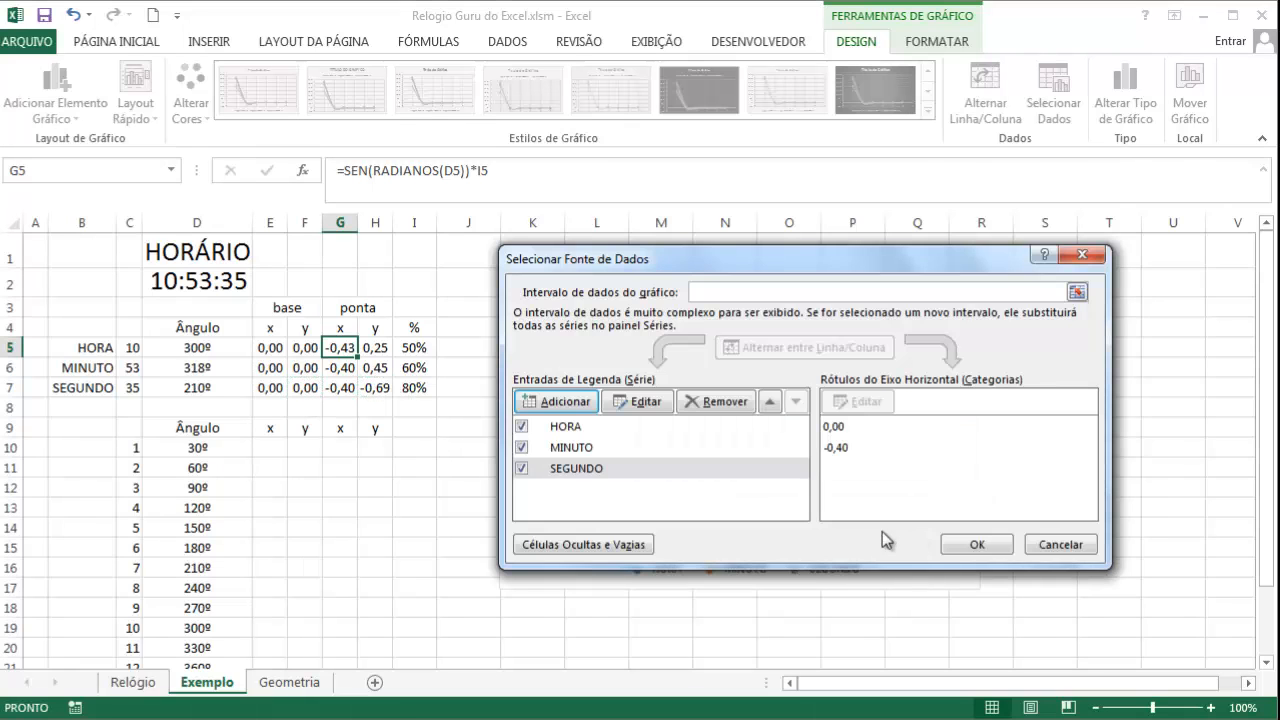
click(960, 543)
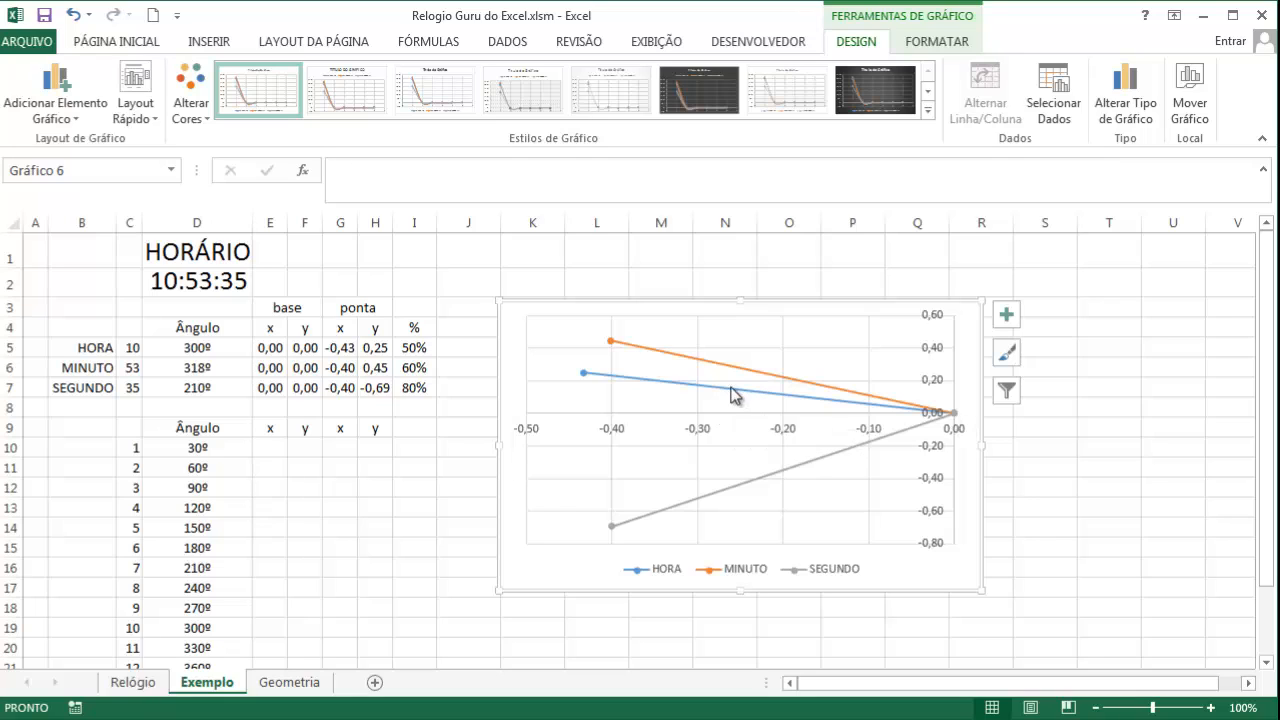
Check the circle on the Geometria sheet and set the chart's horizontal axis limits to a minimum of -1 and a maximum of 1
click(289, 683)
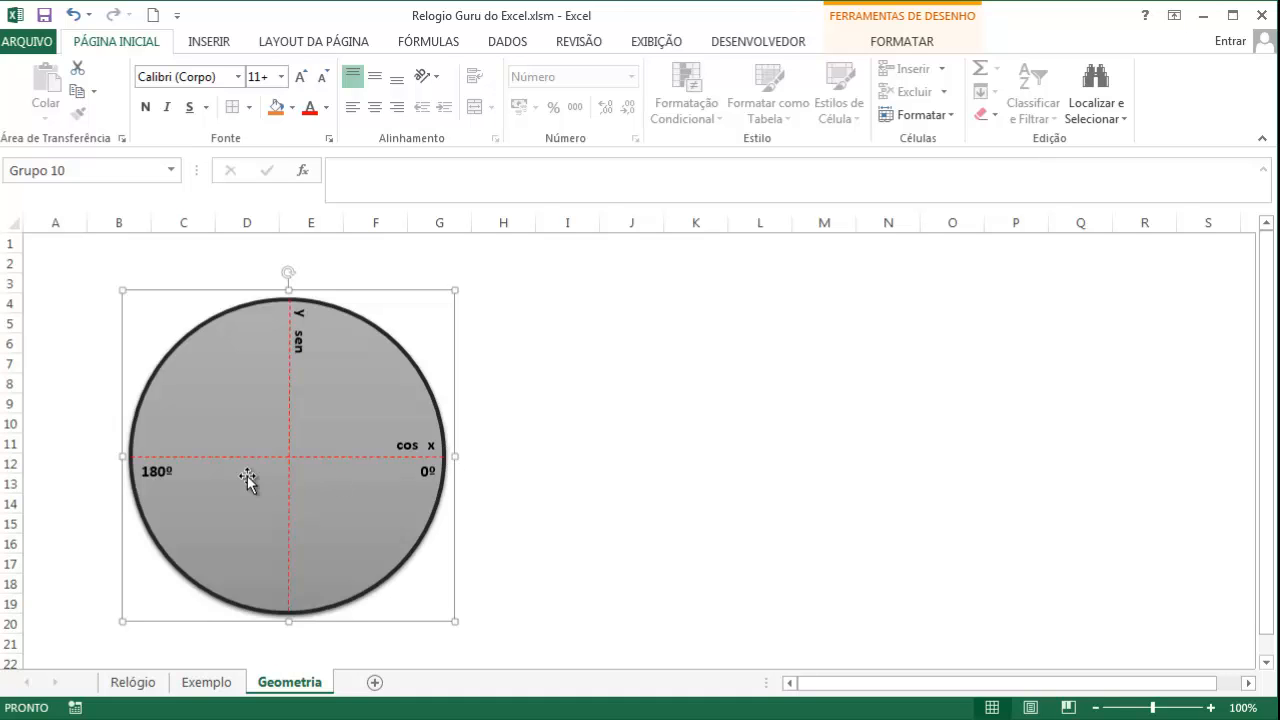
click(210, 682)
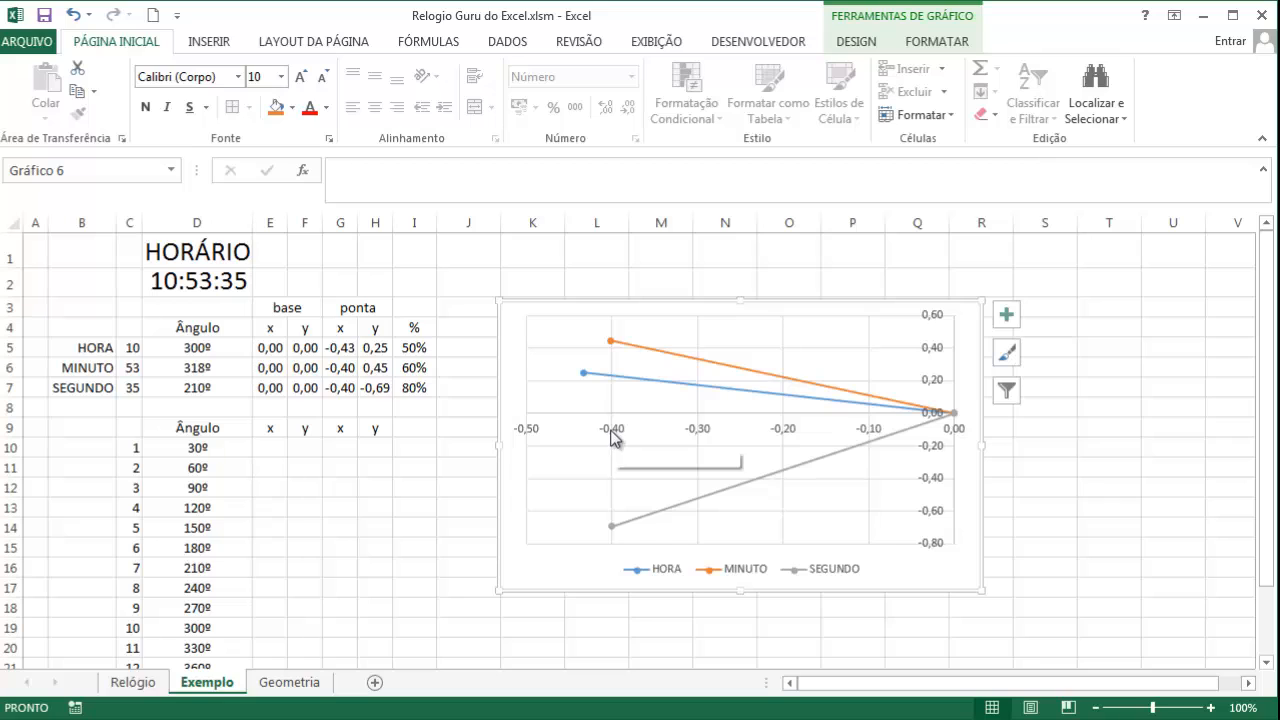
right_click(614, 440)
click(727, 642)
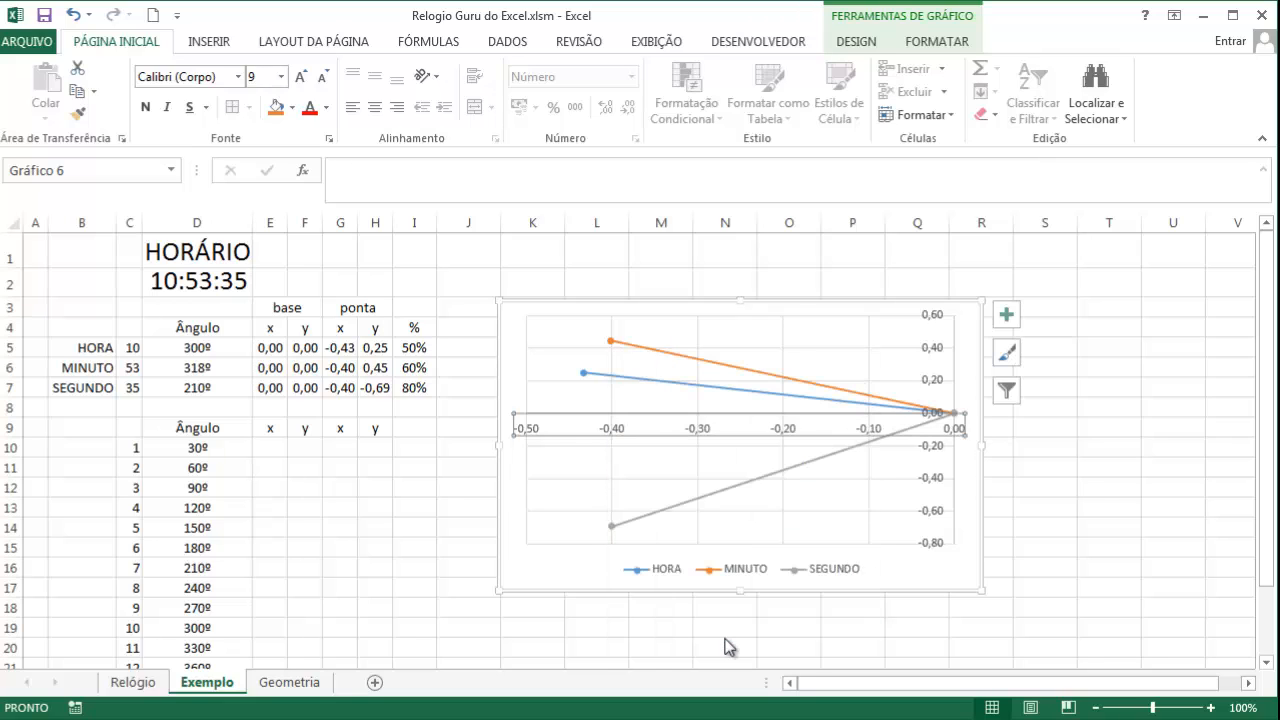
drag(1163, 399, 1026, 404)
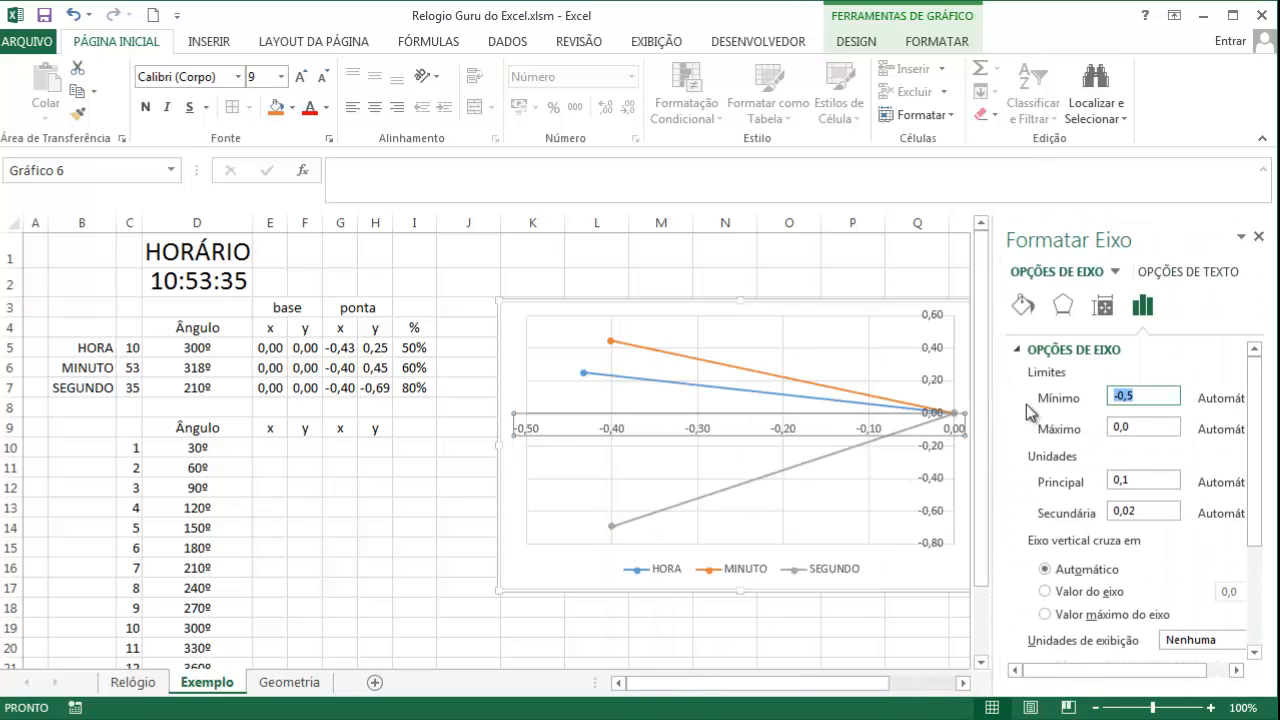
text(-1)
key(Return)
key(Tab)
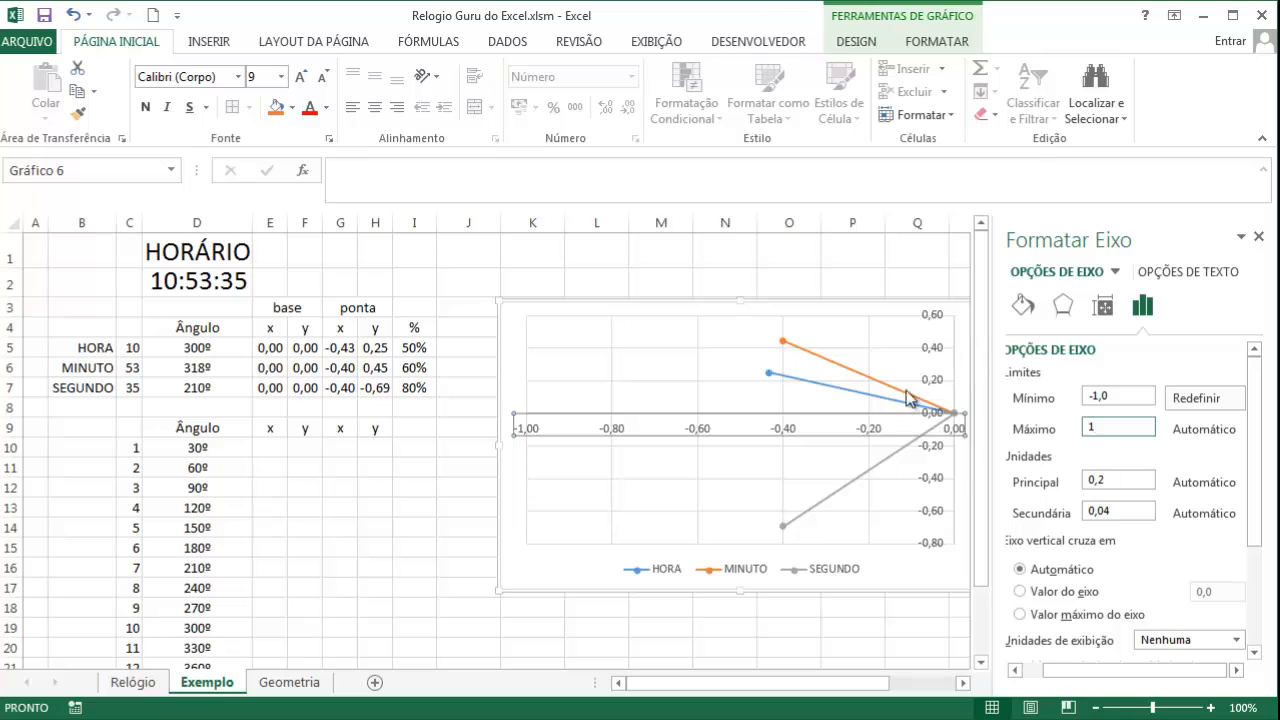
Set the chart's vertical axis limits to a minimum of -1 and a maximum of 1, and close the axis formatting
click(936, 479)
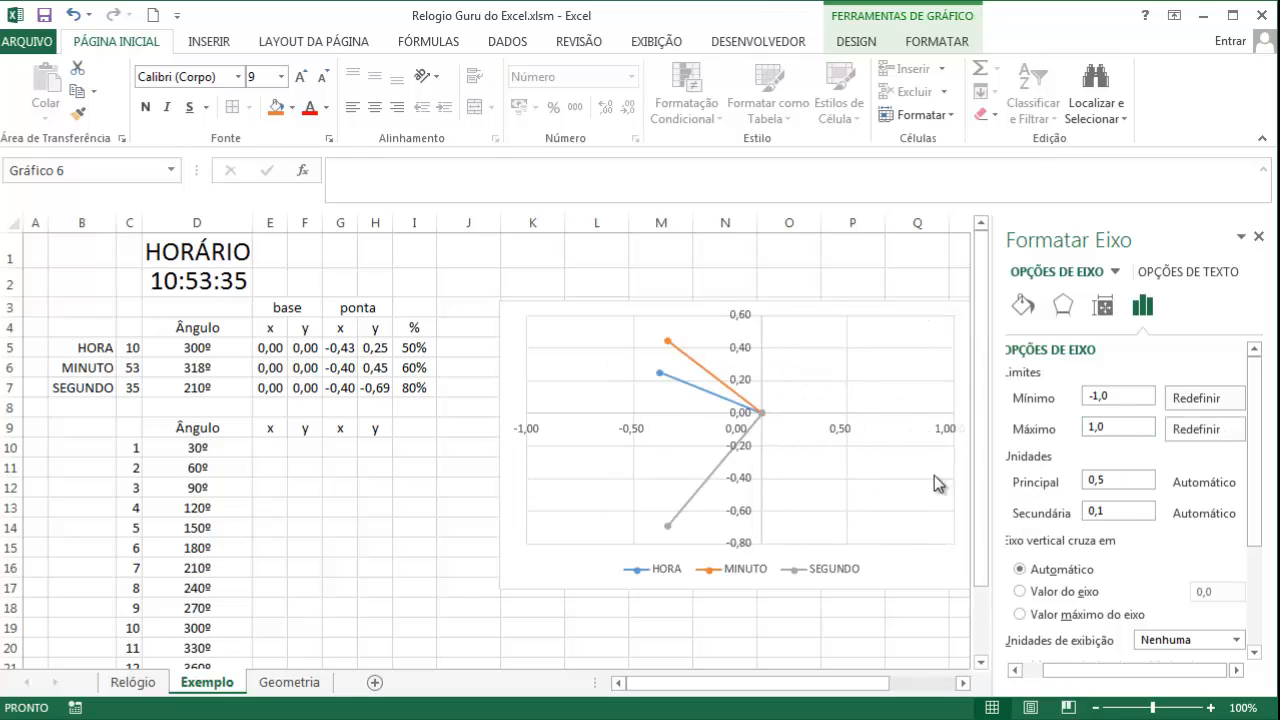
drag(1141, 404, 1075, 399)
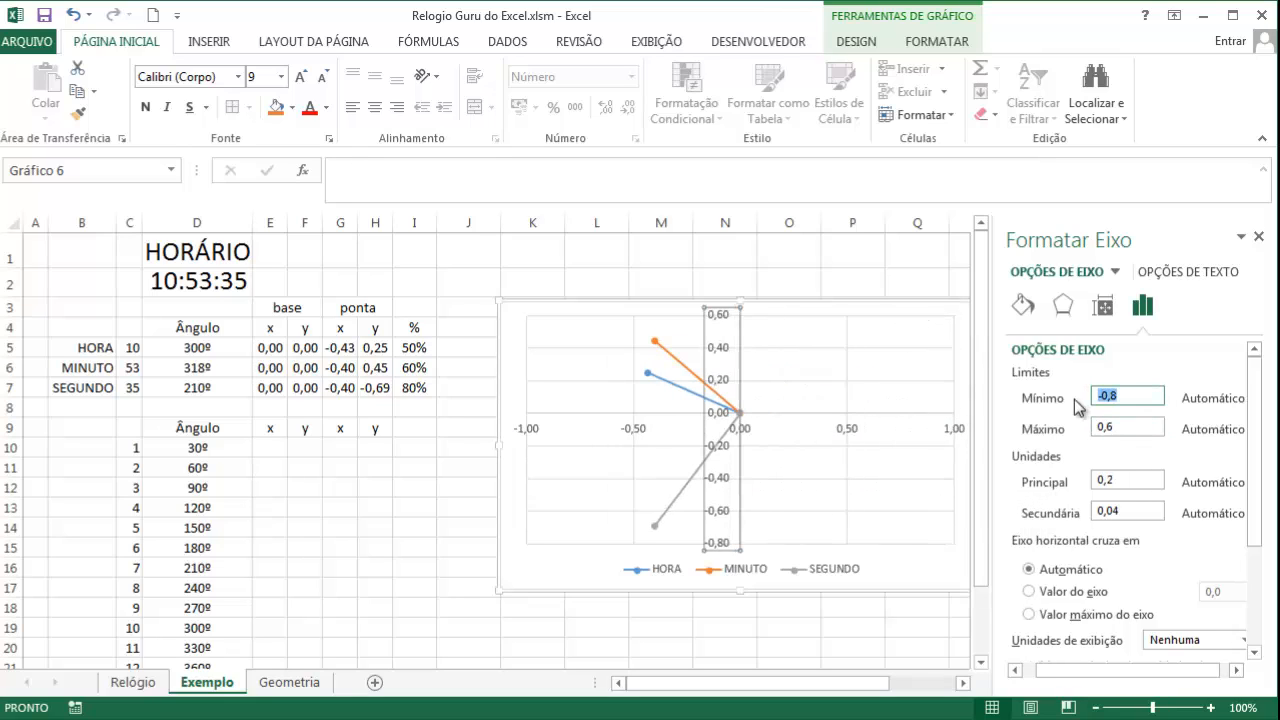
text(-1)
key(Tab)
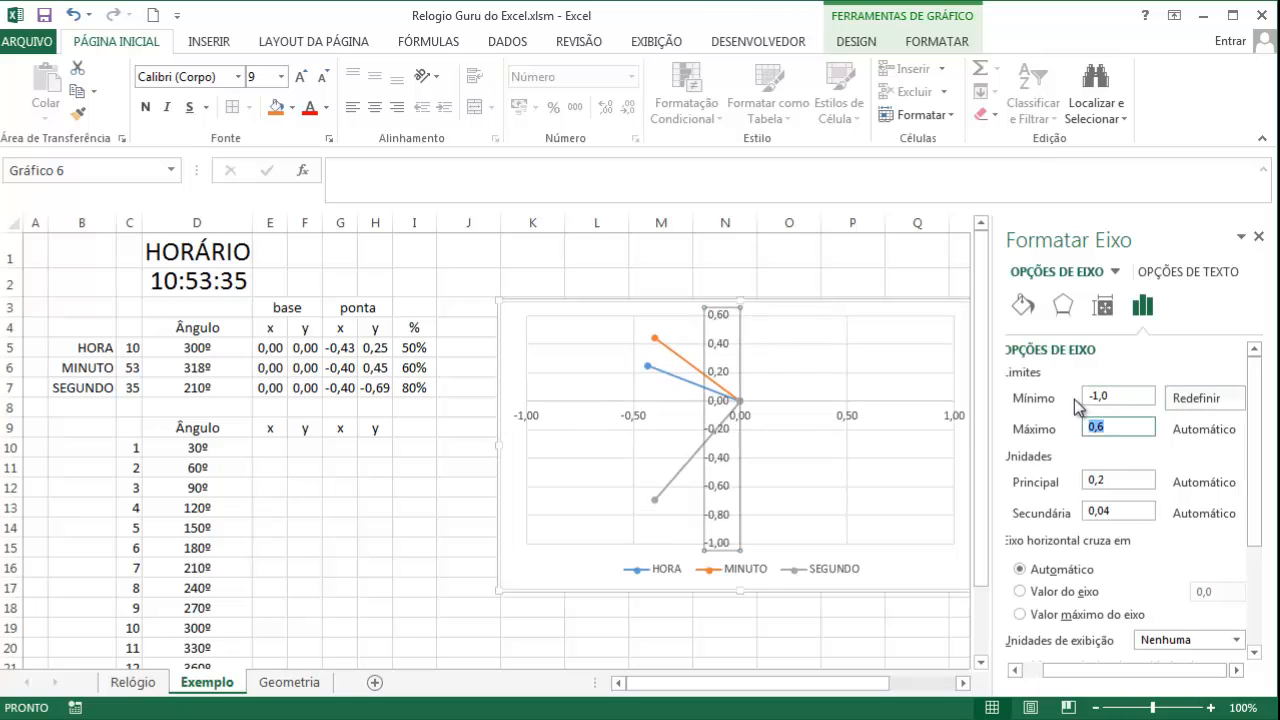
click(834, 434)
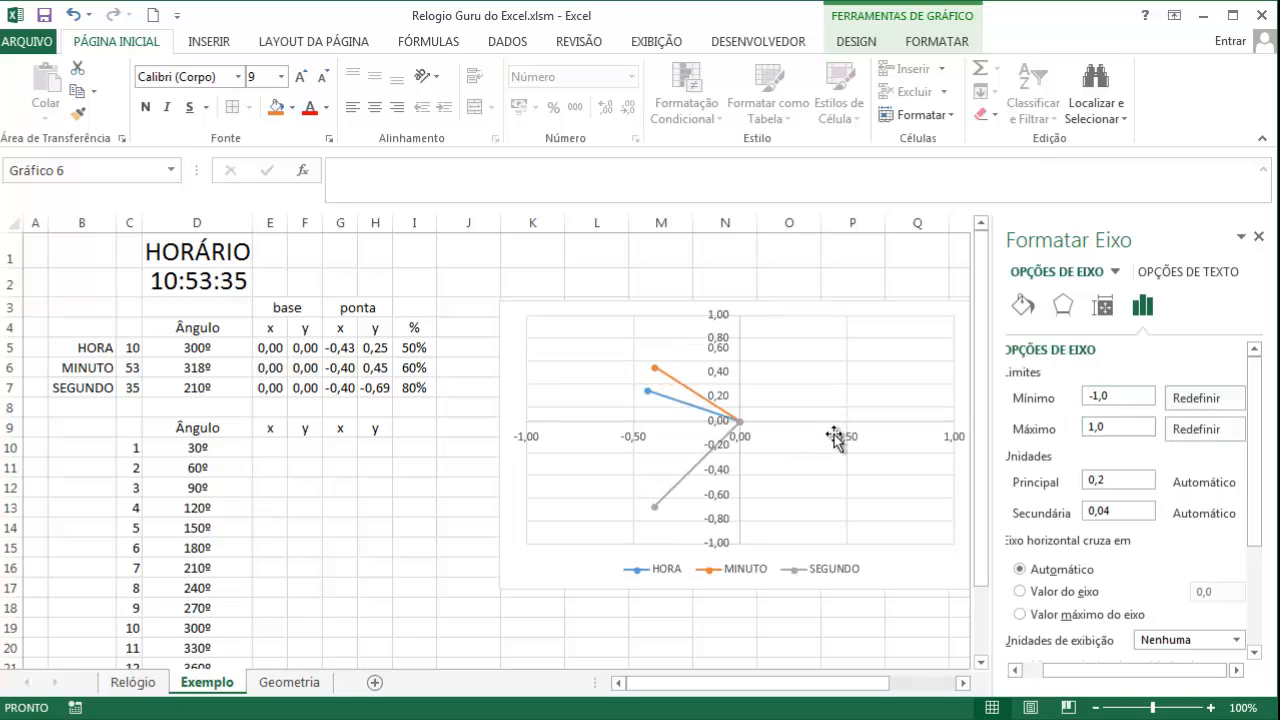
click(1258, 236)
click(1108, 347)
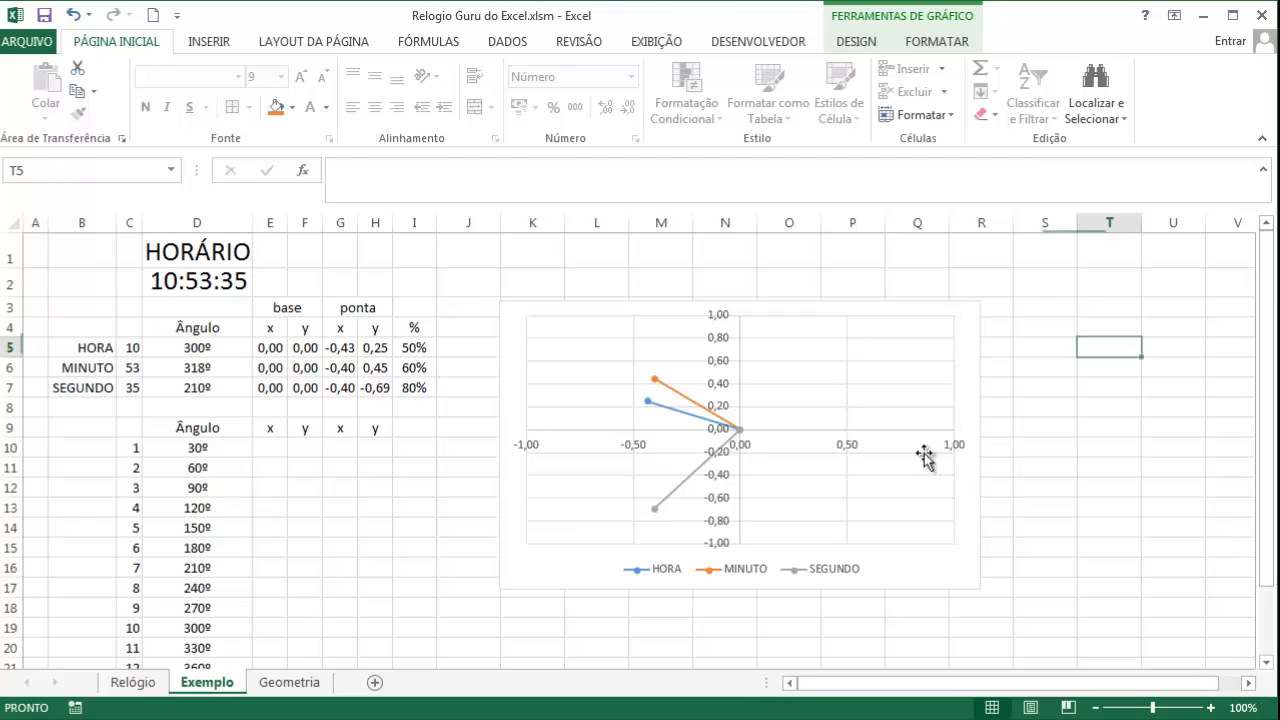
Delete the vertical and horizontal axes from the clock chart
click(211, 283)
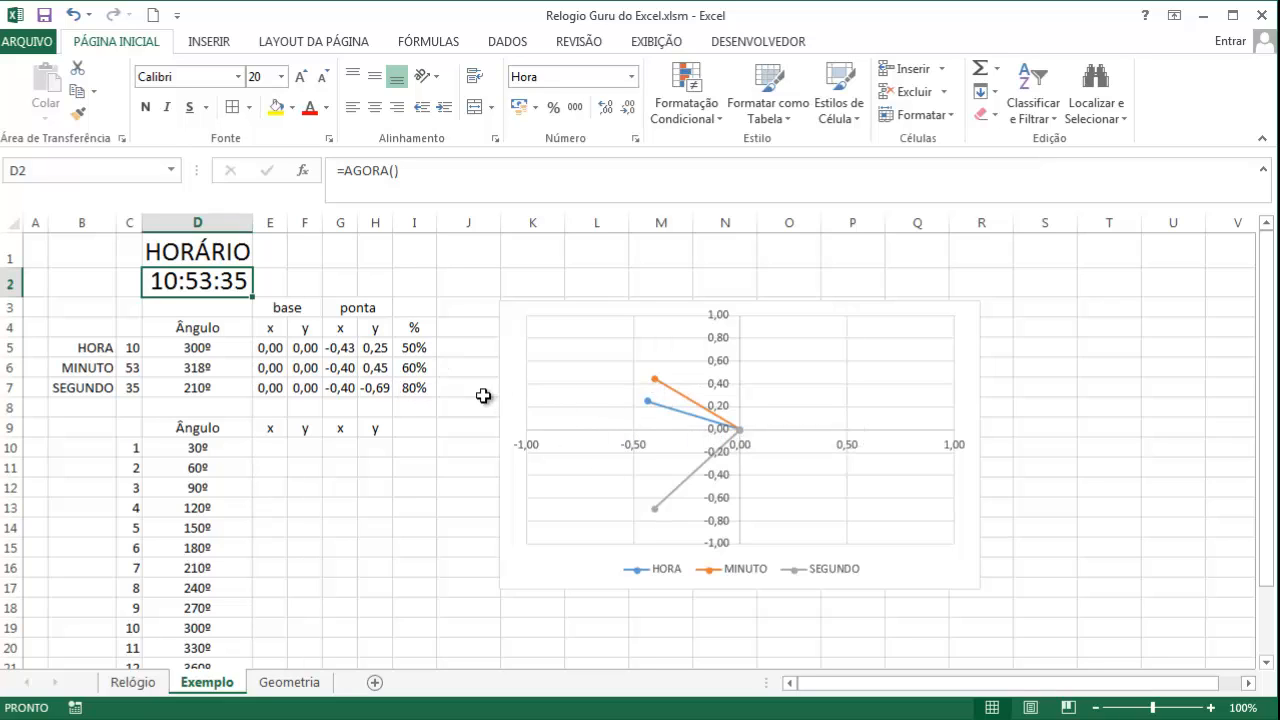
click(724, 372)
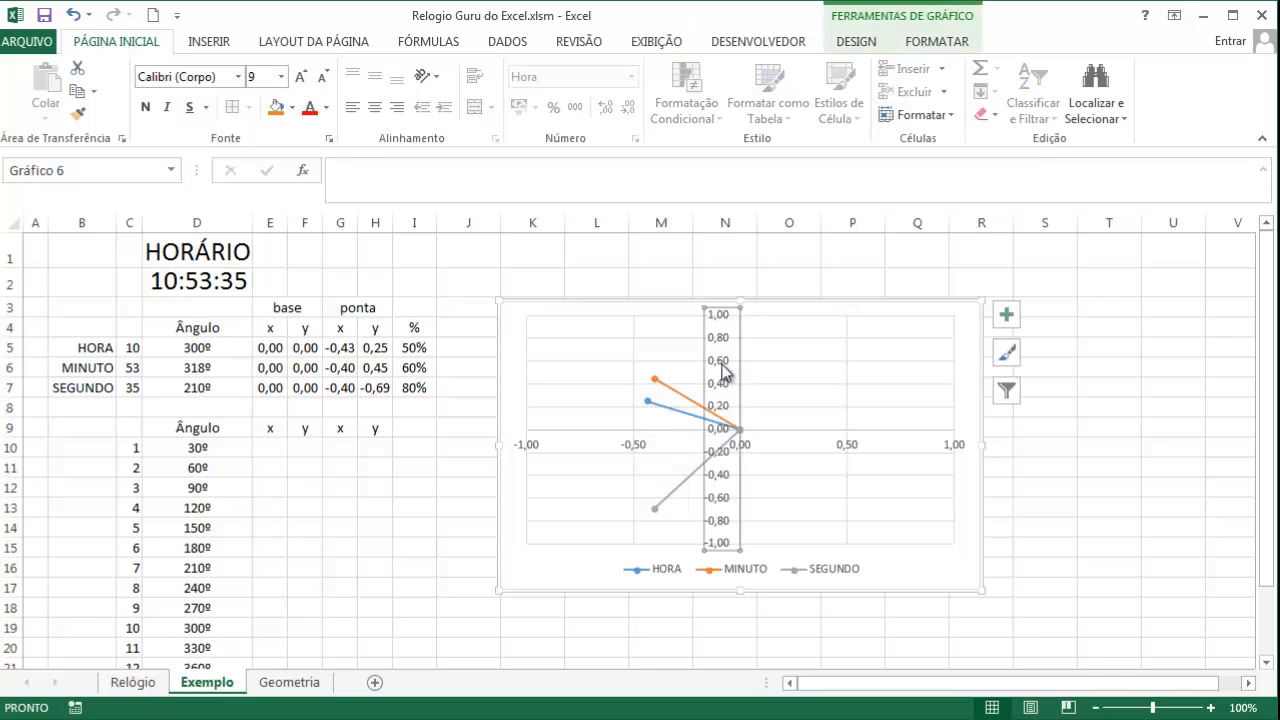
key(Delete)
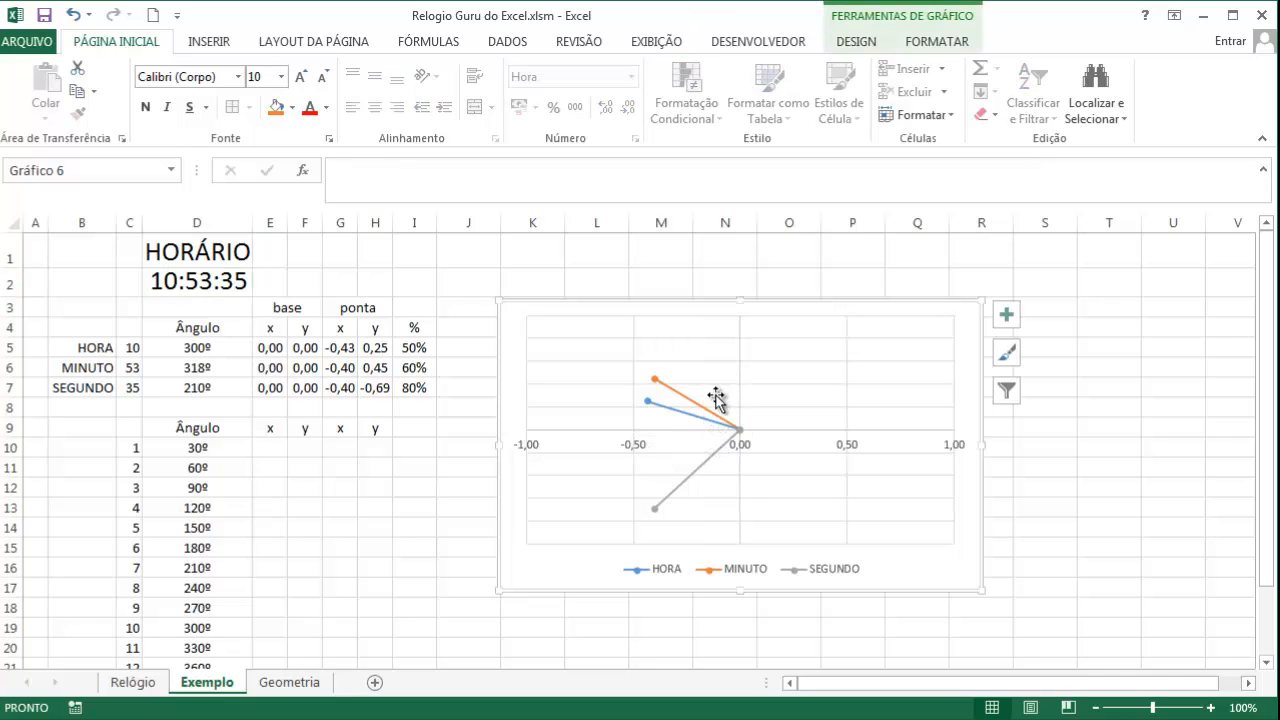
click(780, 430)
key(Delete)
Remove the horizontal and vertical gridlines from the clock chart
click(760, 386)
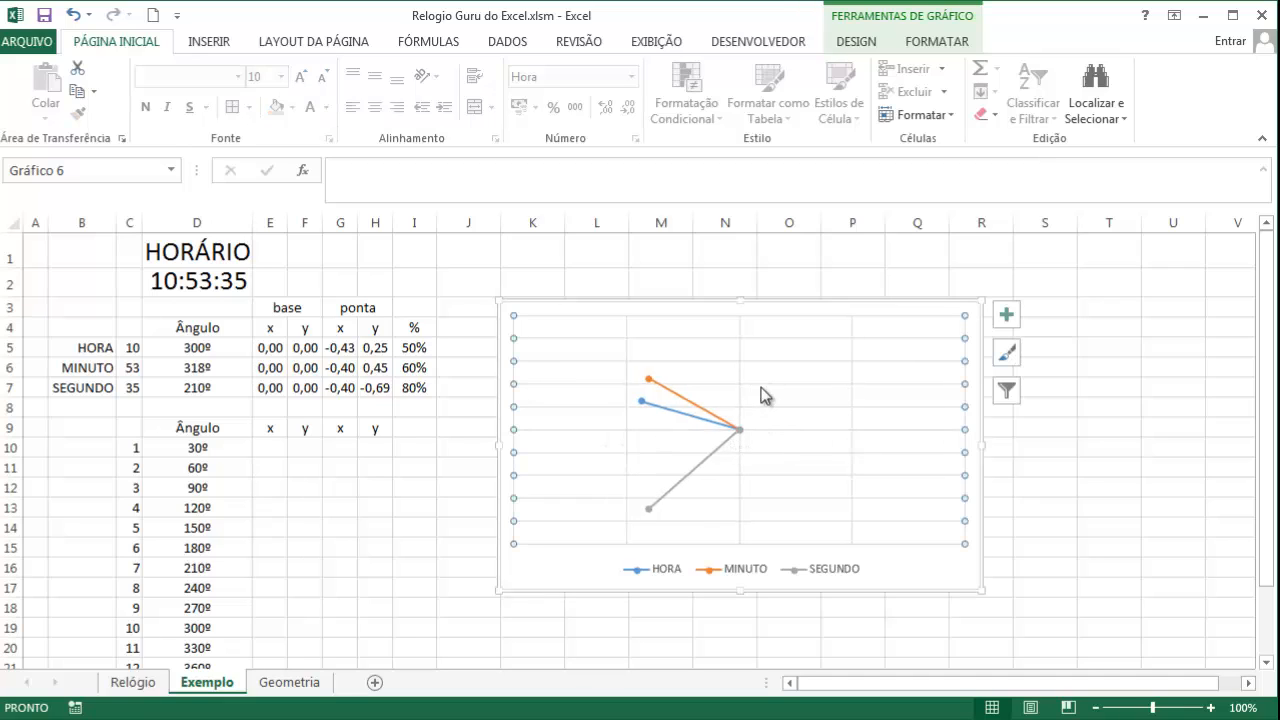
key(Delete)
click(740, 395)
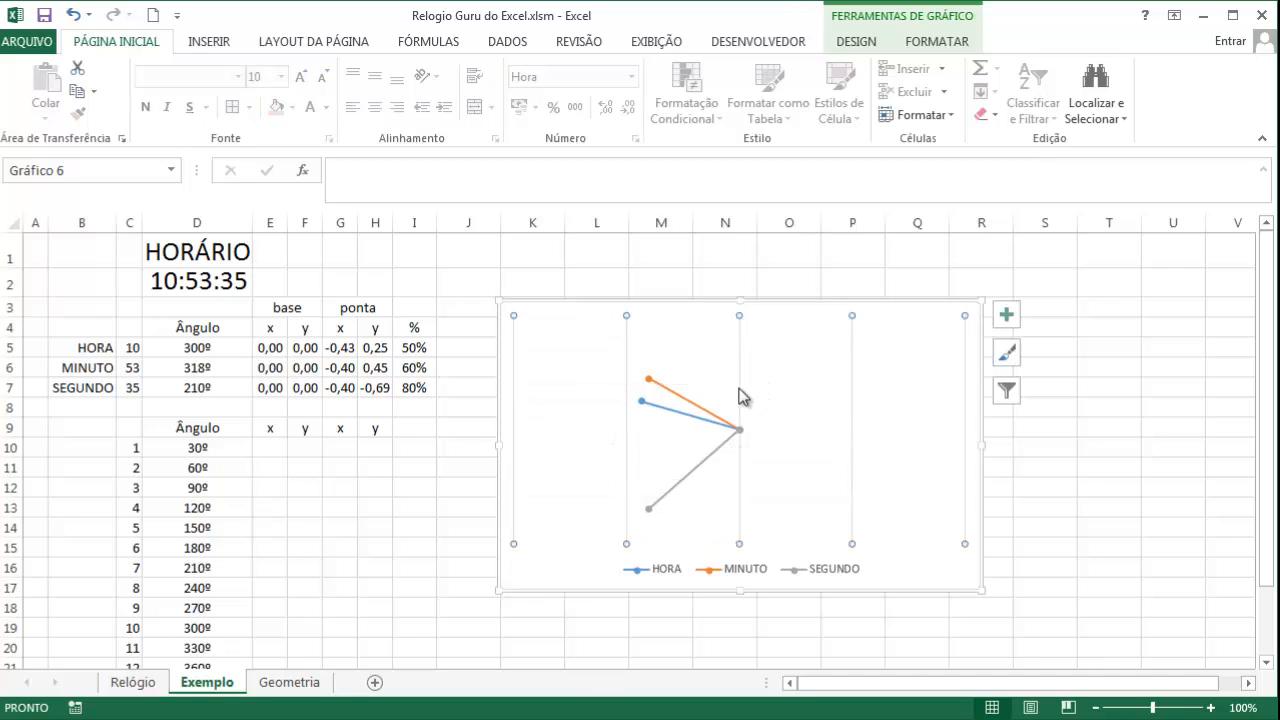
key(Delete)
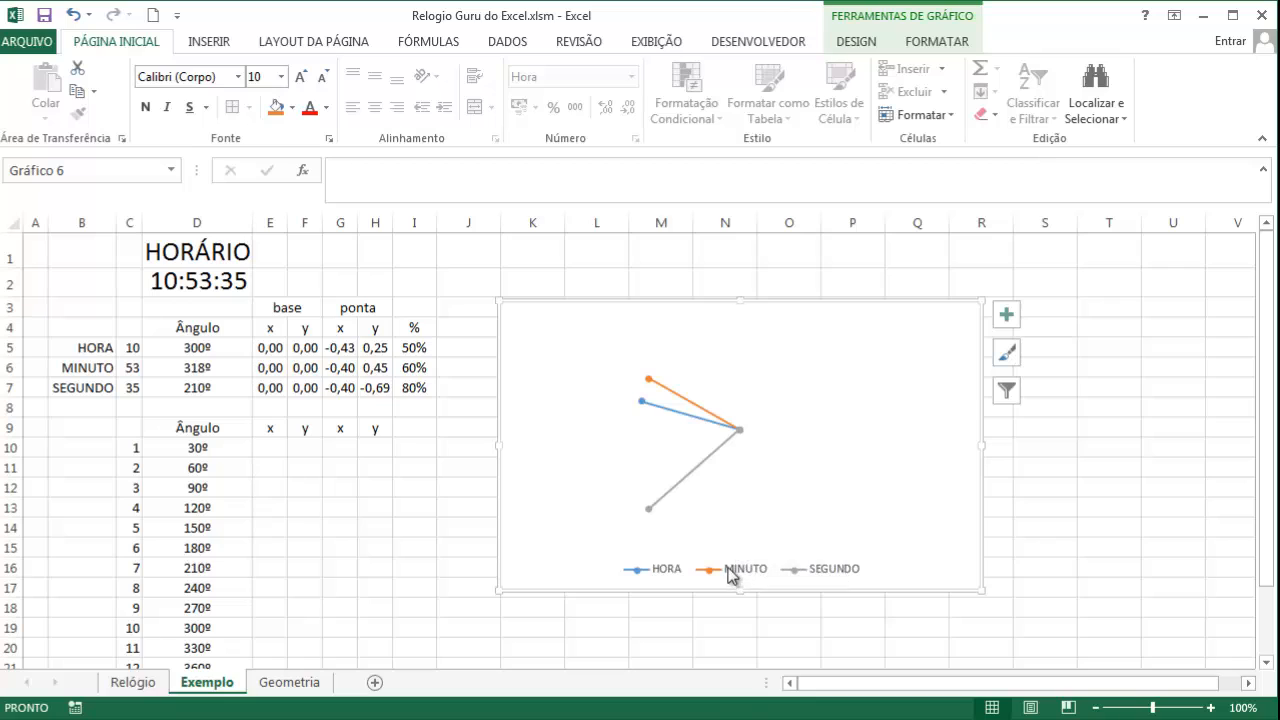
Delete the chart's legend and narrow the chart so it spans columns K to about Q
click(729, 572)
key(Delete)
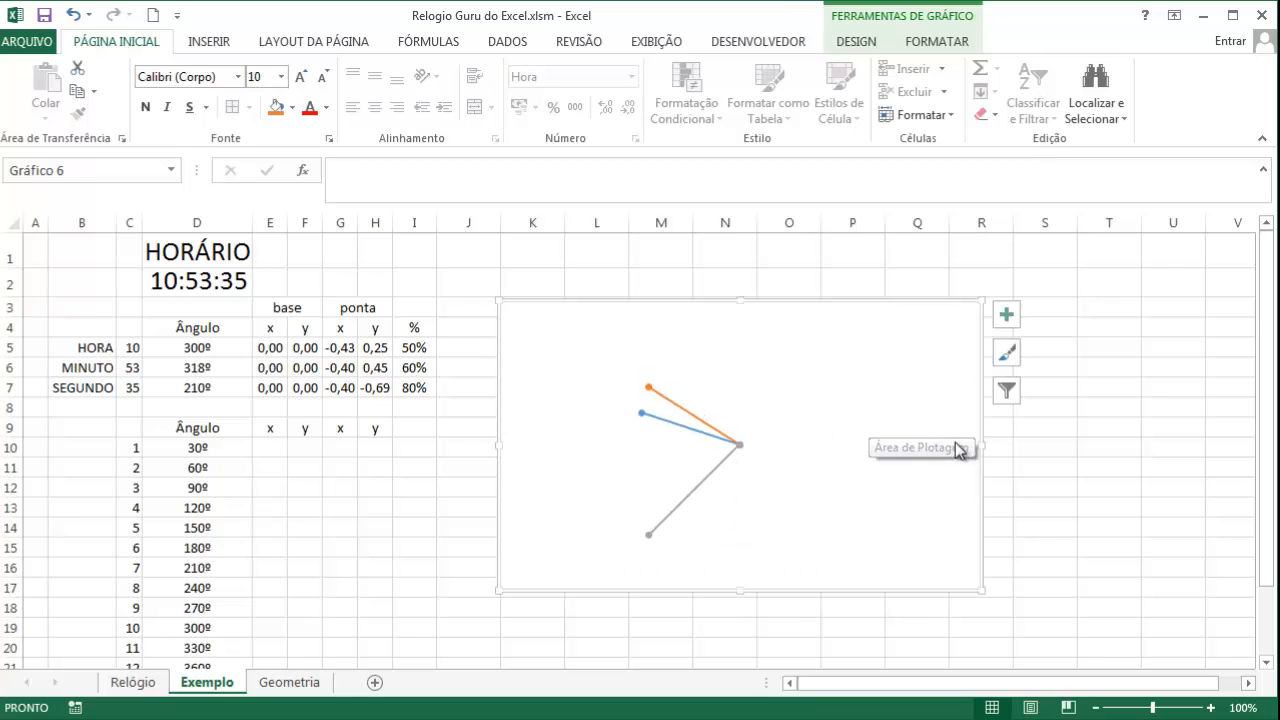
drag(980, 445, 891, 446)
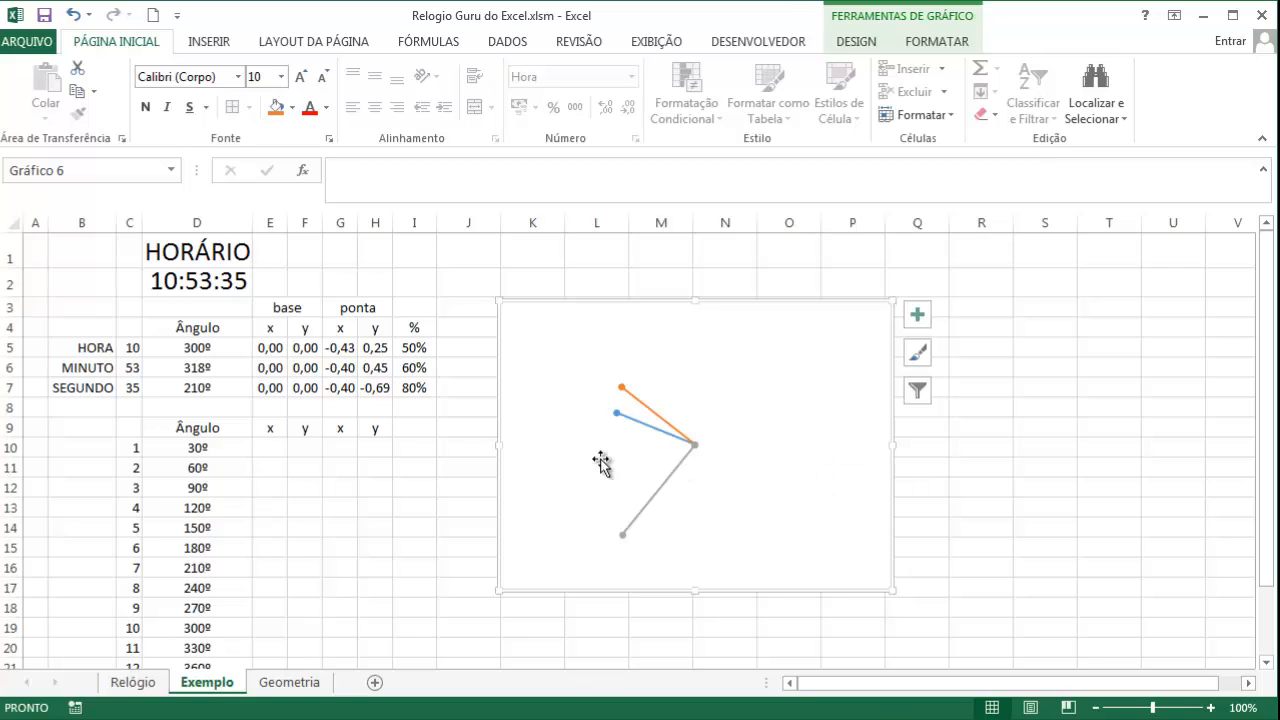
Enter 0 as the x and y base coordinates of hour mark 1 in E10 and F10
click(261, 449)
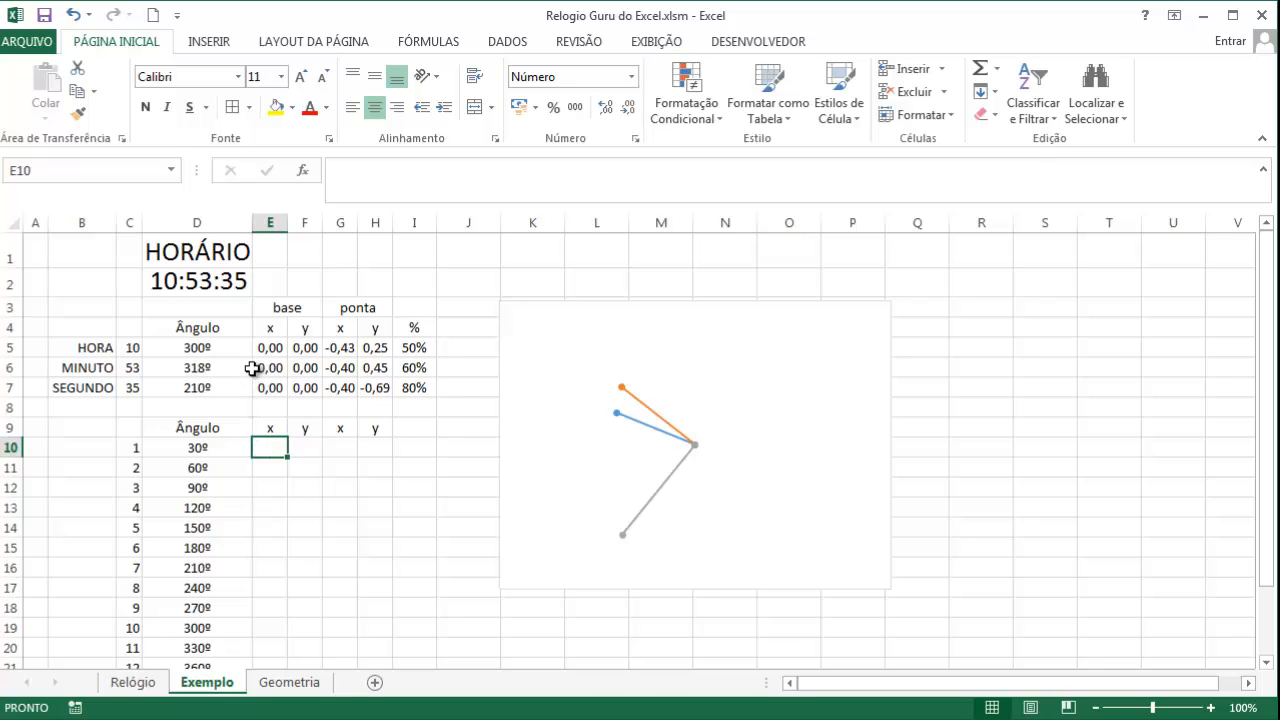
drag(103, 347, 266, 345)
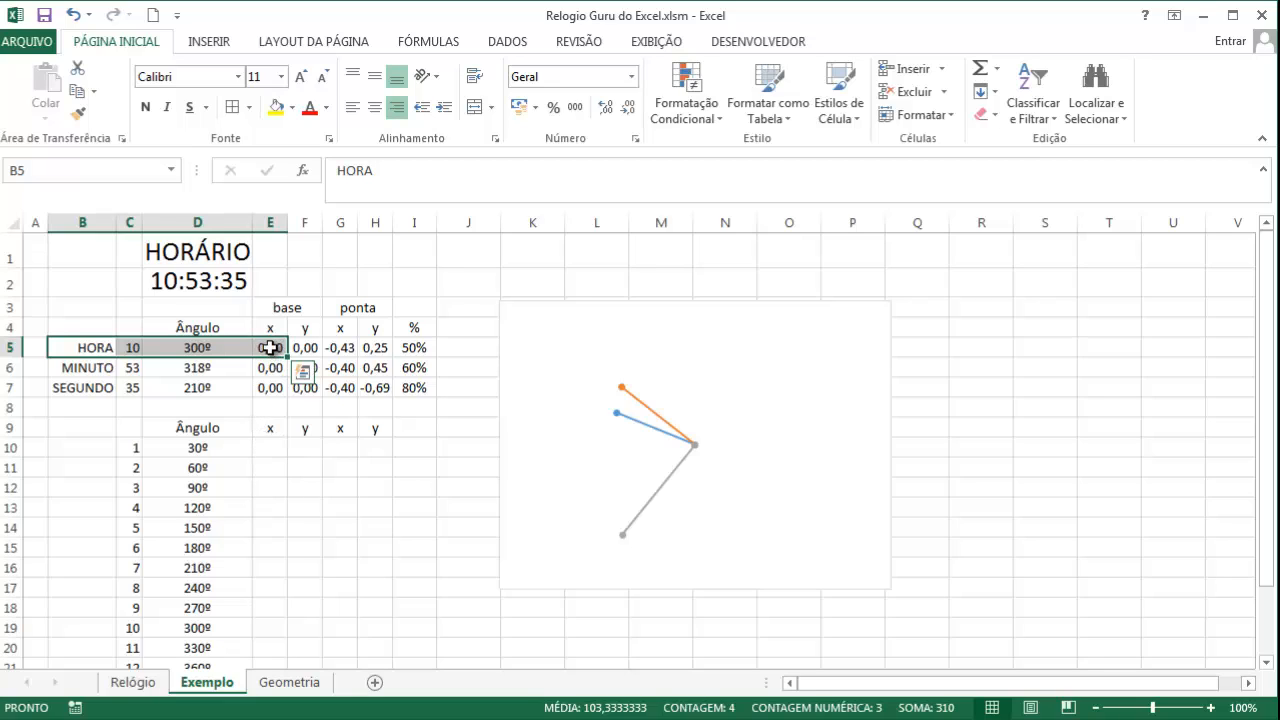
click(271, 446)
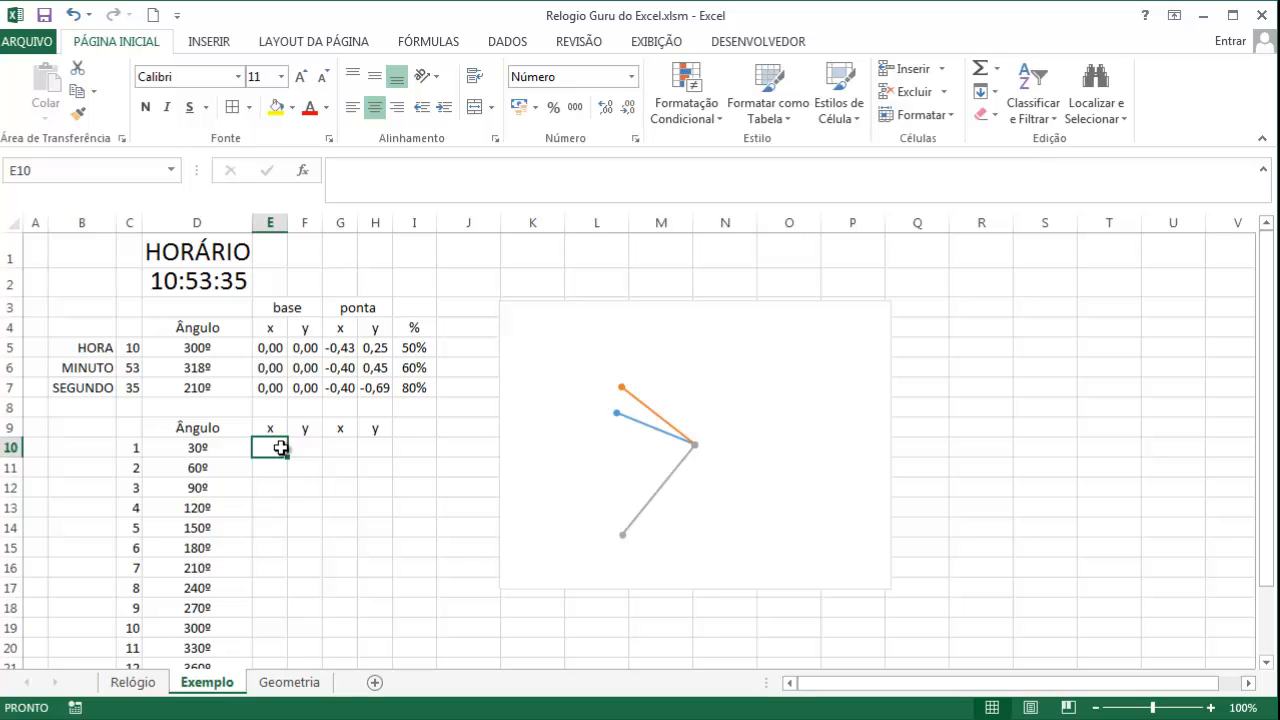
text(0)
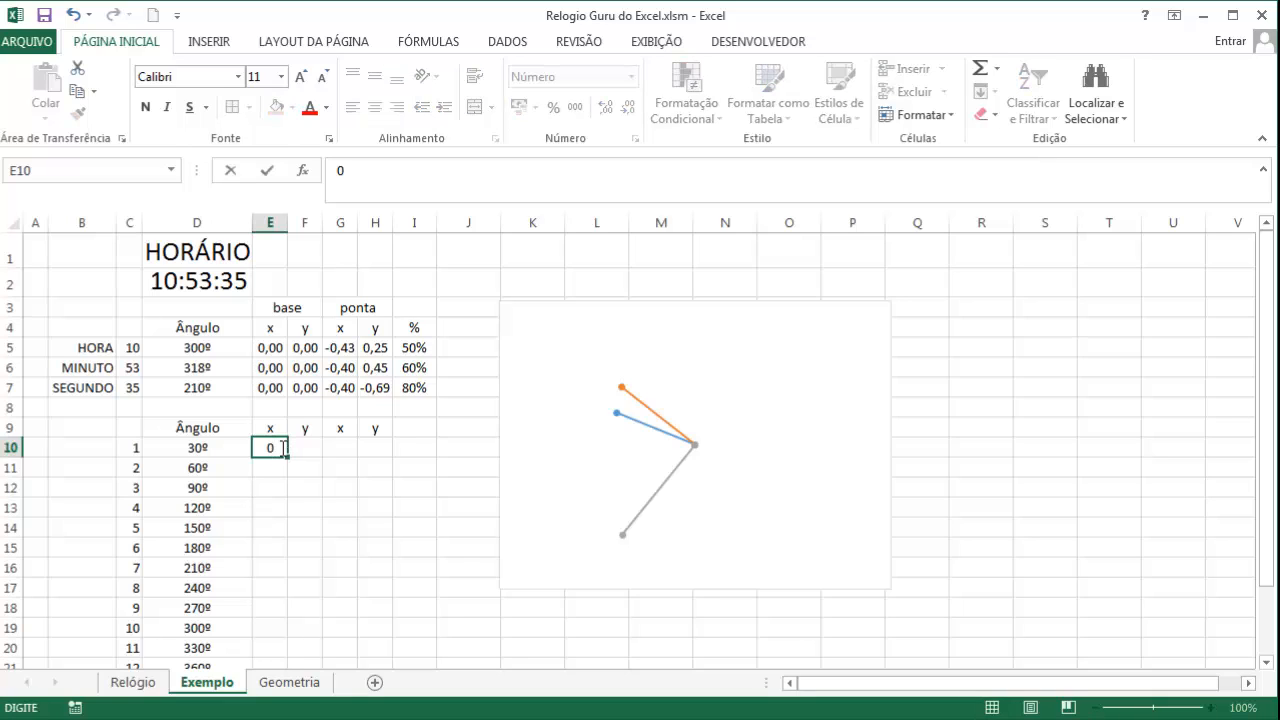
key(Tab)
text(0)
key(Down)
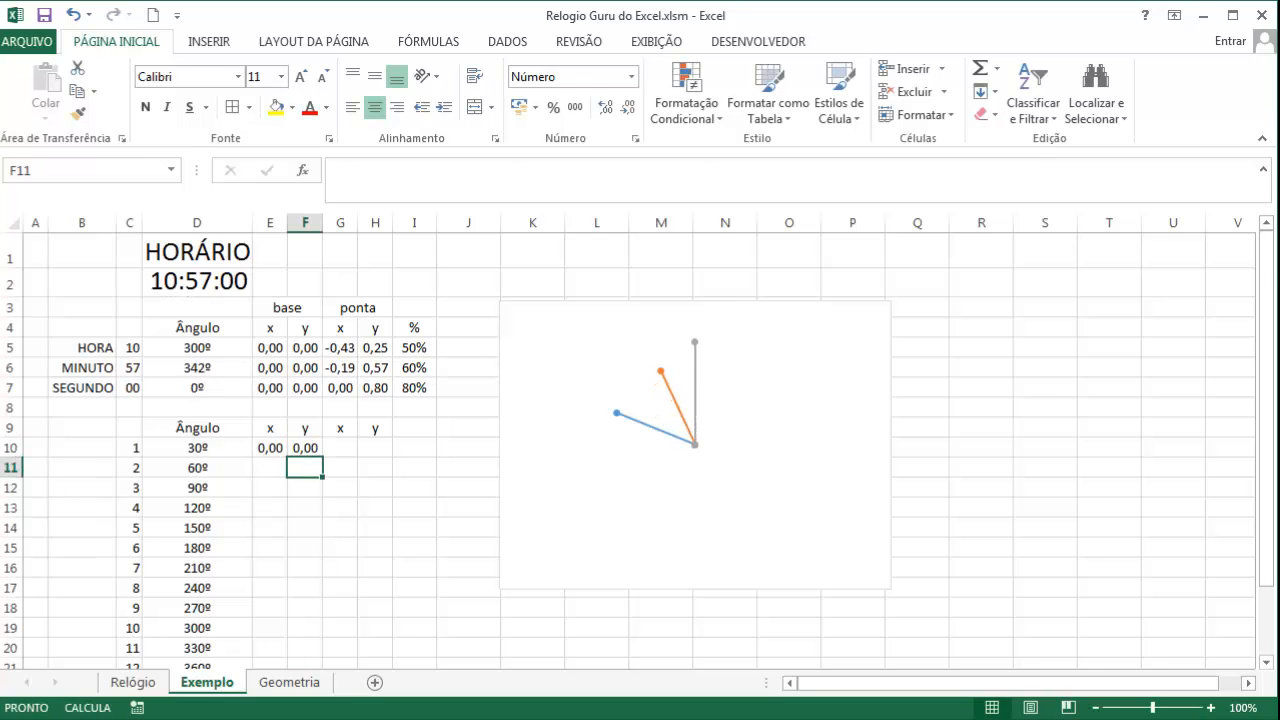
Check the hour-mark table on the Relógio sheet and fill the zeros in E10:F10 down through row 21 on Exemplo
click(133, 682)
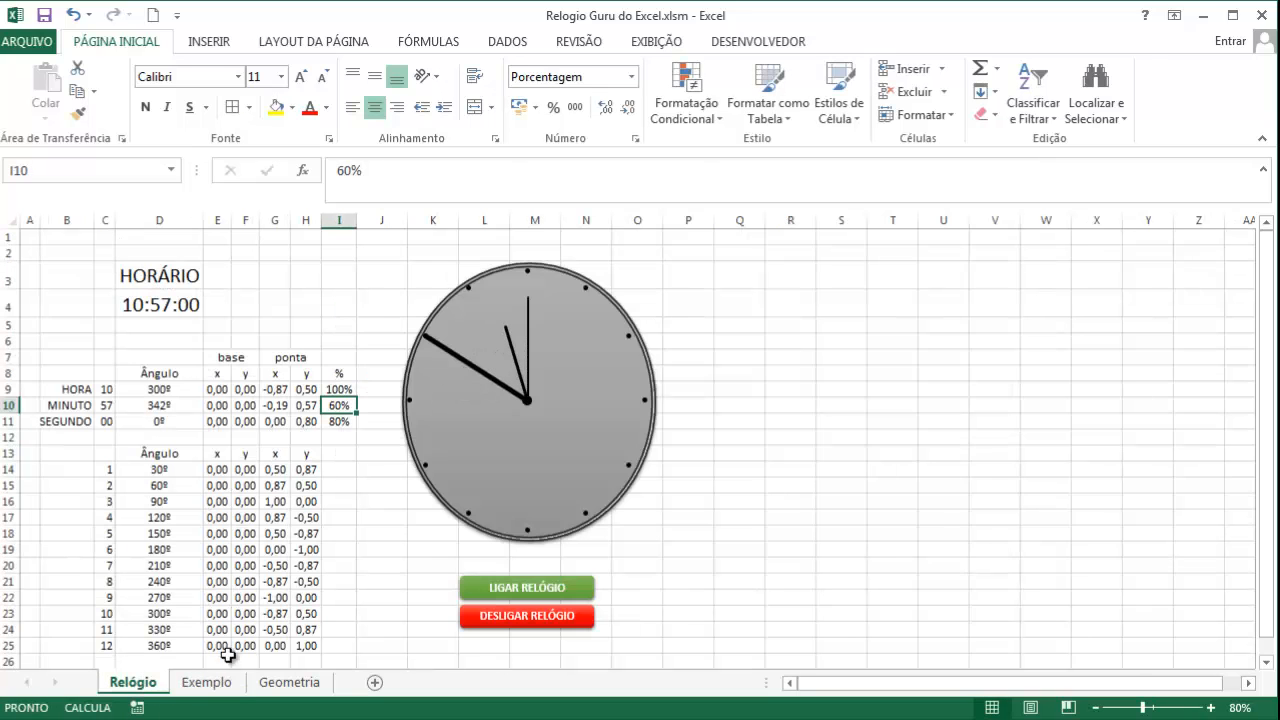
click(206, 682)
drag(282, 450, 298, 640)
click(324, 462)
scroll(354, 457, up, 1)
Copy the HORA hand's tip formulas from G5:H5 into G10:H10
drag(338, 350, 372, 360)
key(ctrl+c)
click(343, 450)
key(ctrl+v)
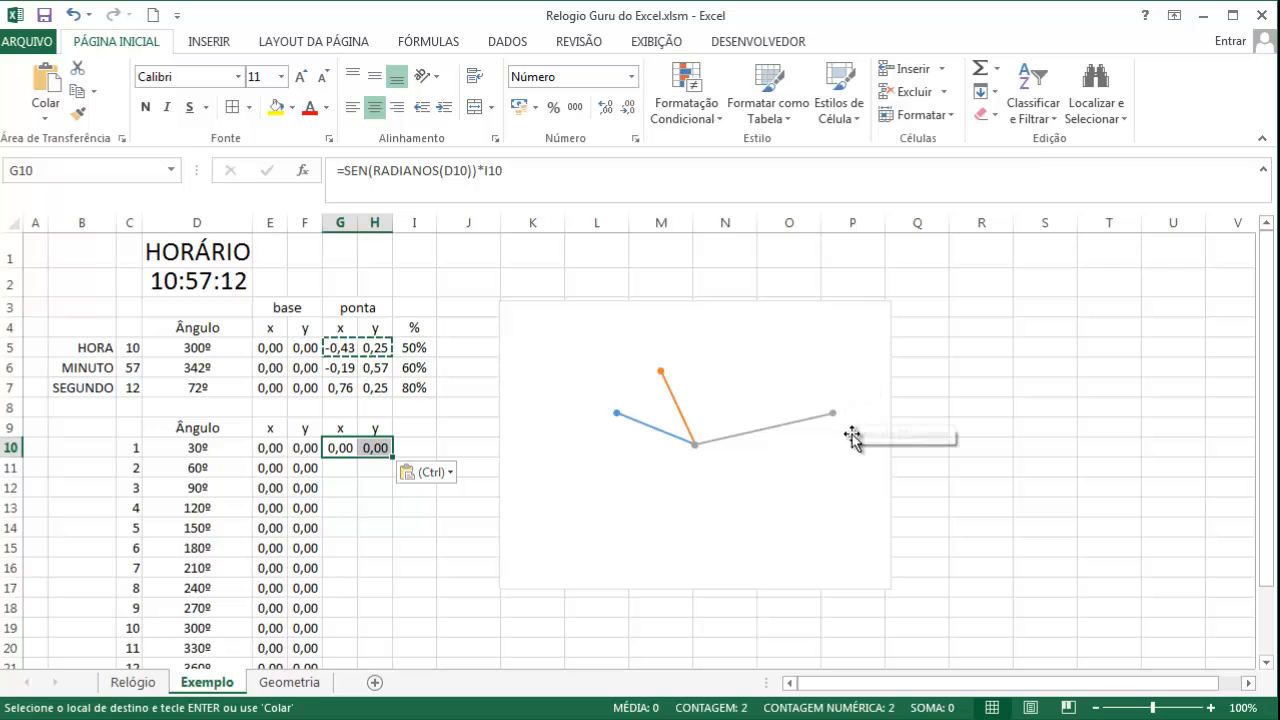
Remove the percentage multiplier from G10 so its formula is =SEN(RADIANOS(D10))
click(343, 449)
double_click(343, 449)
click(426, 449)
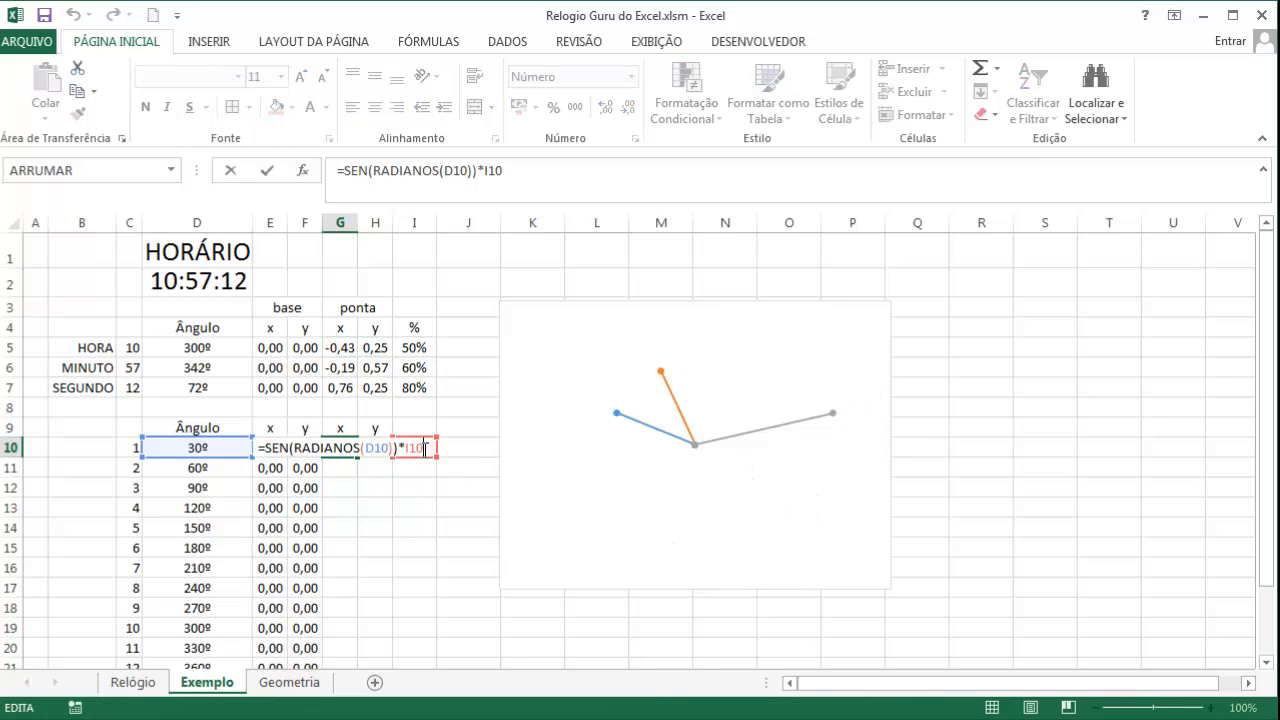
key(BackSpace)
key(BackSpace)
key(BackSpace)
key(BackSpace)
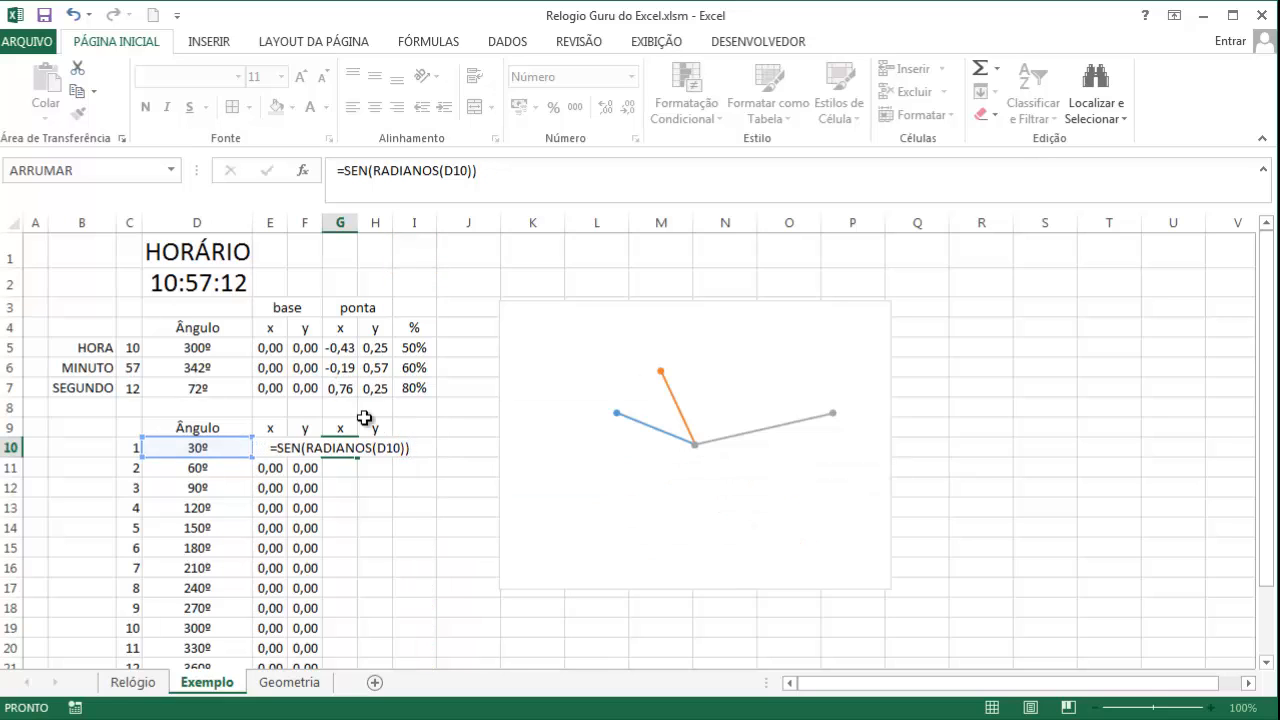
key(Return)
Remove the percentage multiplier from H10 so its formula is =COS(RADIANOS(D10))
double_click(385, 451)
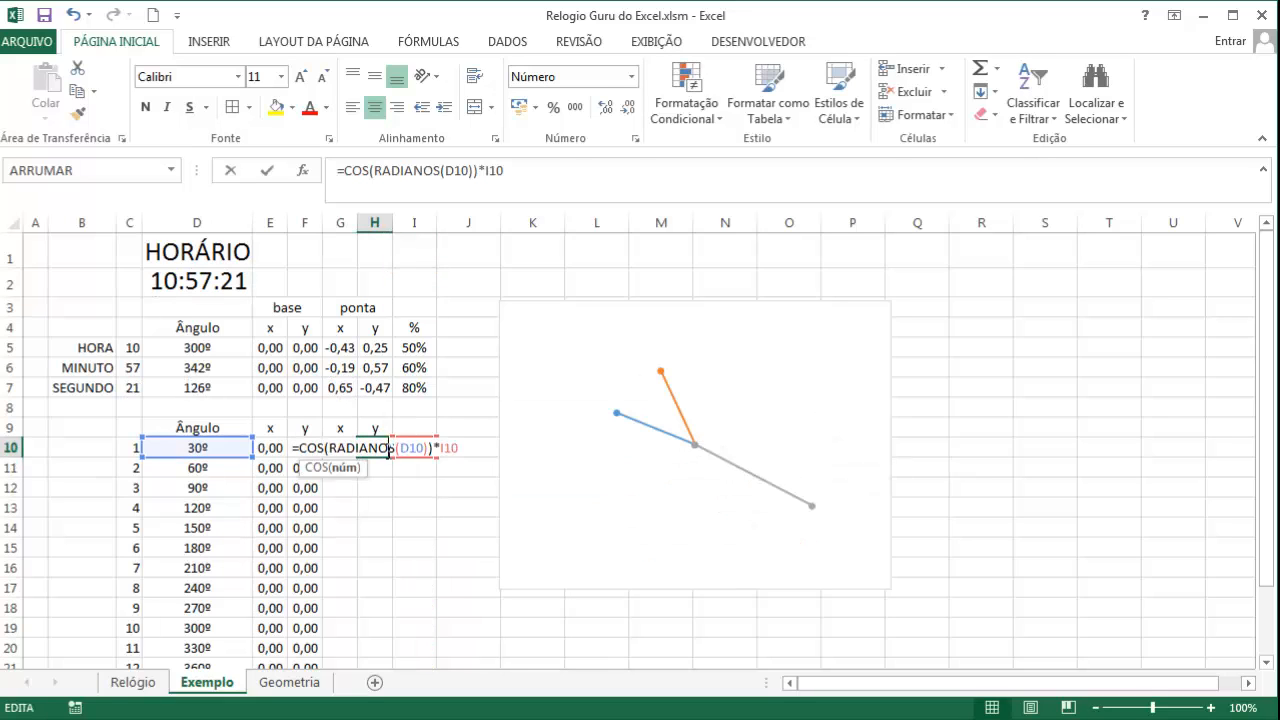
click(464, 446)
key(BackSpace)
key(BackSpace)
key(BackSpace)
key(BackSpace)
key(Return)
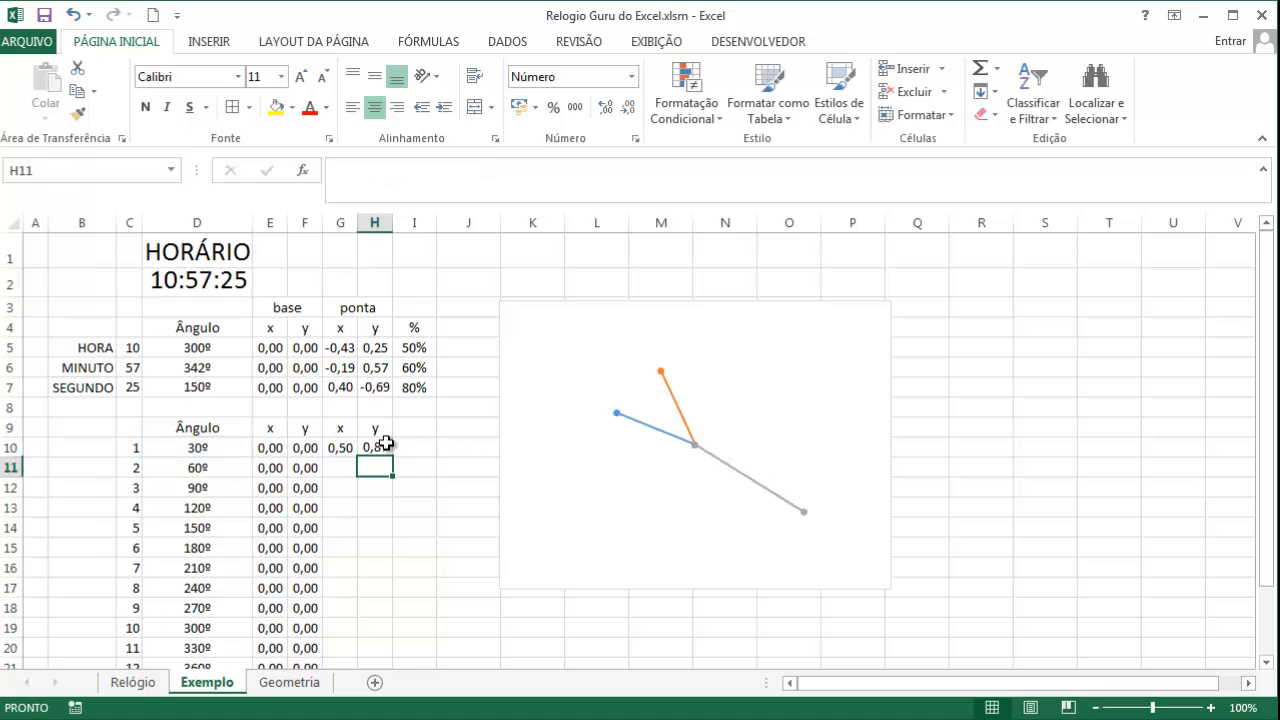
Copy the G10:H10 sine and cosine formulas down through row 21 for hour marks 2 to 12
drag(333, 451, 398, 658)
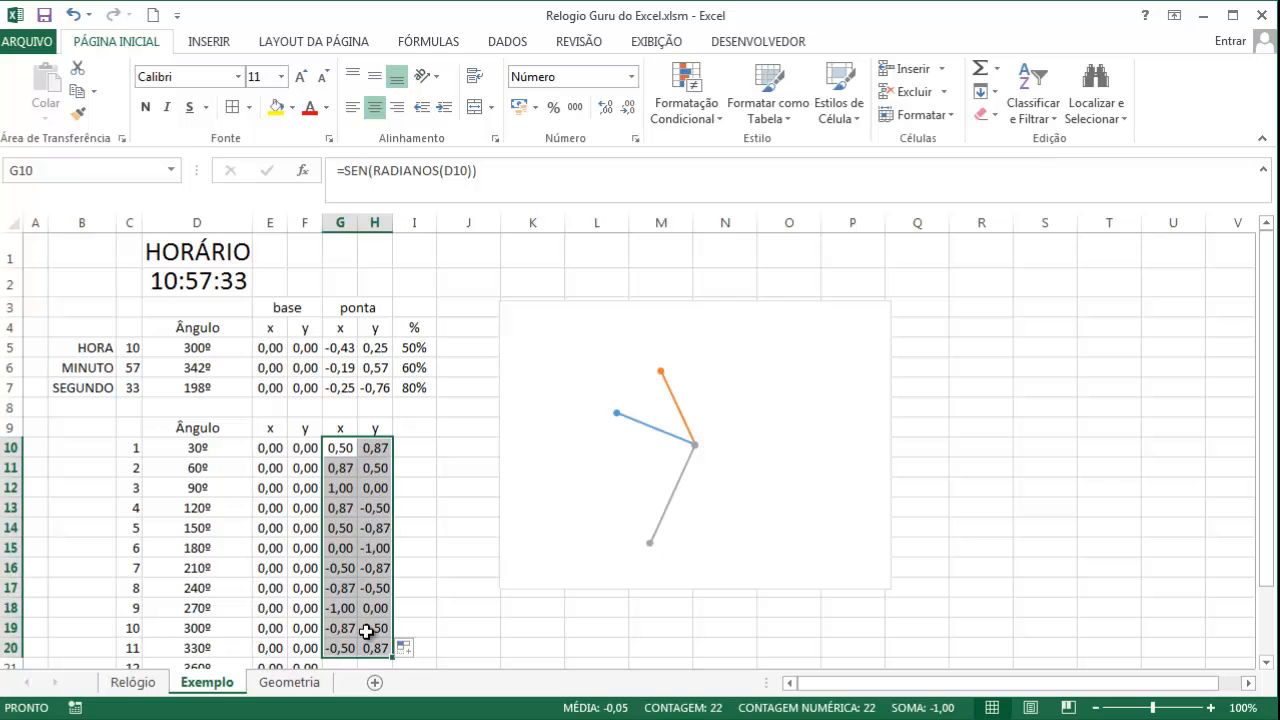
click(366, 632)
key(Down)
key(Left)
key(shift+Right)
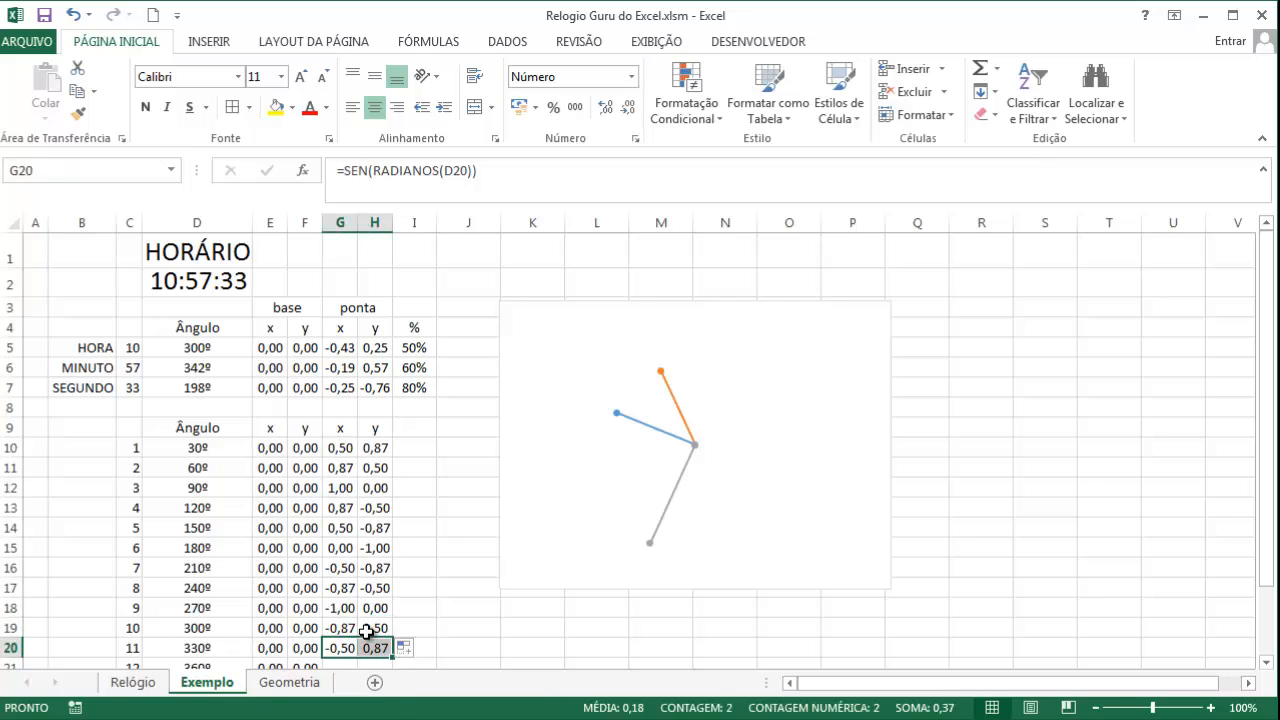
key(ctrl+c)
key(Down)
key(Return)
key(Up)
key(Up)
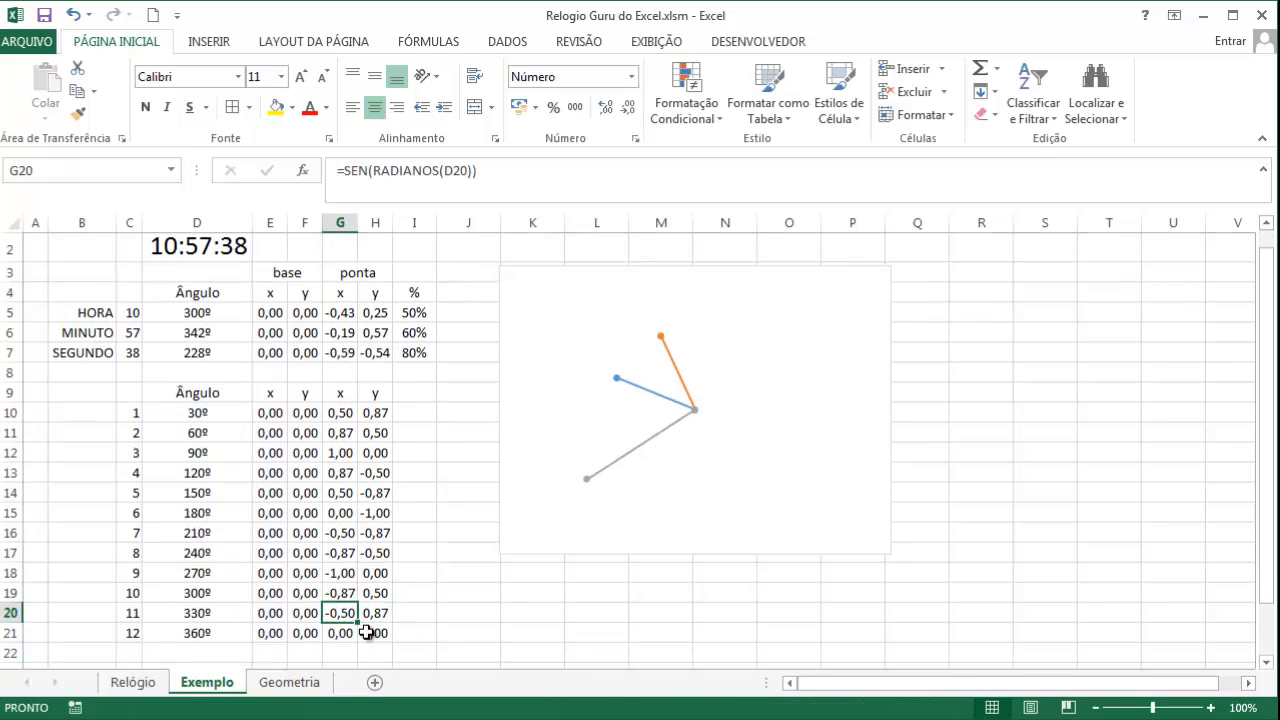
click(366, 632)
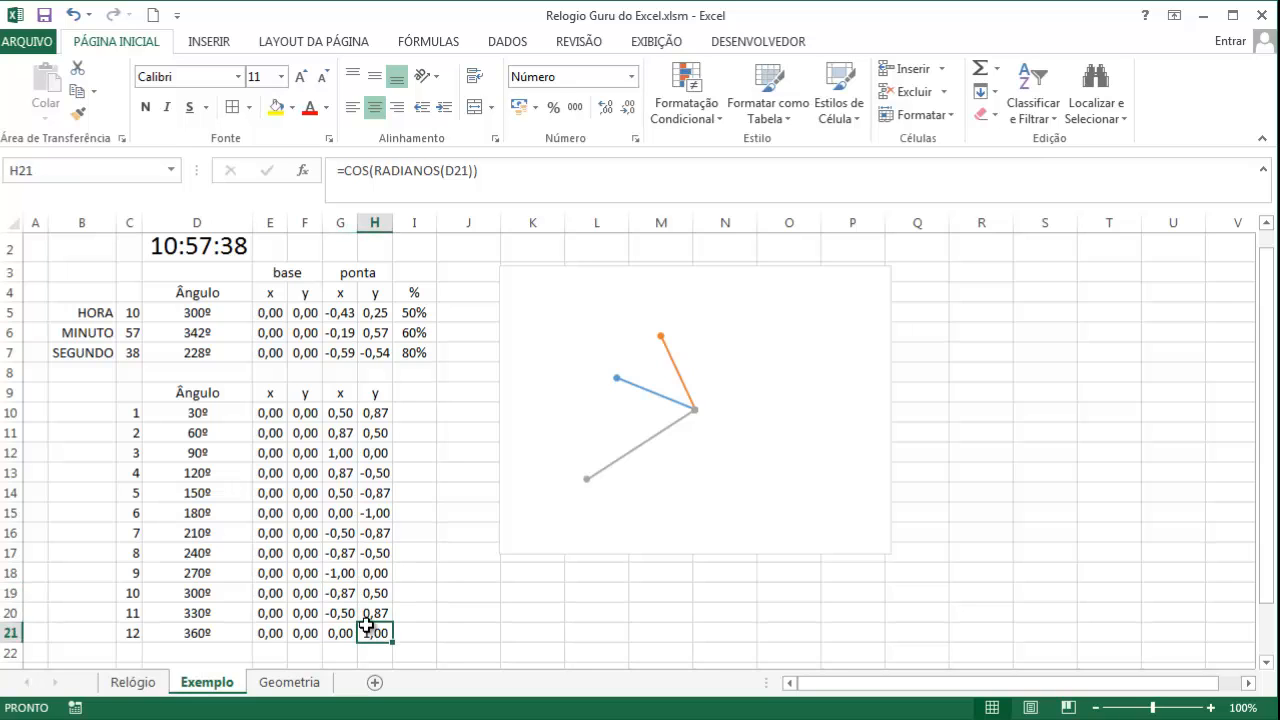
Add a chart series named PONTOS with X values from G10:G21 and Y values from H10:H21, and apply the data source
click(752, 366)
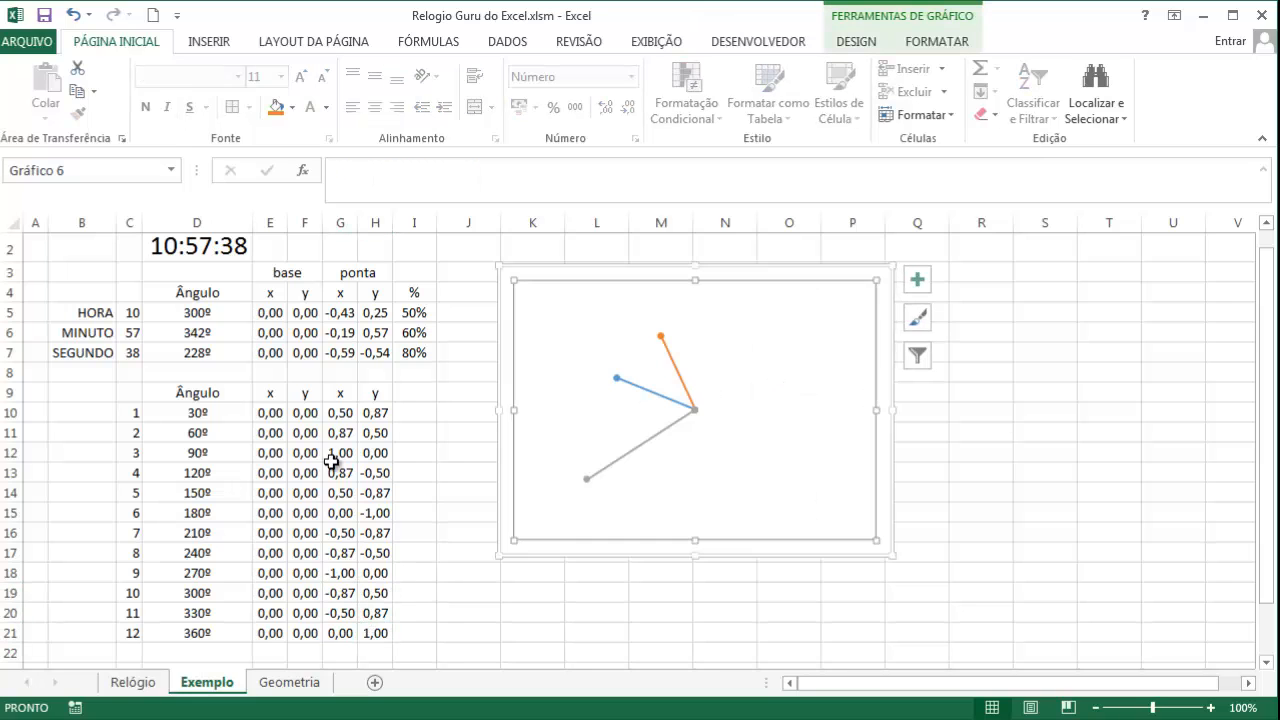
click(855, 45)
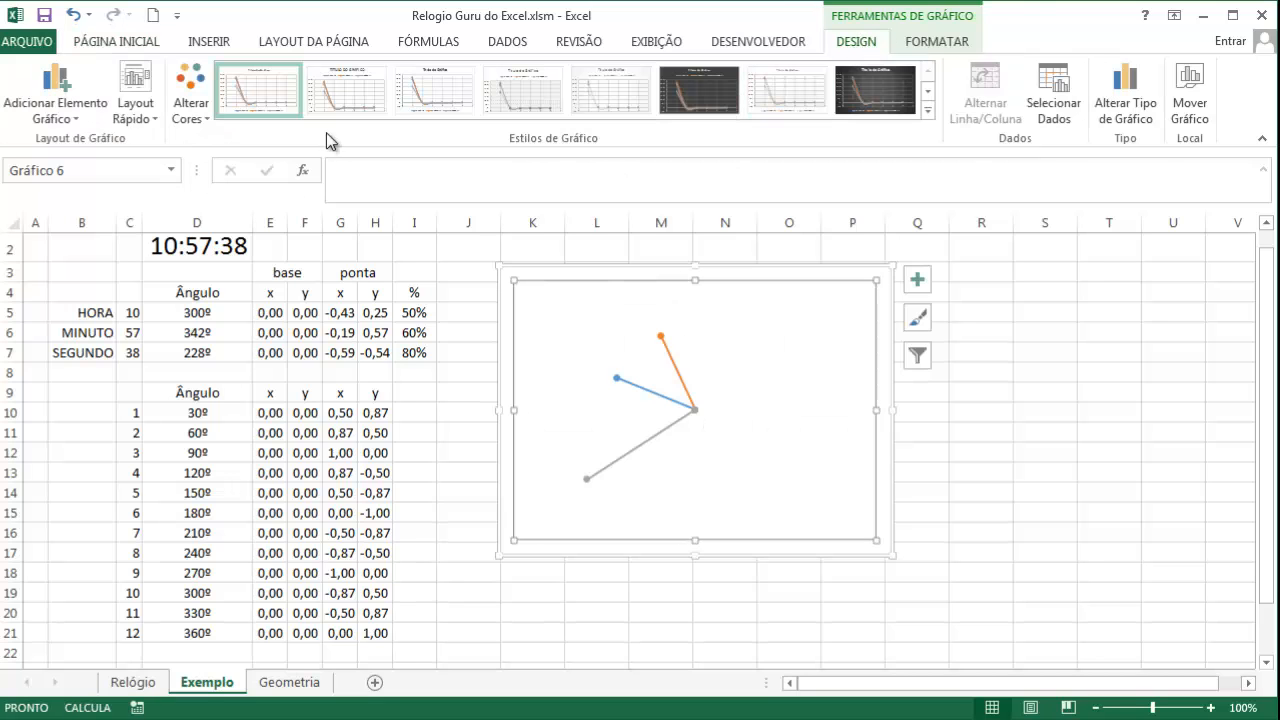
click(1055, 102)
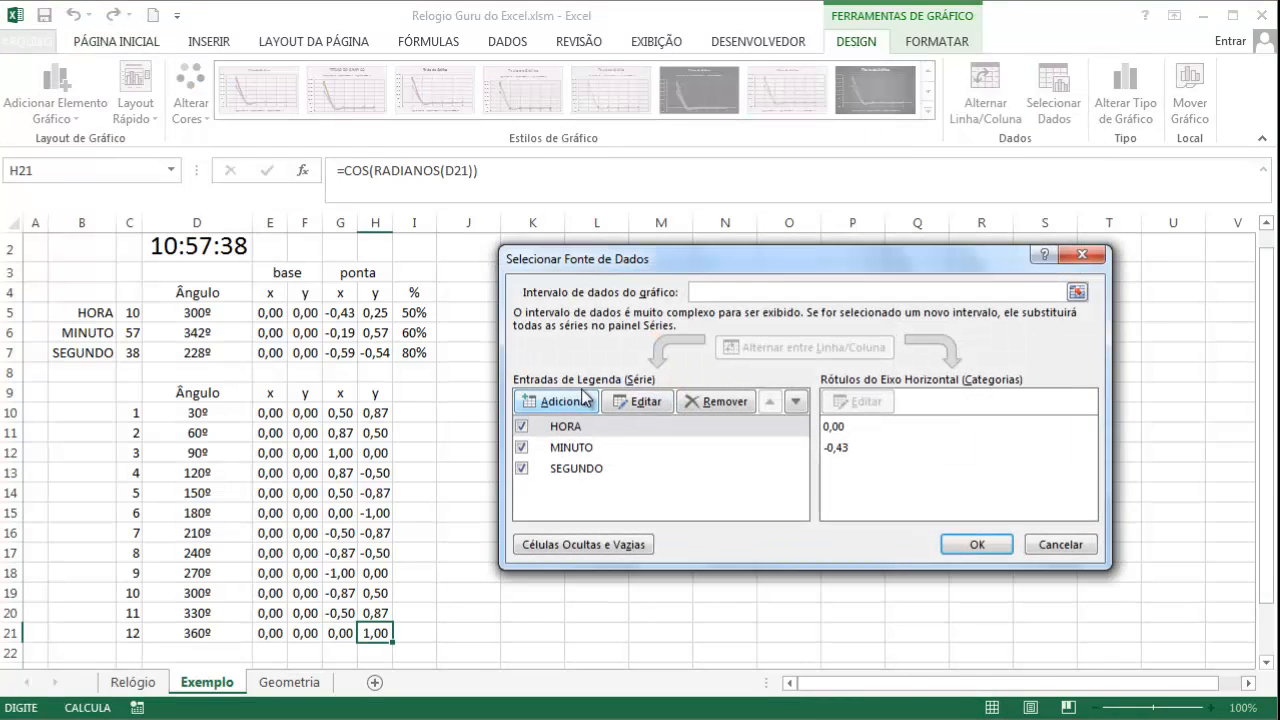
click(583, 402)
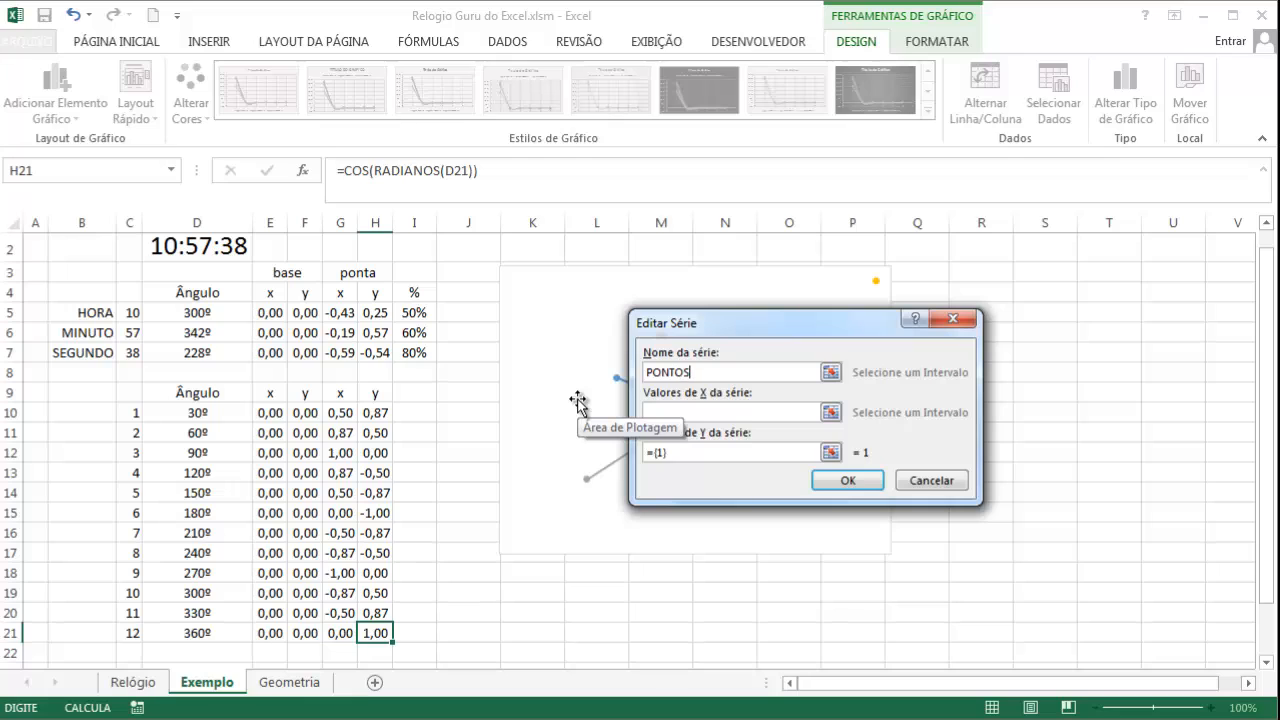
click(662, 412)
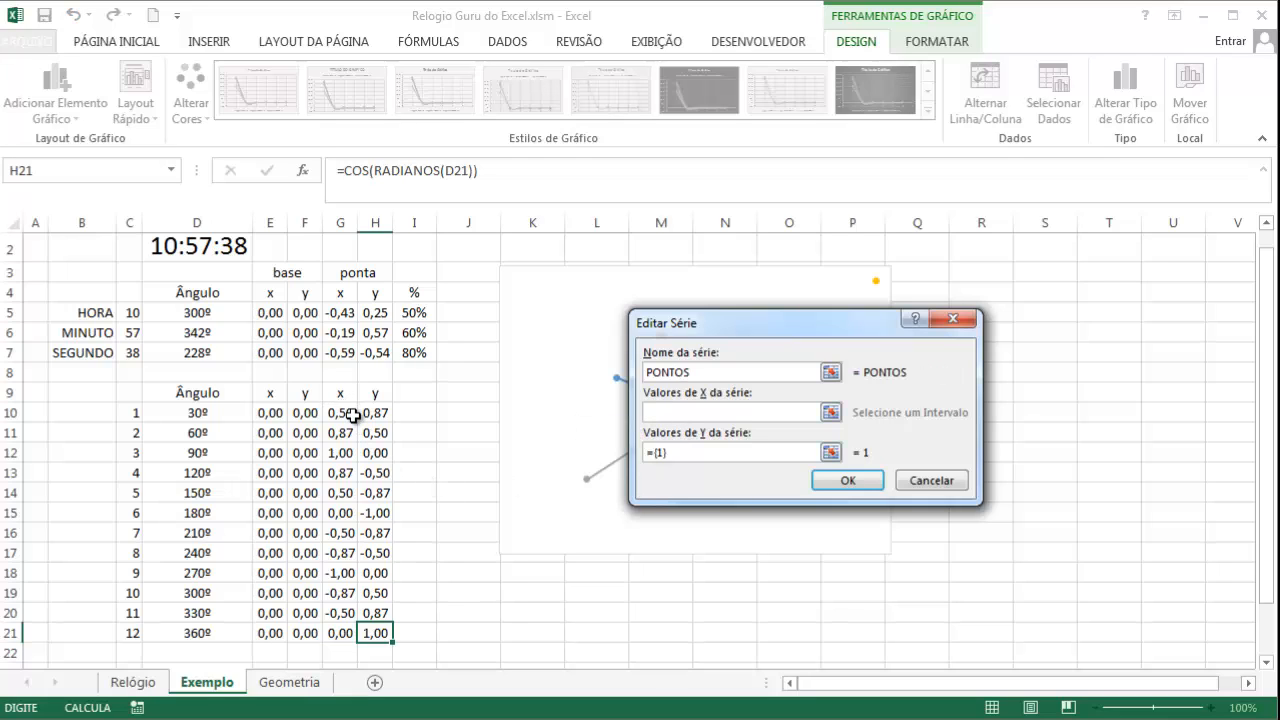
drag(344, 418, 343, 632)
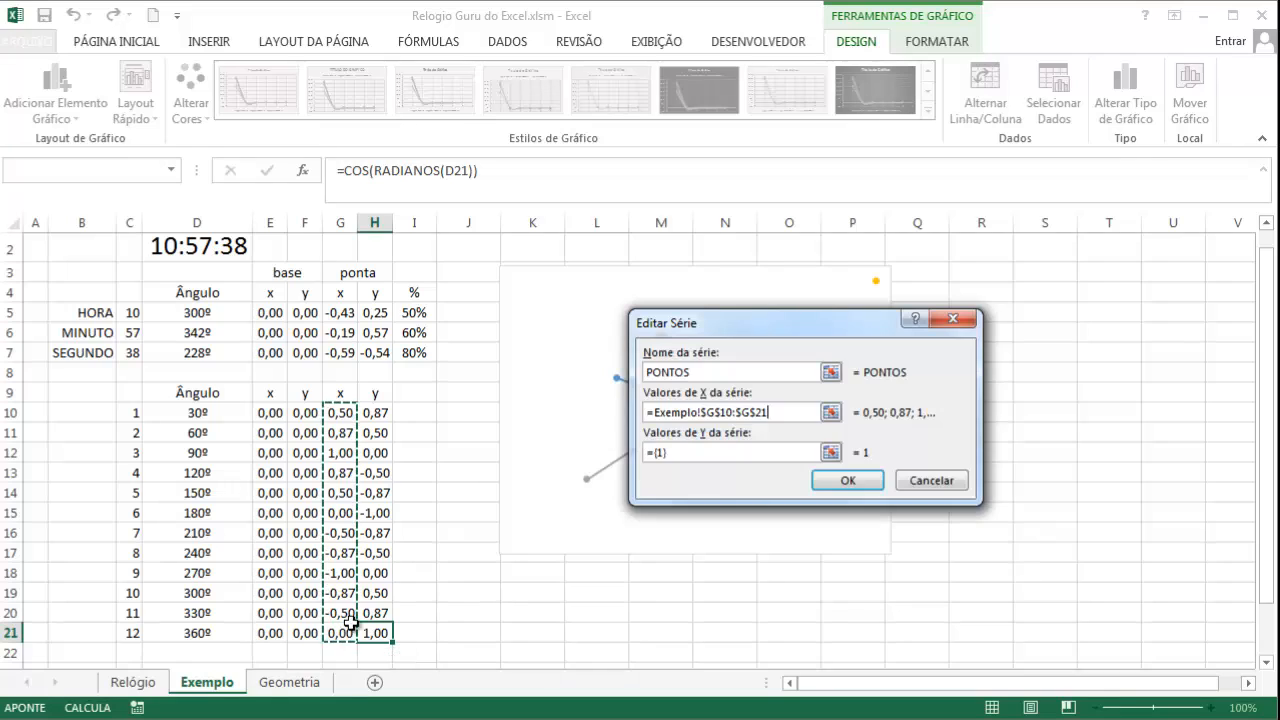
drag(673, 454, 592, 450)
key(BackSpace)
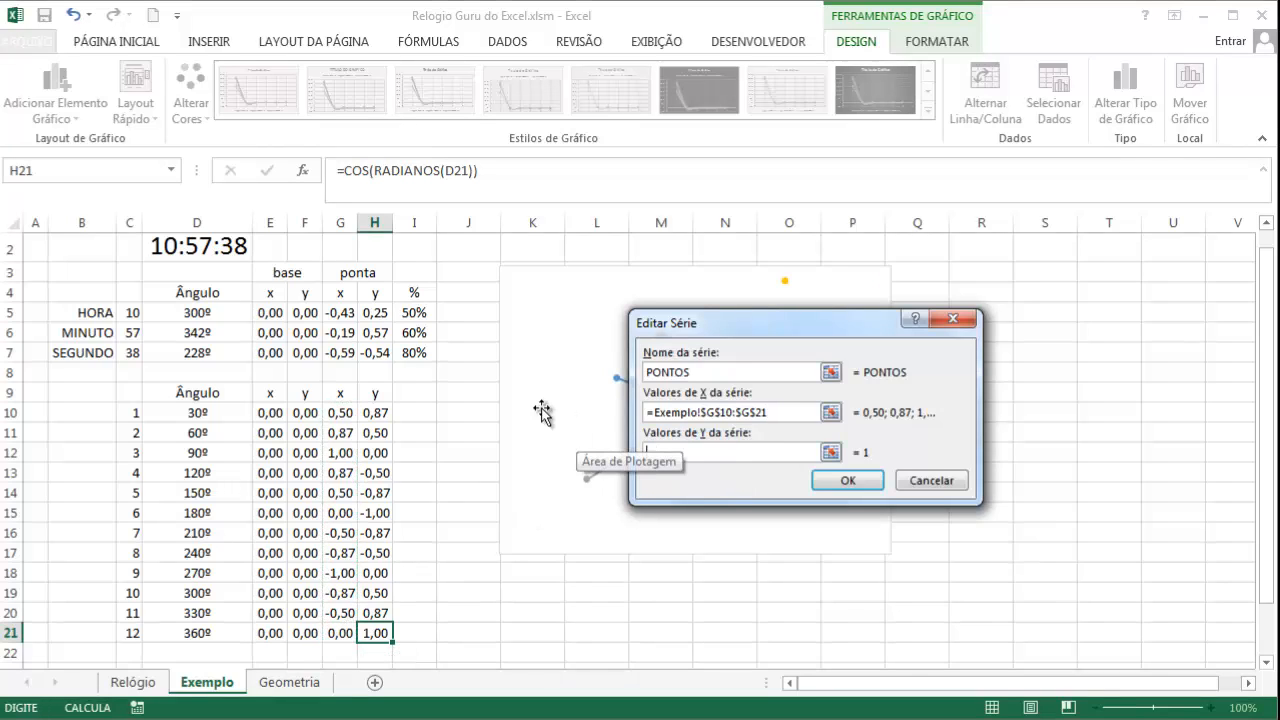
drag(380, 414, 375, 632)
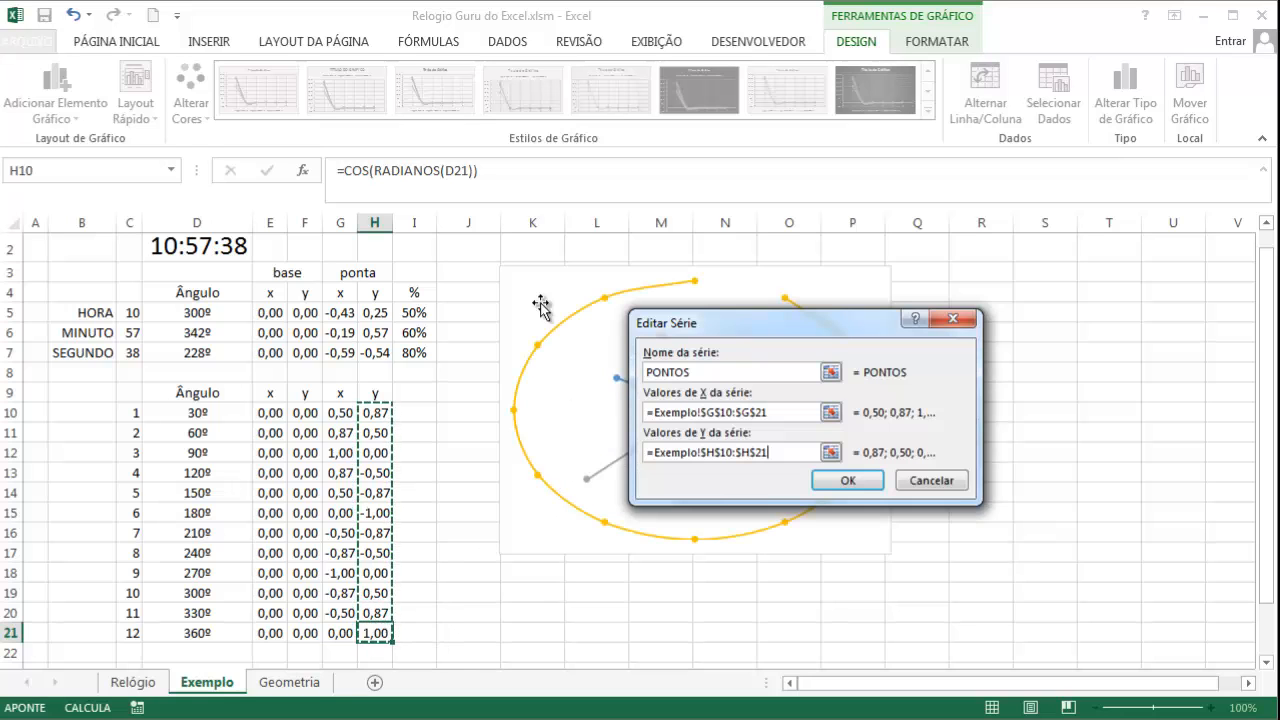
click(848, 482)
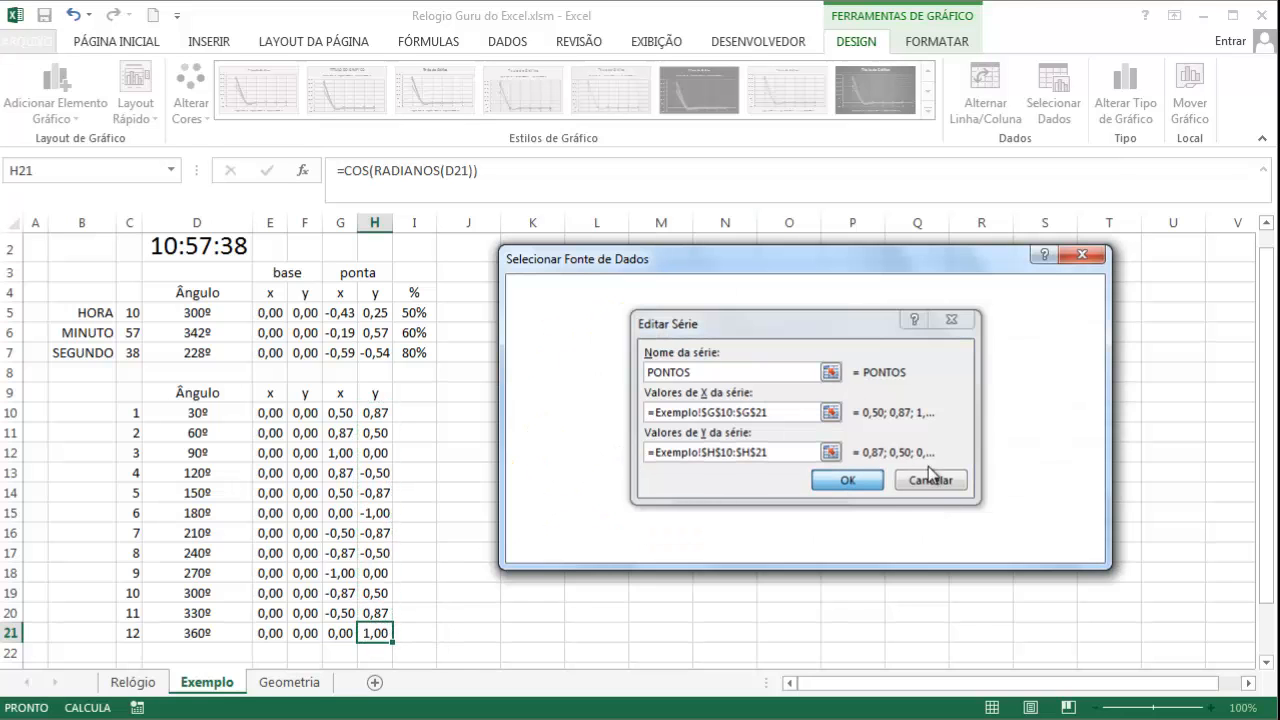
click(966, 538)
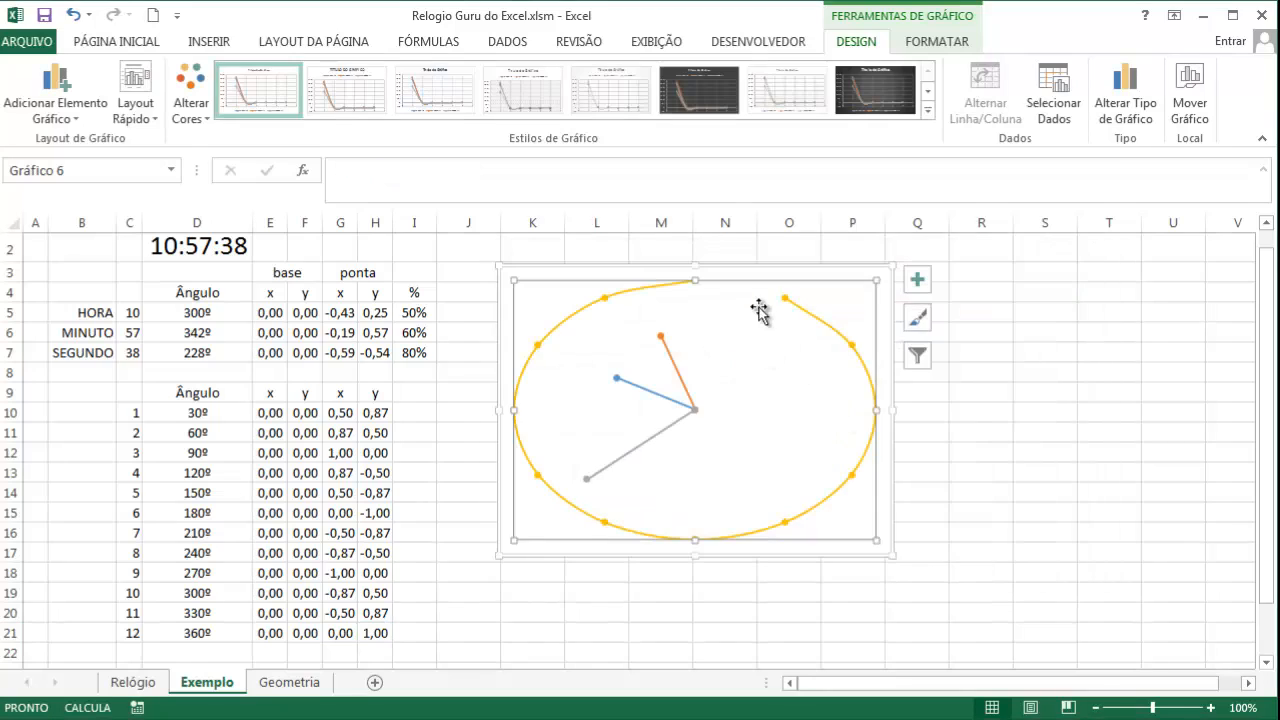
Remove the connecting line from the PONTOS series so only its twelve markers remain
double_click(827, 328)
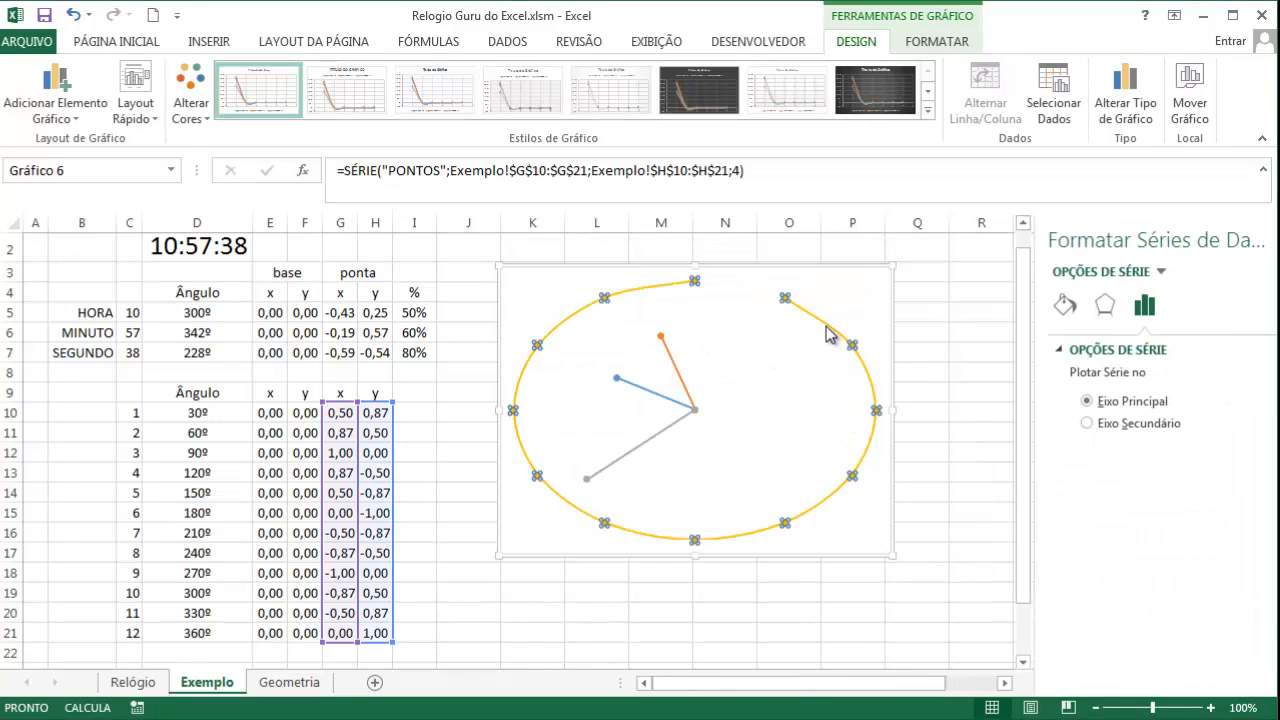
right_click(827, 333)
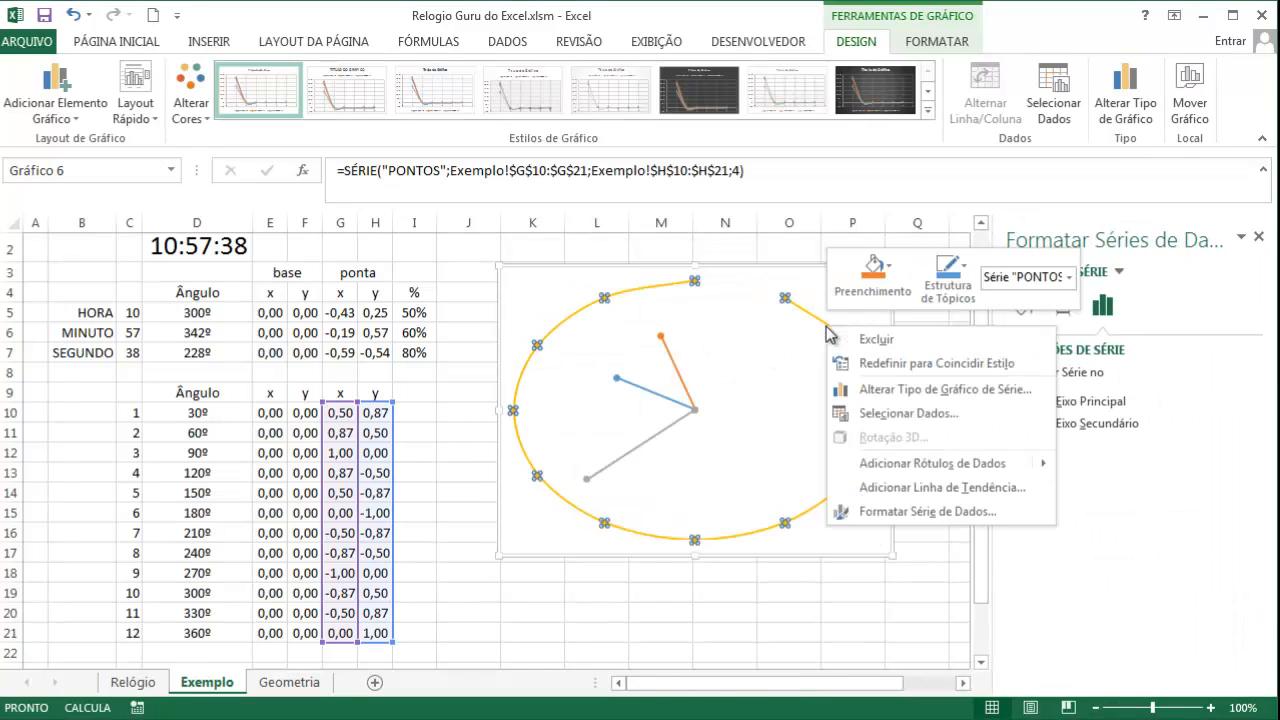
click(939, 513)
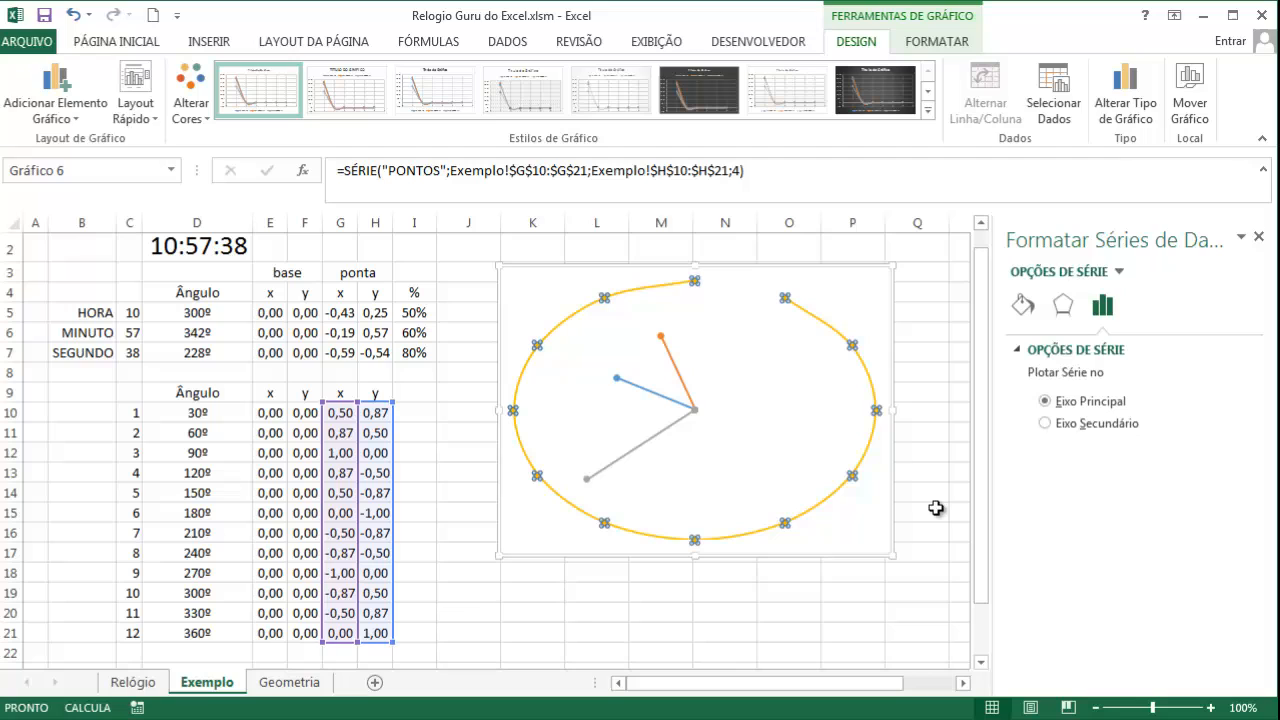
click(1036, 312)
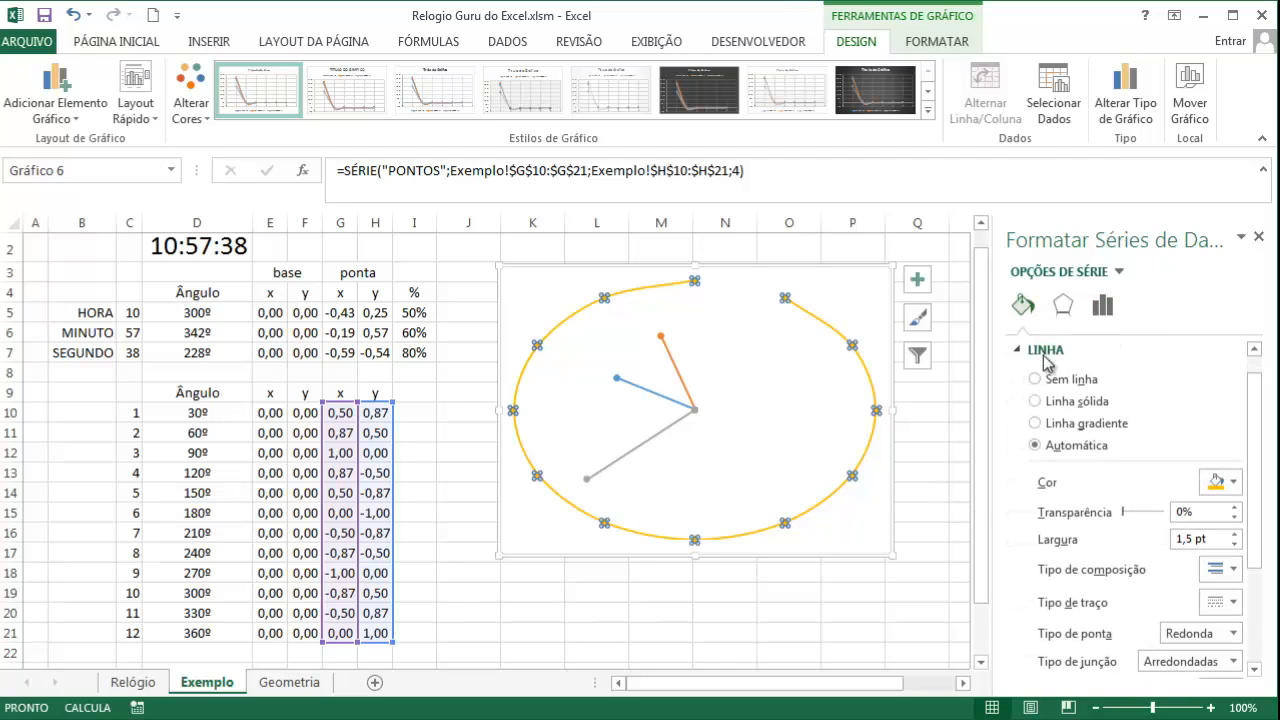
click(1063, 381)
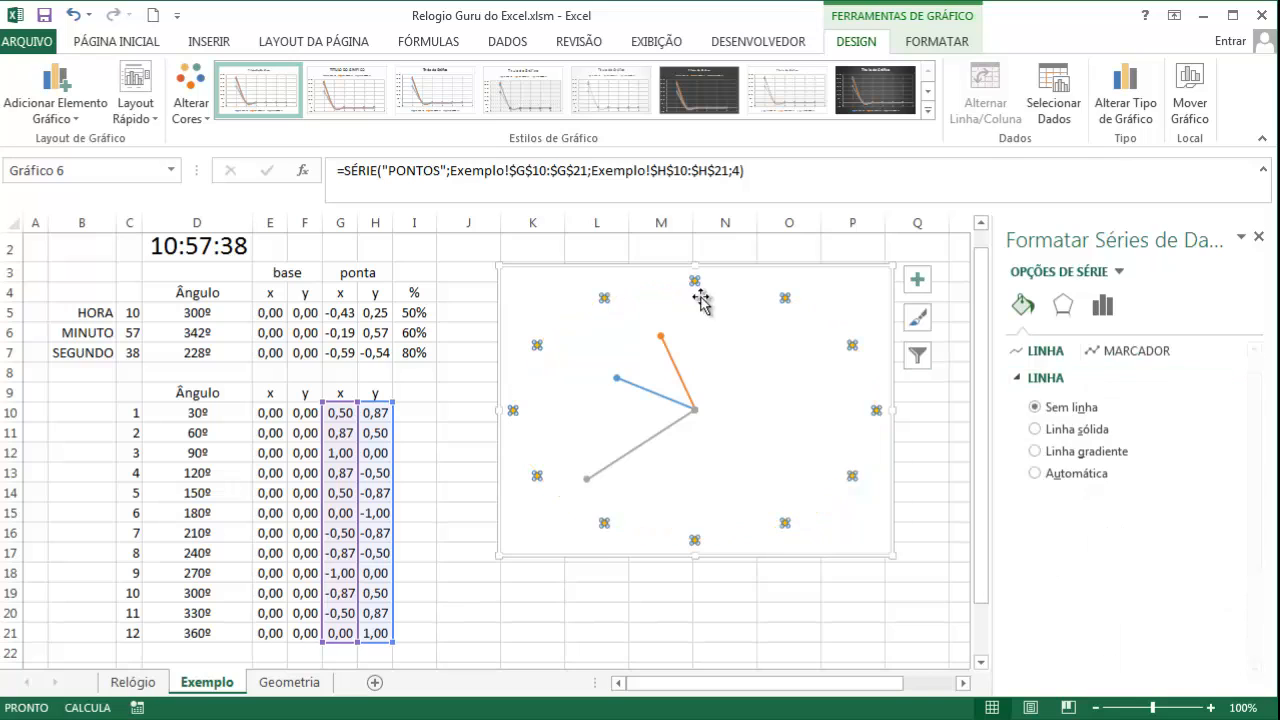
Give the PONTOS series markers a black border
click(1138, 355)
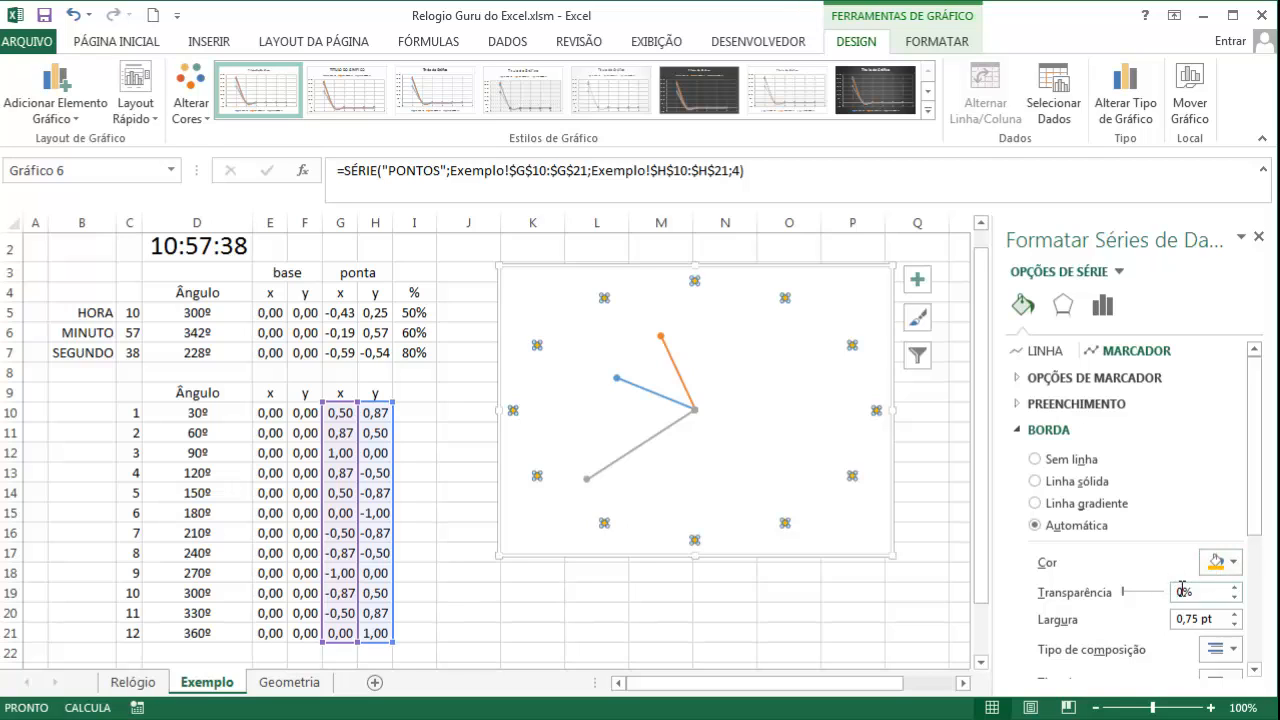
click(1220, 562)
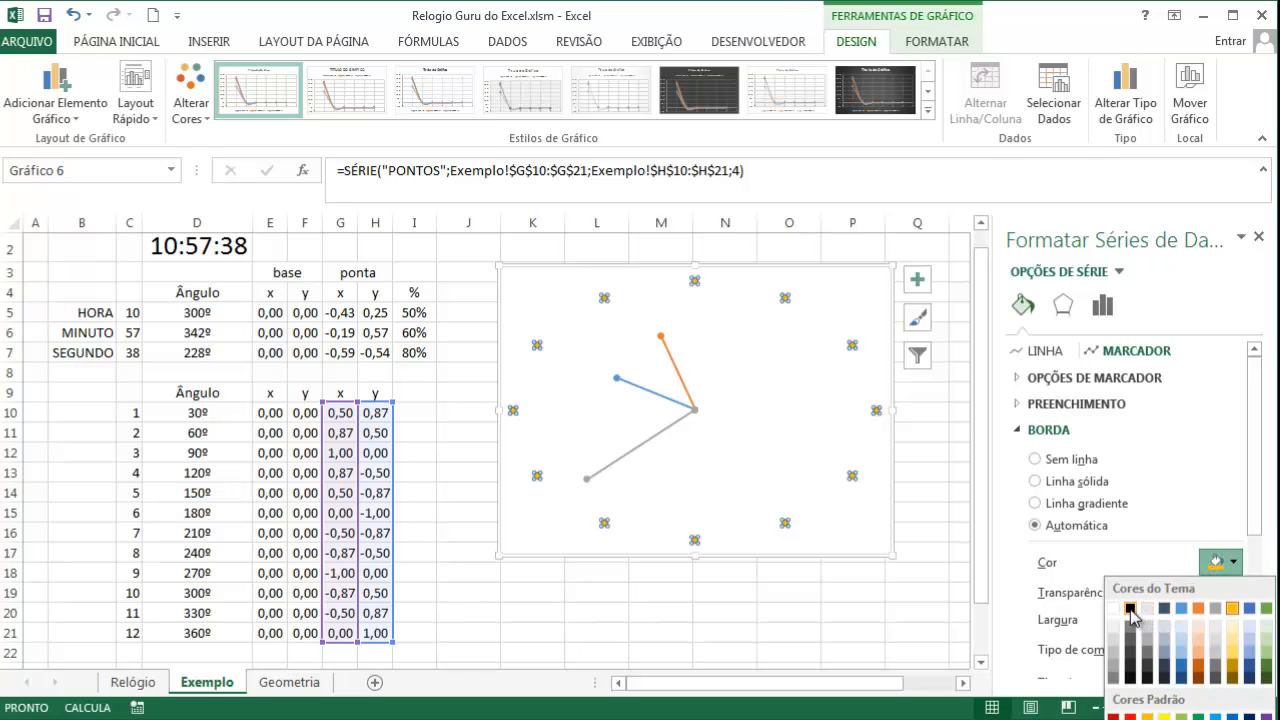
click(1130, 612)
click(788, 386)
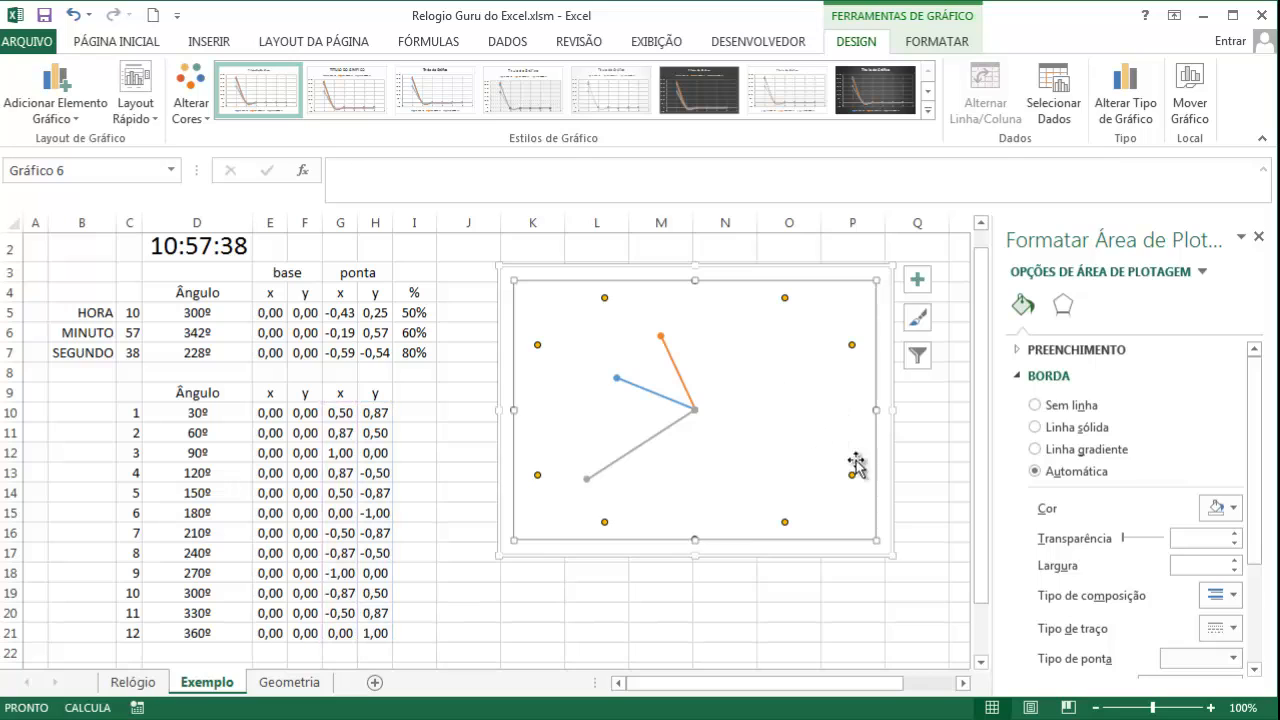
click(789, 521)
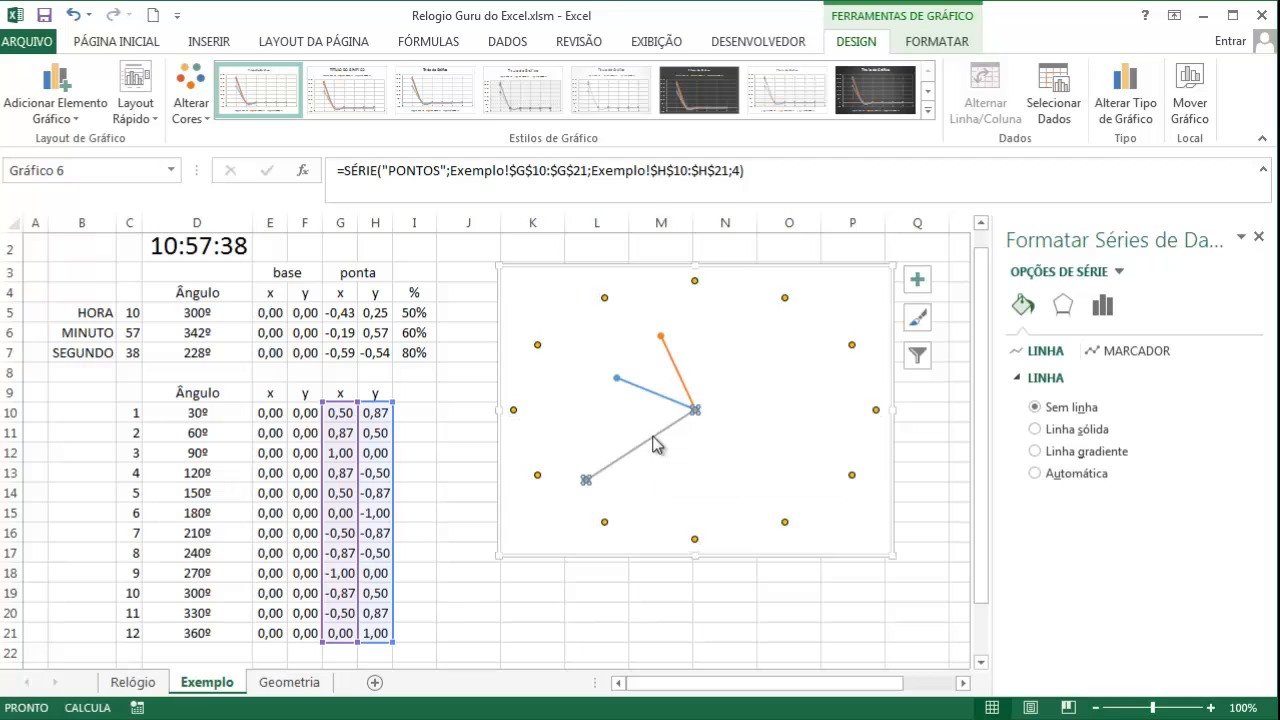
Set the marker option of the SEGUNDO hand series to Nenhum
right_click(652, 444)
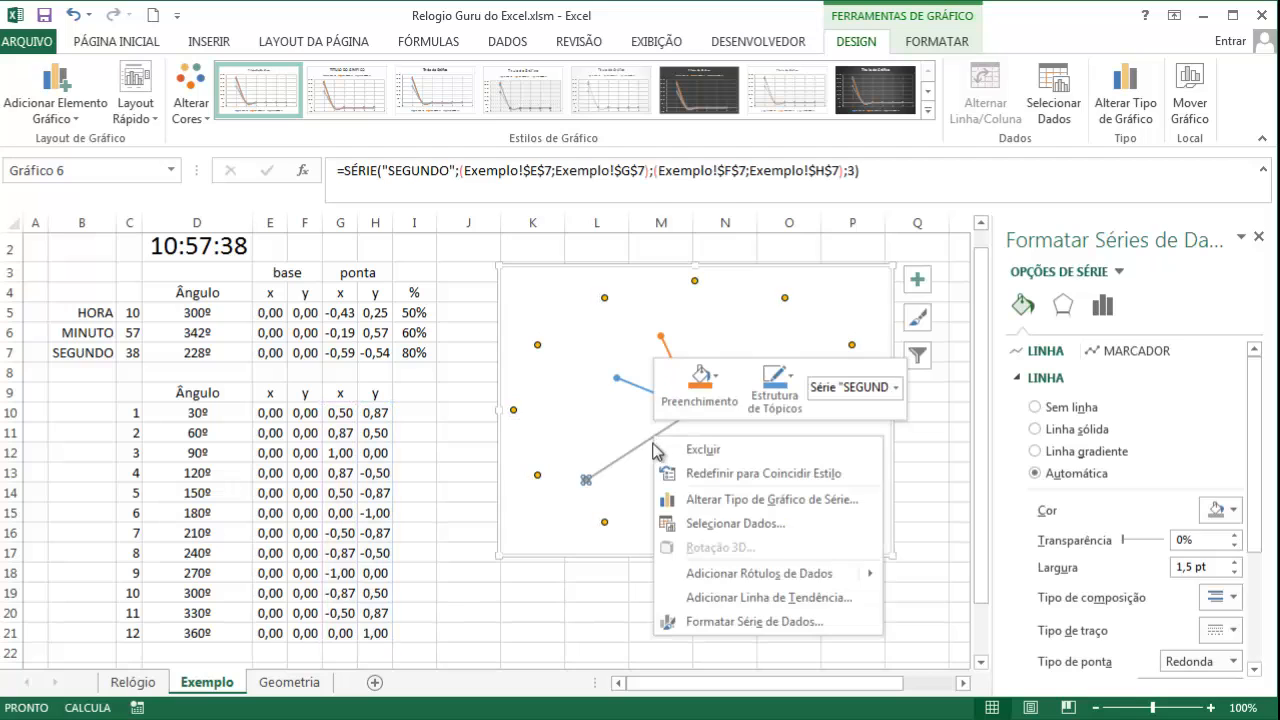
click(849, 621)
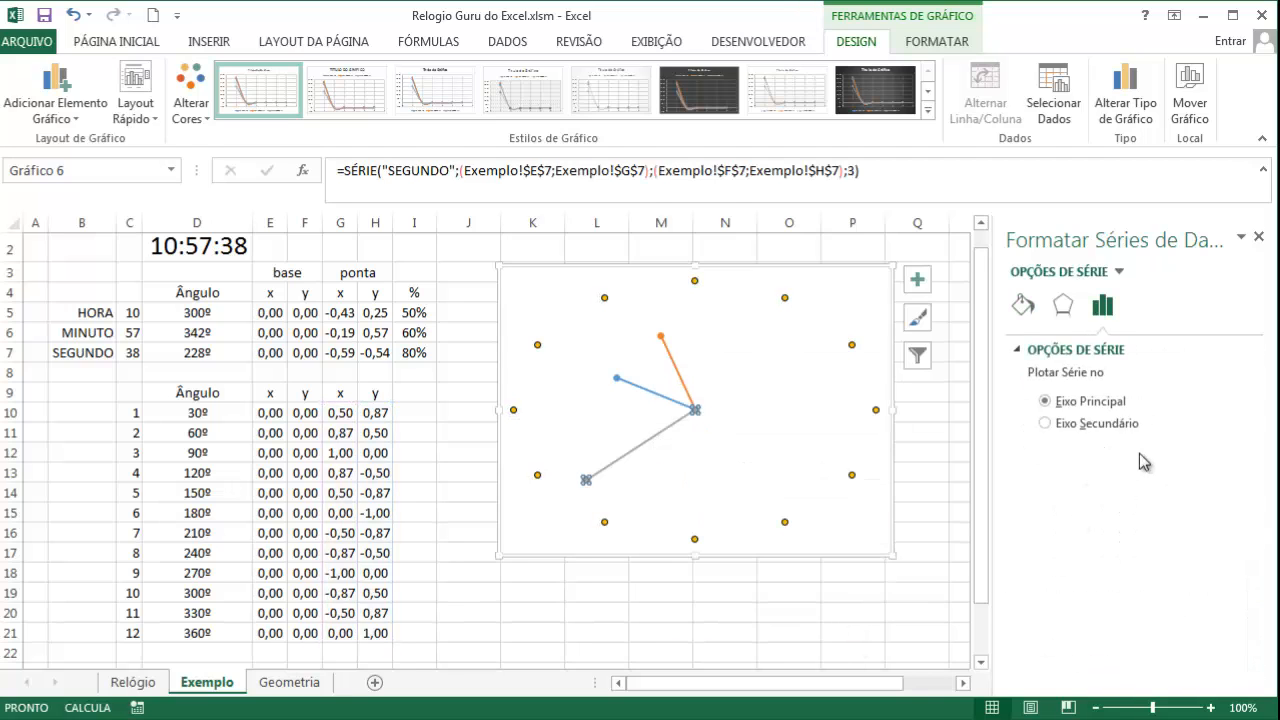
click(1030, 308)
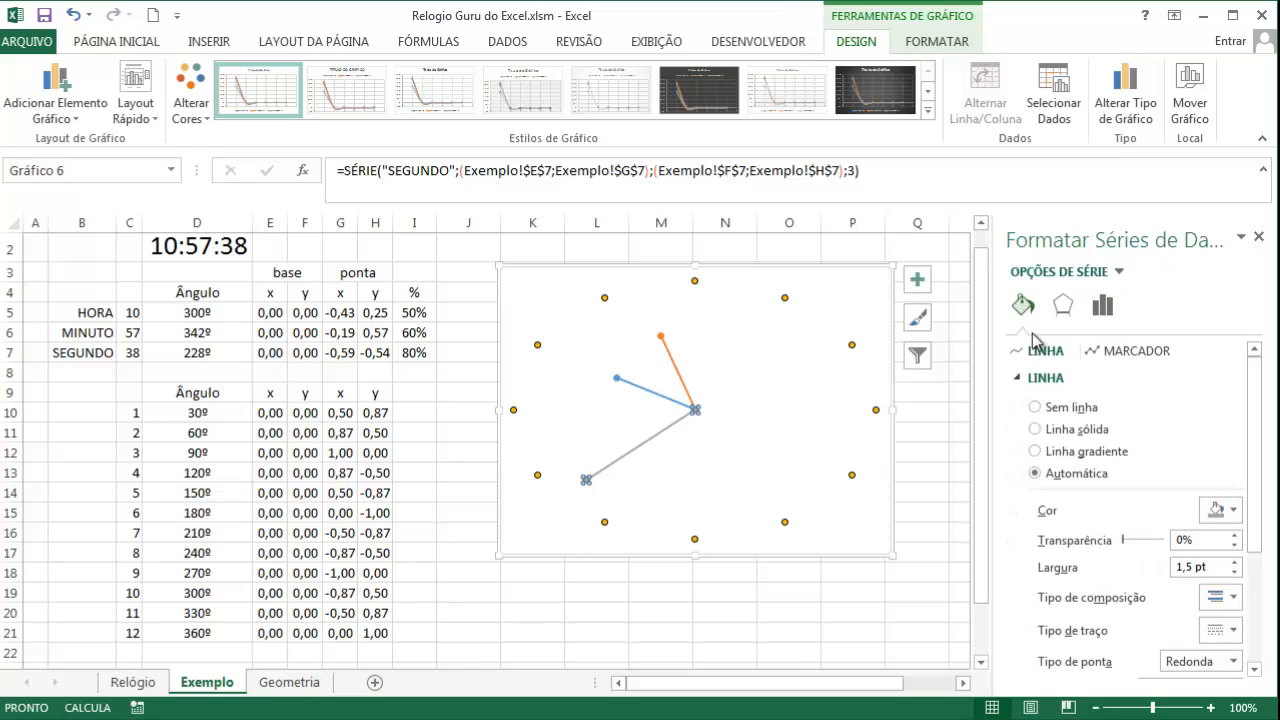
click(1100, 352)
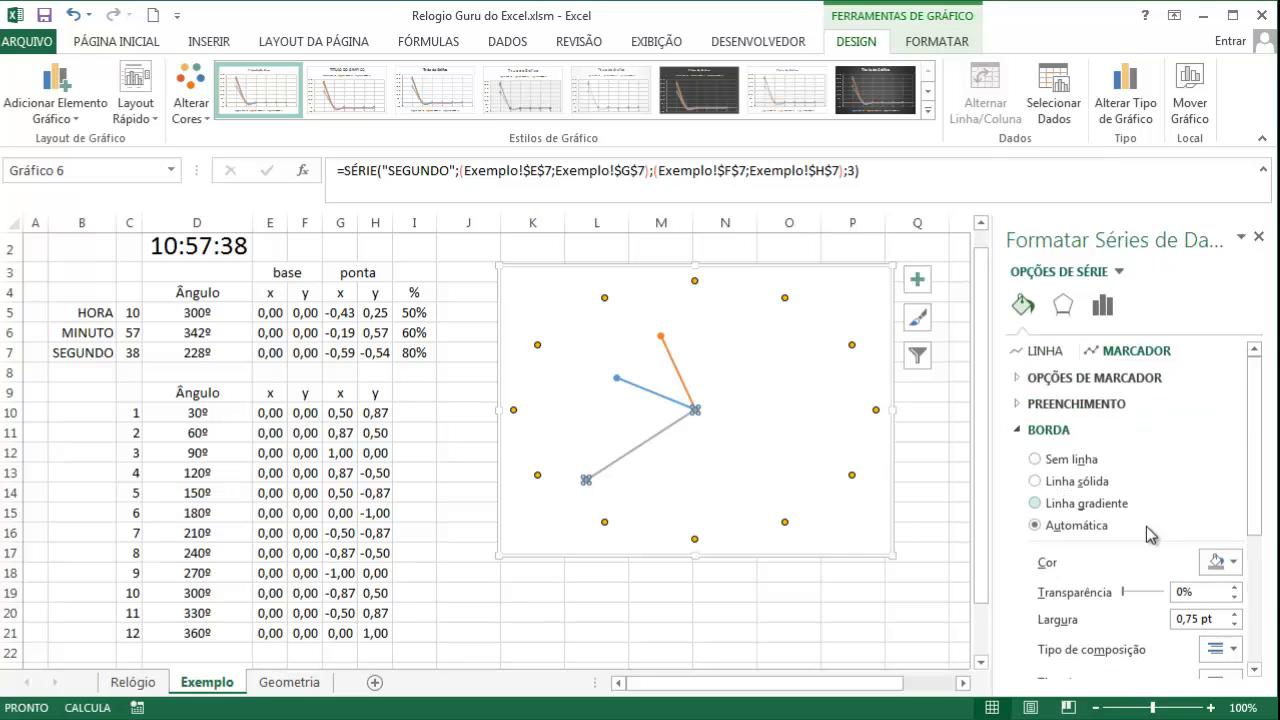
click(1020, 377)
click(1070, 430)
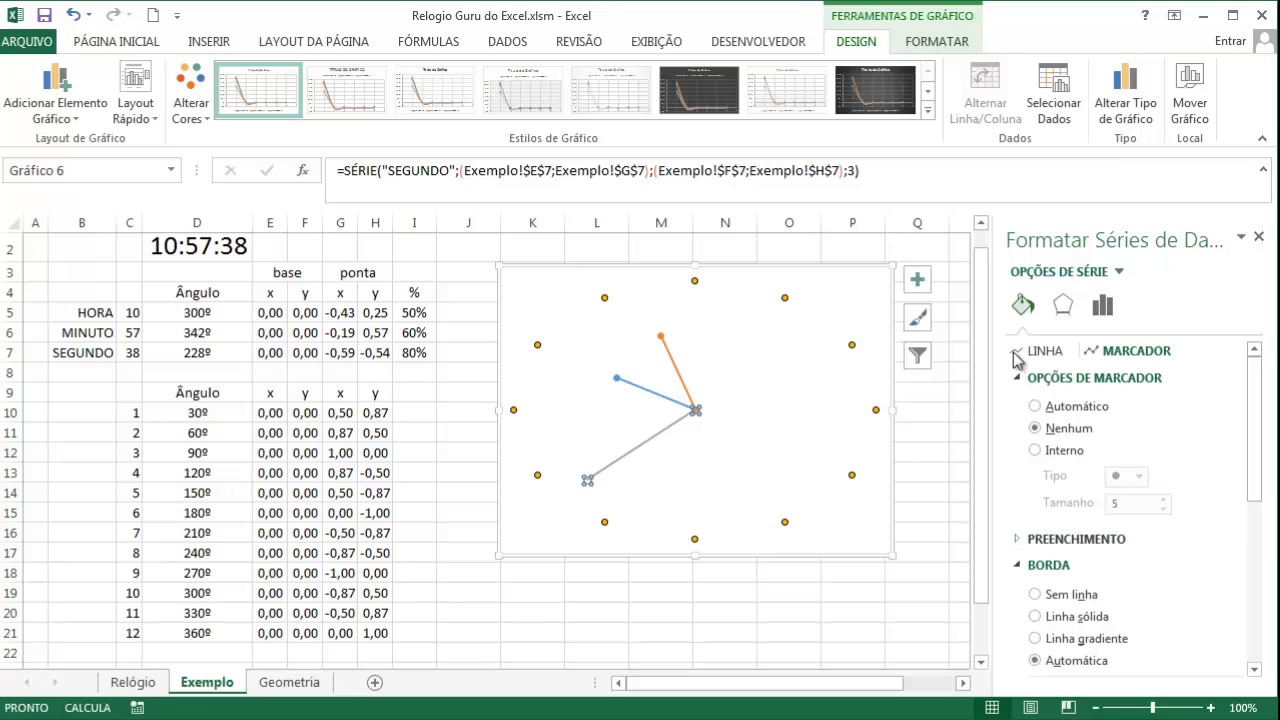
Format the SEGUNDO hand as a solid black line 1.75 pt wide
click(1043, 352)
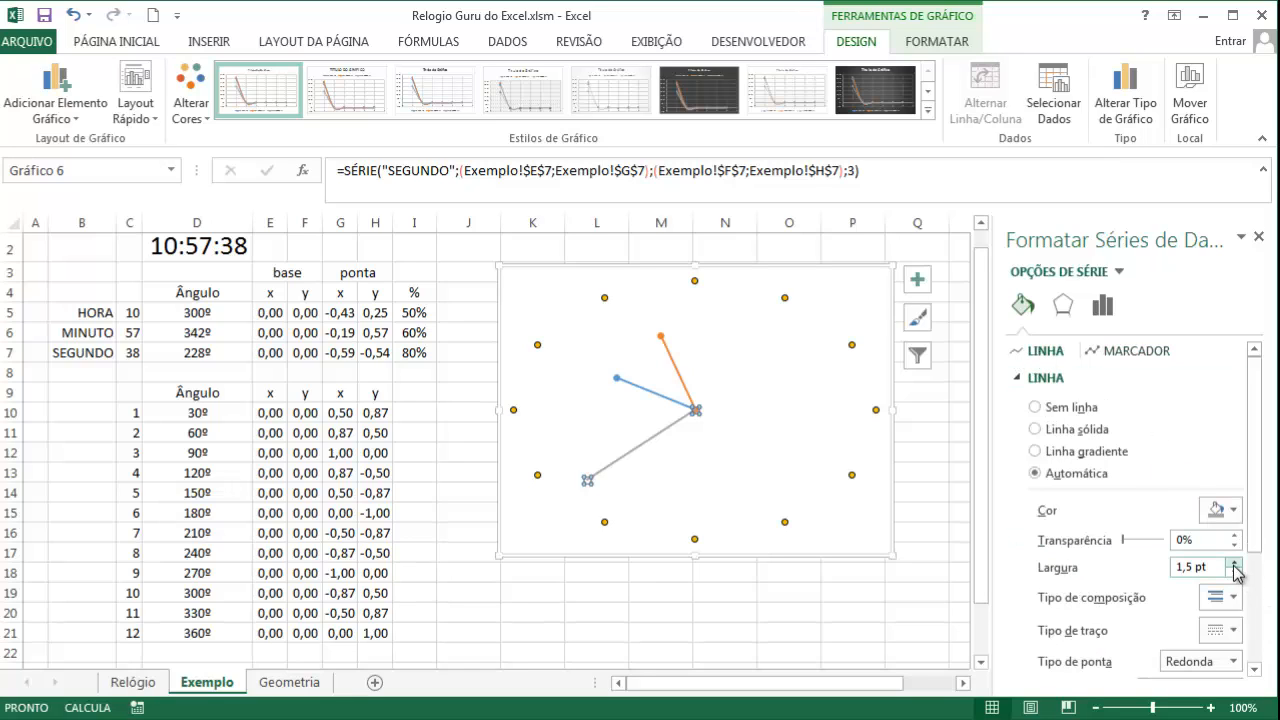
click(1221, 510)
click(1130, 556)
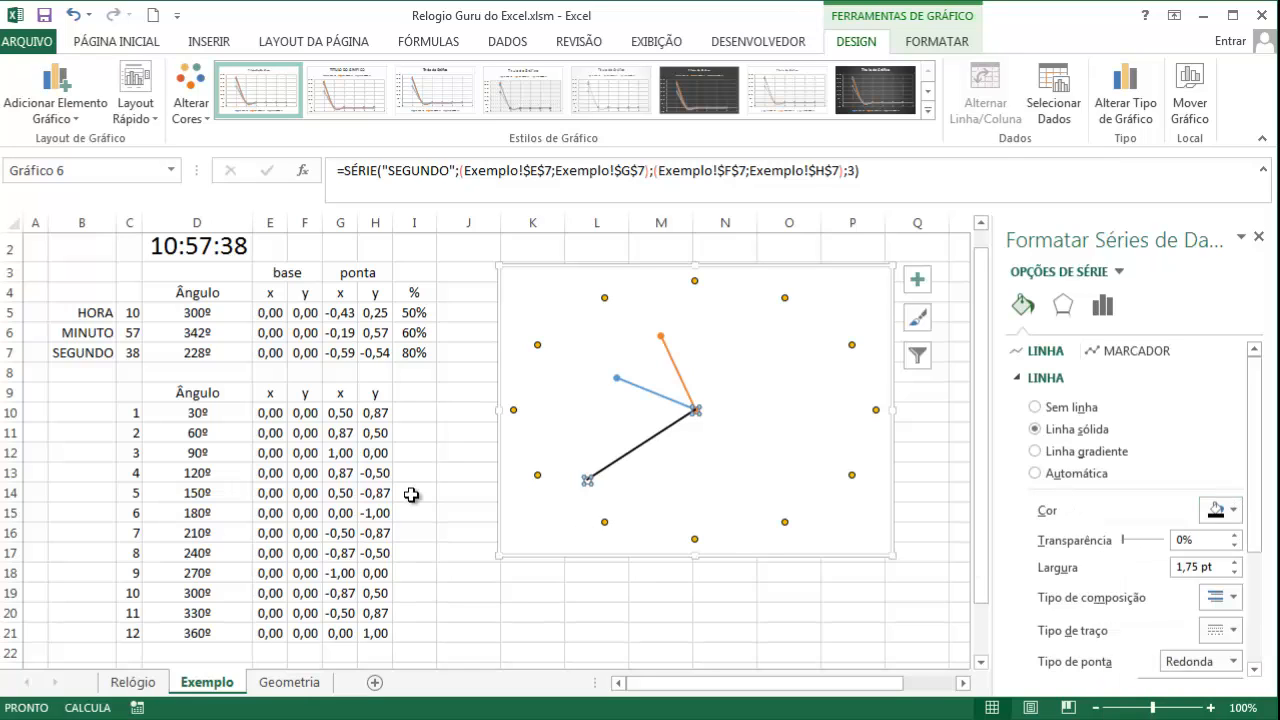
Format the HORA hand as a solid black line 2.5 pt wide
click(638, 386)
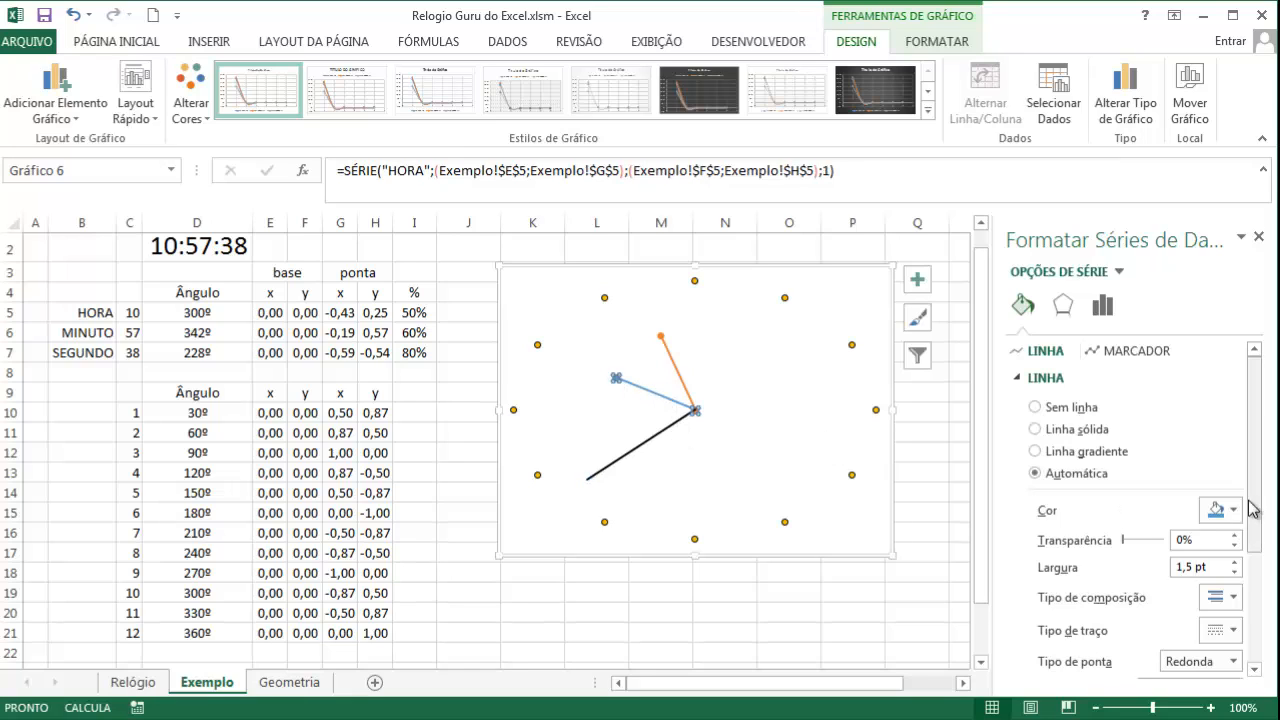
click(1236, 562)
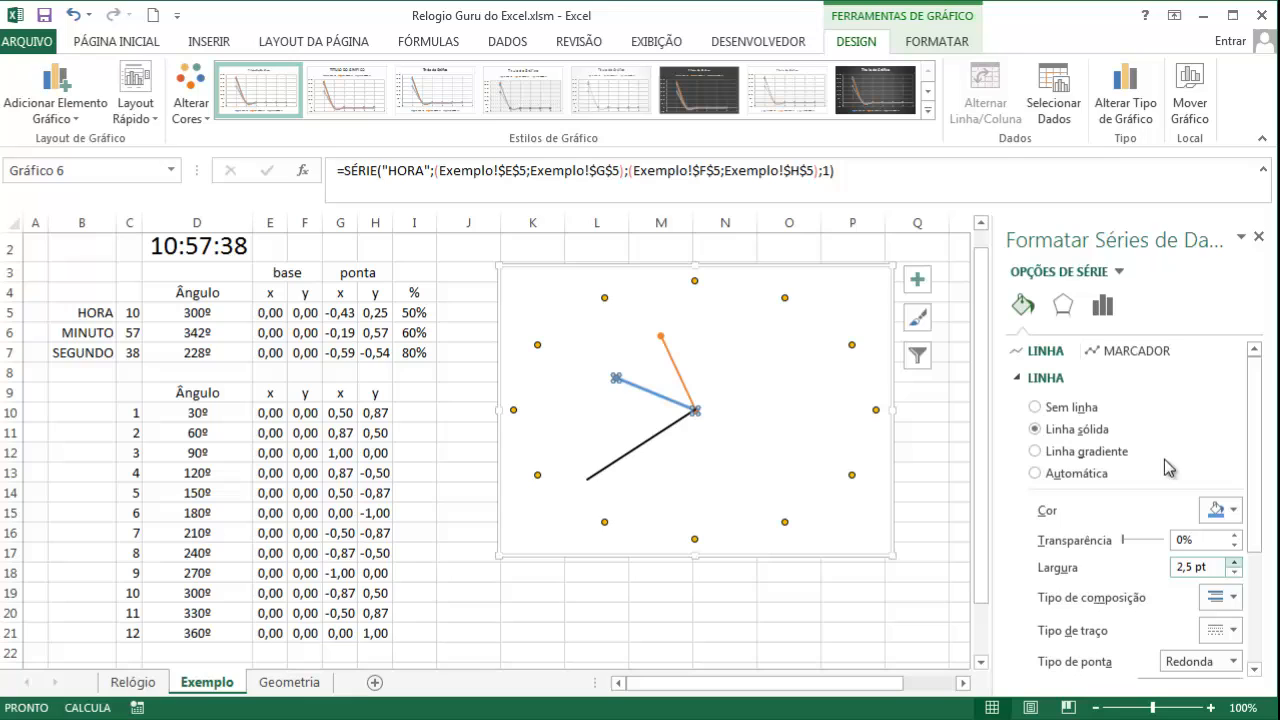
click(1232, 510)
click(1134, 560)
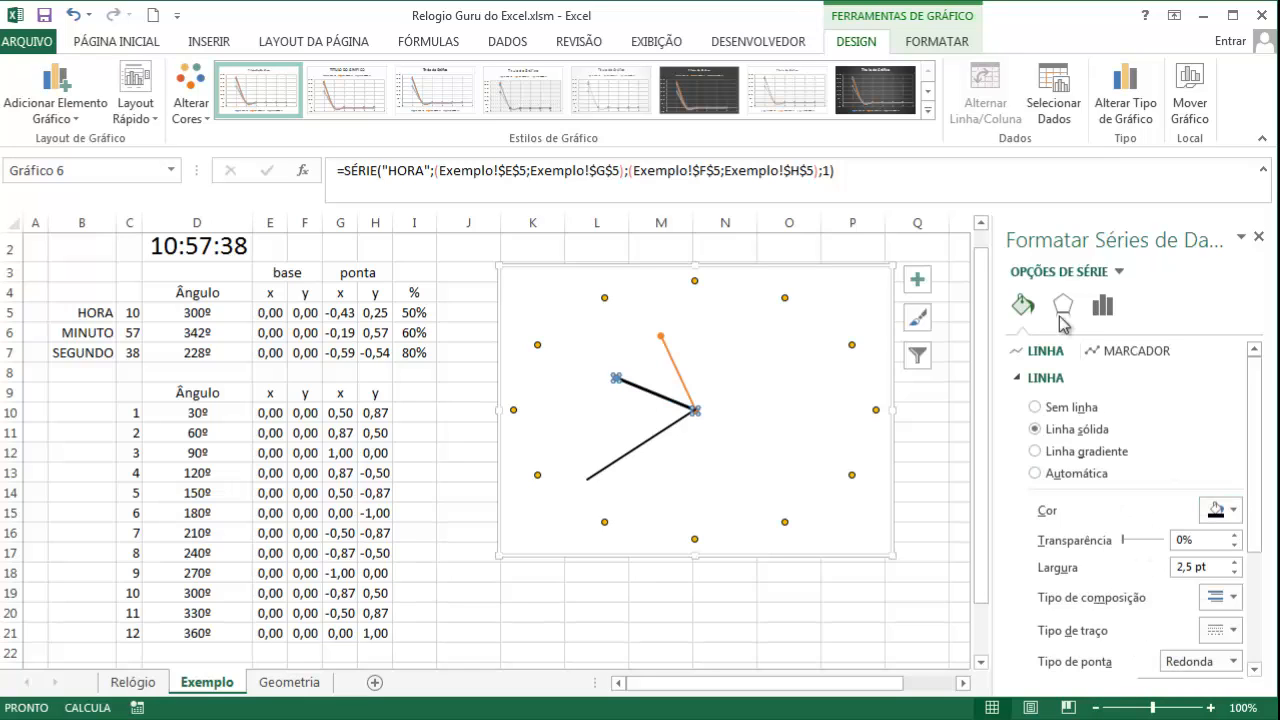
Set the marker option of the HORA hand series to Nenhum
click(1128, 351)
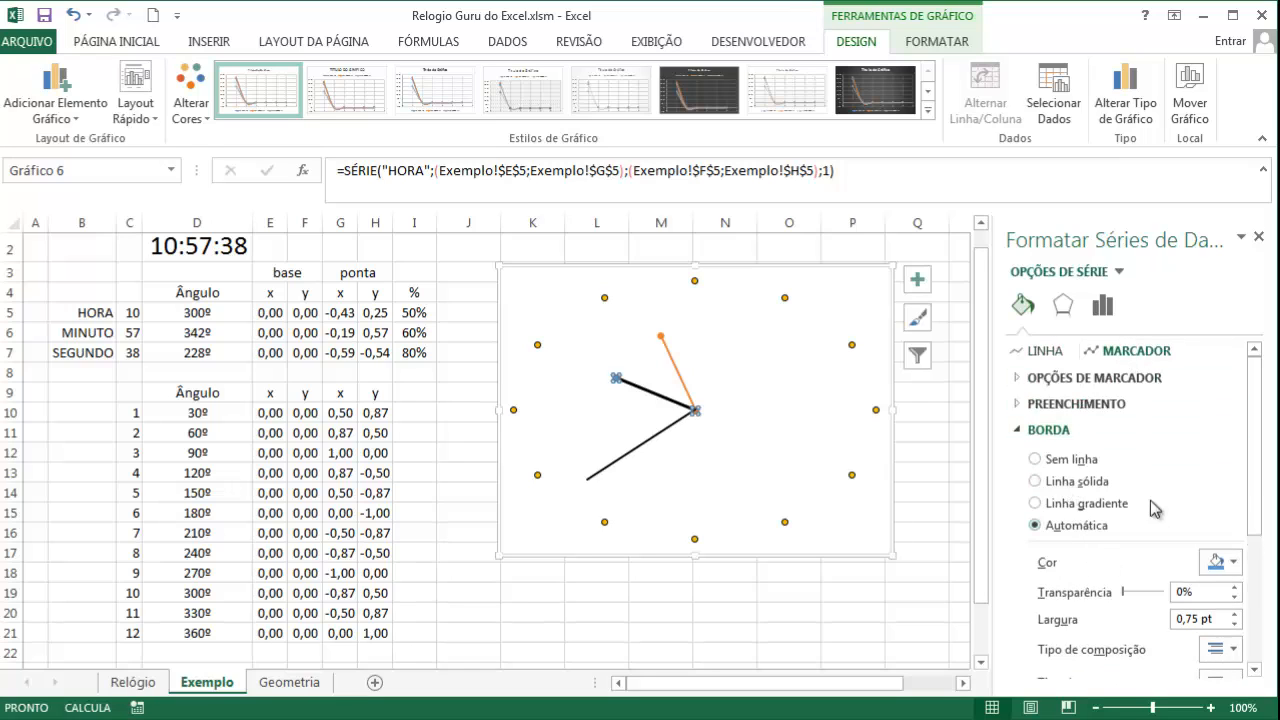
click(1085, 377)
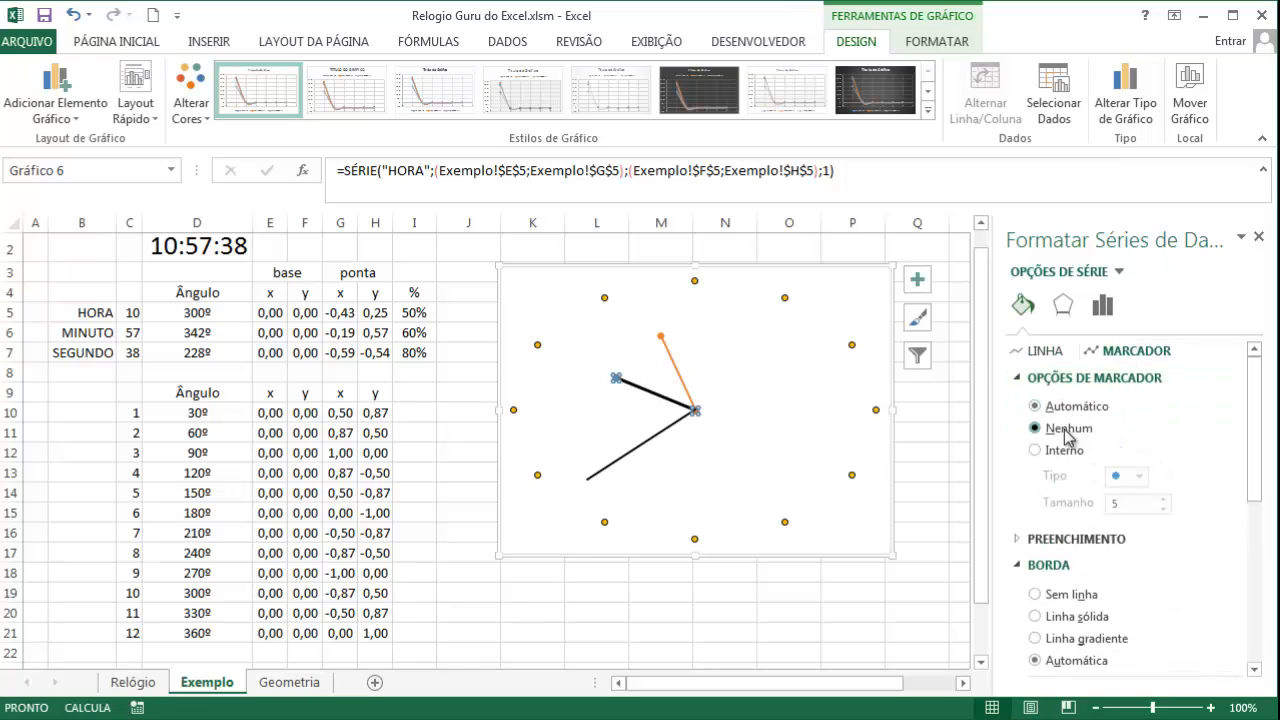
click(1066, 430)
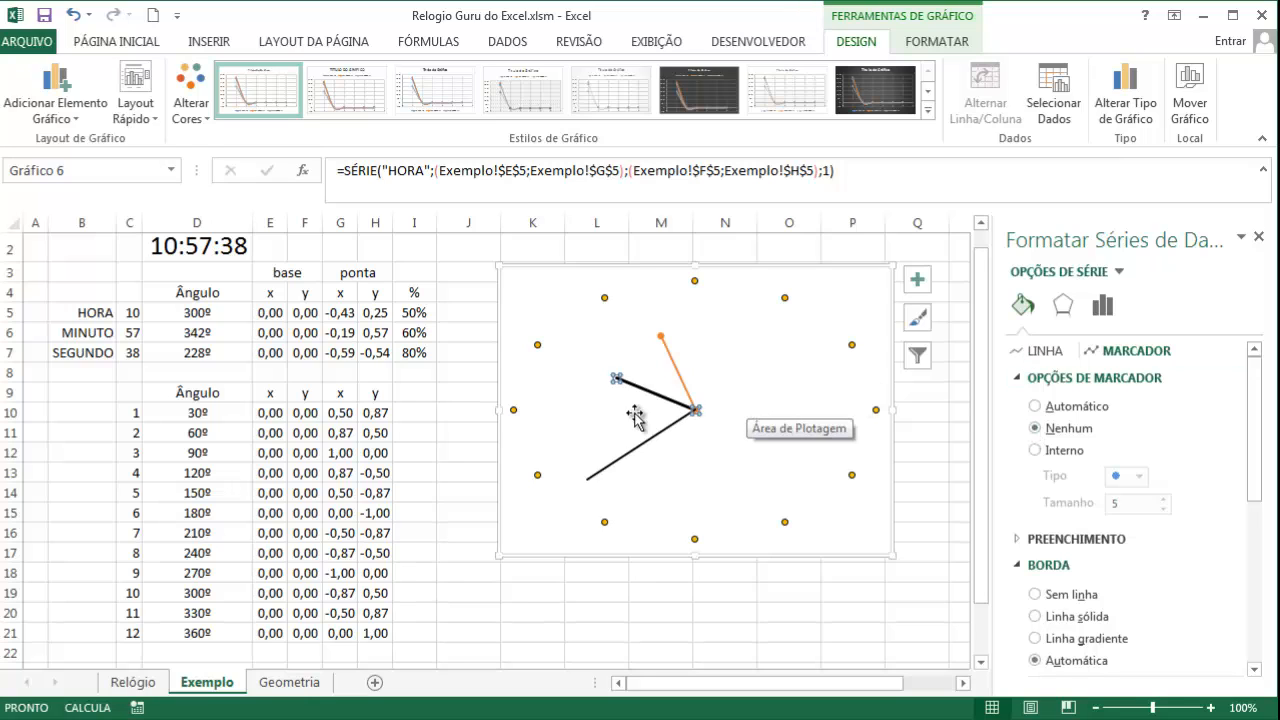
Resize the chart narrower and taller so the ring of hour marks looks nearly circular
click(886, 280)
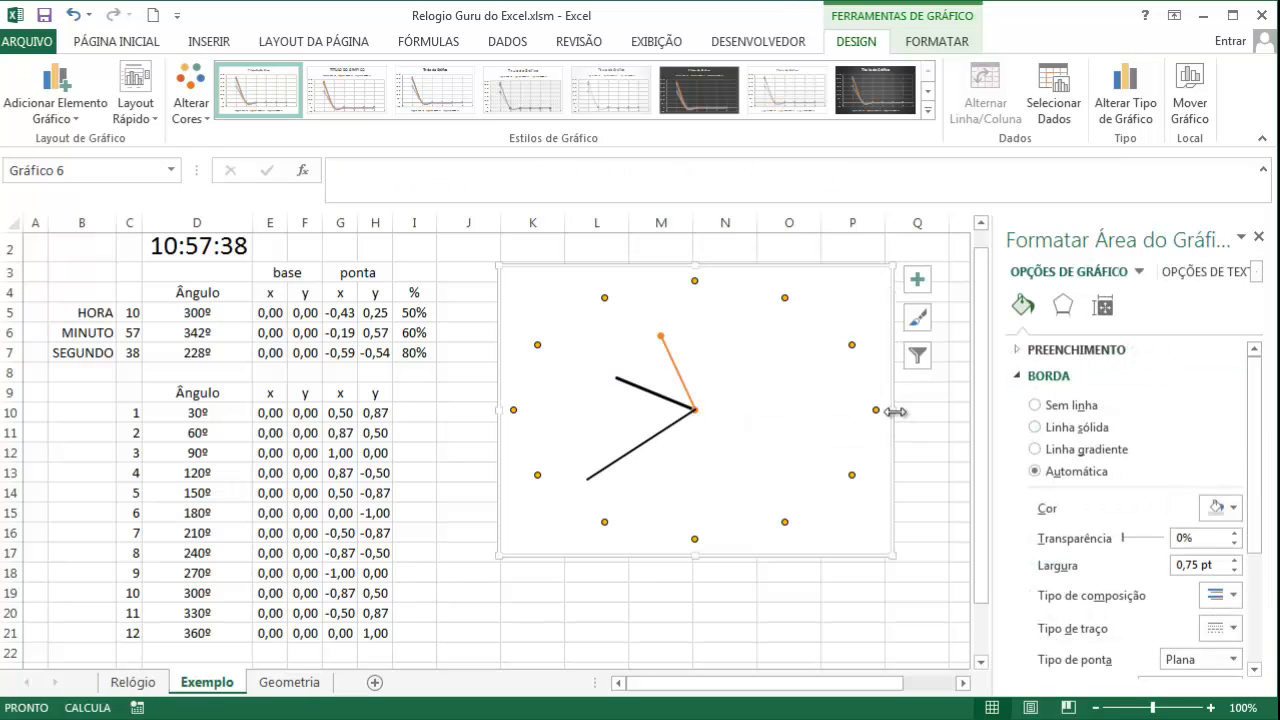
drag(895, 411, 847, 416)
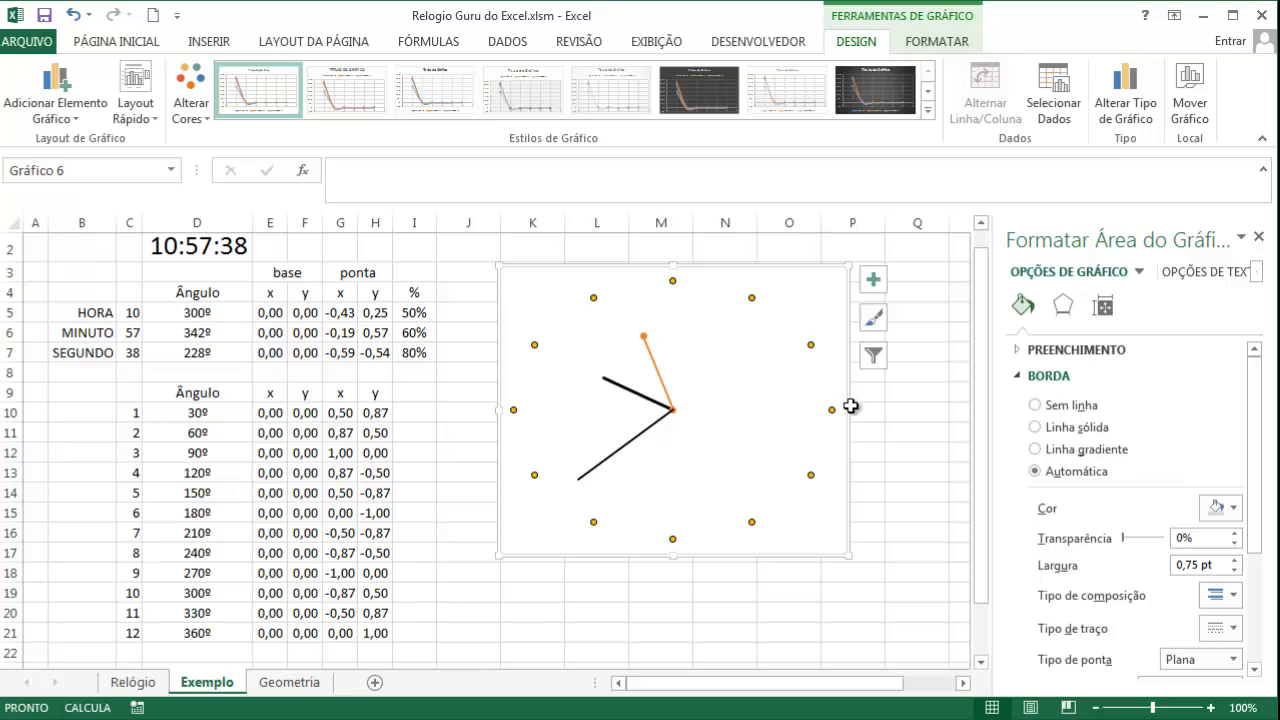
drag(671, 561, 669, 589)
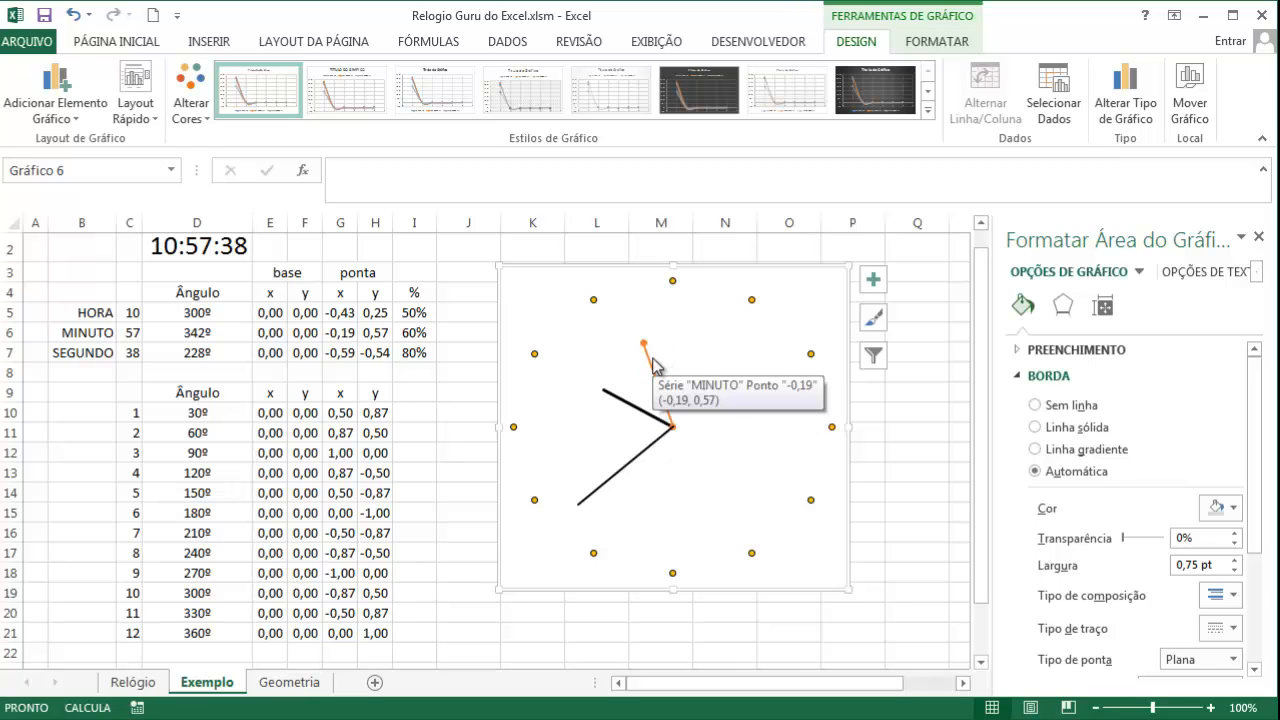
Change the MINUTO hand's line color to black
click(652, 370)
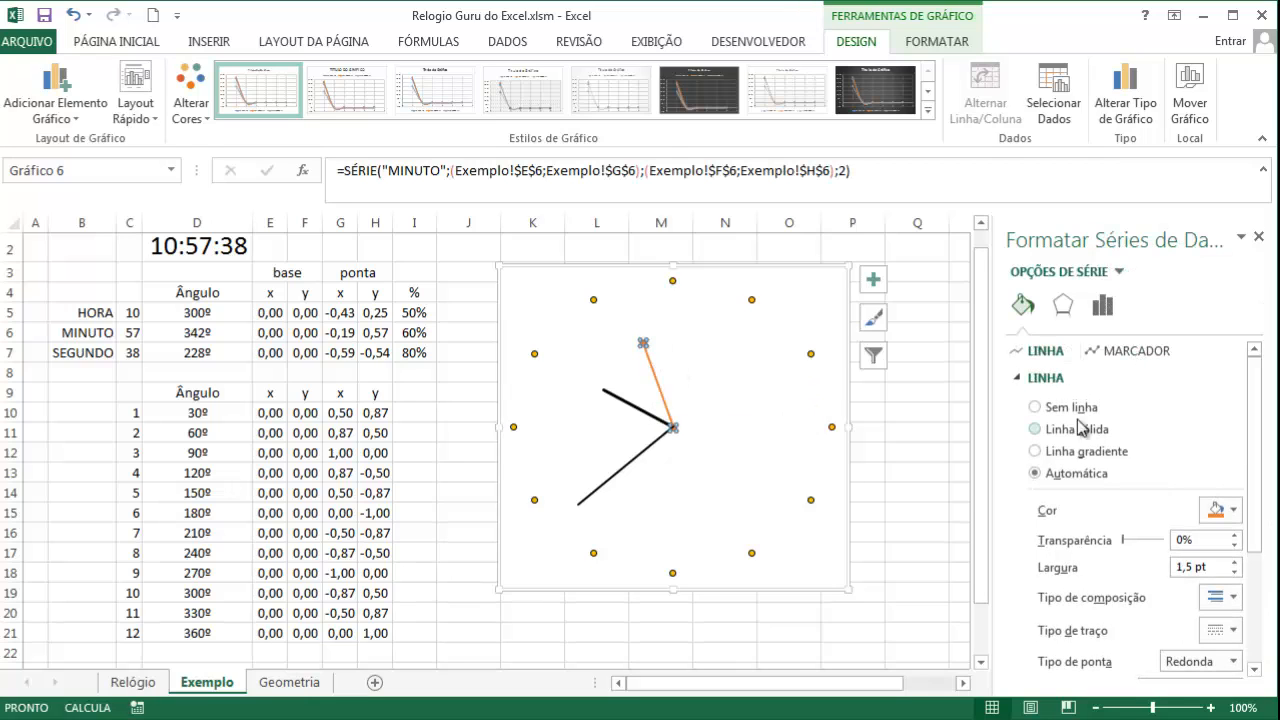
click(1221, 510)
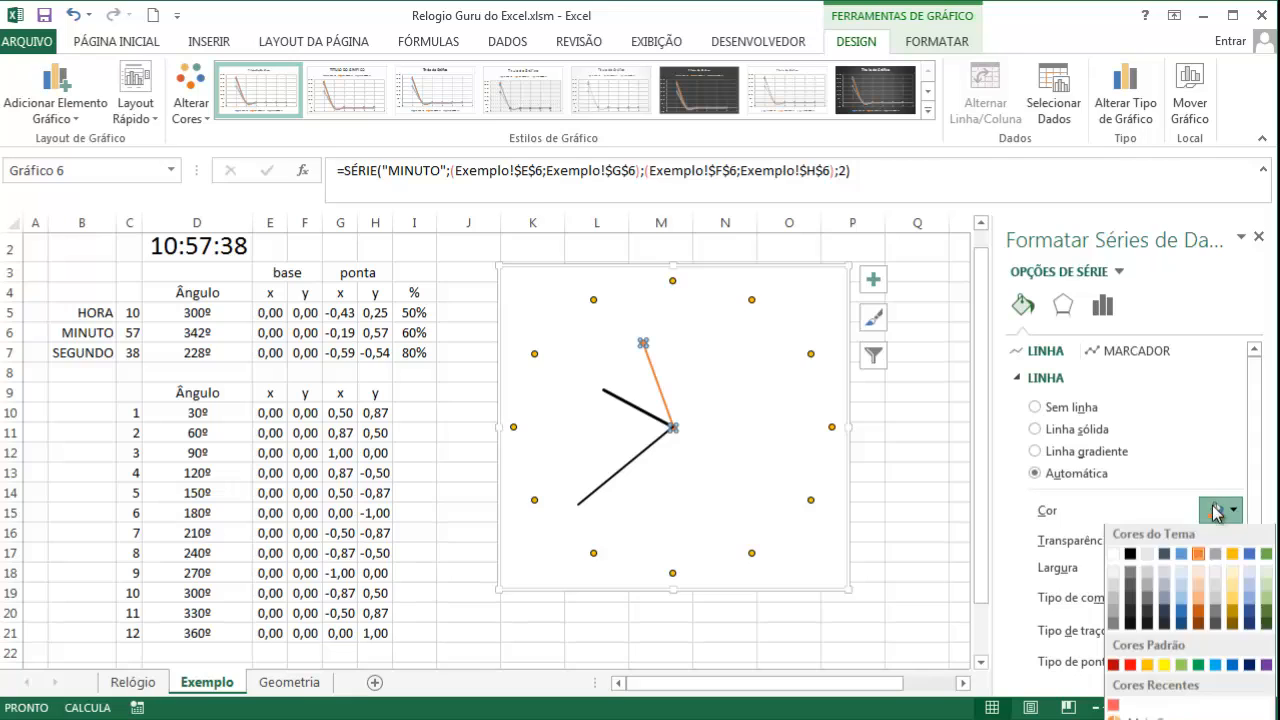
click(1131, 558)
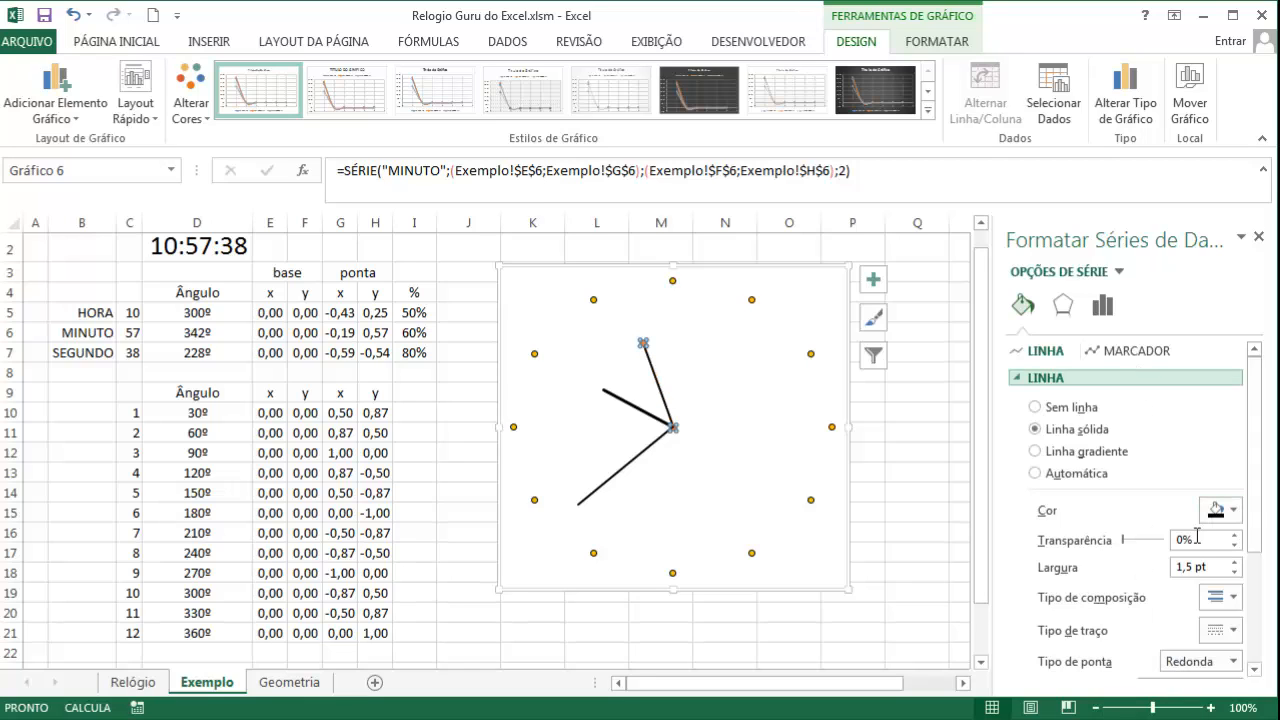
Thicken the MINUTO hand's line to 3.75 pt and compare it with the HORA hand
click(1234, 563)
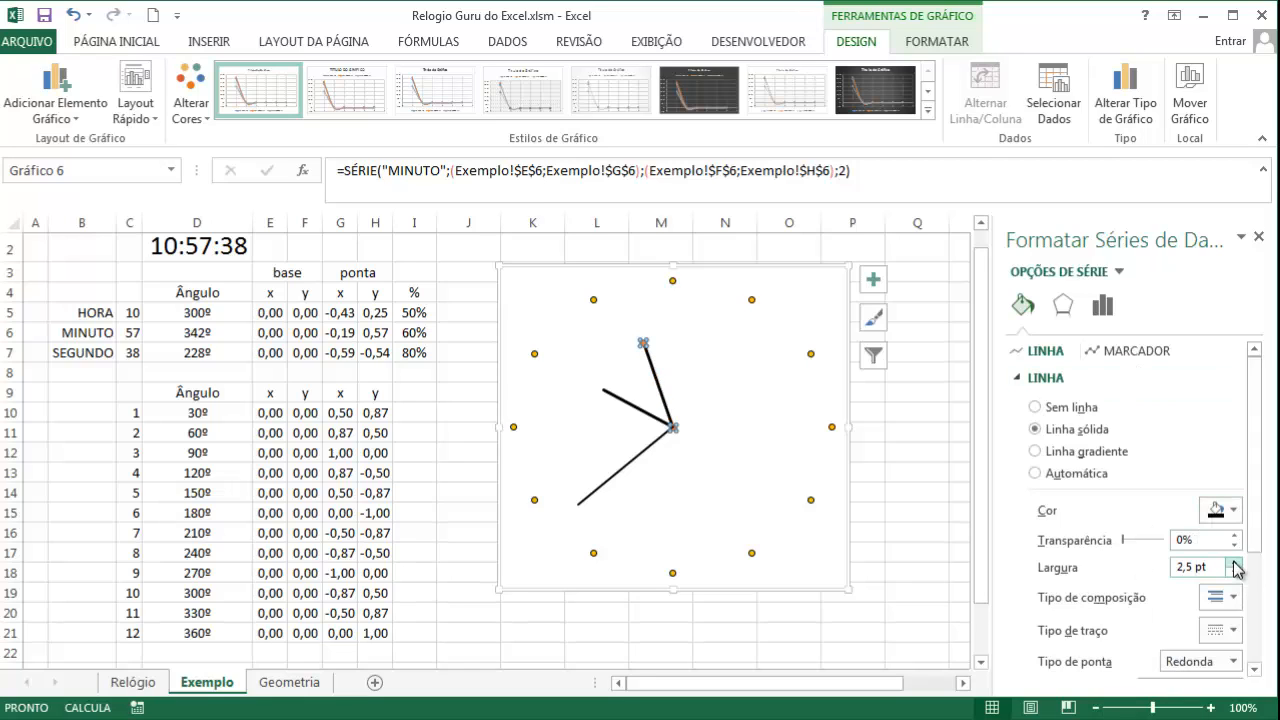
click(1234, 563)
click(1234, 563)
click(612, 445)
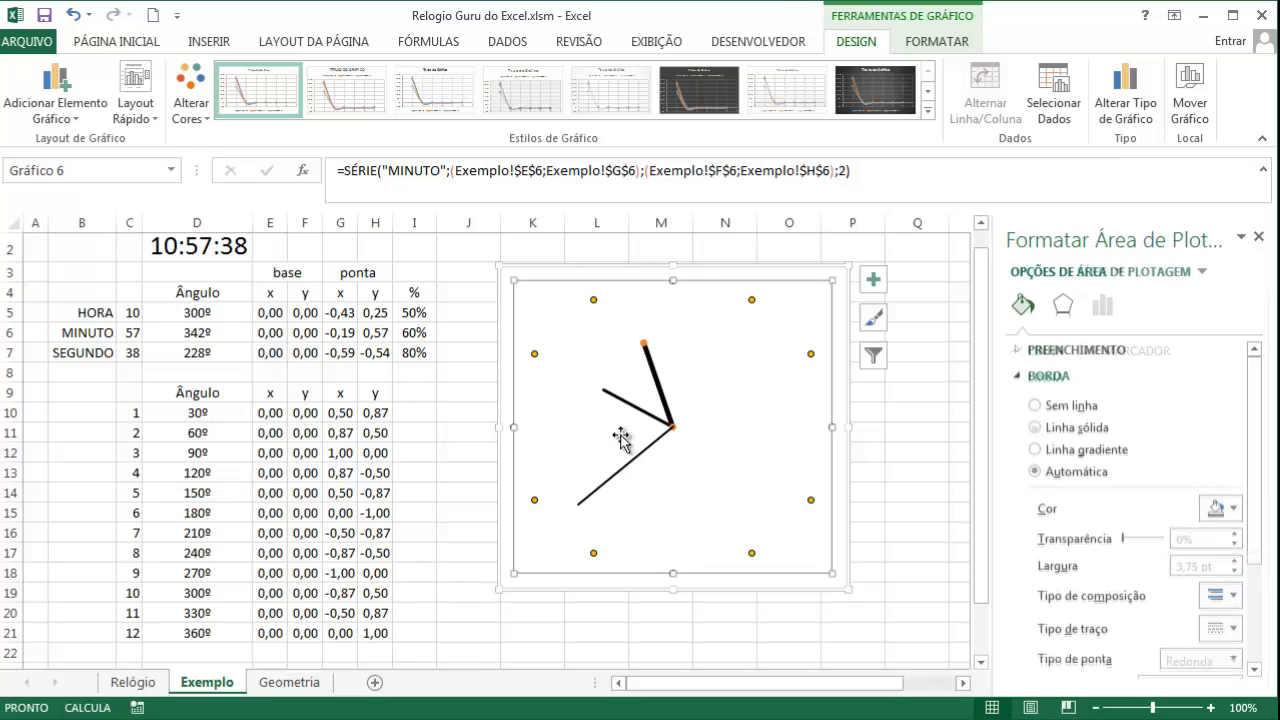
click(656, 380)
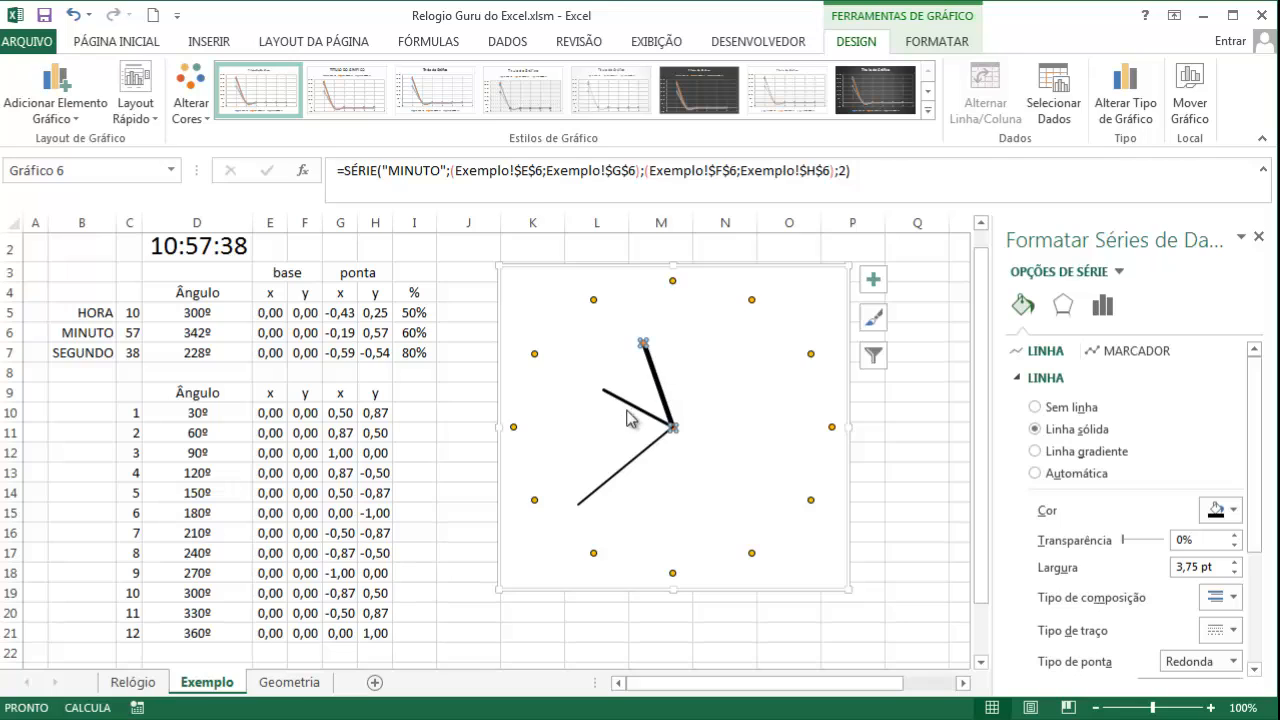
click(625, 407)
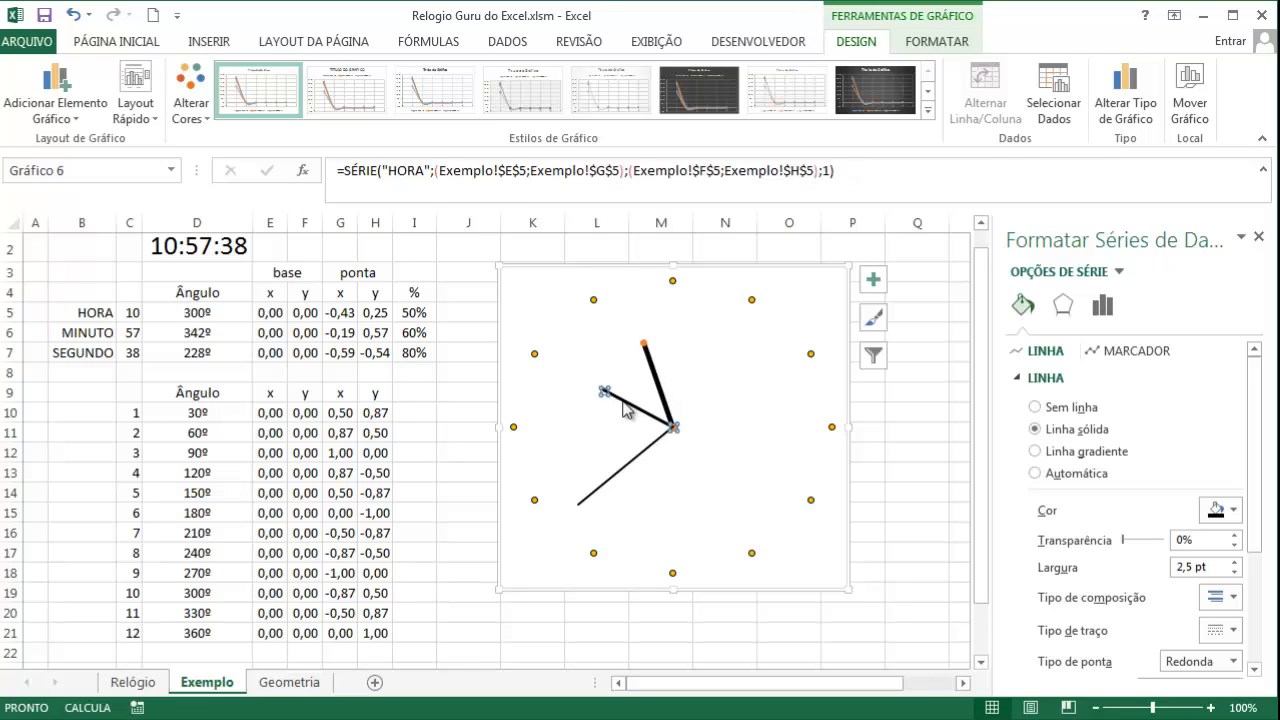
Reduce the MINUTO hand's line width to 2.25 pt and reselect the HORA hand
click(653, 358)
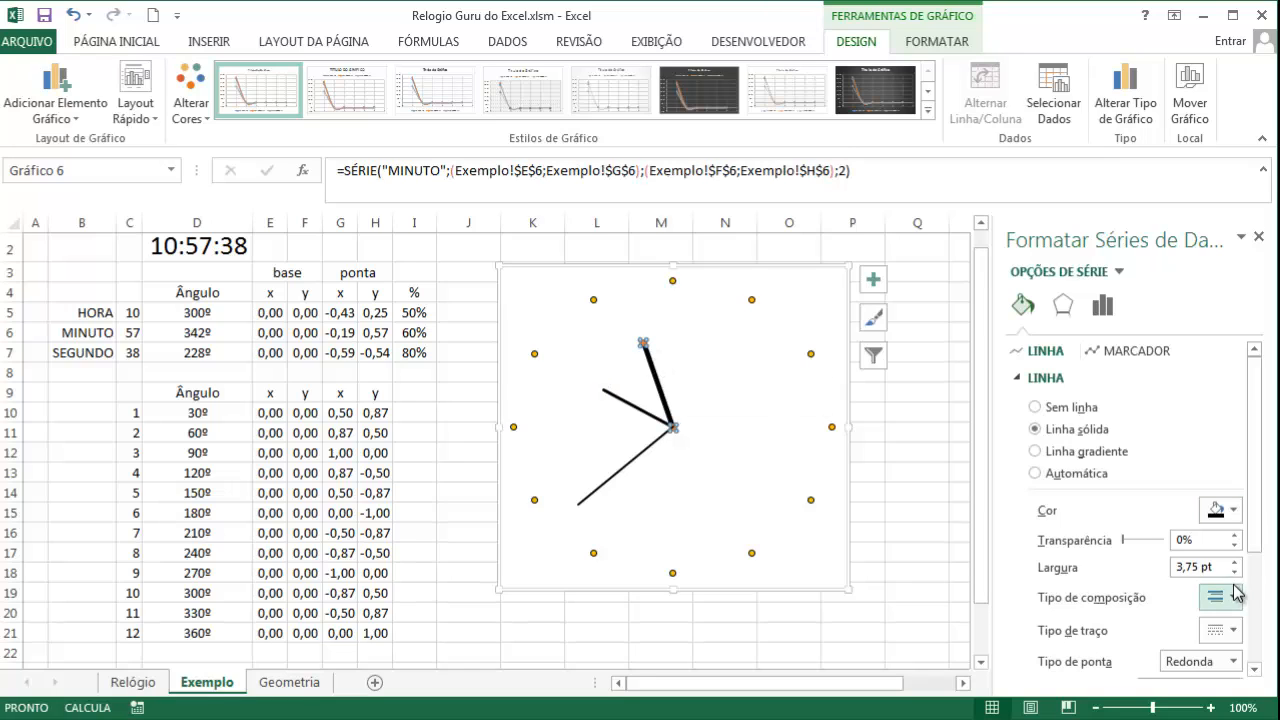
click(1235, 572)
click(1235, 572)
click(1235, 572)
click(1235, 572)
click(1235, 572)
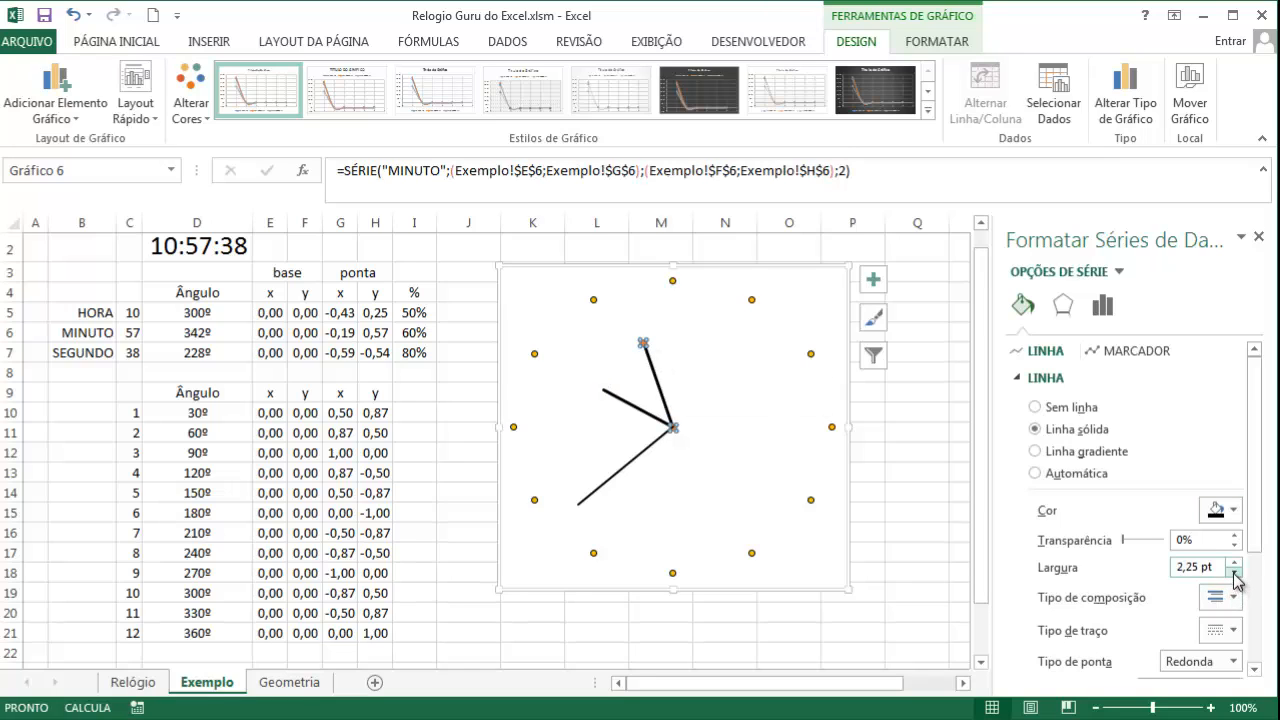
click(1235, 572)
click(616, 396)
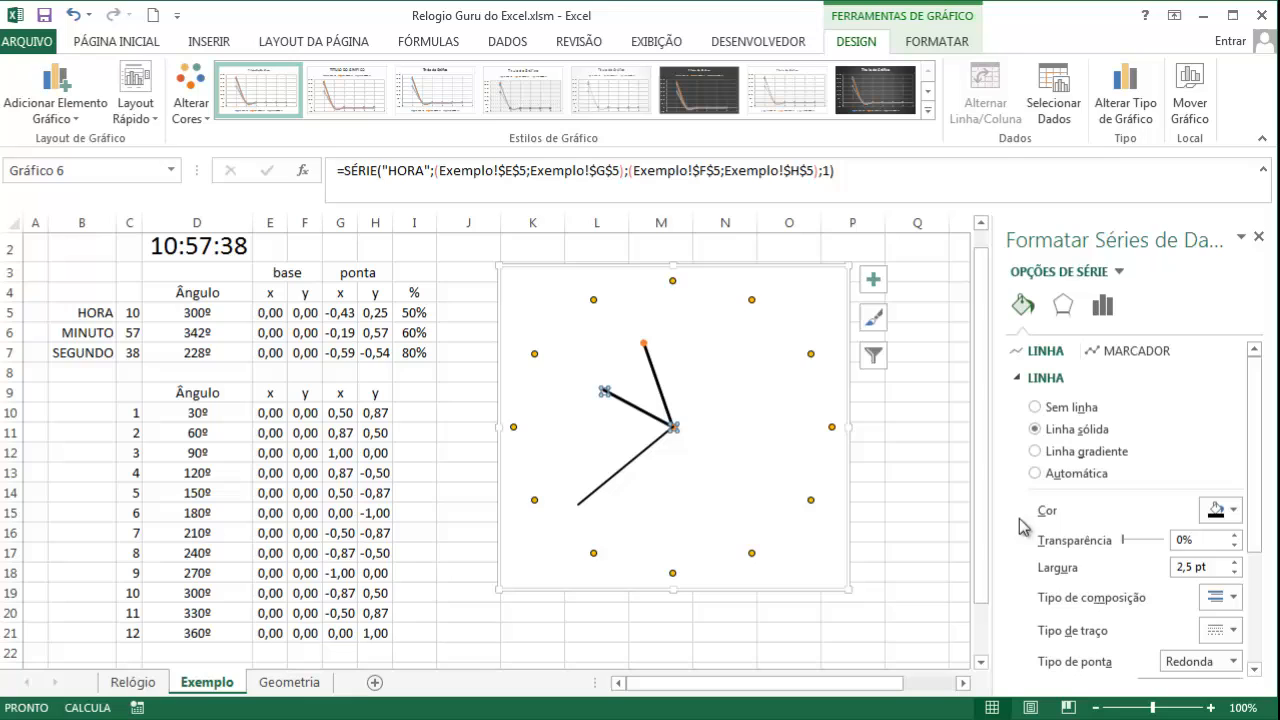
Increase the HORA hand's line width to 3.75 pt
click(1235, 561)
click(1237, 563)
click(1237, 563)
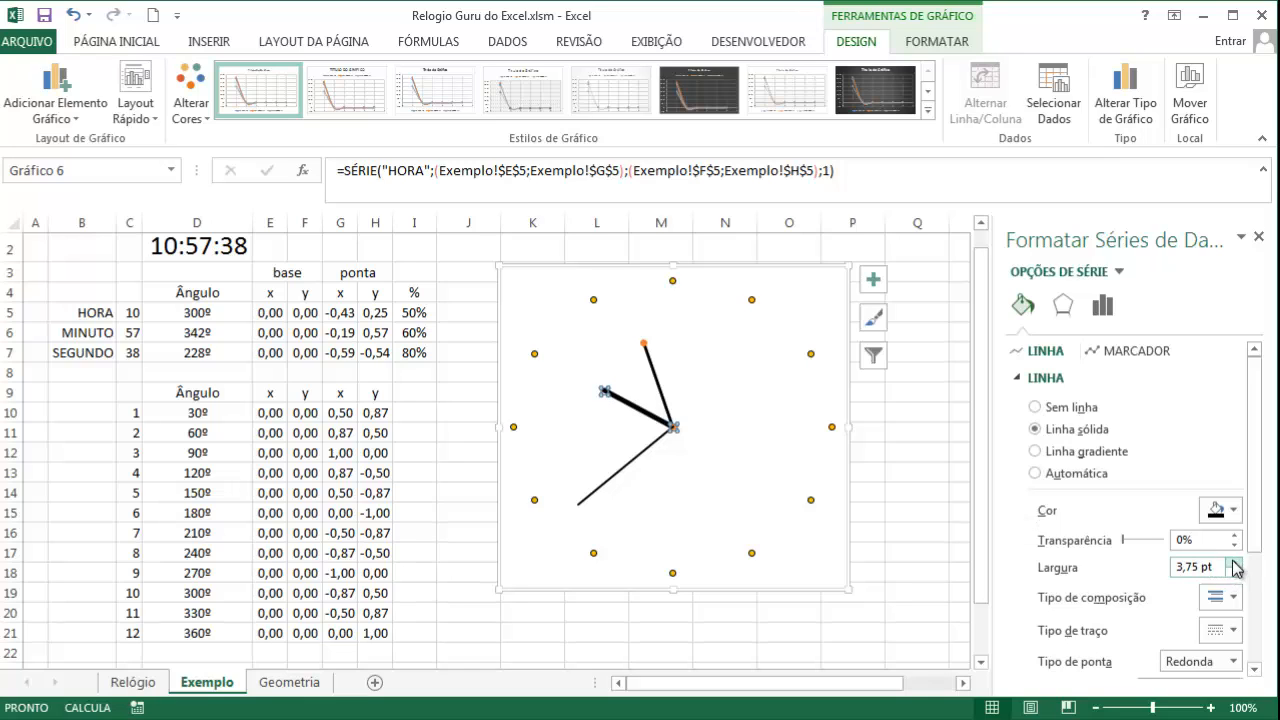
Remove the markers from the MINUTO hand by setting its marker option to none
click(650, 362)
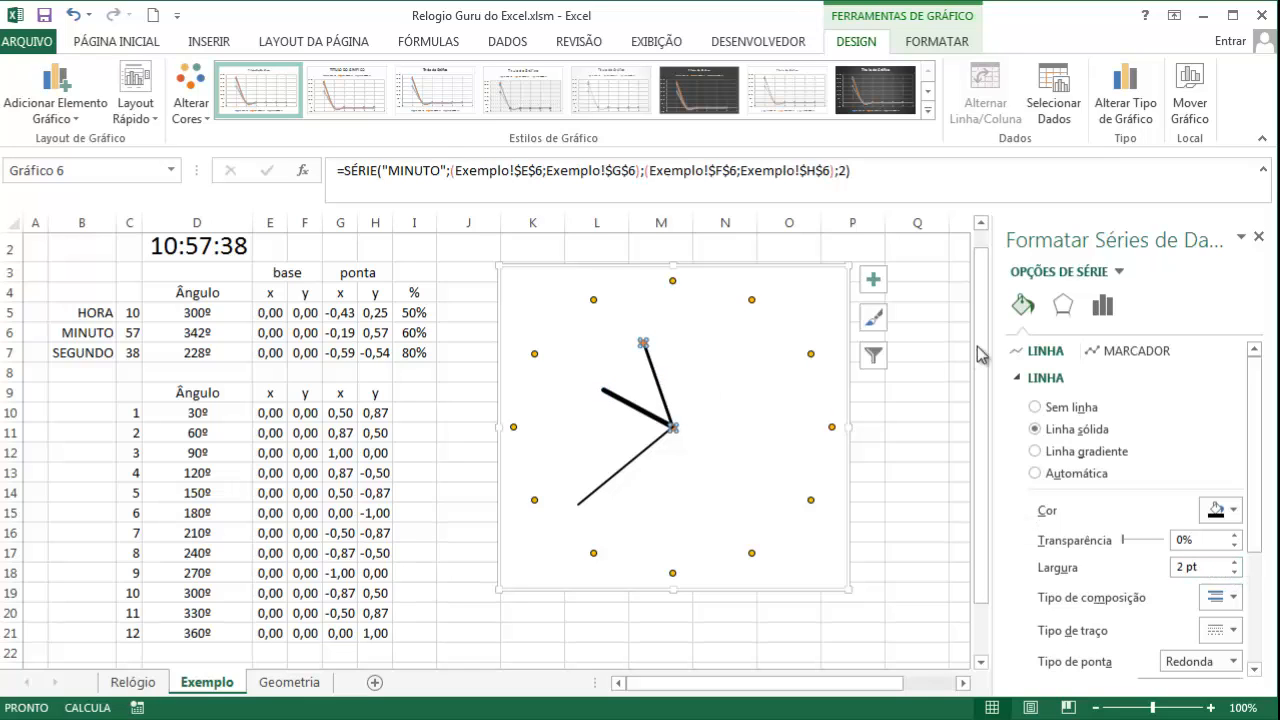
click(1108, 350)
click(1068, 377)
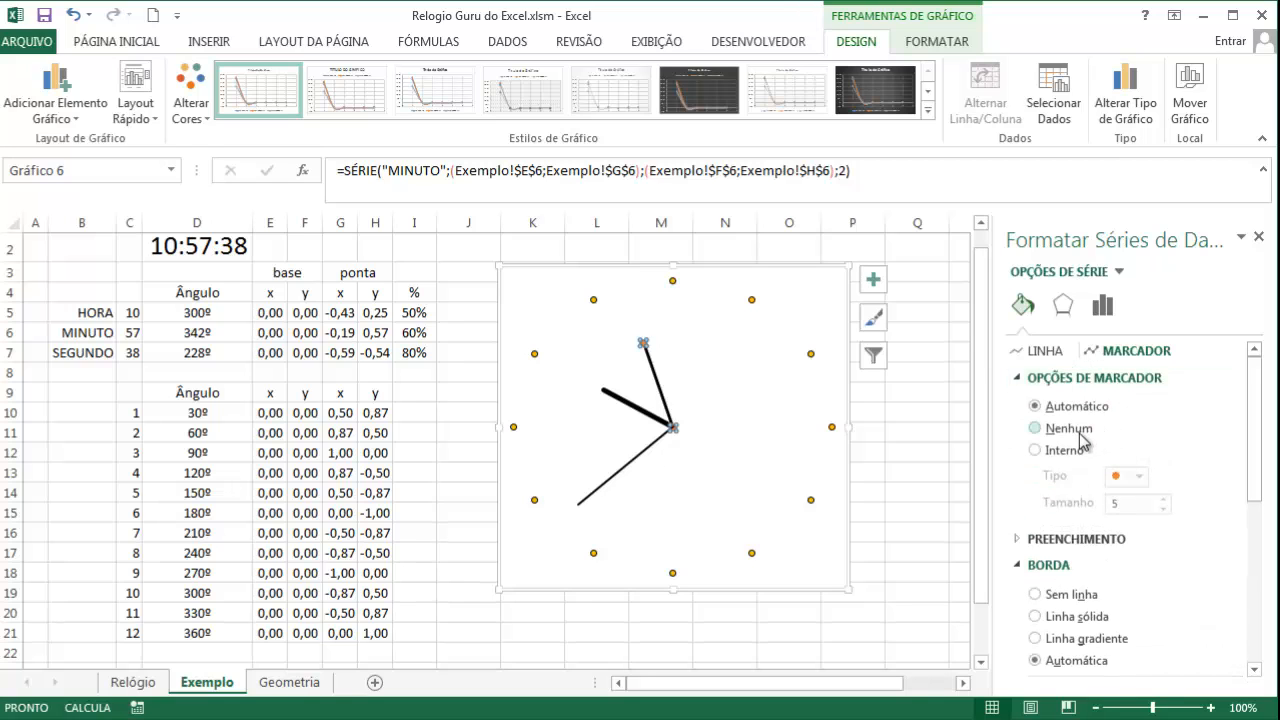
click(1078, 432)
click(917, 431)
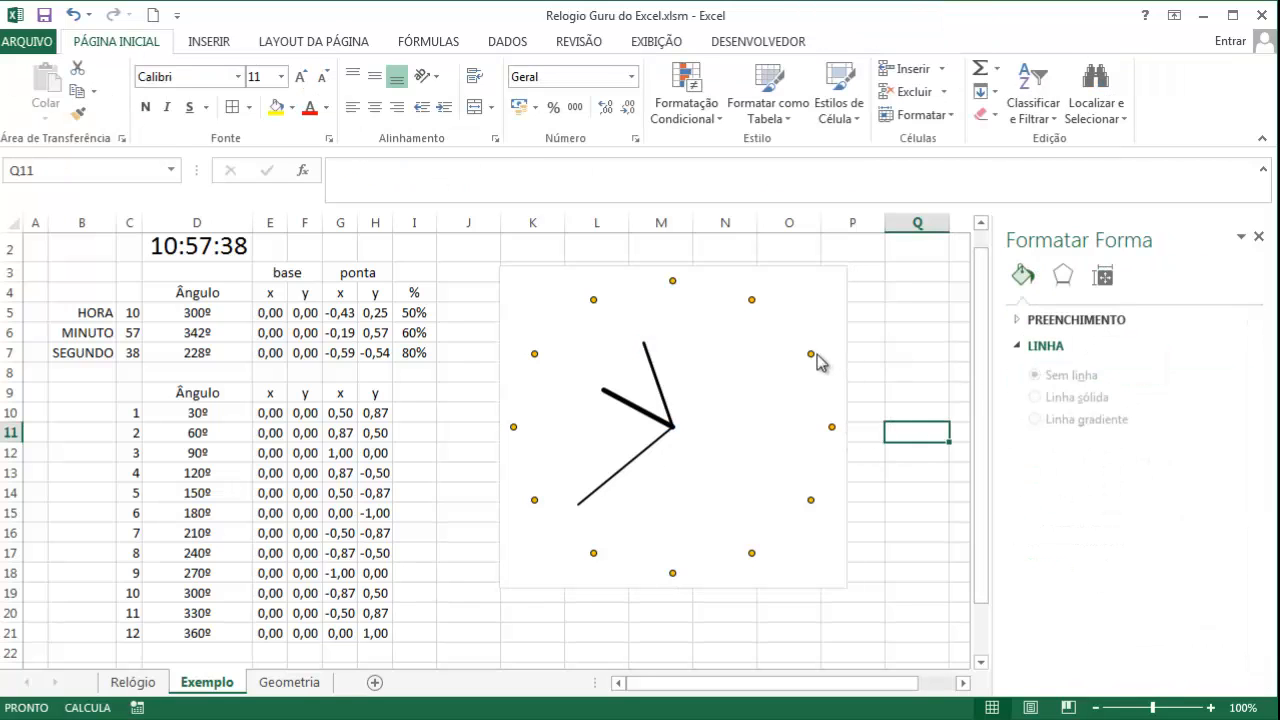
Remove the border from the PONTOS hour-mark markers and fill them solid black
click(815, 356)
click(815, 356)
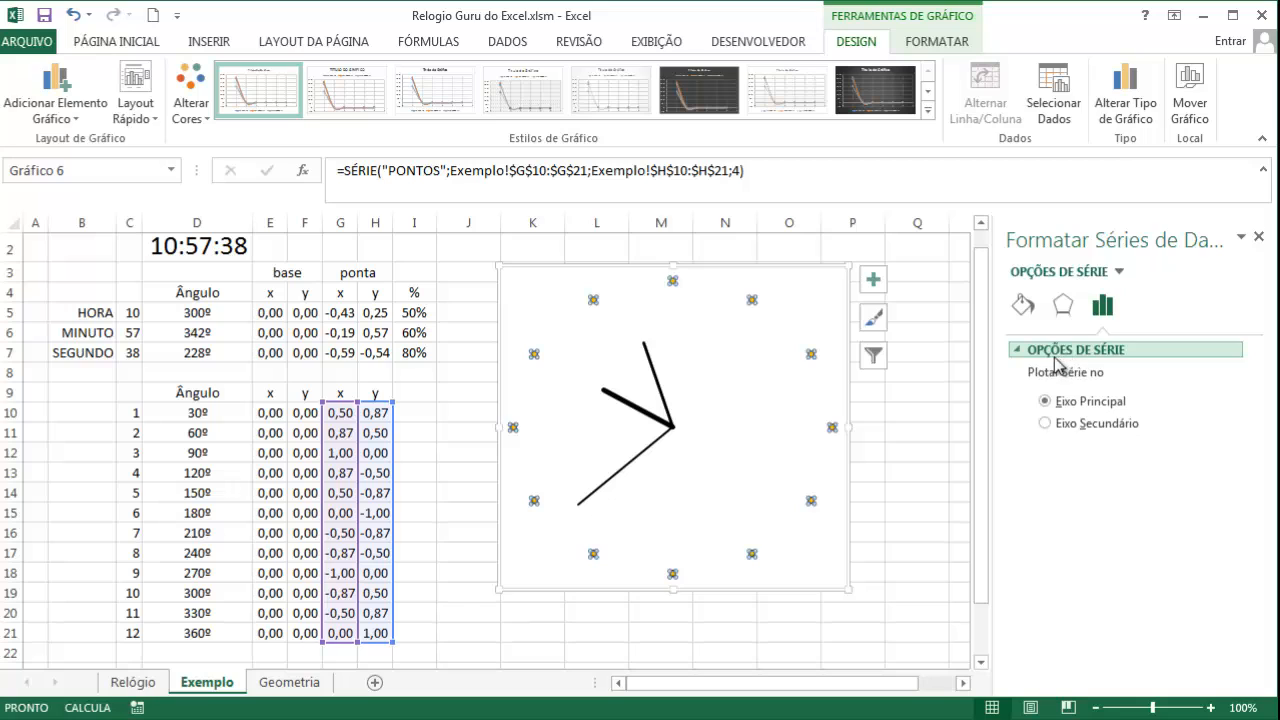
click(1022, 304)
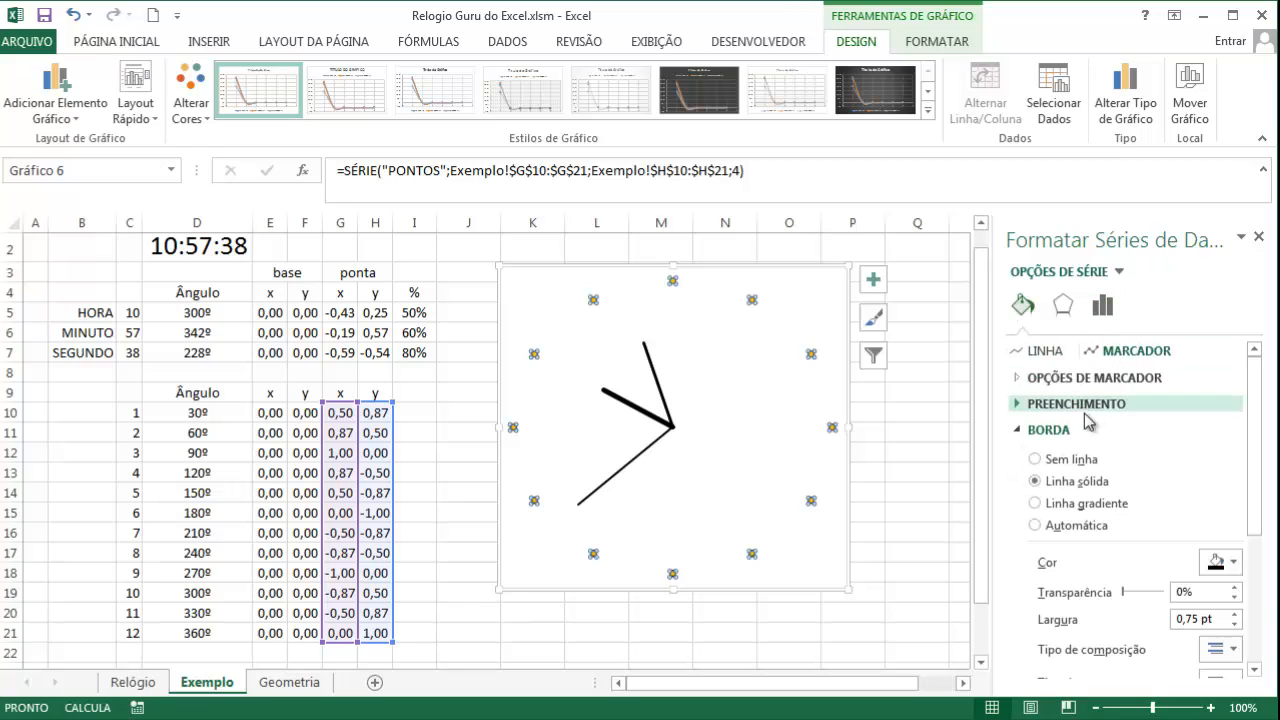
click(1044, 462)
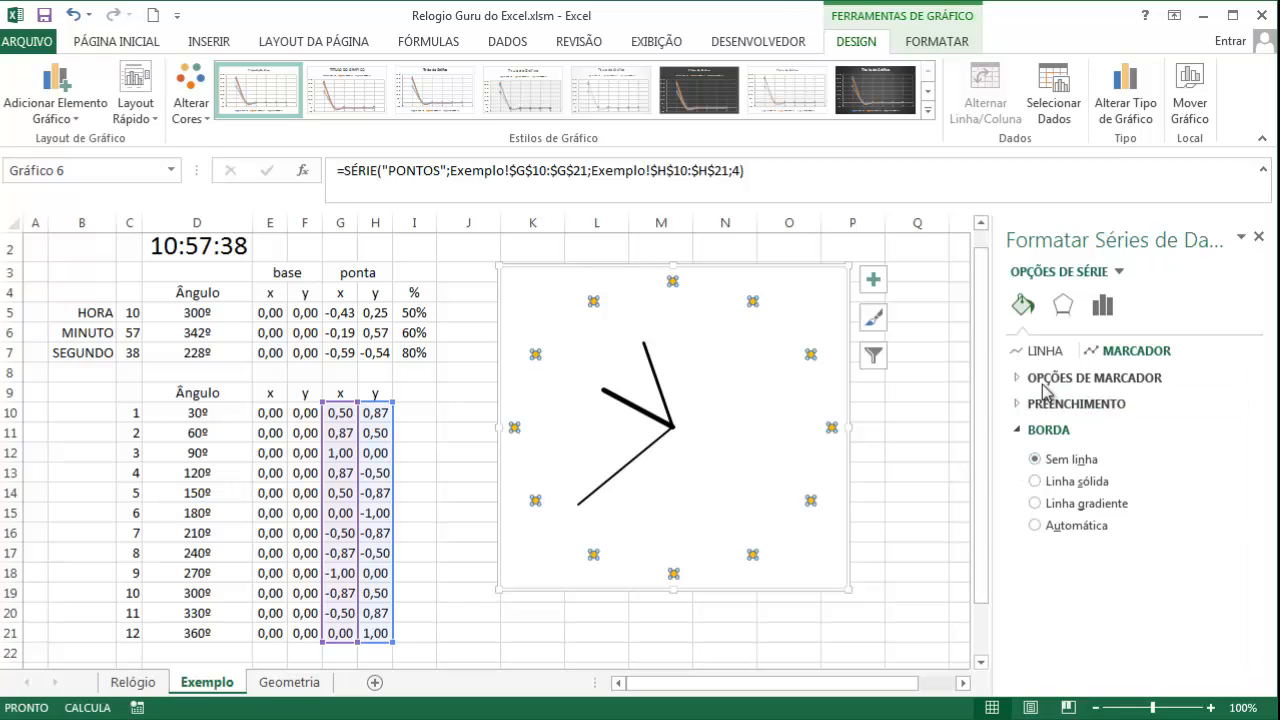
click(1048, 405)
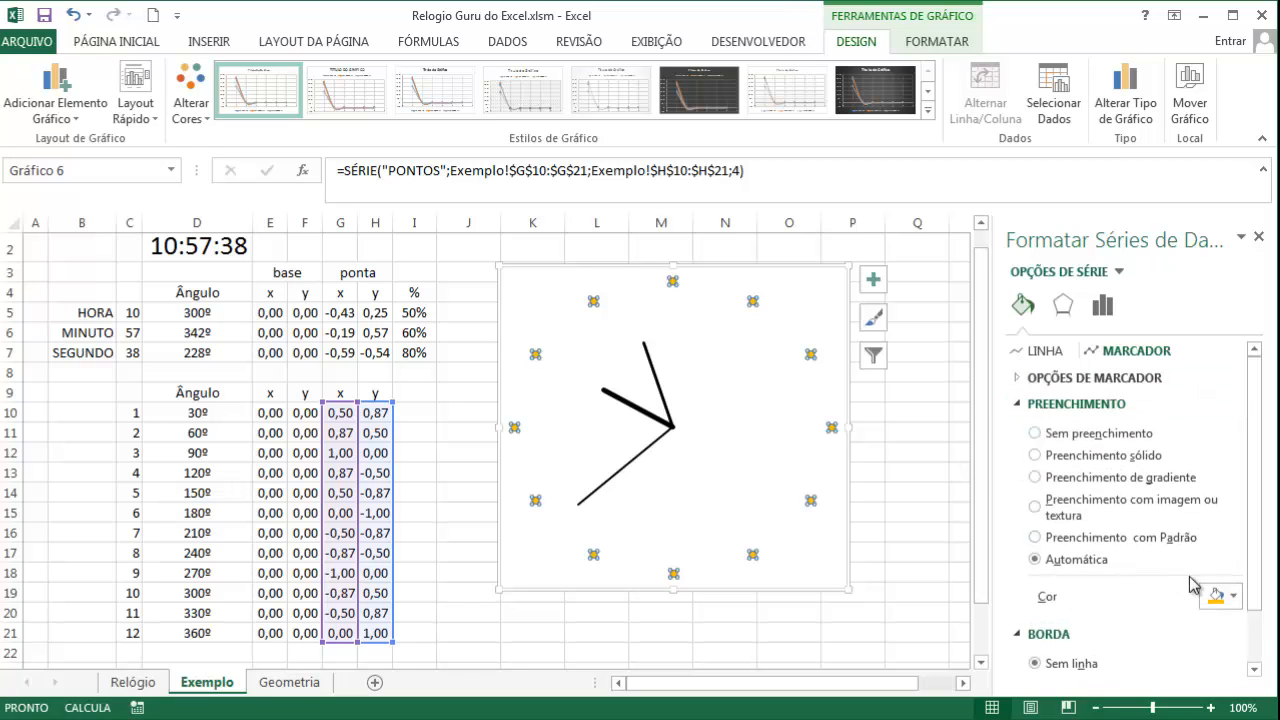
click(1216, 596)
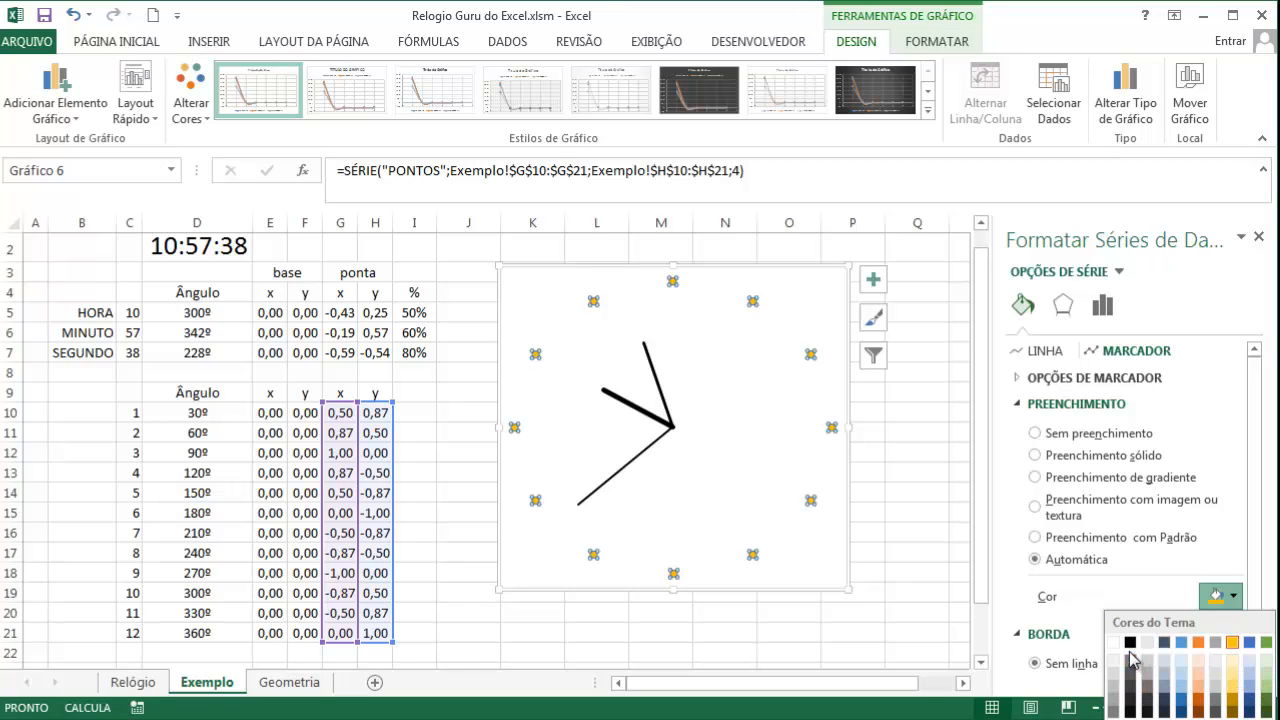
click(1130, 643)
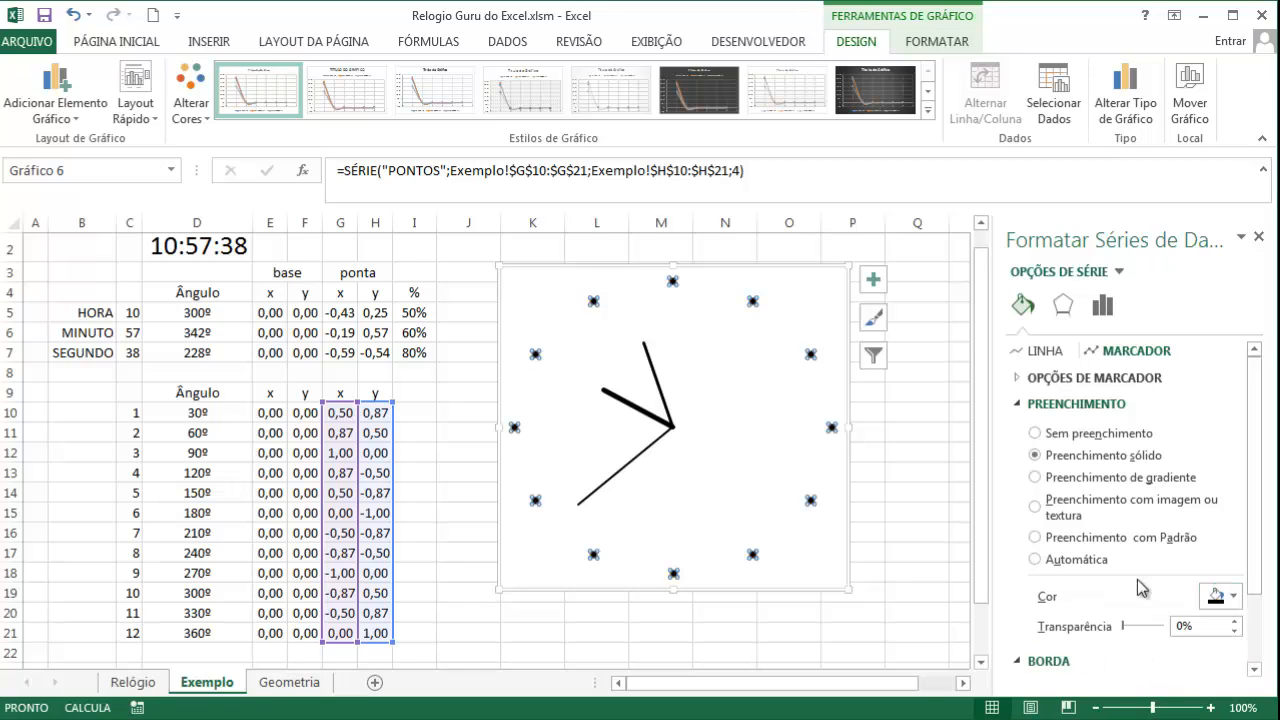
click(862, 632)
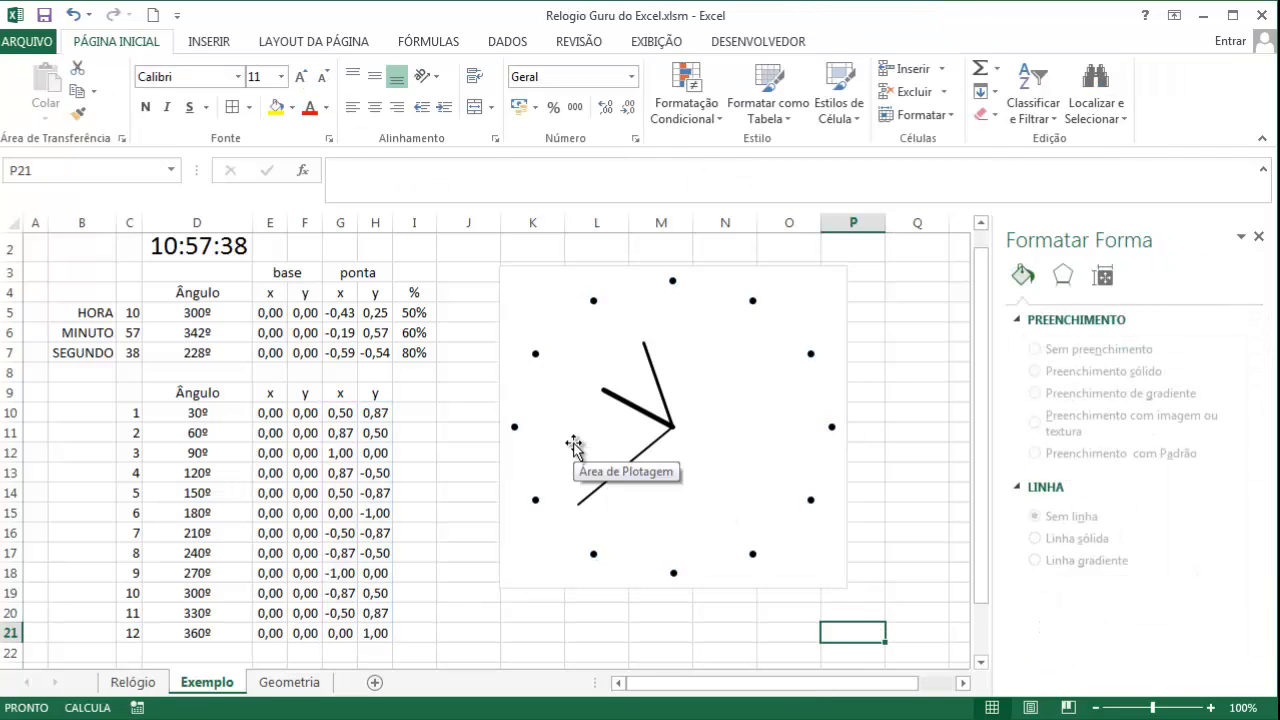
Re-enter the time formula in cell D2 twice to test that the clock hands update
click(426, 491)
key(Up)
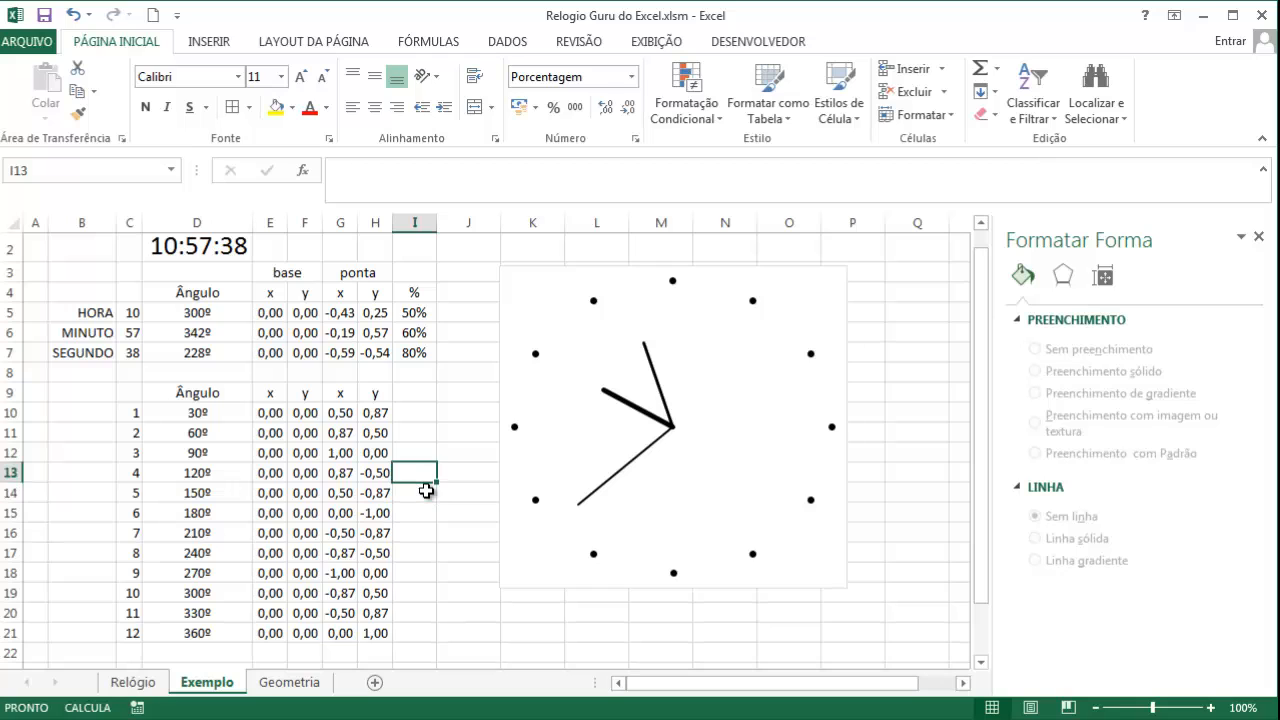
key(Up)
key(Up)
key(Up)
key(Up)
key(Up)
key(Up)
key(Up)
key(Up)
key(Up)
key(Up)
key(Up)
key(Up)
key(Left)
key(Left)
key(Left)
key(Left)
key(Down)
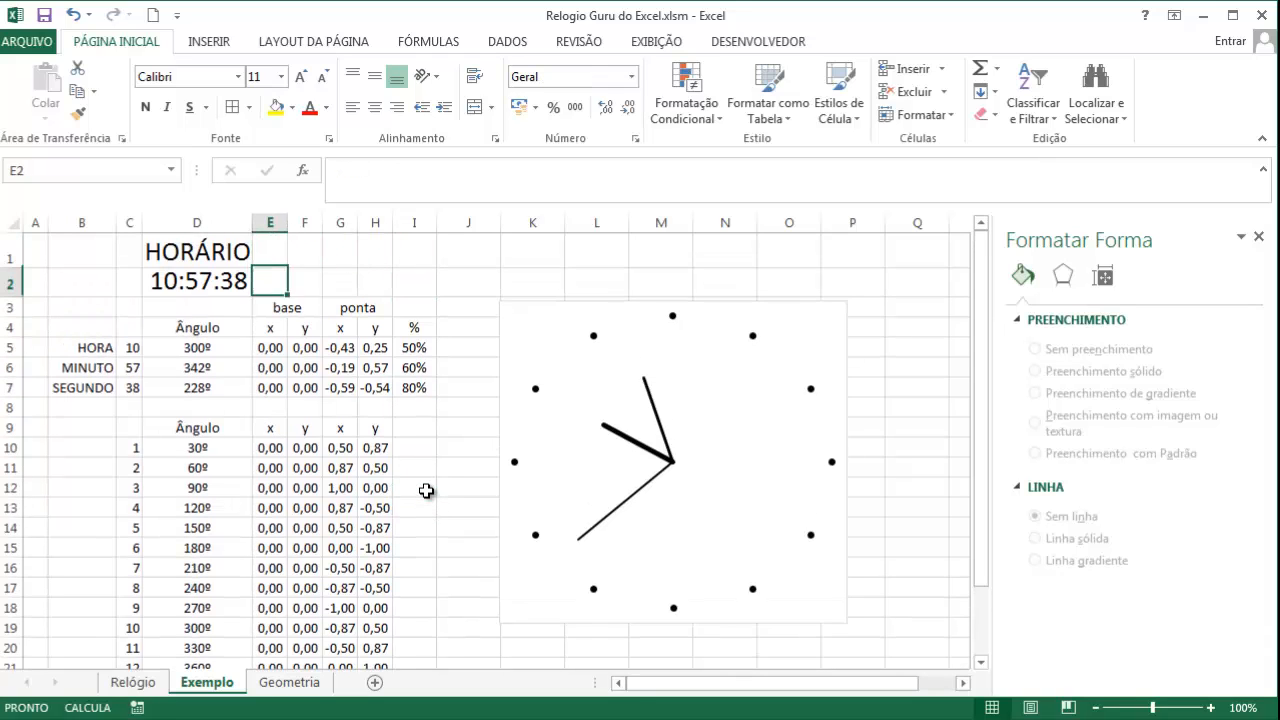
key(Left)
key(F2)
key(Return)
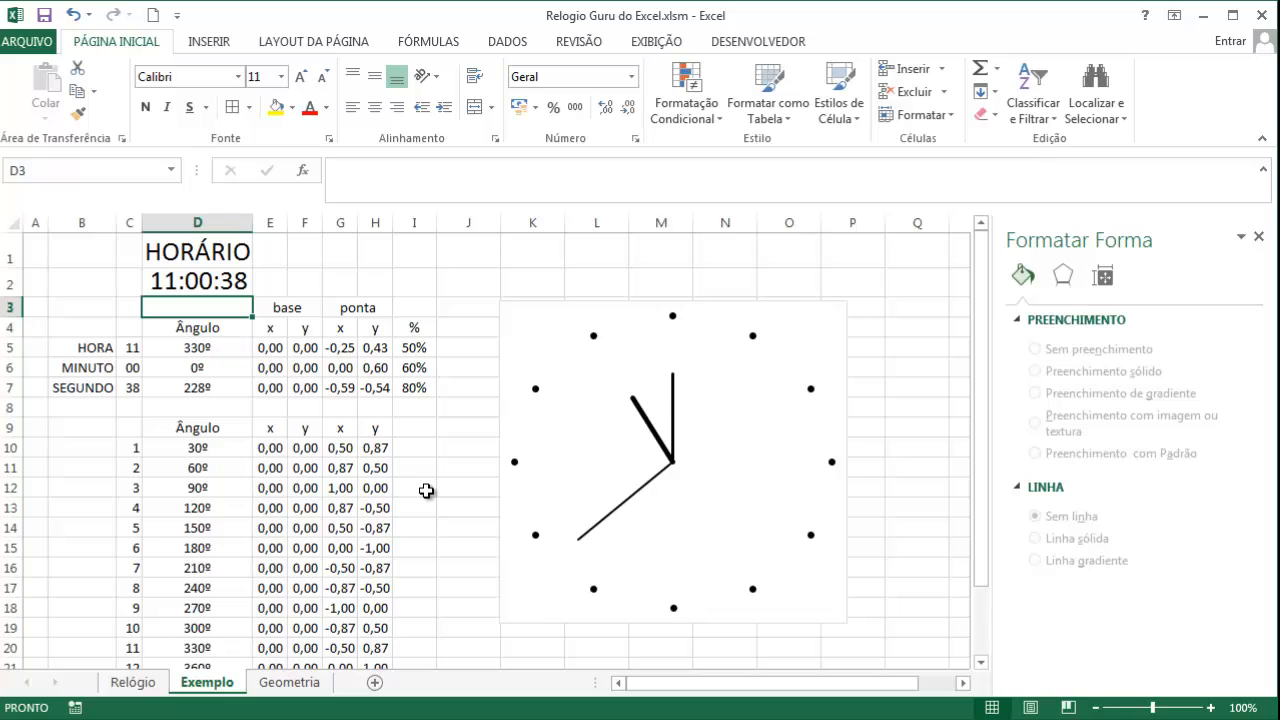
key(Up)
key(F2)
key(Return)
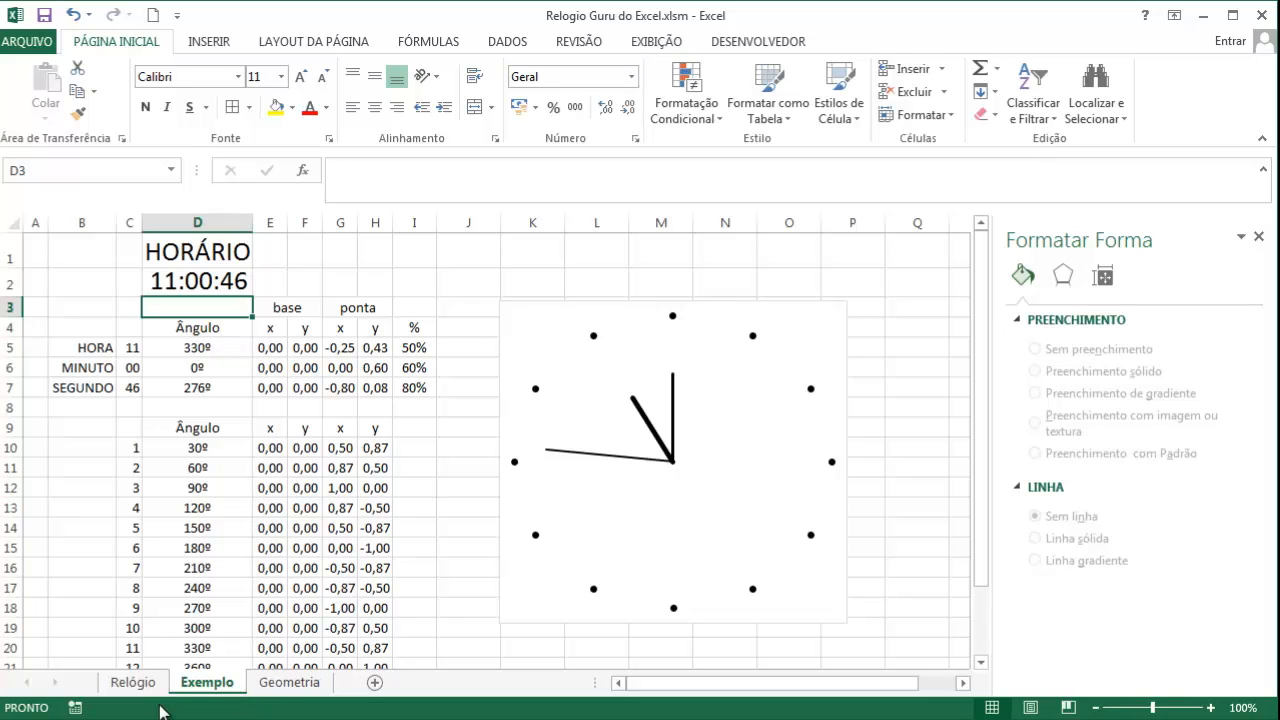
Start the running clock with LIGAR RELÓGIO on the Relógio sheet and return to the Exemplo sheet
click(133, 682)
click(528, 590)
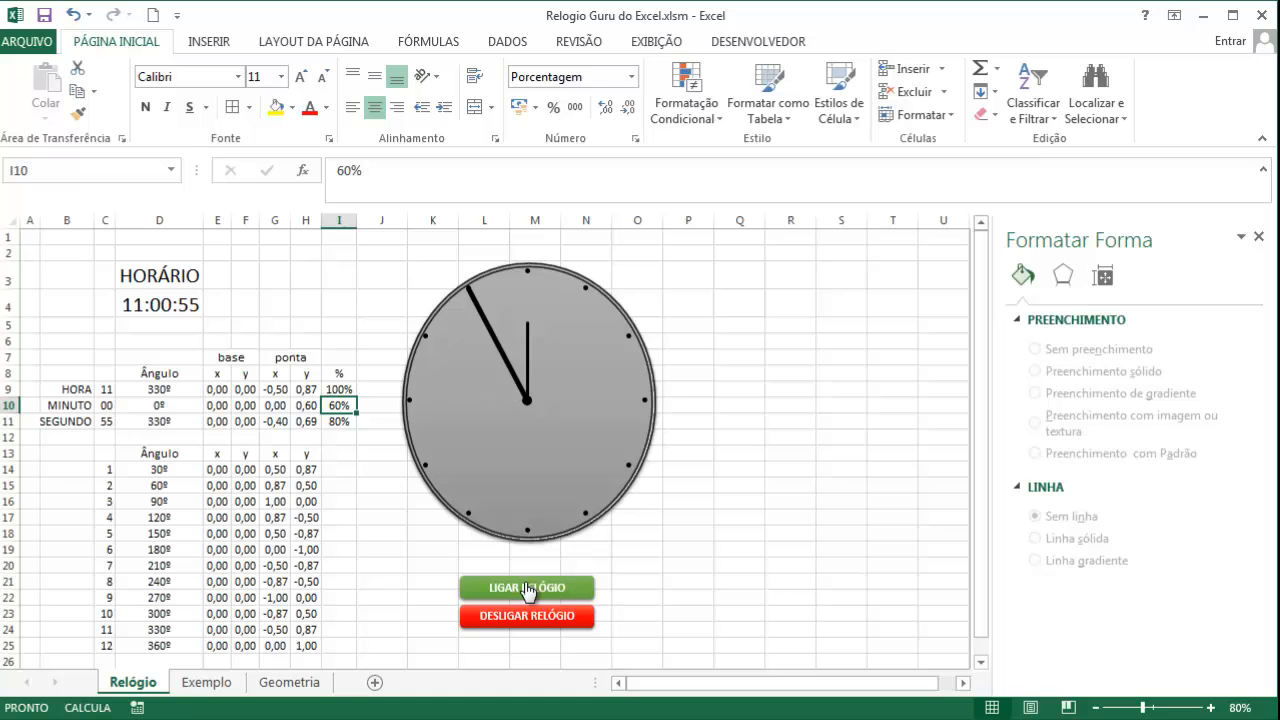
click(206, 682)
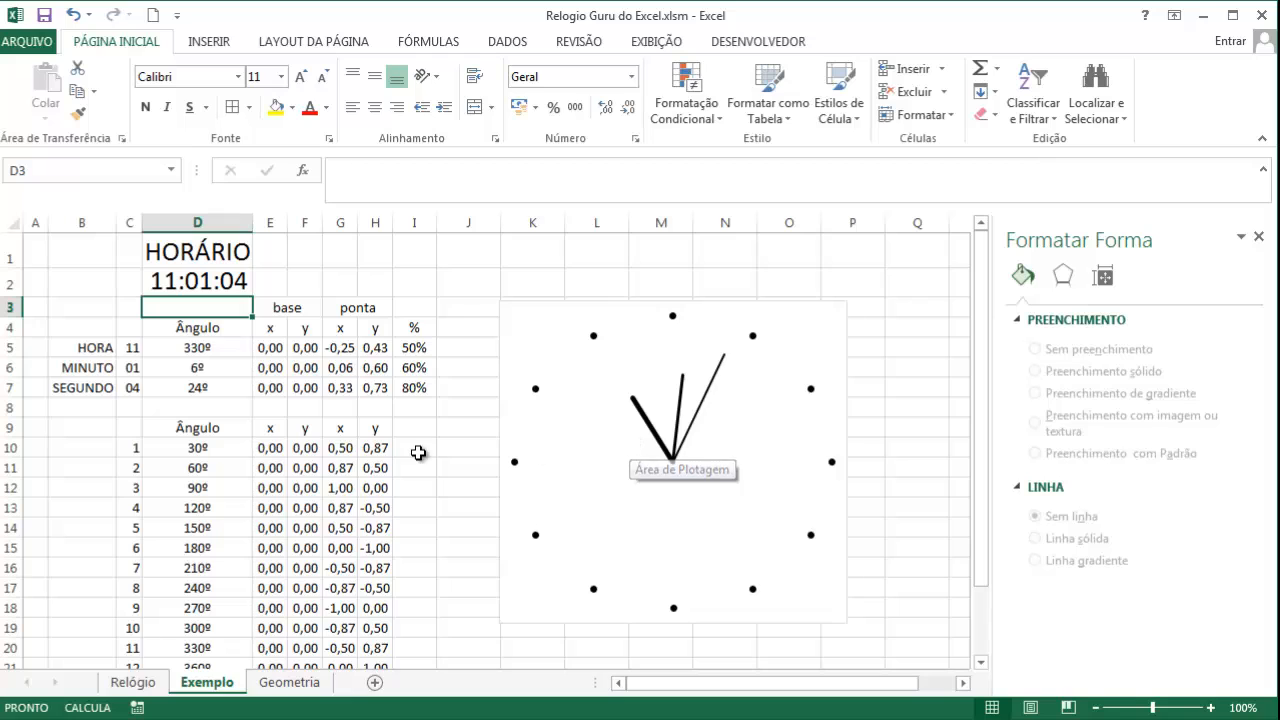
Set the clock chart area's fill to none so the chart background is transparent
click(513, 340)
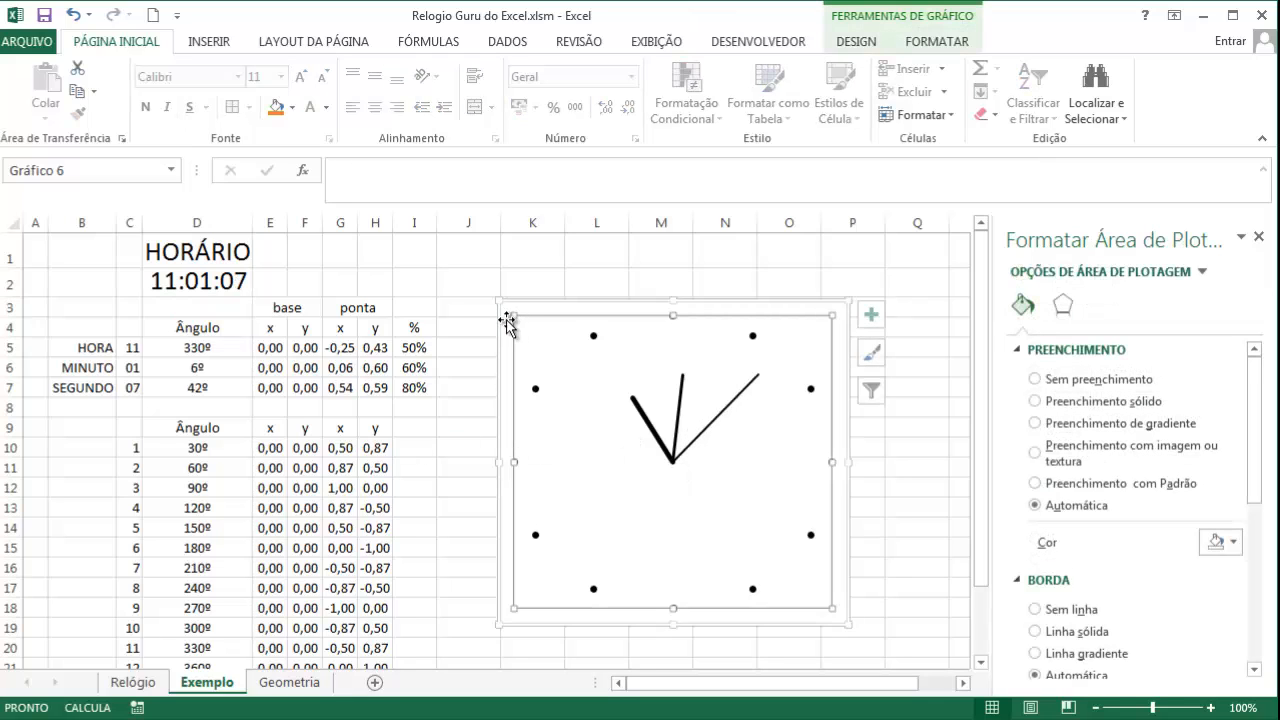
click(509, 323)
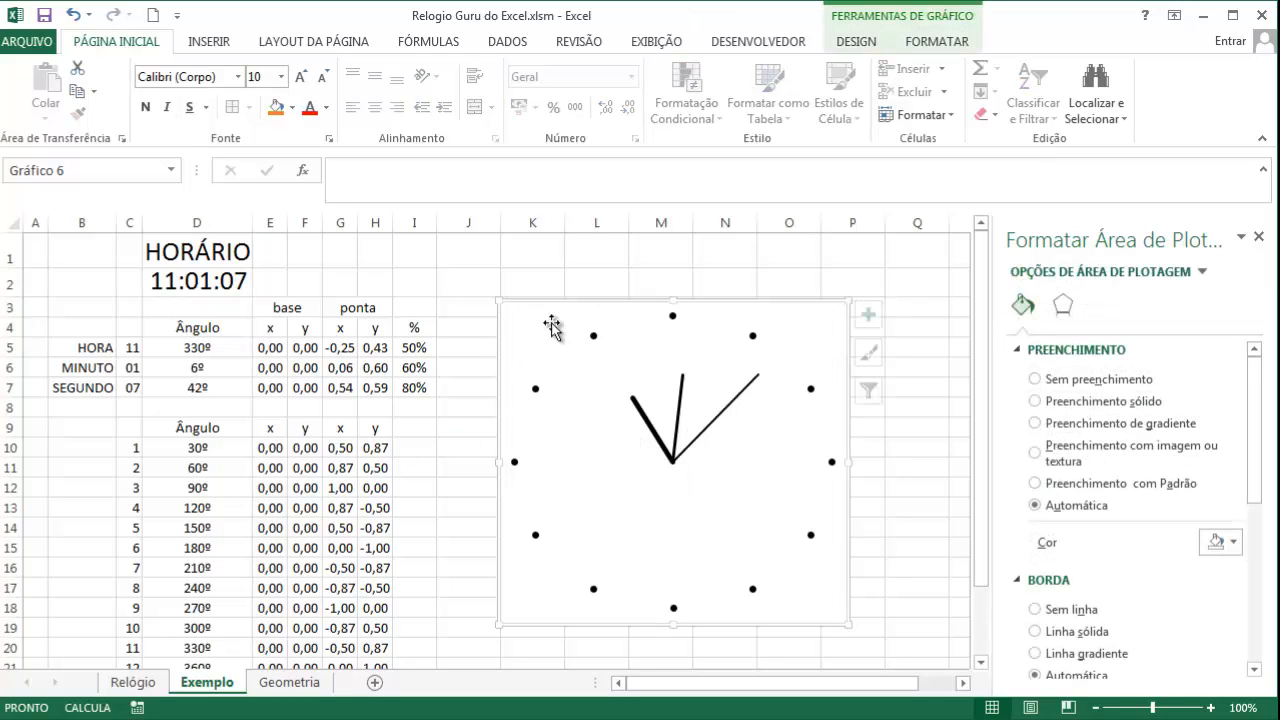
click(1058, 379)
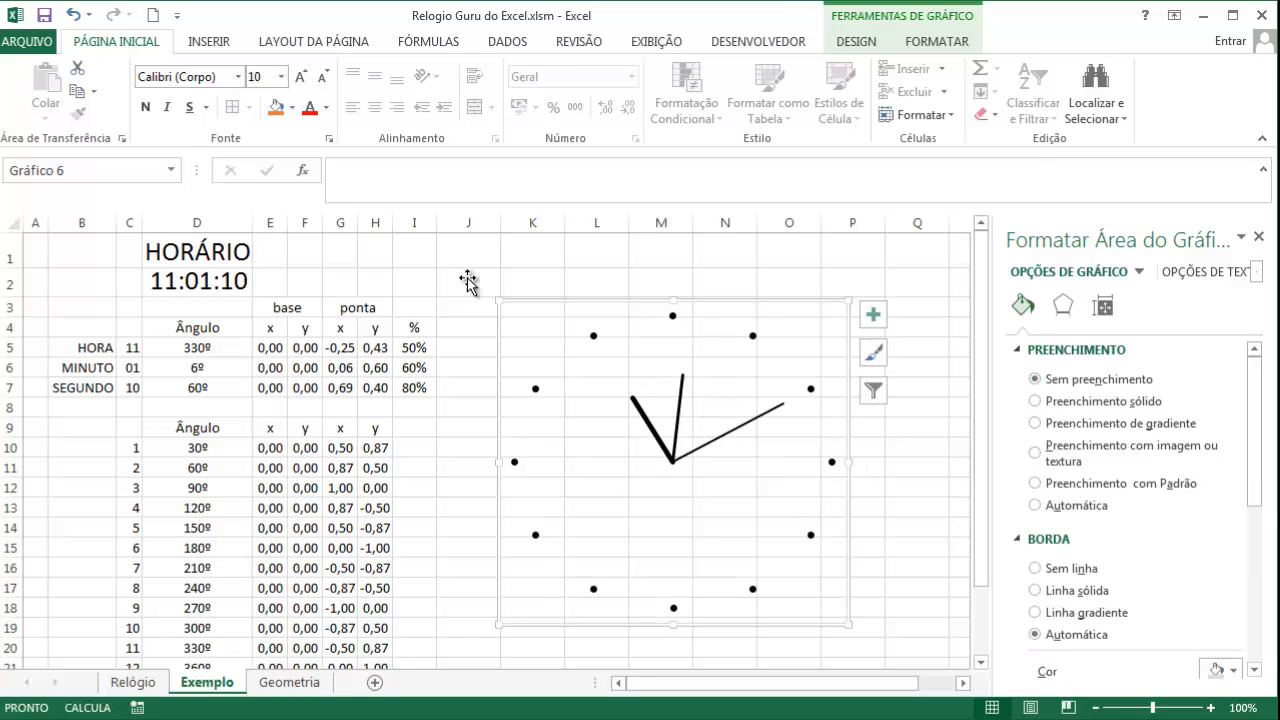
click(295, 260)
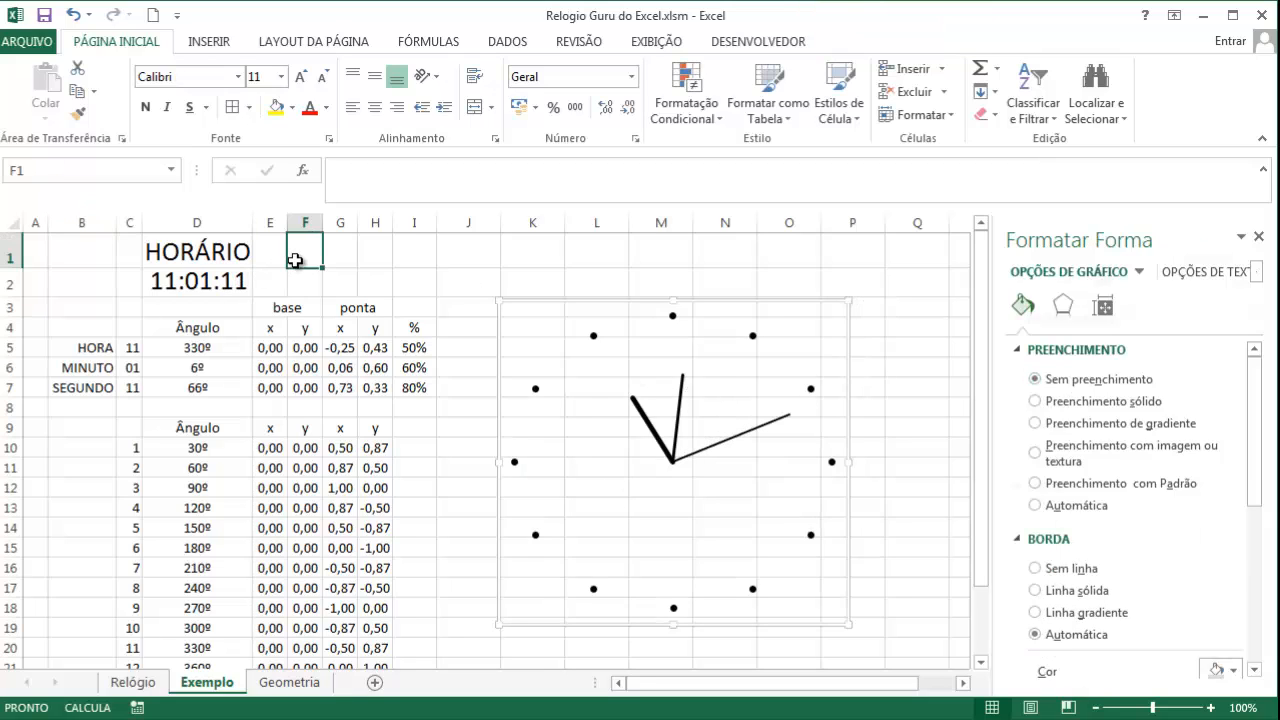
Draw a circle about 9.53 cm in diameter, centred on the hands' pivot and enclosing the hour marks
click(224, 44)
click(322, 68)
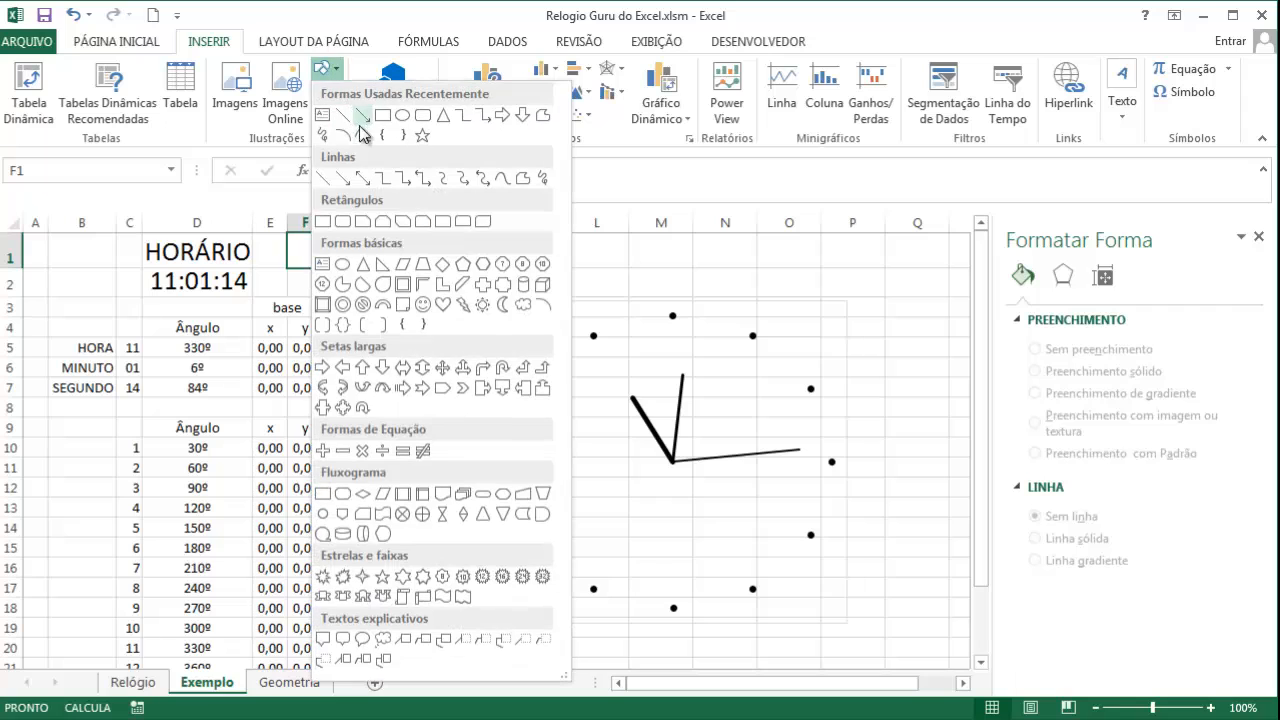
click(399, 118)
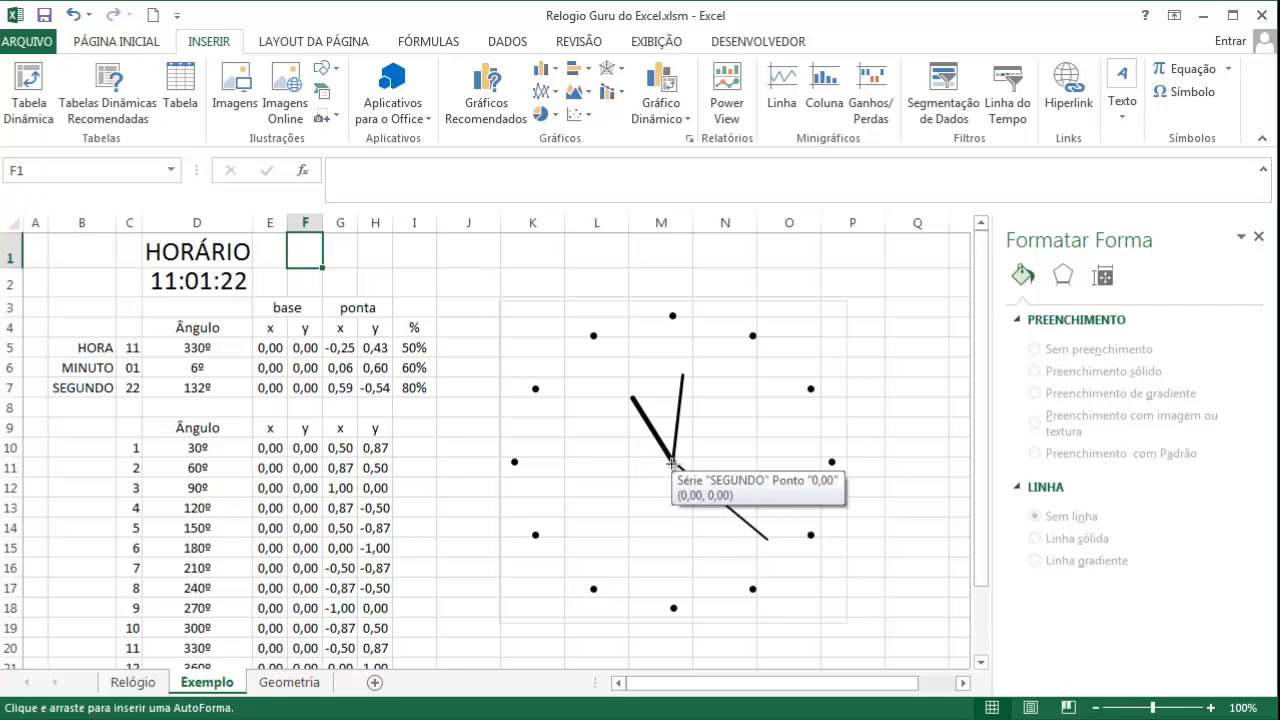
drag(672, 462, 850, 348)
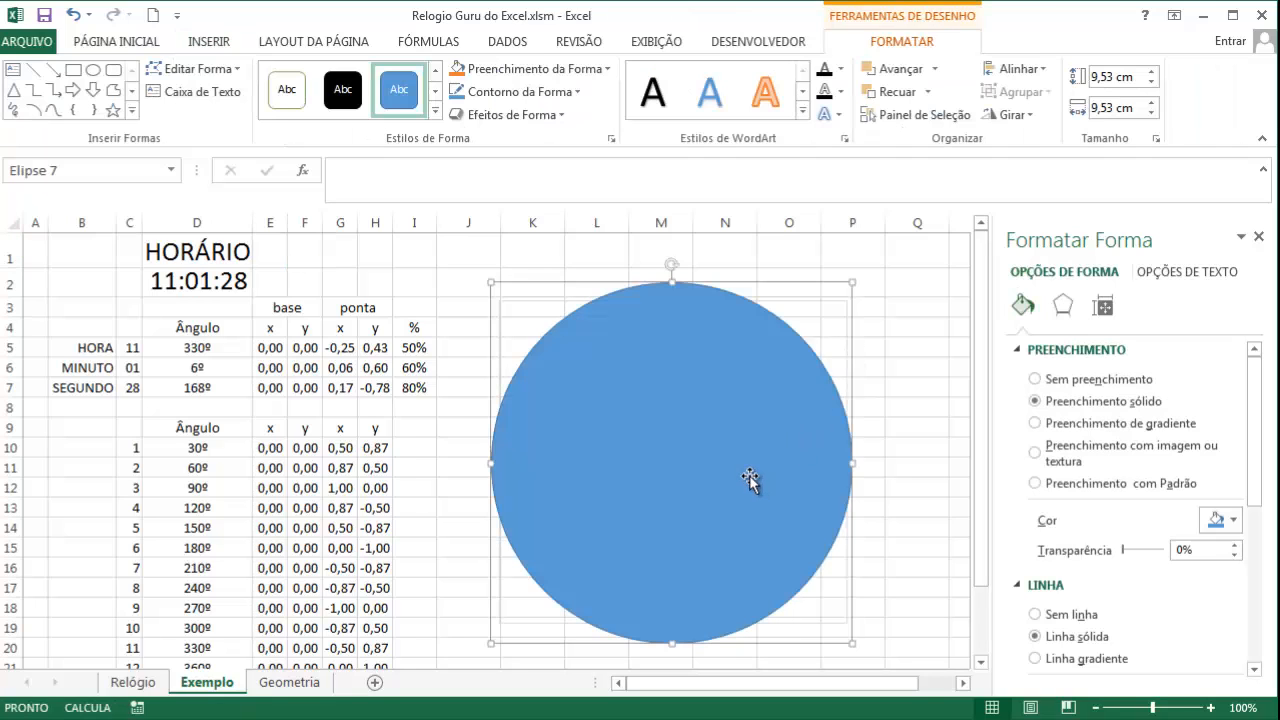
Send the blue circle to the back so it sits behind the clock chart
right_click(703, 339)
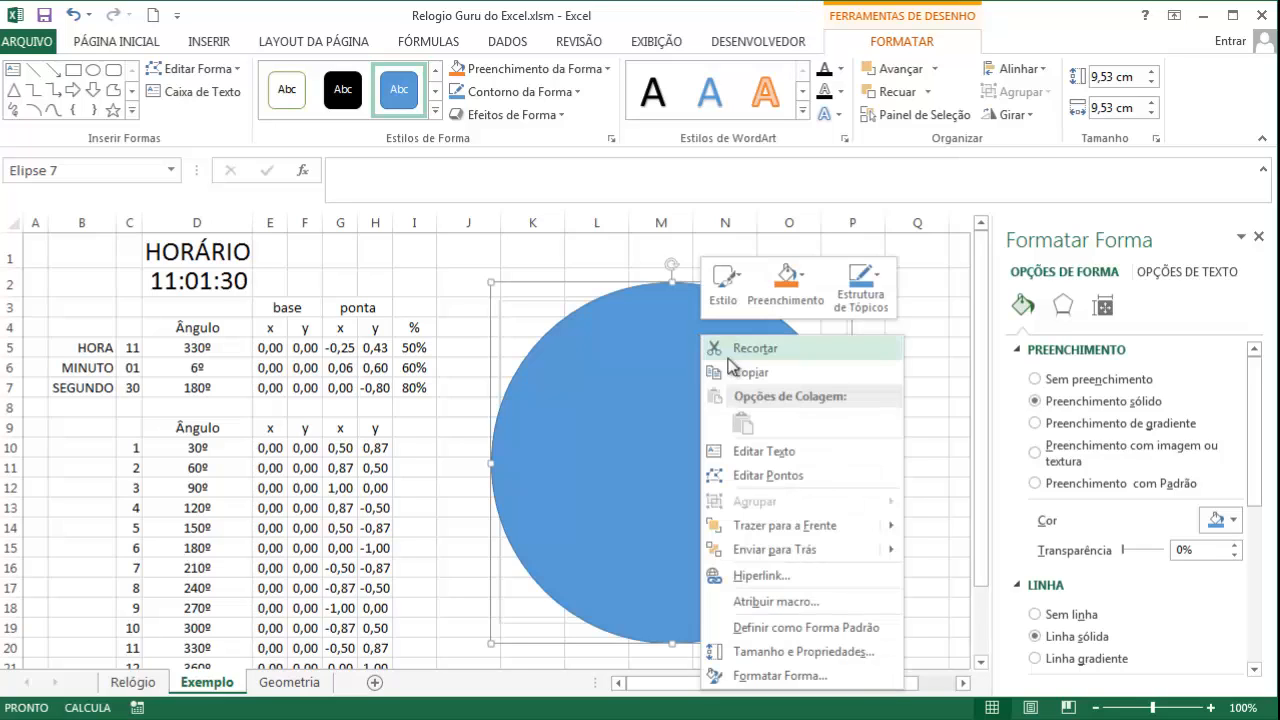
mouse_move(813, 527)
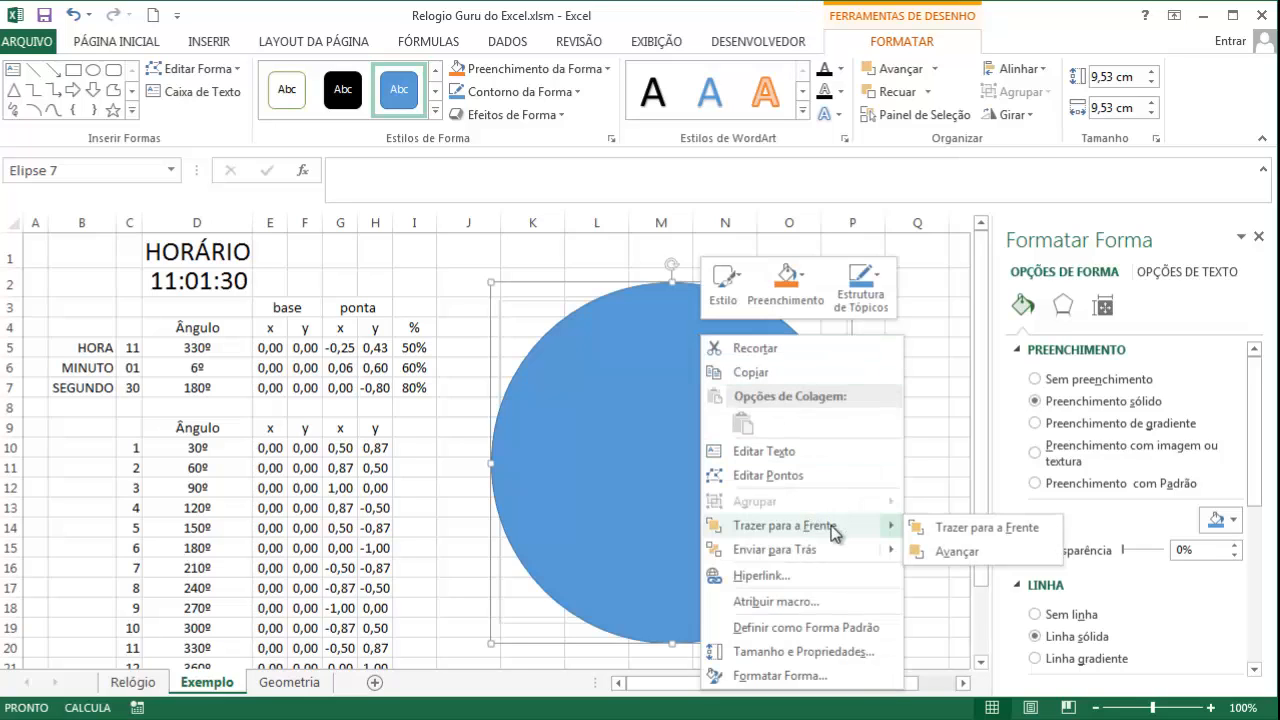
mouse_move(830, 552)
click(948, 553)
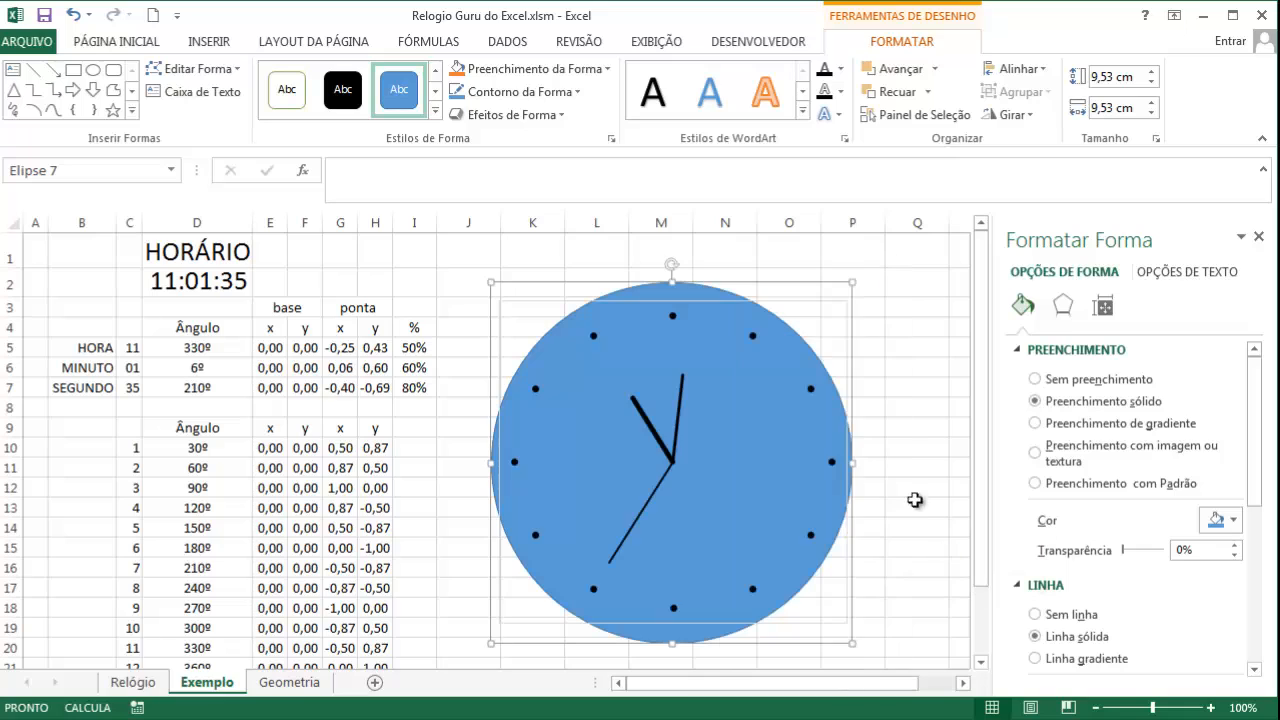
Remove the border line from the clock's chart area
click(587, 257)
click(690, 301)
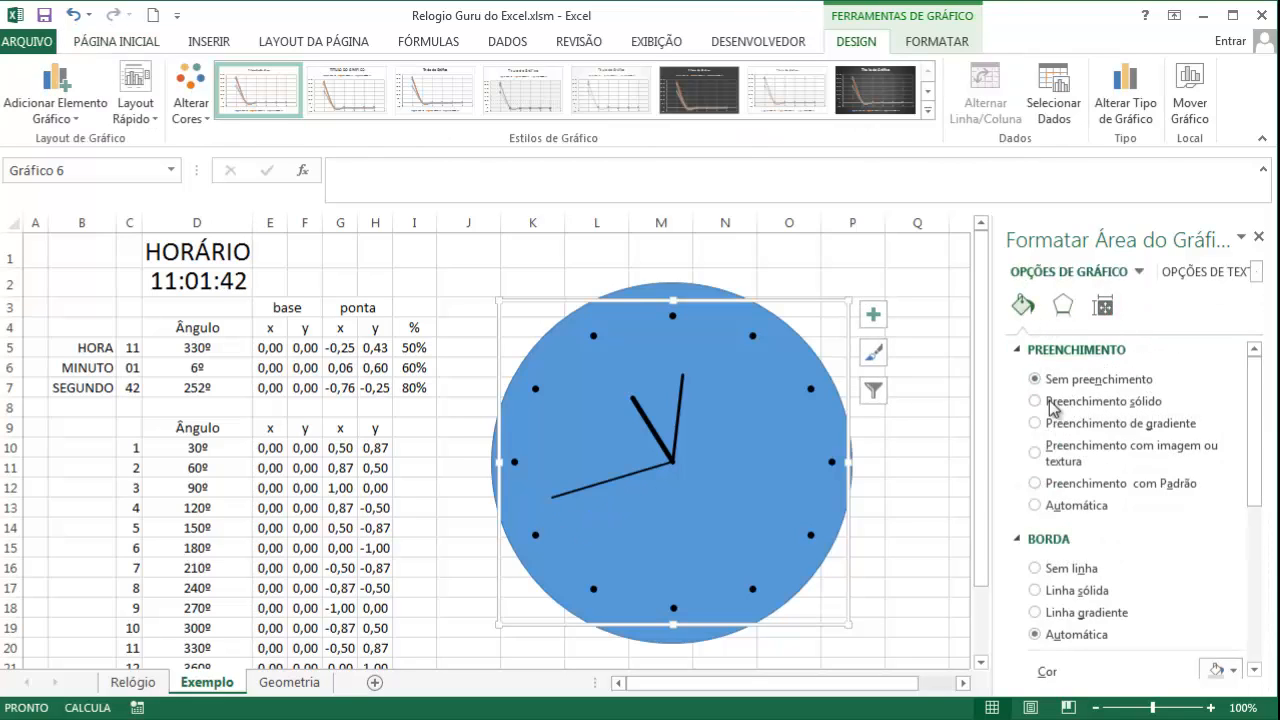
click(1072, 568)
click(895, 352)
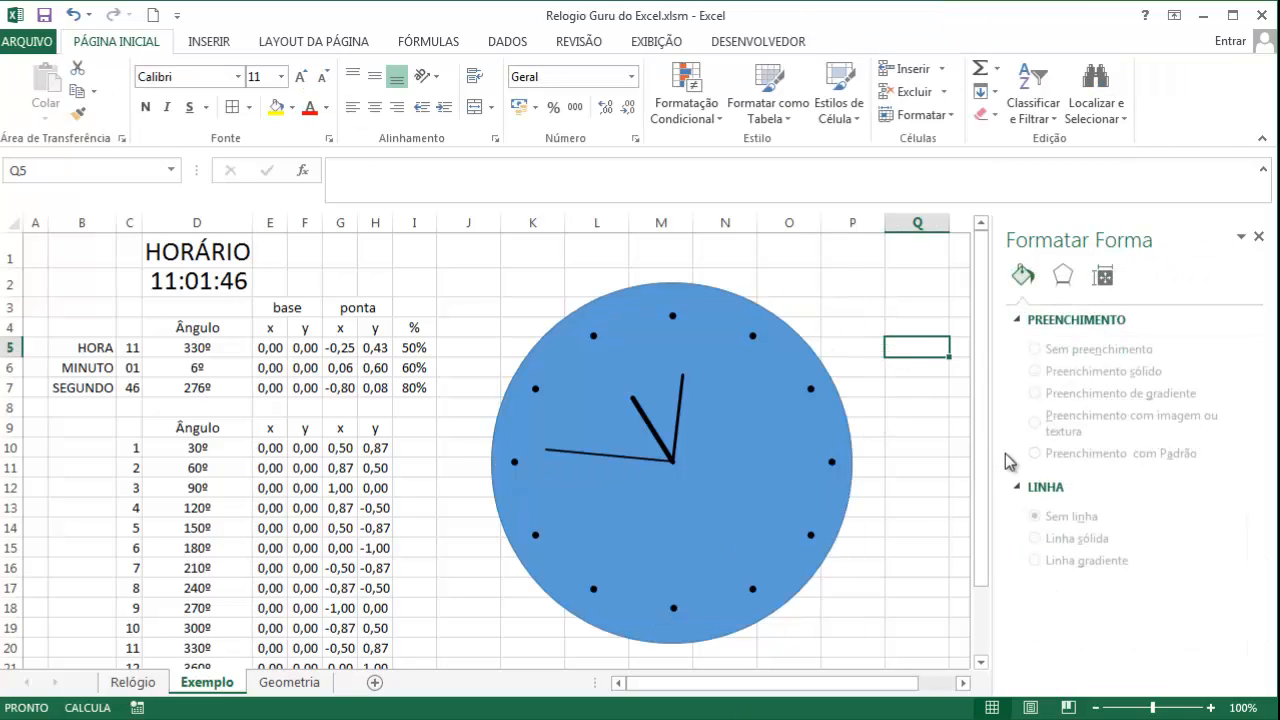
Close the formatting pane and select cell G10, the tip x coordinate of the first hour mark
click(1243, 233)
click(1245, 235)
click(1258, 236)
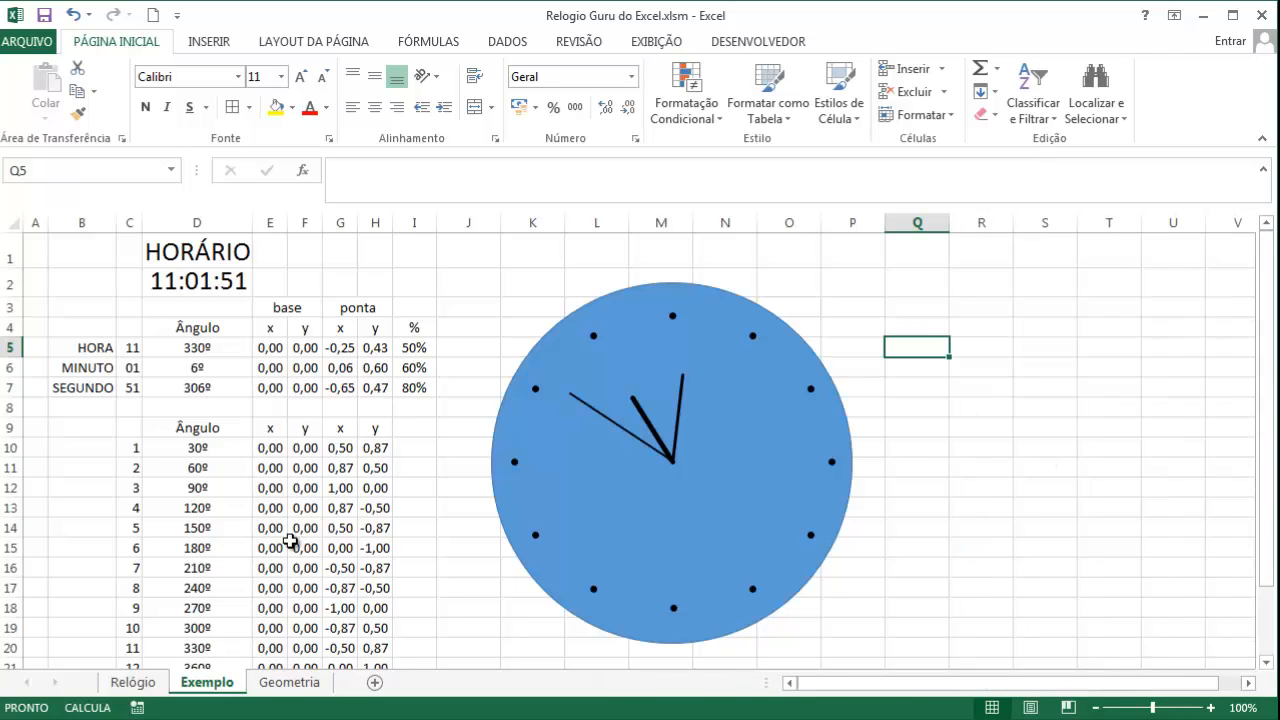
click(335, 453)
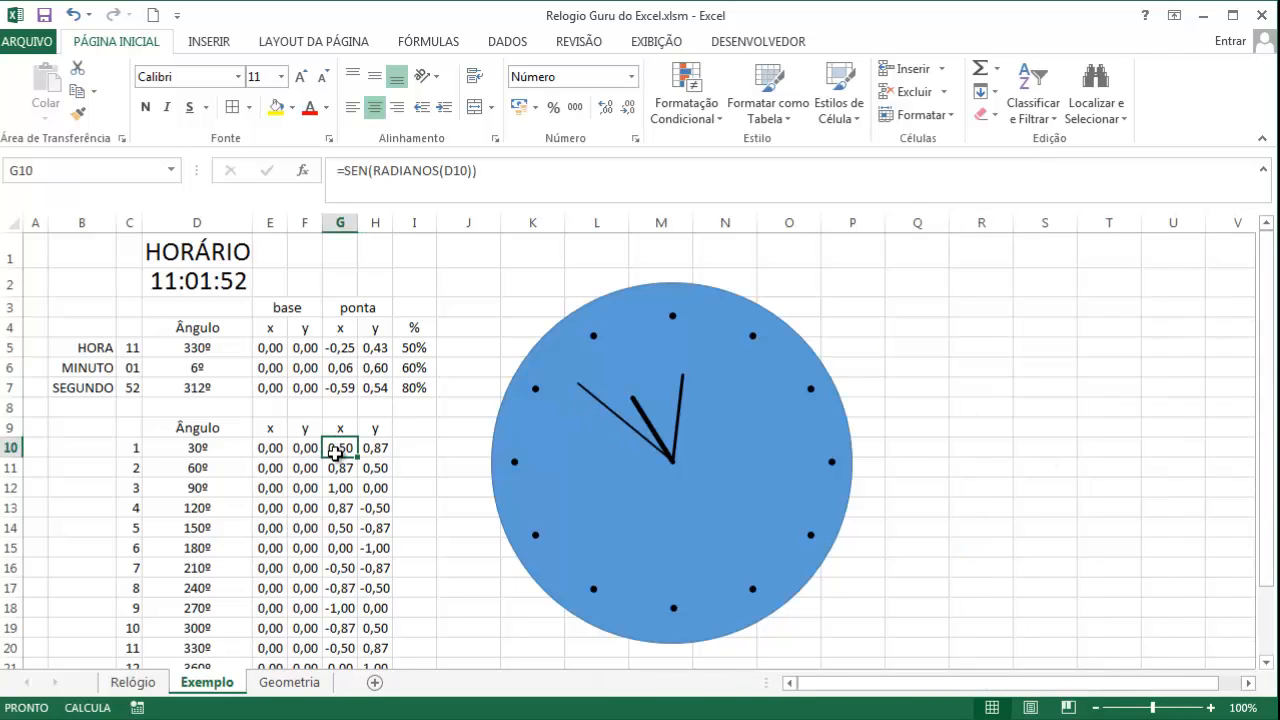